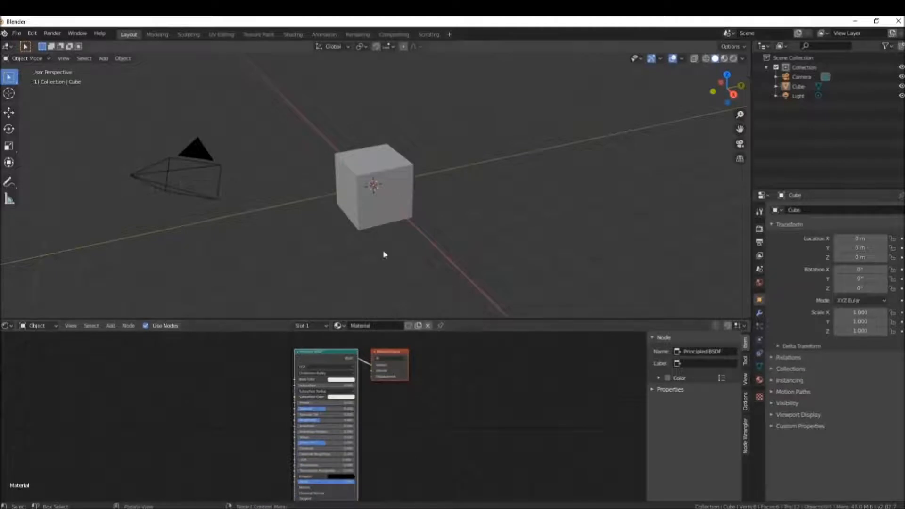
- Delete the default cube from the scene
{"action": "left_click", "coordinate": [401, 174]}
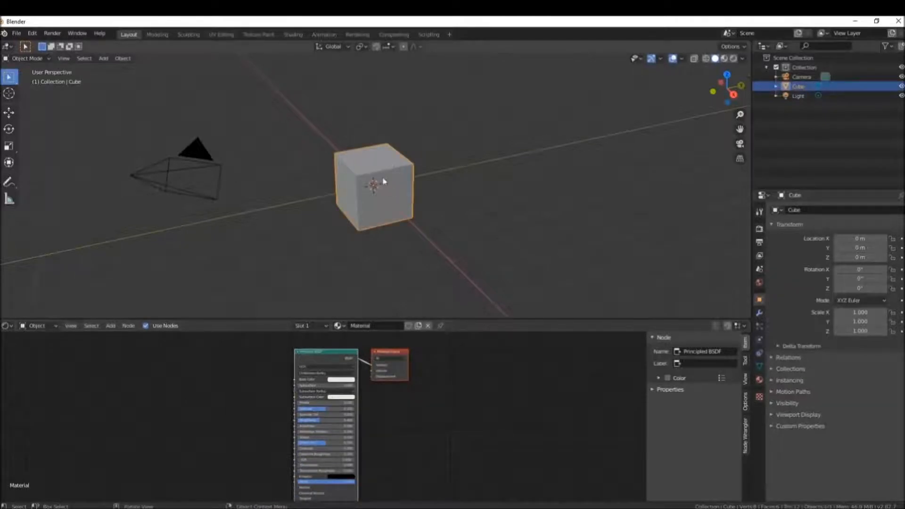
{"action": "key", "text": "x"}
{"action": "left_click", "coordinate": [385, 179]}
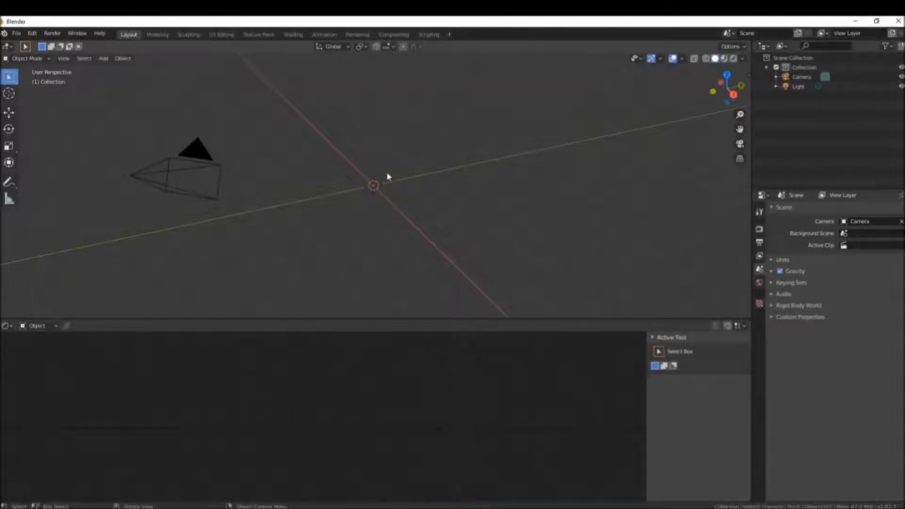
- Add a mesh plane at the origin in top orthographic view
{"action": "key", "text": "KP_7"}
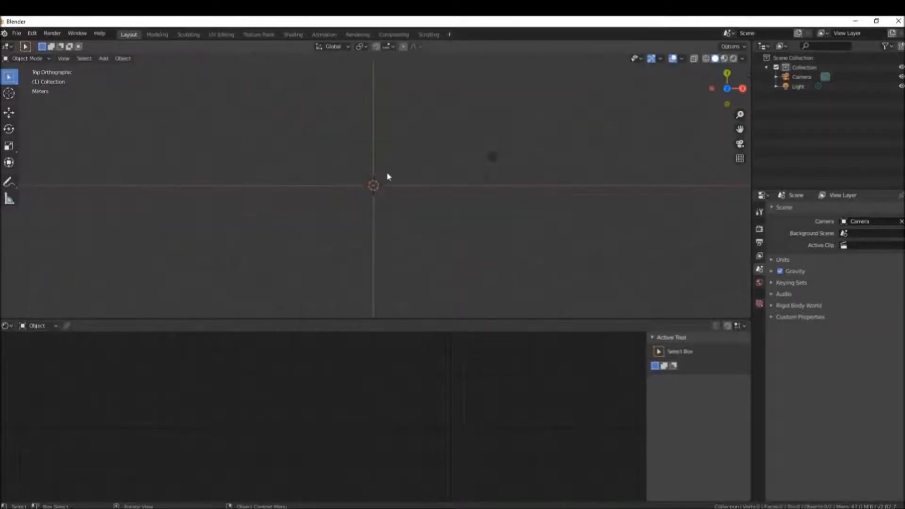
{"action": "key", "text": "shift+a"}
{"action": "mouse_move", "coordinate": [390, 176]}
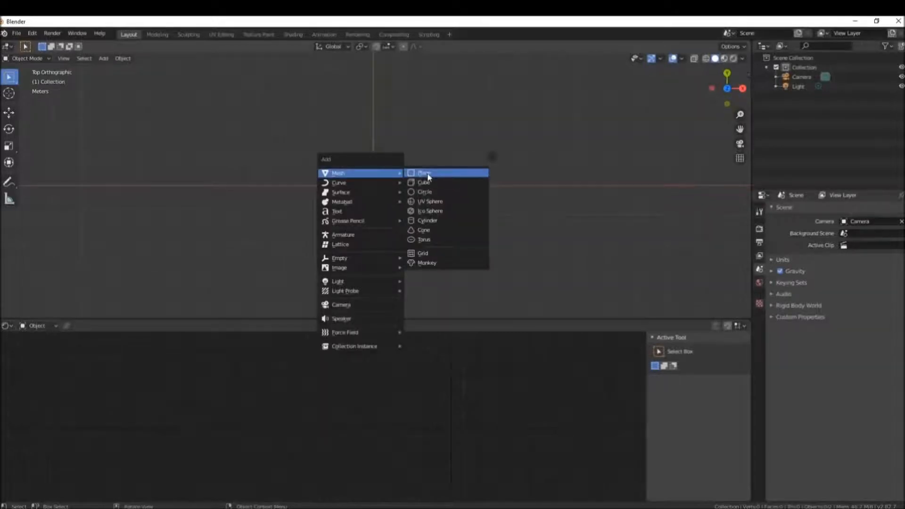
{"action": "left_click", "coordinate": [426, 175]}
{"action": "scroll", "coordinate": [409, 165], "scroll_direction": "up", "scroll_amount": 7}
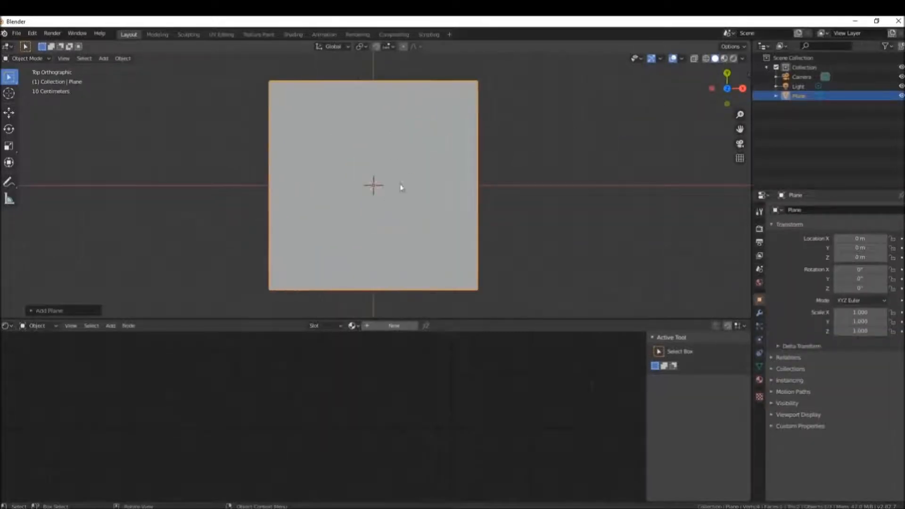
- Create a new material named noise on the plane and show the viewport in material preview shading
{"action": "left_click", "coordinate": [759, 379]}
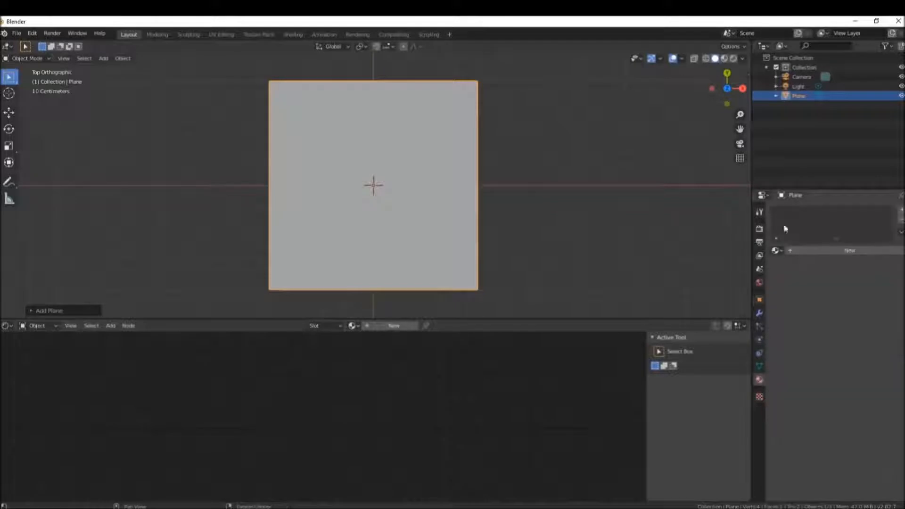
{"action": "left_click", "coordinate": [819, 253]}
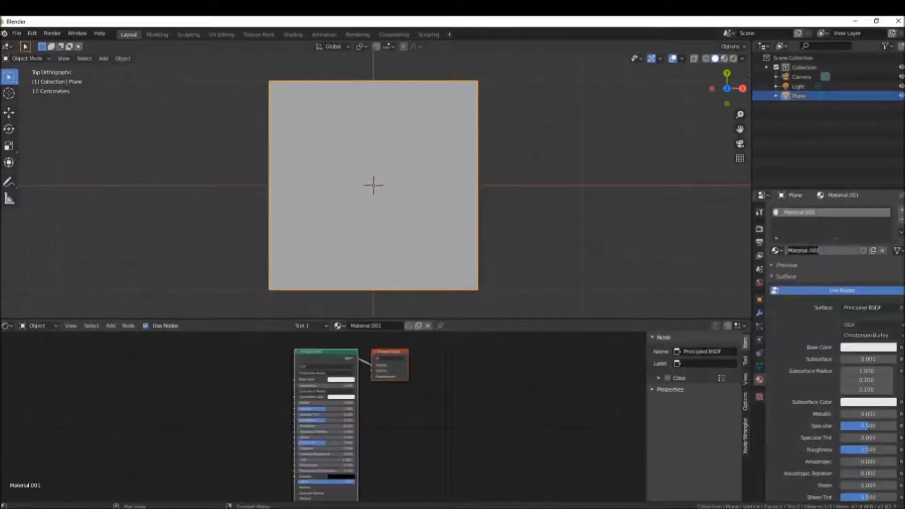
{"action": "type", "text": "noise"}
{"action": "key", "text": "Return"}
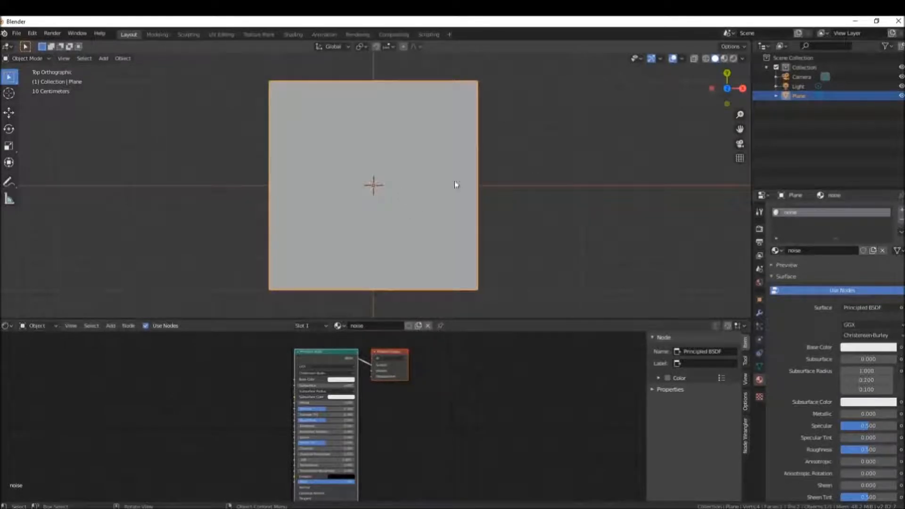
{"action": "left_click", "coordinate": [725, 58]}
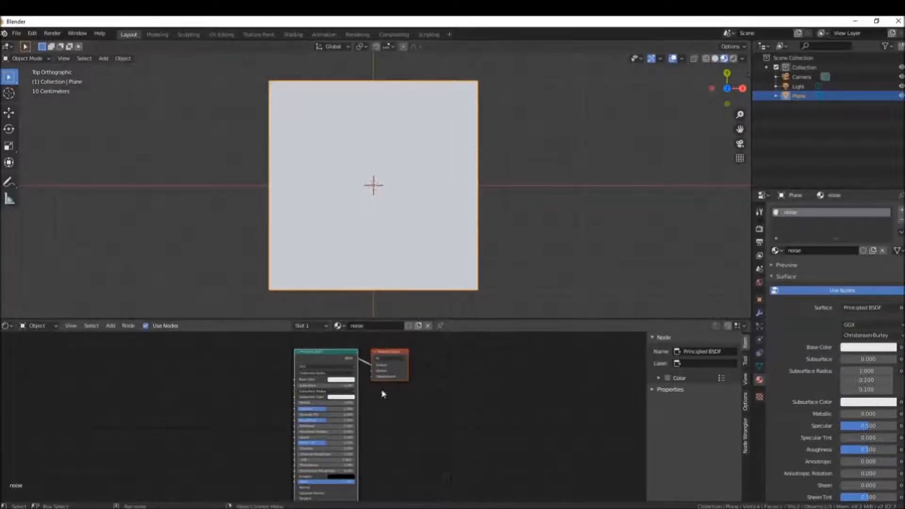
- Delete the Principled BSDF node and shift the Material Output node aside to make room
{"action": "middle_click_drag", "start_coordinate": [408, 410], "coordinate": [425, 405]}
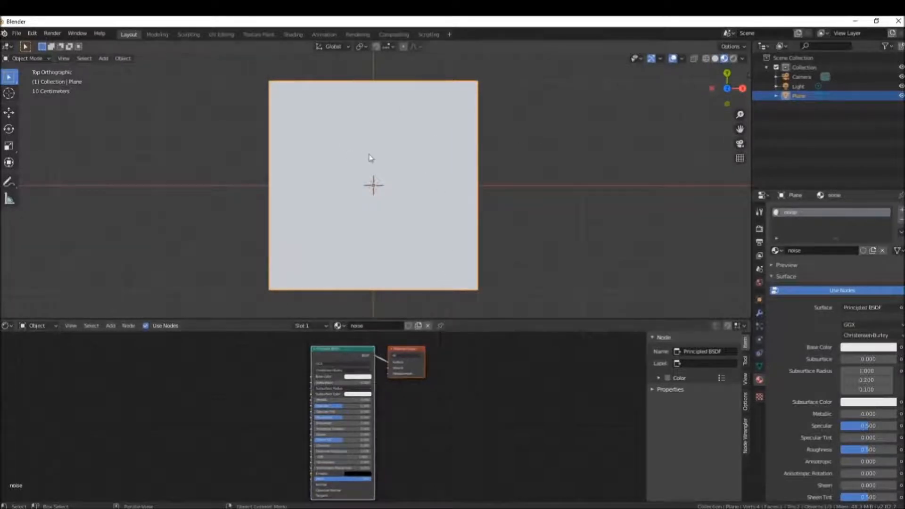
{"action": "left_click", "coordinate": [346, 357]}
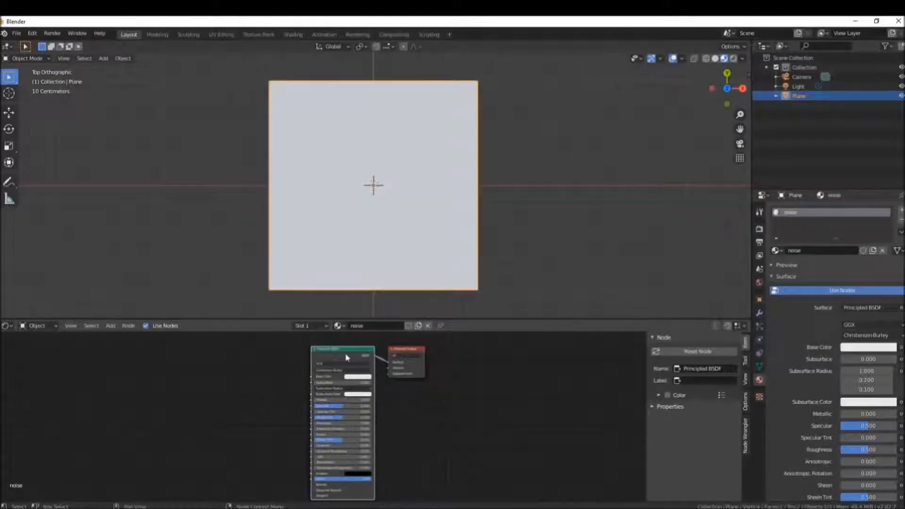
{"action": "key", "text": "x"}
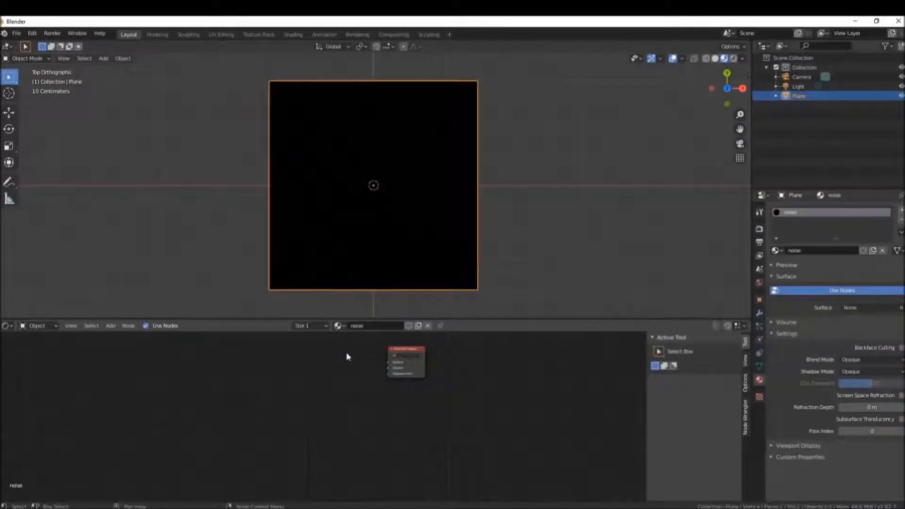
{"action": "left_click_drag", "start_coordinate": [397, 348], "coordinate": [433, 353]}
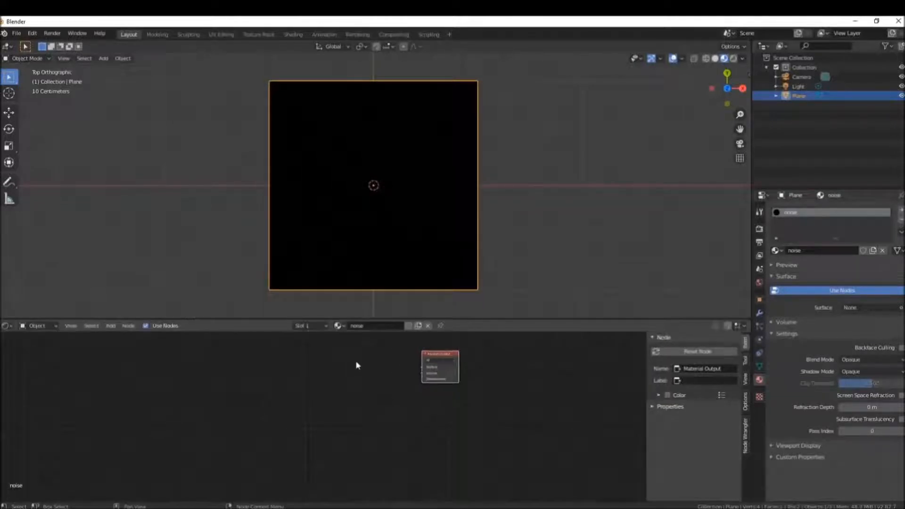
- Add a Noise Texture node and connect its Fac output to the Material Output's Surface input
{"action": "key", "text": "shift+a"}
{"action": "left_click", "coordinate": [302, 370]}
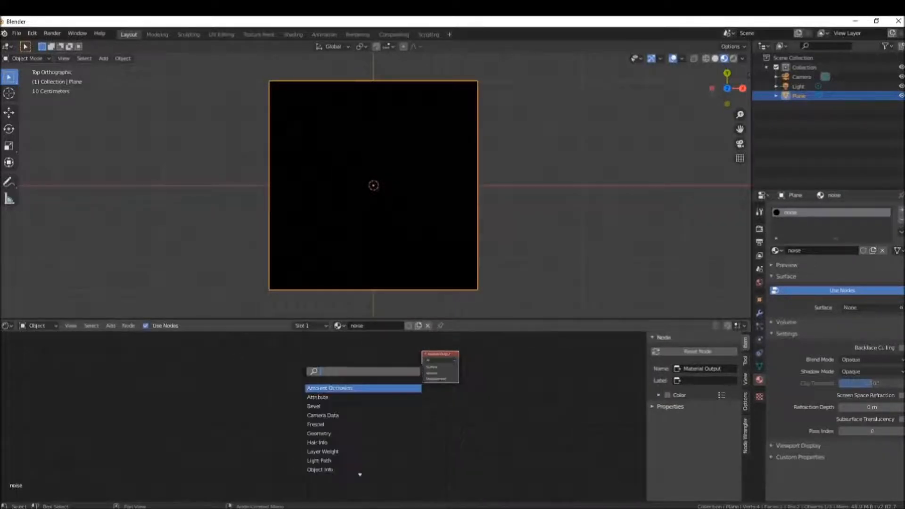
{"action": "type", "text": "noi"}
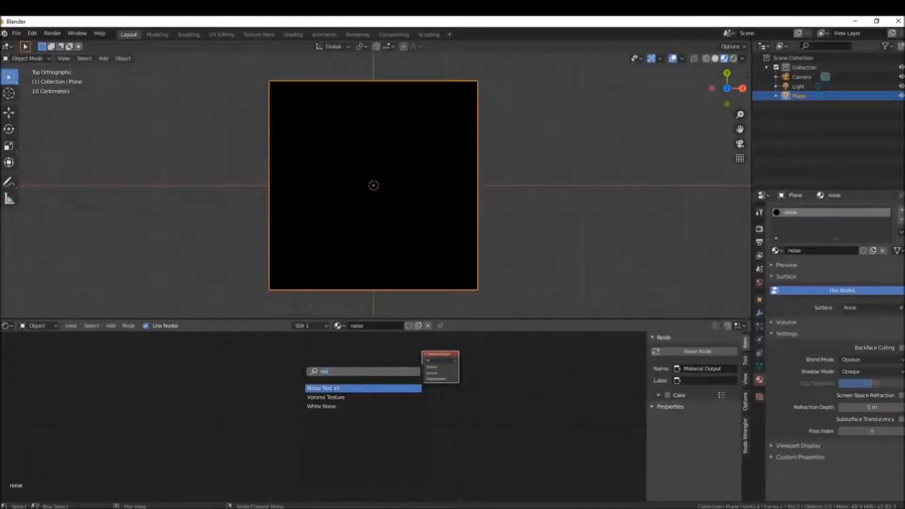
{"action": "left_click", "coordinate": [335, 388]}
{"action": "left_click", "coordinate": [277, 378]}
{"action": "left_click", "coordinate": [110, 327]}
{"action": "left_click", "coordinate": [113, 327]}
{"action": "mouse_move", "coordinate": [143, 380]}
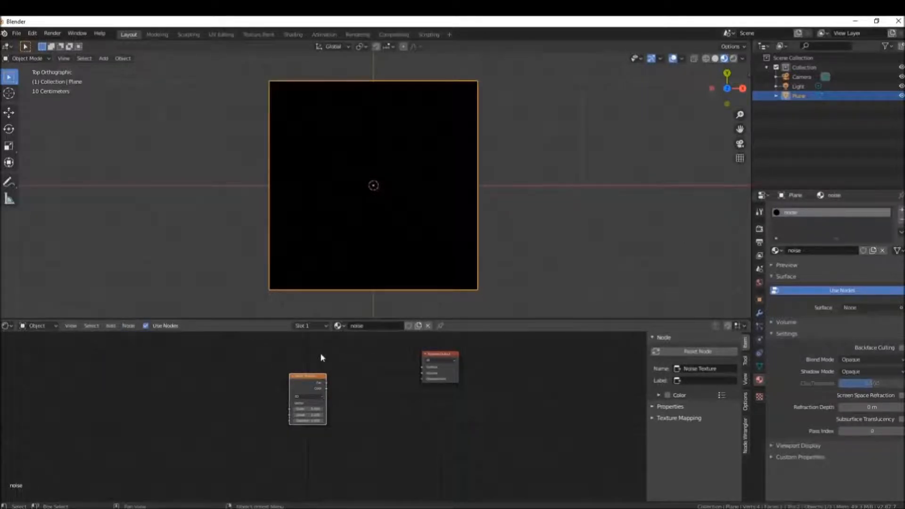
{"action": "left_click_drag", "start_coordinate": [318, 380], "coordinate": [430, 366]}
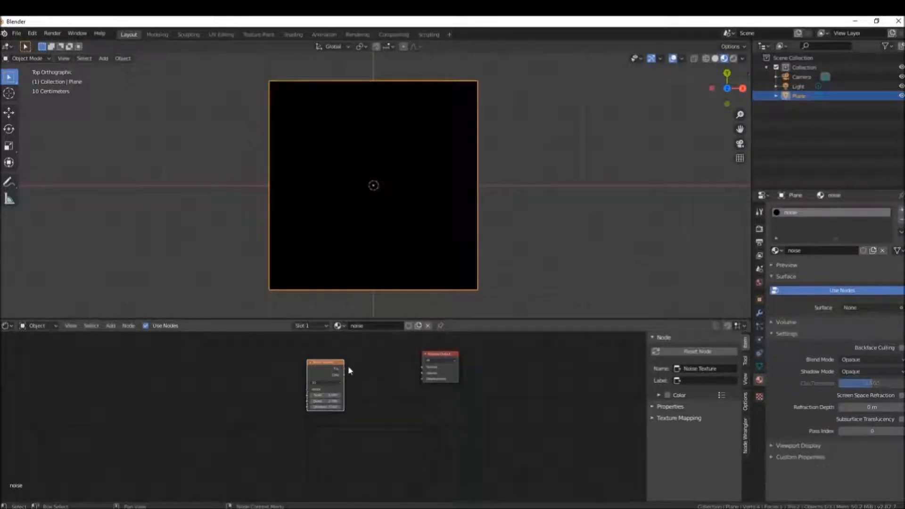
{"action": "left_click_drag", "start_coordinate": [347, 370], "coordinate": [427, 368]}
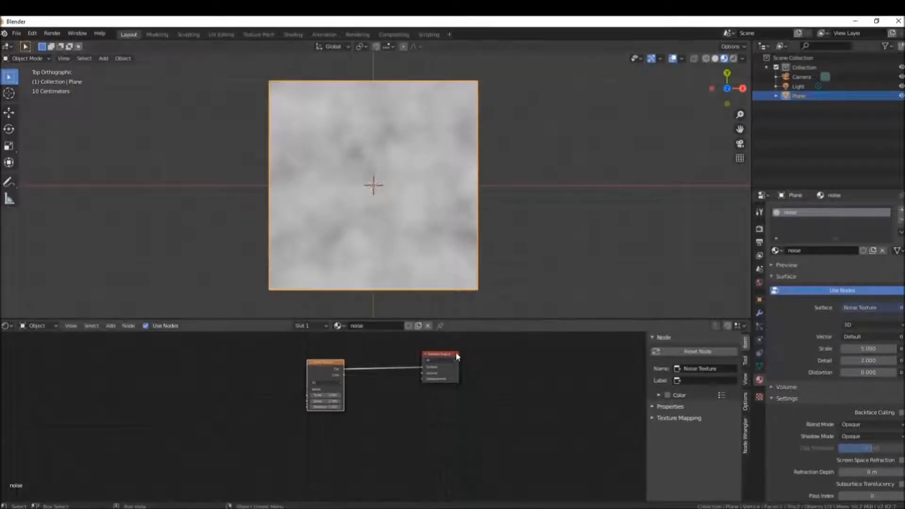
- Insert a ColorRamp node on the link between the Noise Texture and the Material Output
{"action": "left_click_drag", "start_coordinate": [456, 352], "coordinate": [495, 357]}
{"action": "key", "text": "shift+a"}
{"action": "left_click", "coordinate": [389, 373]}
{"action": "type", "text": "col"}
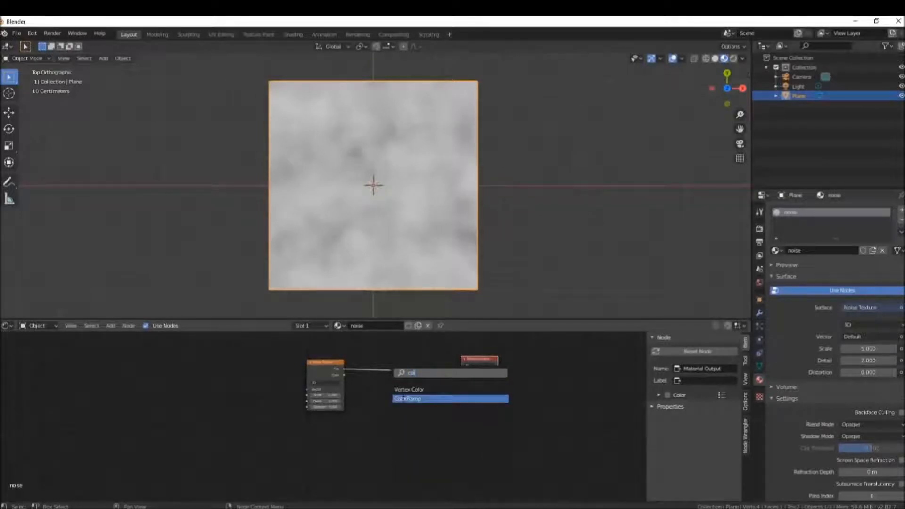
{"action": "left_click", "coordinate": [407, 399]}
{"action": "left_click", "coordinate": [370, 356]}
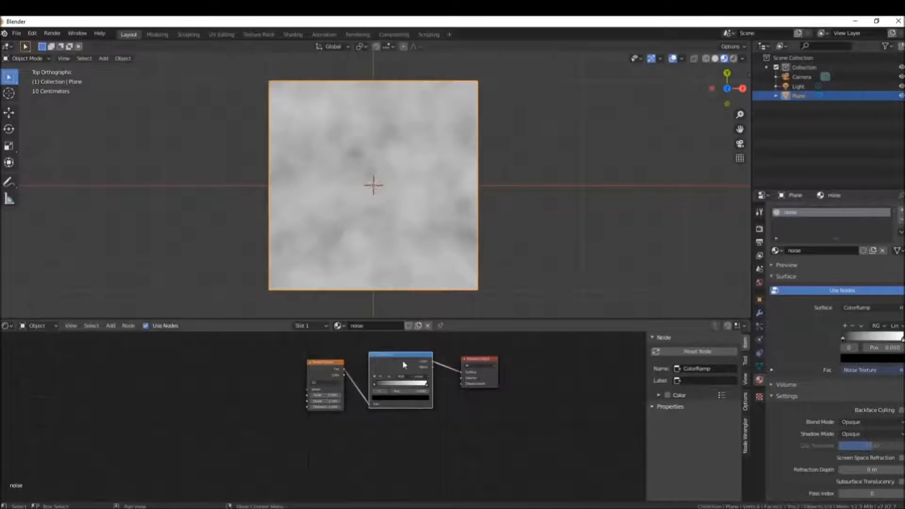
- Mute and unmute the ColorRamp to compare its effect, and move its black stop to position 0.359
{"action": "key", "text": "m"}
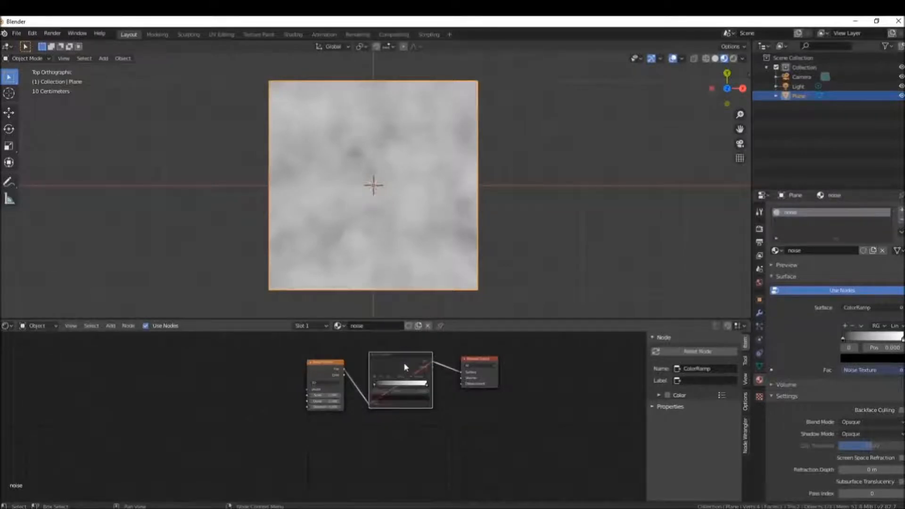
{"action": "key", "text": "m"}
{"action": "left_click_drag", "start_coordinate": [377, 388], "coordinate": [398, 389]}
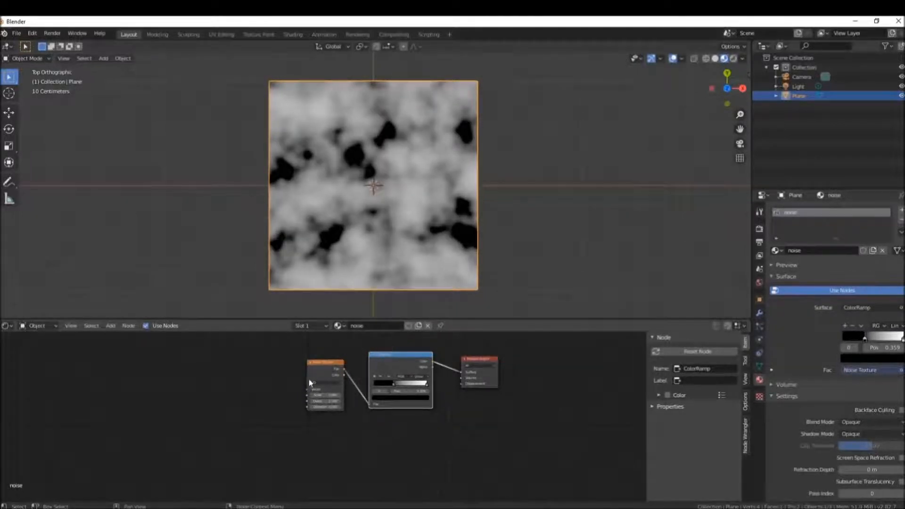
- Set the Noise Texture's dimensions to 2D
{"action": "scroll", "coordinate": [313, 384], "scroll_direction": "up", "scroll_amount": 2}
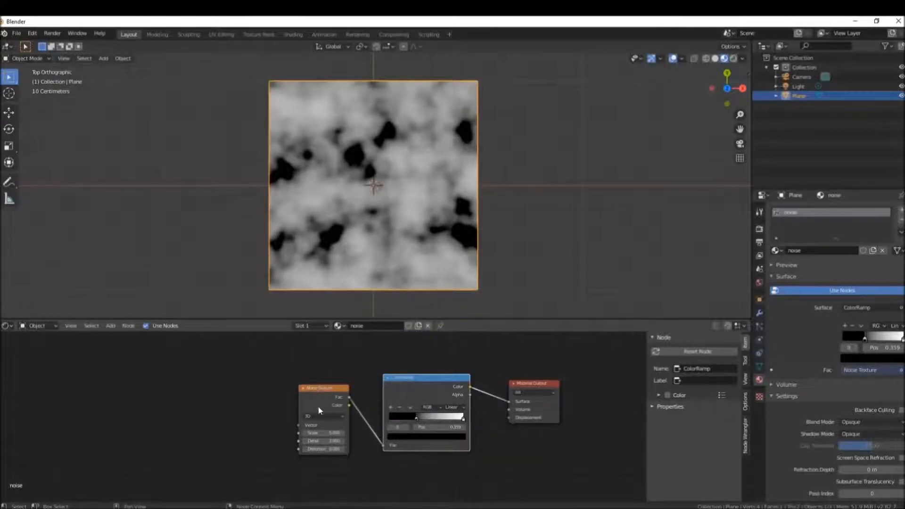
{"action": "left_click", "coordinate": [323, 418]}
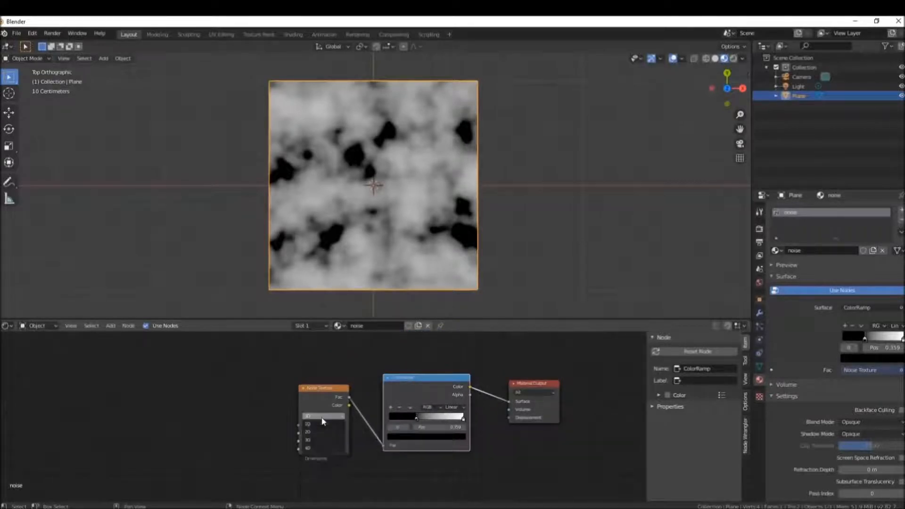
{"action": "left_click", "coordinate": [315, 427]}
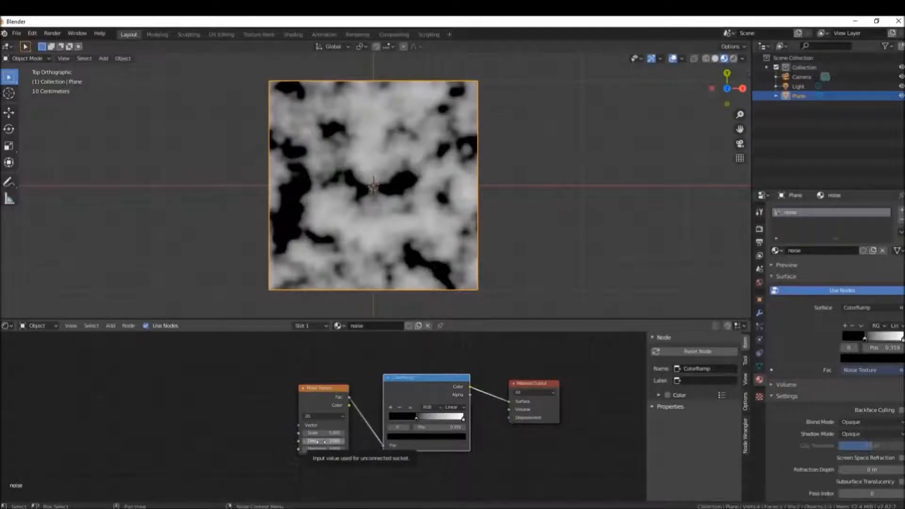
- Increase the Noise Texture's detail and scale for a finer pattern, and adjust its distortion
{"action": "left_click_drag", "start_coordinate": [324, 442], "coordinate": [340, 442]}
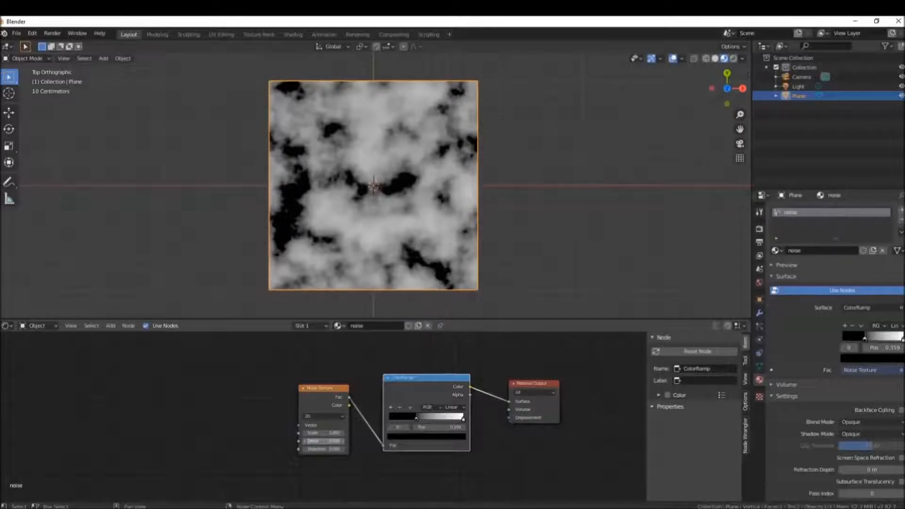
{"action": "left_click_drag", "start_coordinate": [324, 440], "coordinate": [304, 441]}
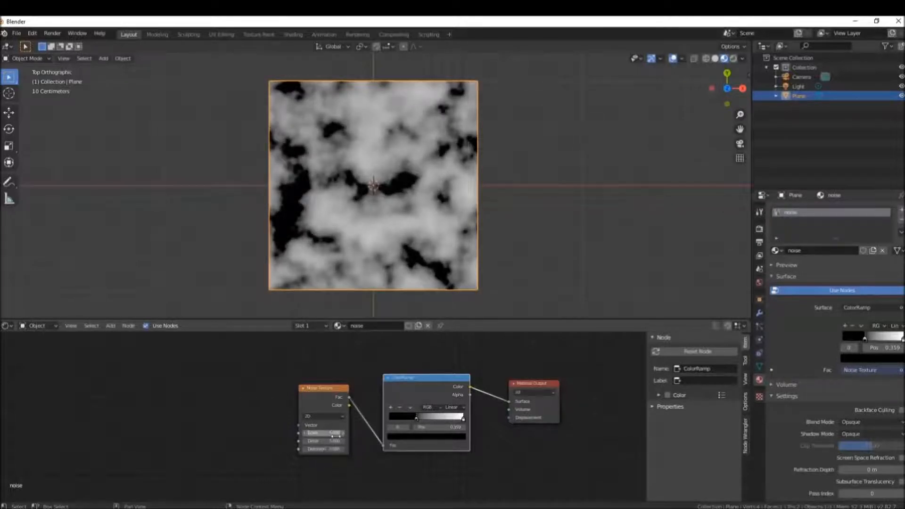
{"action": "mouse_move", "coordinate": [314, 432]}
{"action": "left_mouse_down"}
{"action": "mouse_move", "coordinate": [326, 433]}
{"action": "mouse_move", "coordinate": [319, 437]}
{"action": "left_mouse_up"}
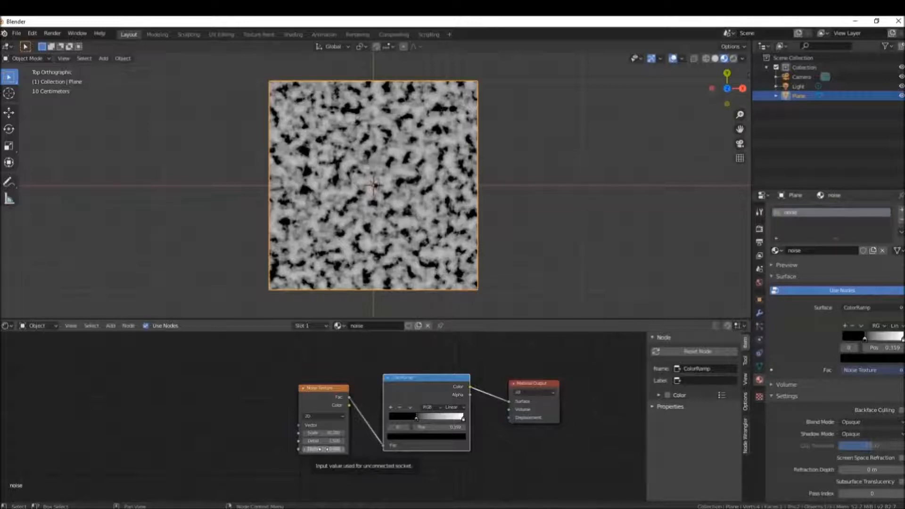
{"action": "mouse_move", "coordinate": [327, 449]}
{"action": "left_mouse_down"}
{"action": "mouse_move", "coordinate": [347, 449]}
{"action": "mouse_move", "coordinate": [332, 449]}
{"action": "left_mouse_up"}
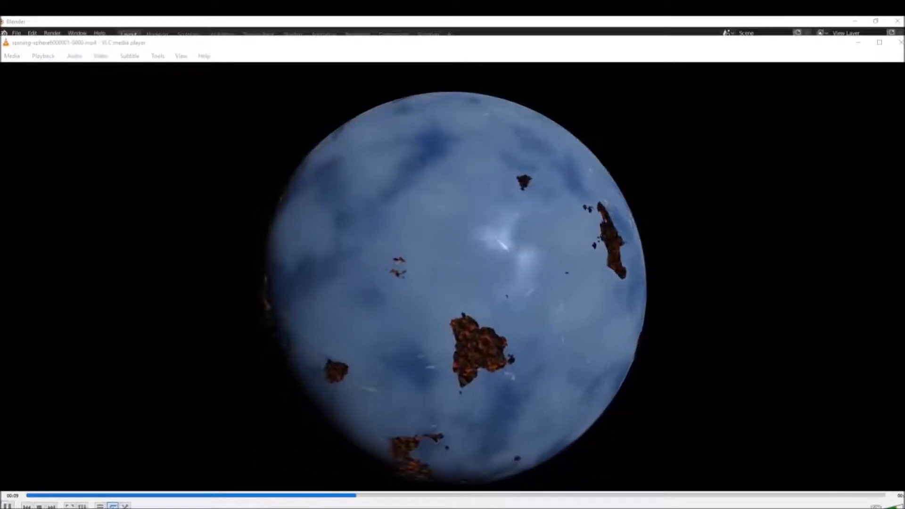
- Minimize the planet video and start a new Blender file without saving the current one
{"action": "left_click", "coordinate": [858, 43]}
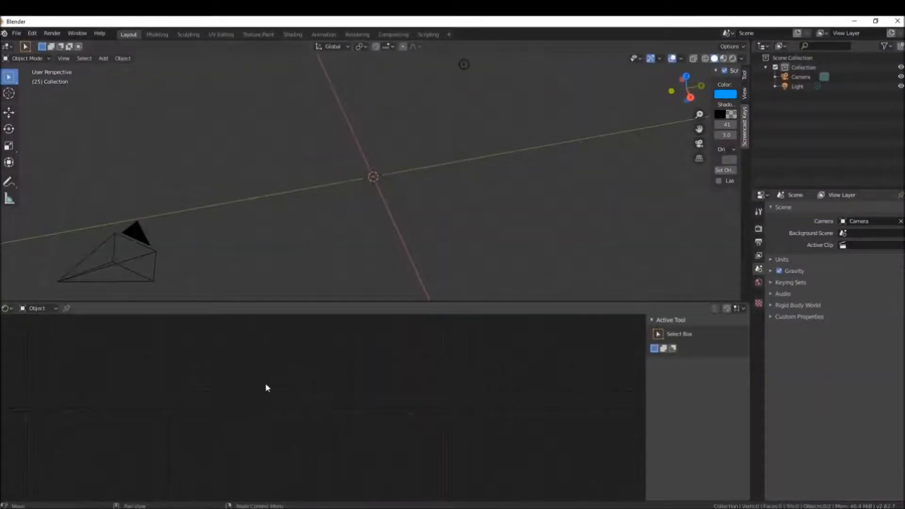
{"action": "left_click", "coordinate": [16, 33]}
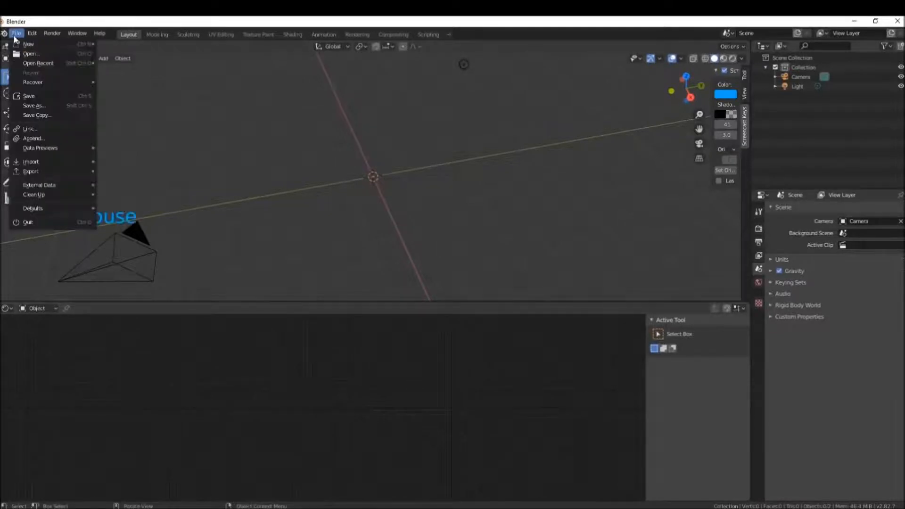
{"action": "mouse_move", "coordinate": [35, 43]}
{"action": "left_click", "coordinate": [116, 44]}
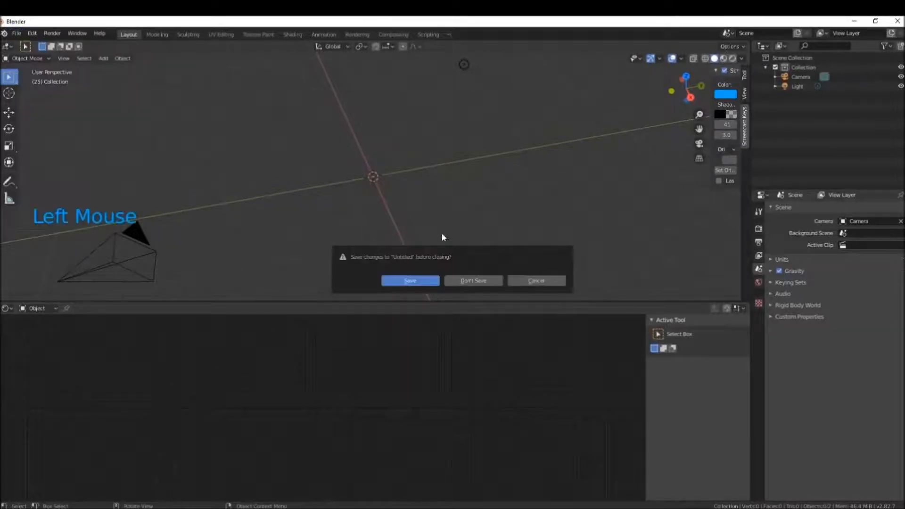
{"action": "left_click", "coordinate": [474, 283]}
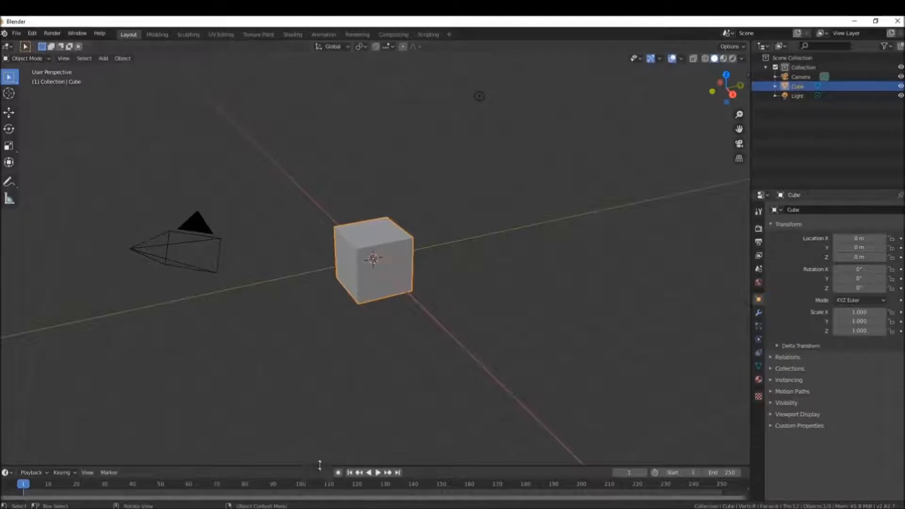
- View the Shading workspace and the Modeling workspace with the default cube
{"action": "left_click", "coordinate": [292, 35]}
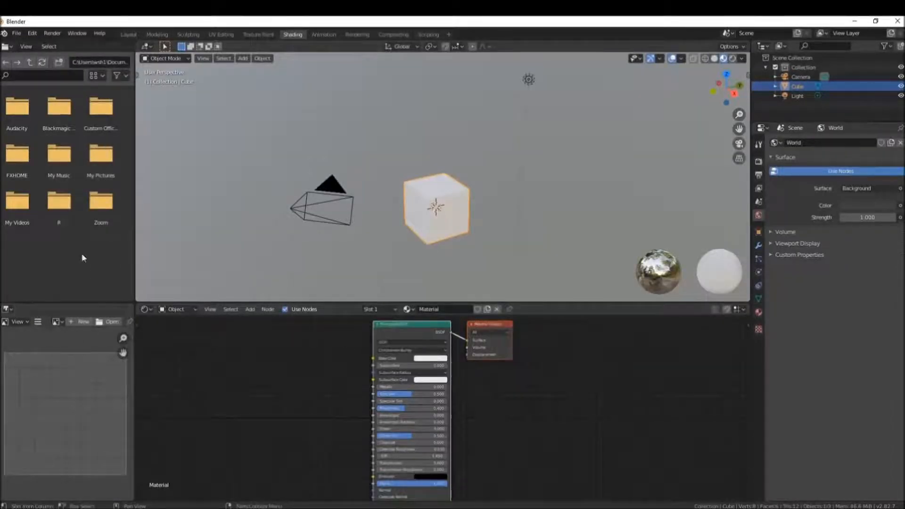
{"action": "left_click", "coordinate": [156, 34]}
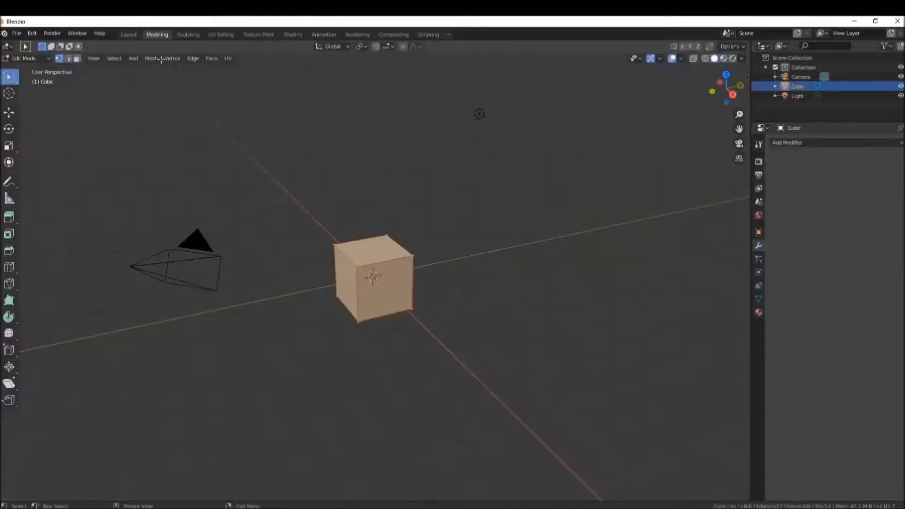
- Return to the Layout workspace, enlarge the timeline area beneath the 3D viewport and change it to the Shader Editor
{"action": "left_click", "coordinate": [129, 34]}
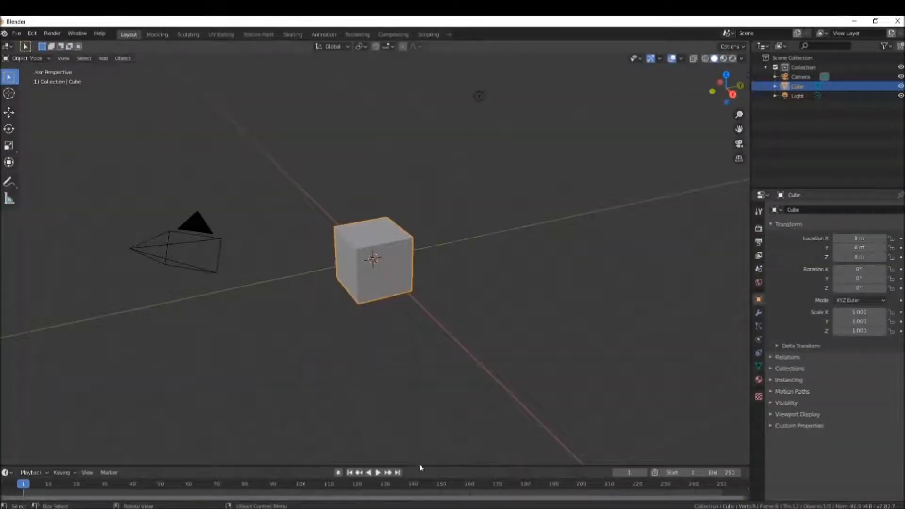
{"action": "left_click_drag", "start_coordinate": [434, 466], "coordinate": [426, 338]}
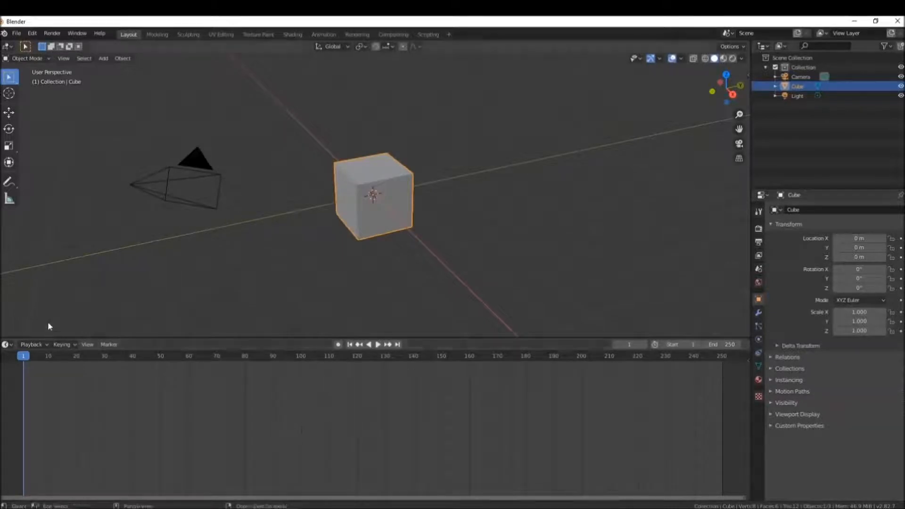
{"action": "left_click", "coordinate": [7, 344]}
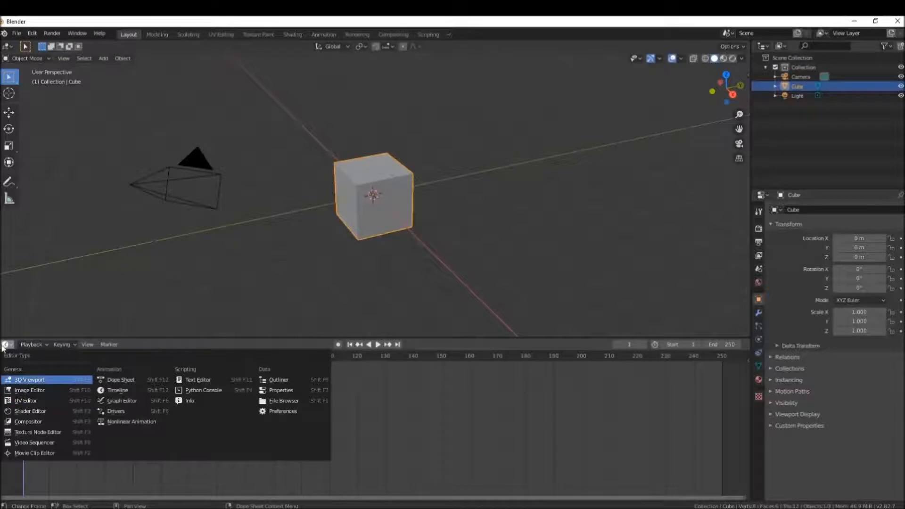
{"action": "left_click", "coordinate": [26, 413]}
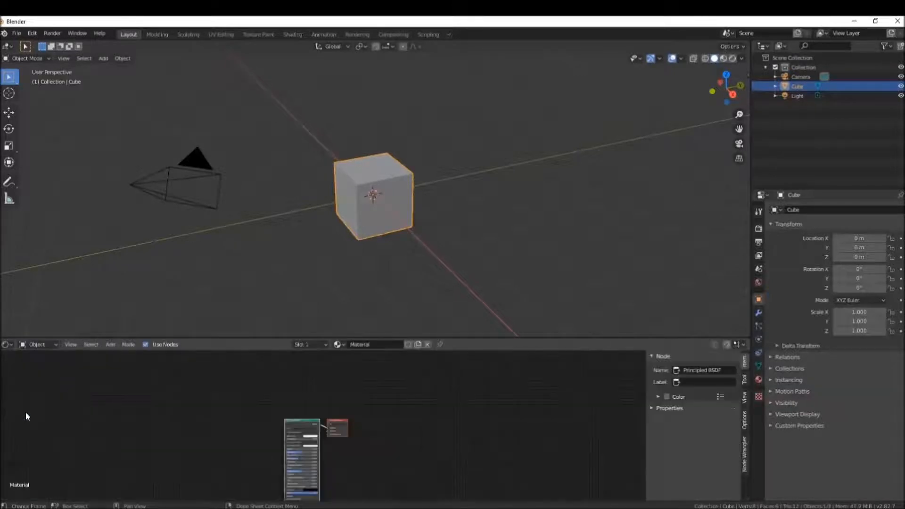
- Enable the Screencast Keys display in the 3D viewport and orbit the view to try it out
{"action": "left_click", "coordinate": [260, 243]}
{"action": "middle_click_drag", "start_coordinate": [260, 243], "coordinate": [259, 240]}
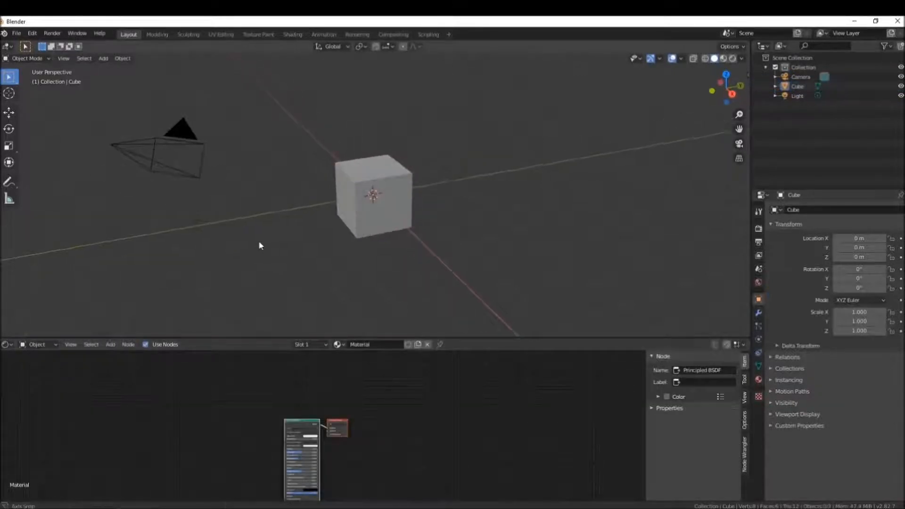
{"action": "left_click", "coordinate": [747, 75]}
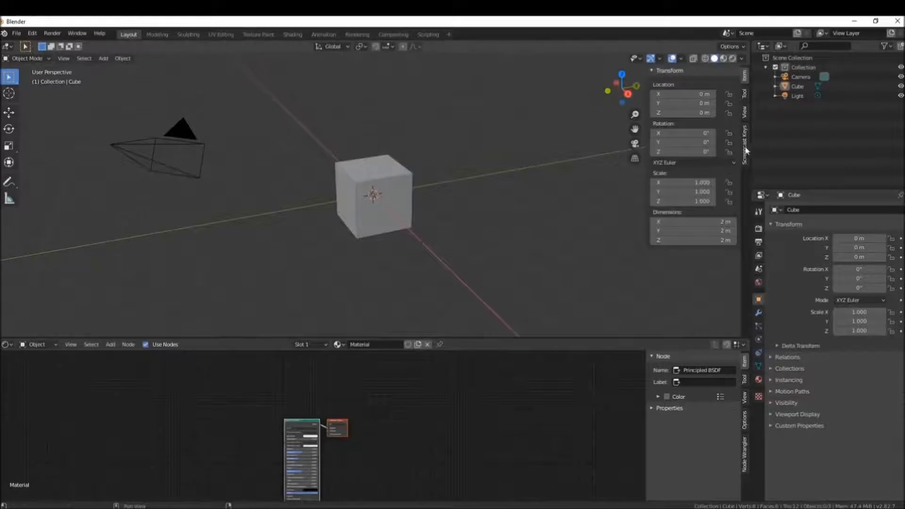
{"action": "left_click", "coordinate": [744, 146]}
{"action": "left_click", "coordinate": [660, 71]}
{"action": "middle_click_drag", "start_coordinate": [596, 84], "coordinate": [339, 203]}
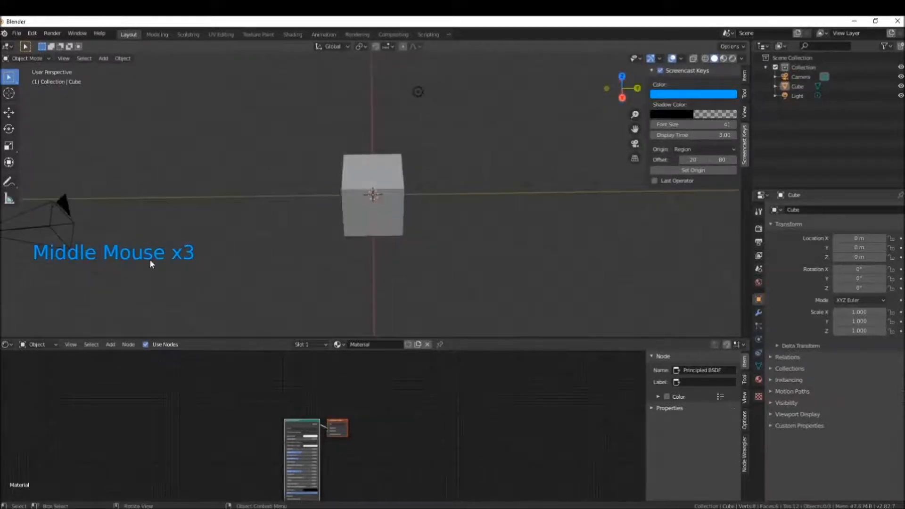
{"action": "middle_click_drag", "start_coordinate": [353, 400], "coordinate": [350, 368]}
{"action": "middle_click_drag", "start_coordinate": [386, 195], "coordinate": [392, 163]}
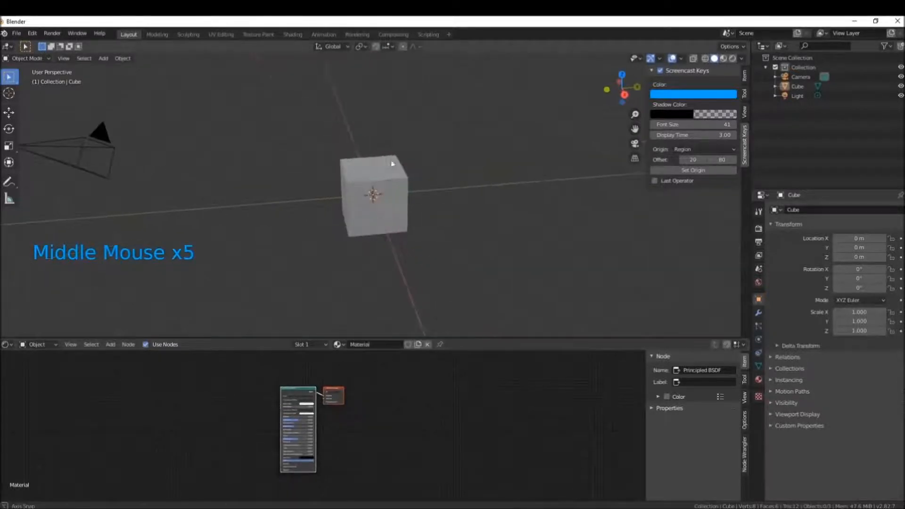
- Delete the default cube from the scene
{"action": "left_click", "coordinate": [354, 207]}
{"action": "middle_click_drag", "start_coordinate": [355, 207], "coordinate": [417, 171]}
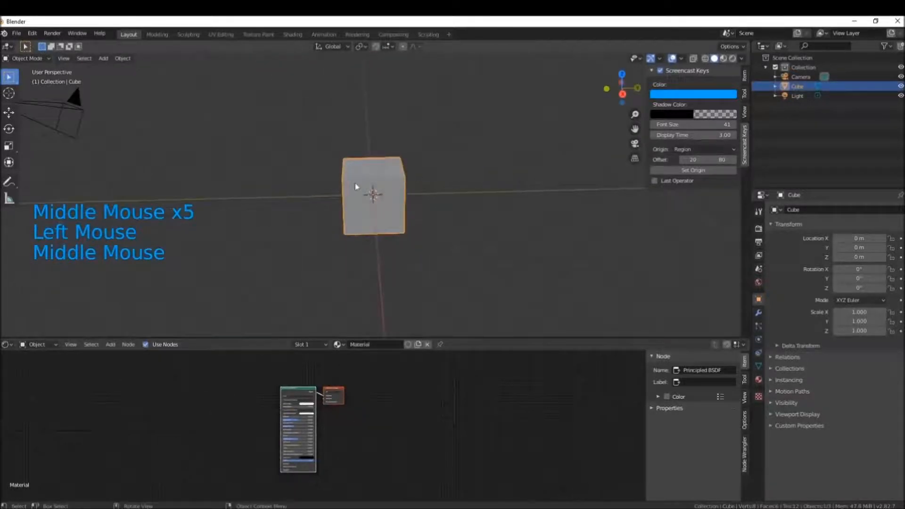
{"action": "middle_click_drag", "start_coordinate": [351, 405], "coordinate": [436, 397]}
{"action": "middle_click_drag", "start_coordinate": [343, 198], "coordinate": [383, 172]}
{"action": "scroll", "coordinate": [386, 175], "scroll_direction": "up", "scroll_amount": 4}
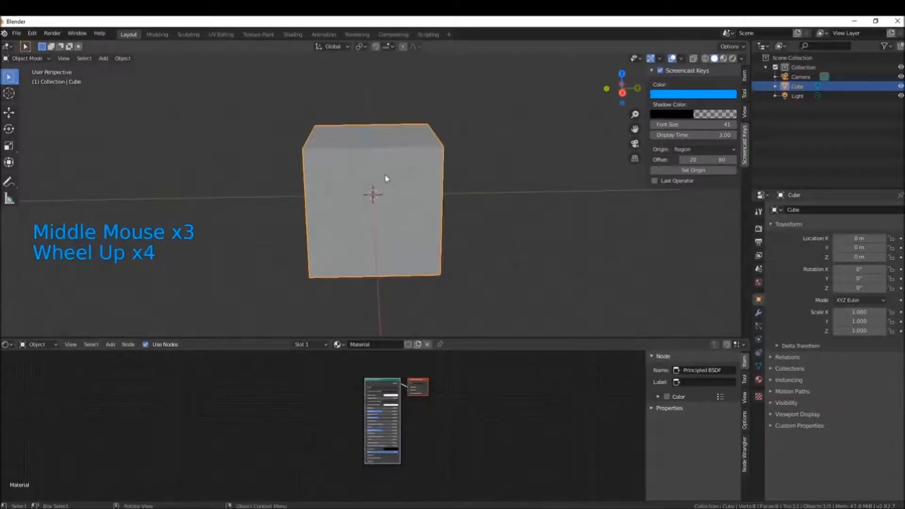
{"action": "key", "text": "x"}
{"action": "left_click", "coordinate": [384, 176]}
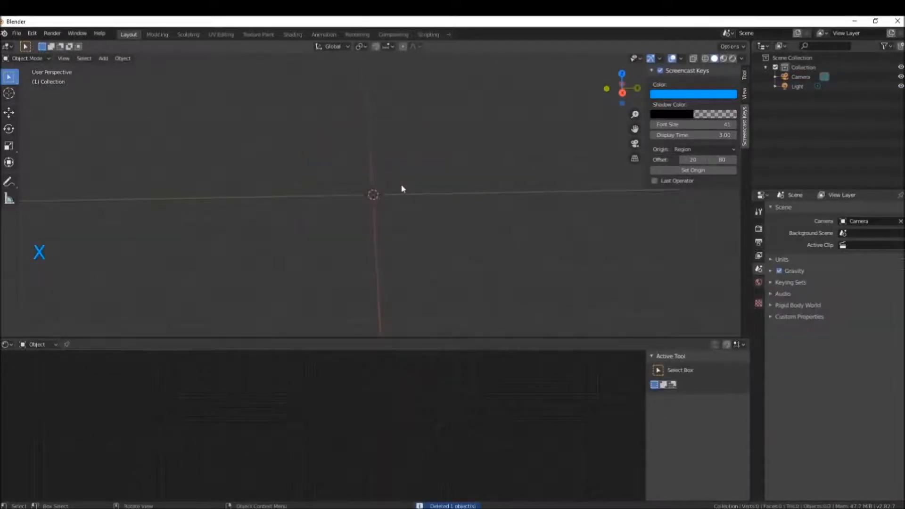
- Add a UV sphere at the world origin, keeping its default creation settings
{"action": "key", "text": "shift+a"}
{"action": "left_click", "coordinate": [444, 214]}
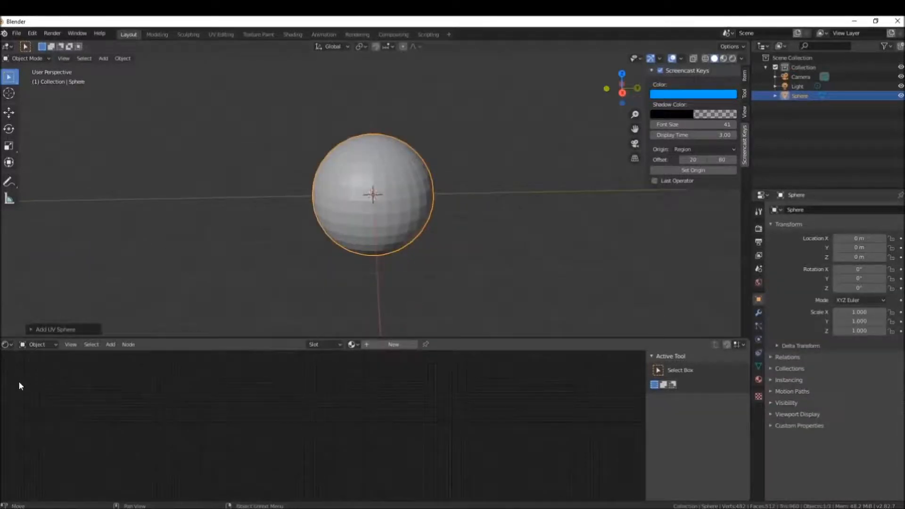
{"action": "left_click", "coordinate": [56, 329]}
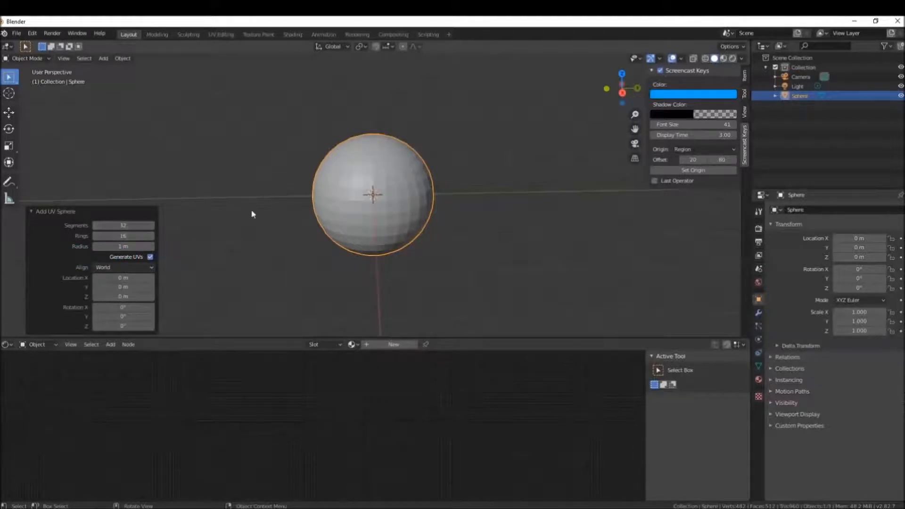
{"action": "left_click", "coordinate": [330, 159]}
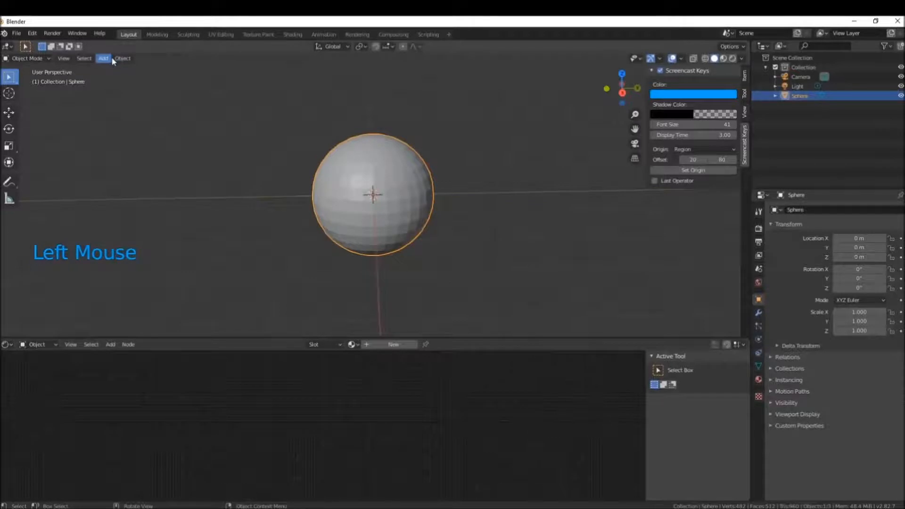
- Apply smooth shading to the UV sphere
{"action": "left_click", "coordinate": [125, 59]}
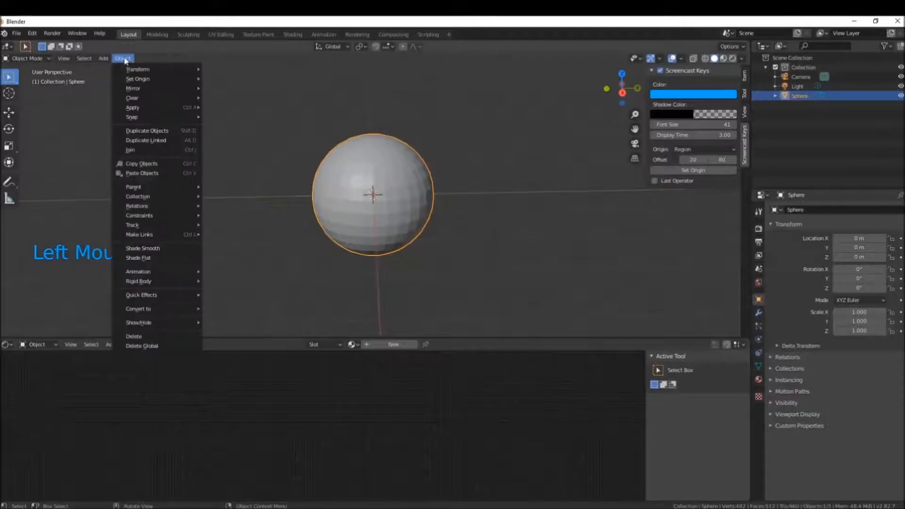
{"action": "left_click", "coordinate": [163, 245]}
{"action": "middle_click_drag", "start_coordinate": [343, 232], "coordinate": [473, 216]}
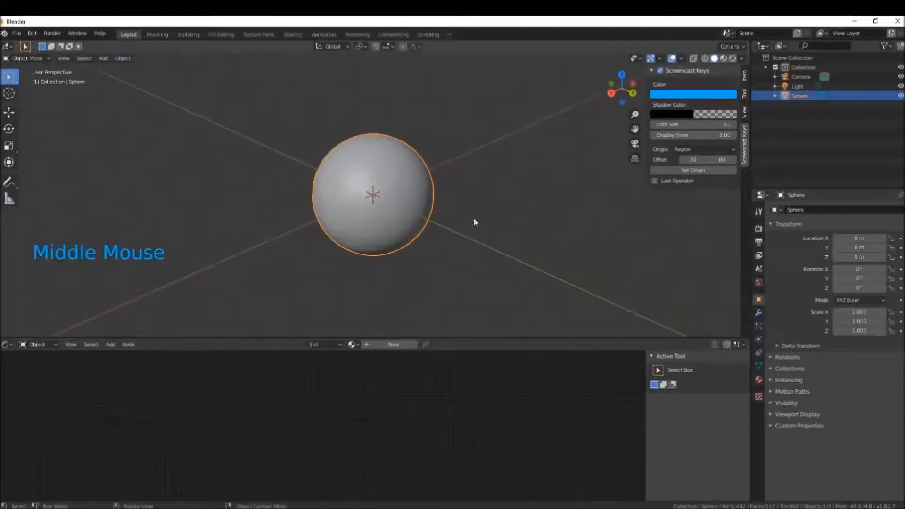
- Add a Subdivision Surface modifier to the sphere and set its viewport subdivisions to 2
{"action": "left_click", "coordinate": [759, 312]}
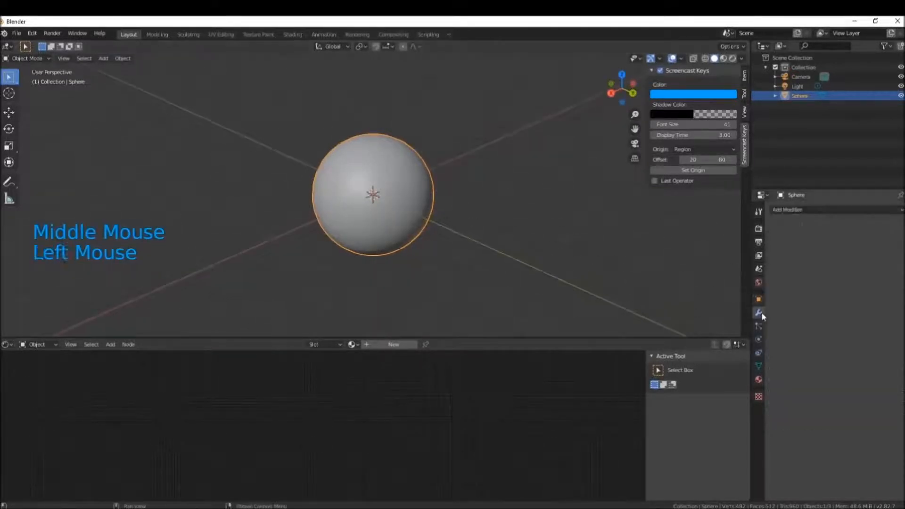
{"action": "left_click", "coordinate": [788, 209]}
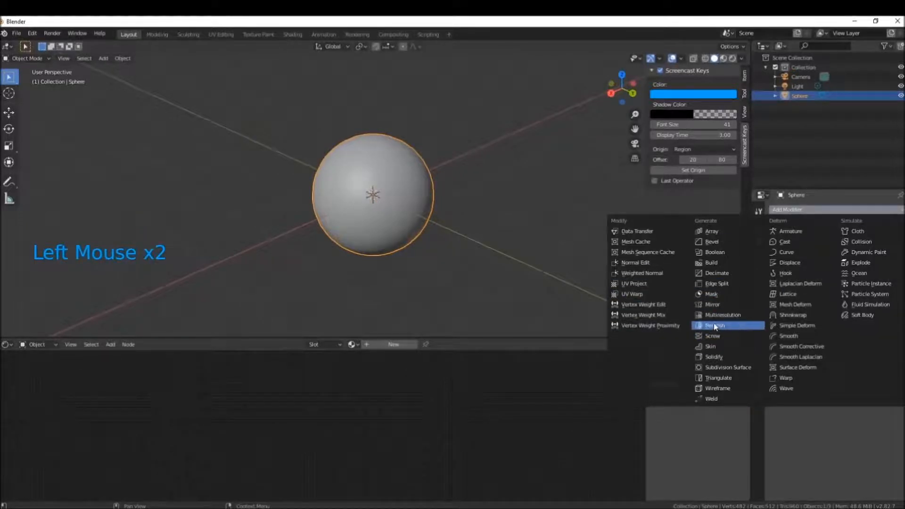
{"action": "left_click", "coordinate": [729, 371]}
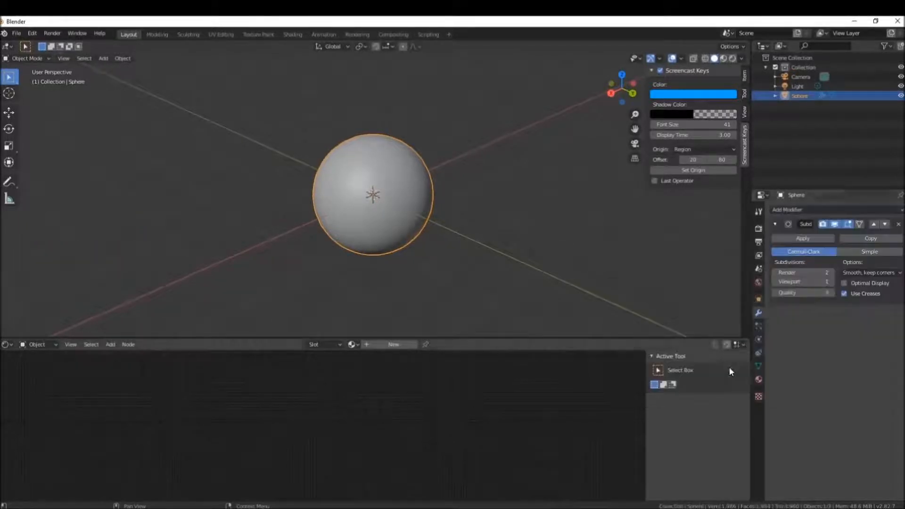
{"action": "middle_click_drag", "start_coordinate": [317, 208], "coordinate": [315, 207]}
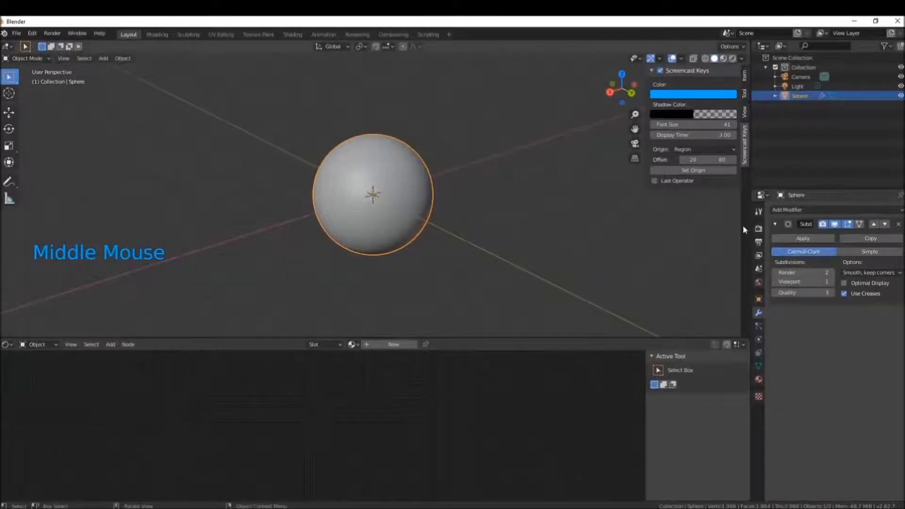
{"action": "left_click", "coordinate": [831, 282]}
{"action": "middle_click_drag", "start_coordinate": [379, 199], "coordinate": [400, 201]}
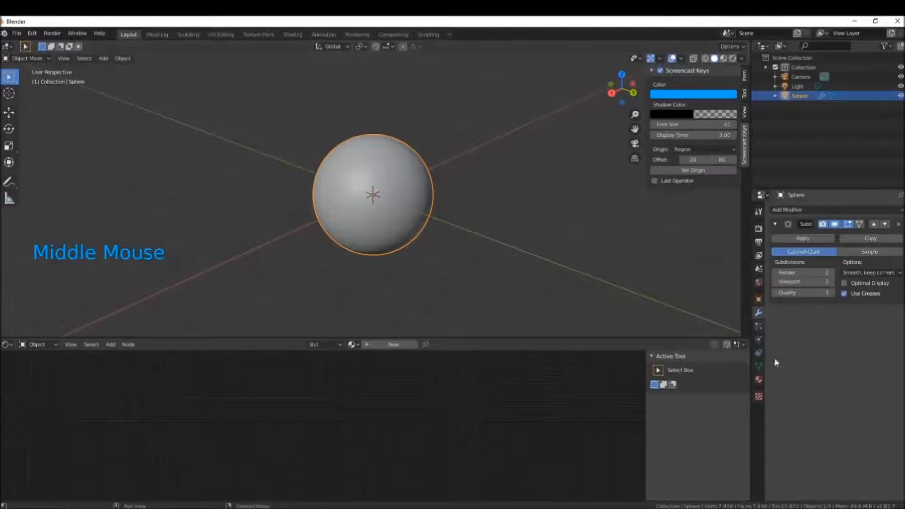
- Create a new material on the sphere and name it noise
{"action": "left_click", "coordinate": [758, 379]}
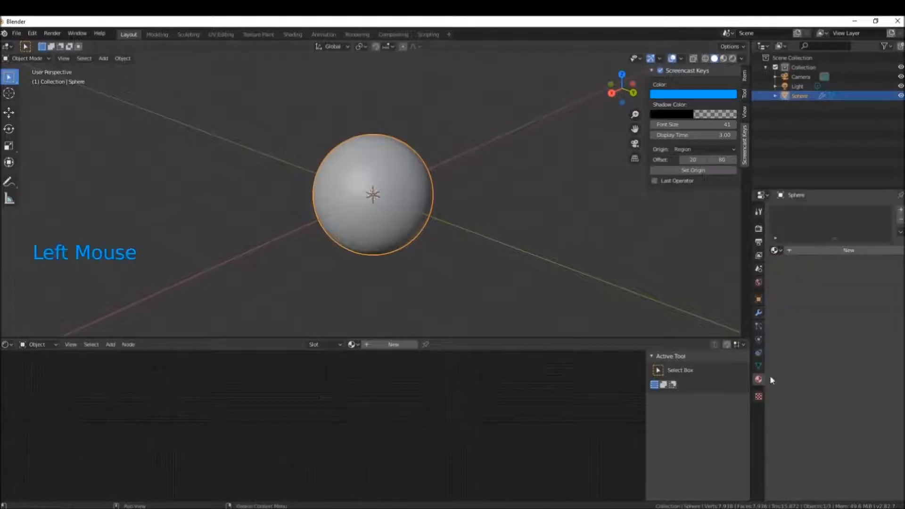
{"action": "left_click", "coordinate": [820, 250]}
{"action": "left_click", "coordinate": [818, 250]}
{"action": "type", "text": "noise"}
{"action": "key", "text": "Return"}
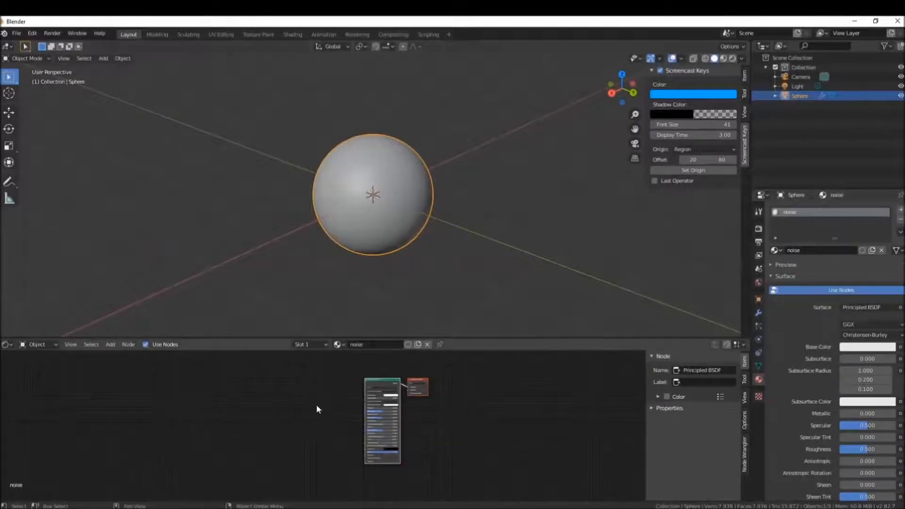
- Enlarge the Shader Editor area and bring the noise material's nodes into closer view
{"action": "scroll", "coordinate": [318, 386], "scroll_direction": "up", "scroll_amount": 3}
{"action": "left_click_drag", "start_coordinate": [477, 339], "coordinate": [474, 280]}
{"action": "scroll", "coordinate": [471, 358], "scroll_direction": "up", "scroll_amount": 4}
{"action": "middle_click_drag", "start_coordinate": [509, 360], "coordinate": [399, 373]}
{"action": "mouse_move", "coordinate": [371, 331]}
{"action": "left_mouse_down"}
{"action": "mouse_move", "coordinate": [395, 331]}
{"action": "mouse_move", "coordinate": [381, 331]}
{"action": "left_mouse_up"}
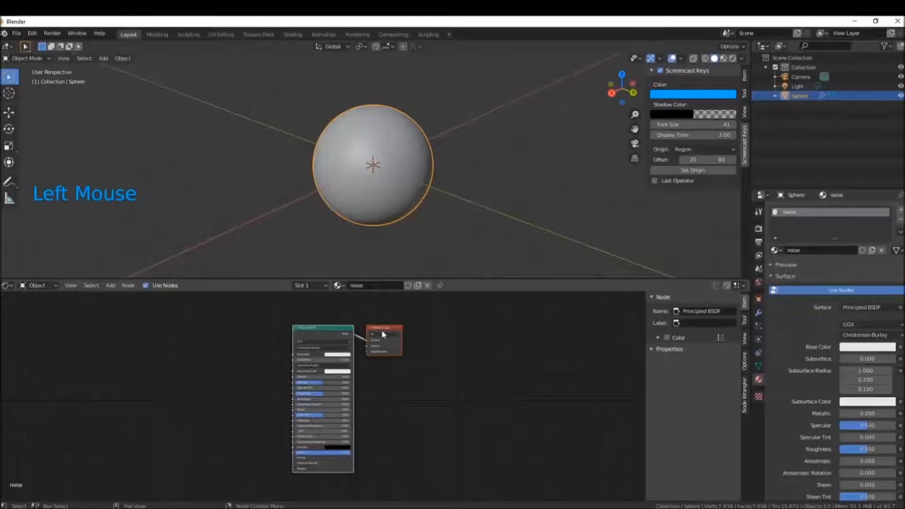
- Delete the Principled BSDF node and shift the Material Output node to make room before it
{"action": "left_click", "coordinate": [334, 327]}
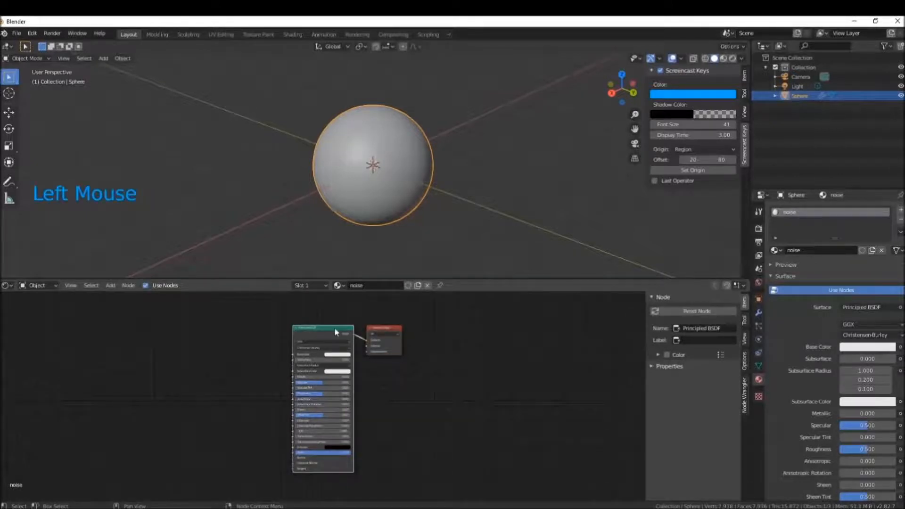
{"action": "key", "text": "x"}
{"action": "left_click_drag", "start_coordinate": [381, 328], "coordinate": [437, 328]}
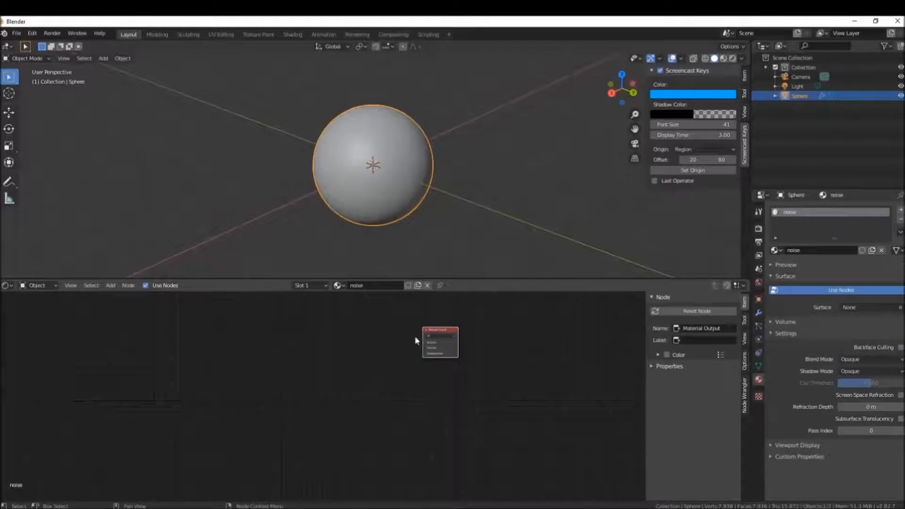
- Add a Noise Texture node and connect its Fac output to the Material Output's Surface input
{"action": "left_click", "coordinate": [281, 336]}
{"action": "key", "text": "shift"}
{"action": "key", "text": "shift+a"}
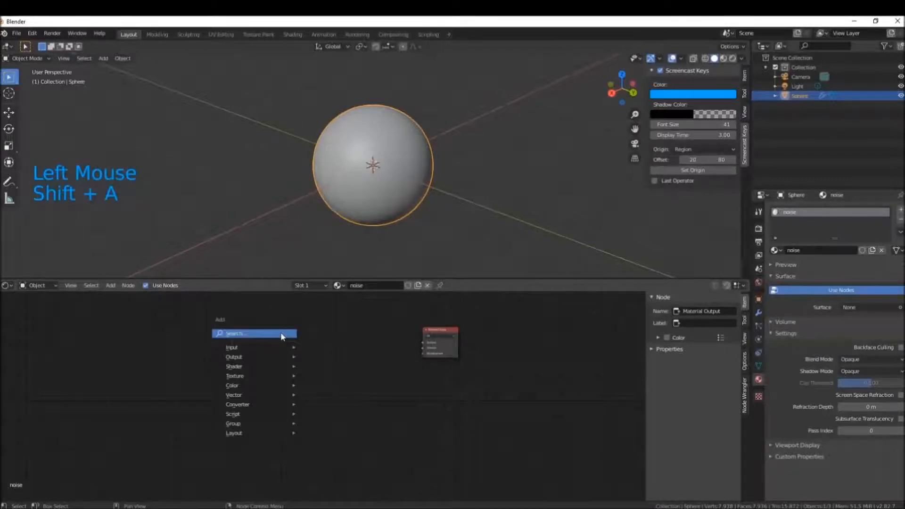
{"action": "left_click", "coordinate": [282, 334]}
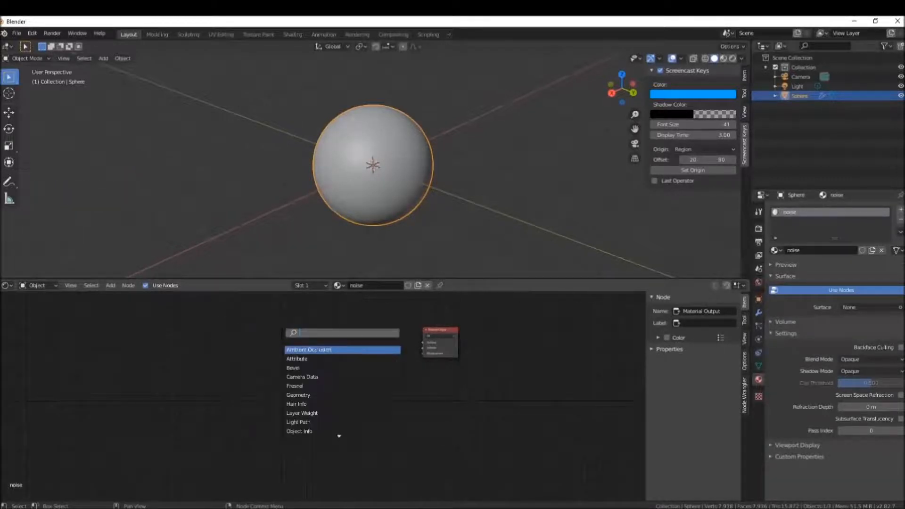
{"action": "type", "text": "noi"}
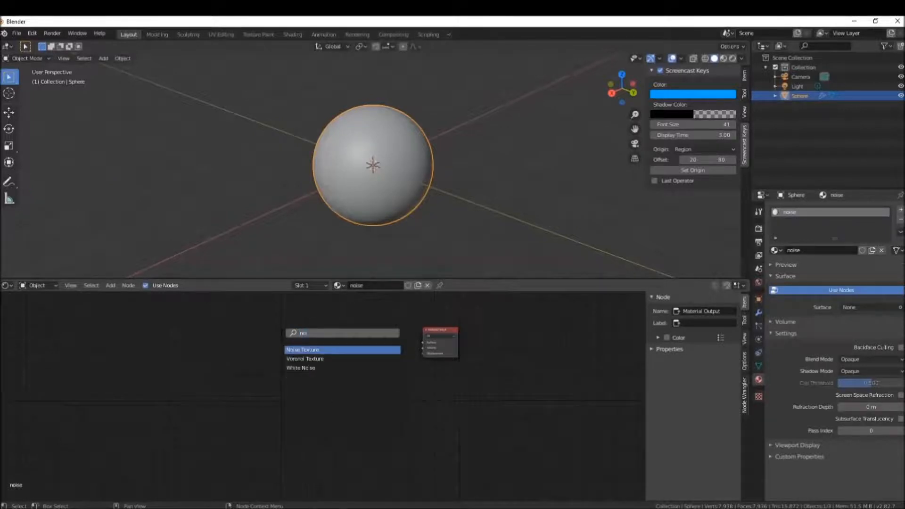
{"action": "left_click", "coordinate": [317, 350]}
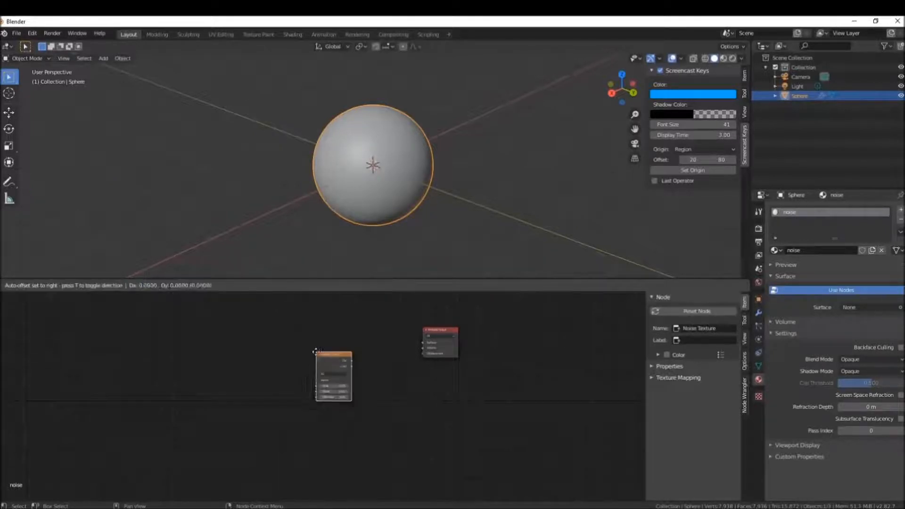
{"action": "left_click_drag", "start_coordinate": [310, 352], "coordinate": [427, 346]}
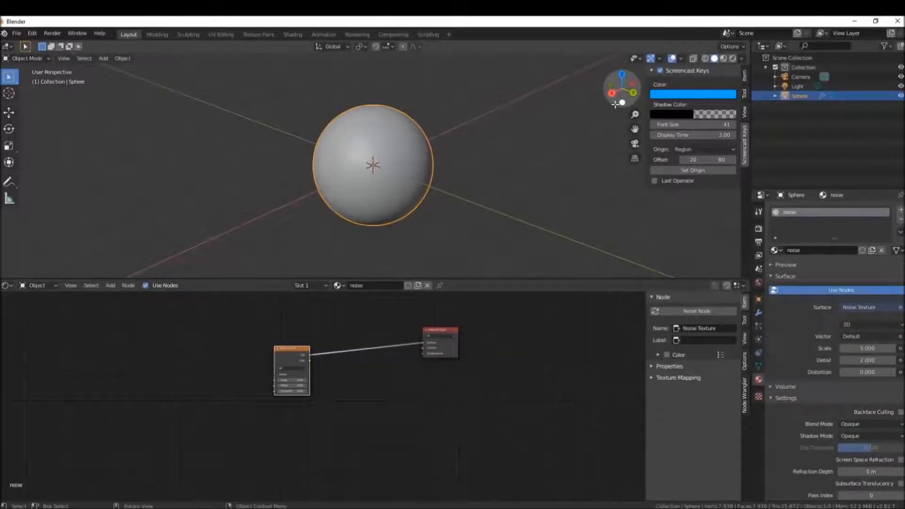
- Switch the 3D viewport to Material Preview shading and inspect the noise pattern around the sphere
{"action": "left_click", "coordinate": [724, 58]}
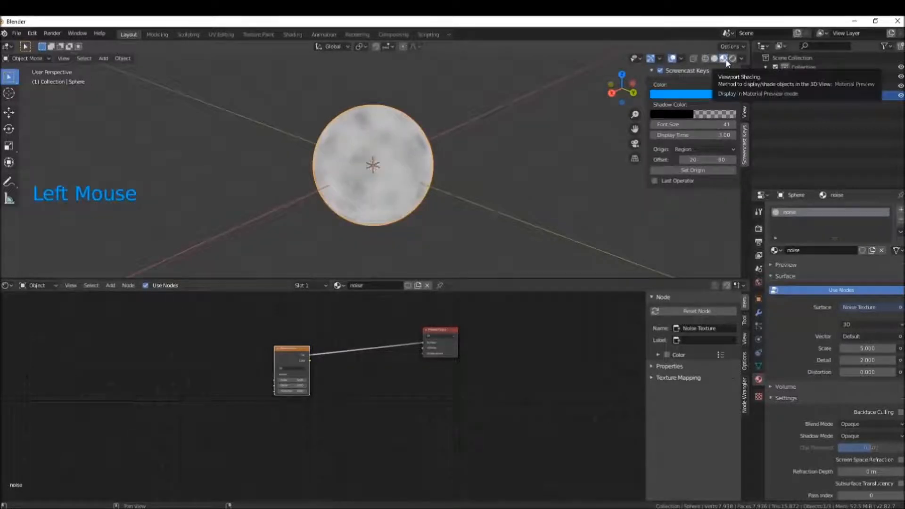
{"action": "middle_click_drag", "start_coordinate": [400, 182], "coordinate": [387, 158]}
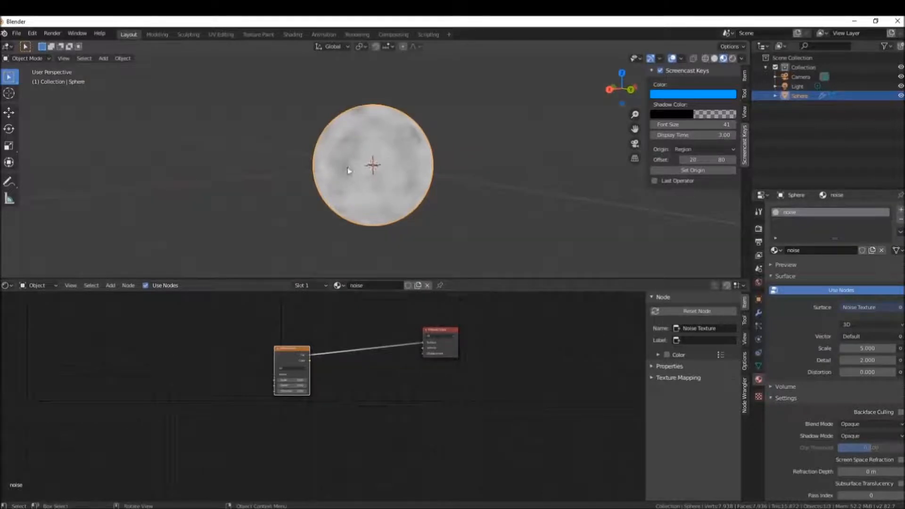
{"action": "middle_click_drag", "start_coordinate": [392, 168], "coordinate": [366, 141]}
- Arrange the Noise Texture and Material Output nodes closer together
{"action": "left_click_drag", "start_coordinate": [300, 350], "coordinate": [347, 340]}
{"action": "left_click", "coordinate": [442, 345]}
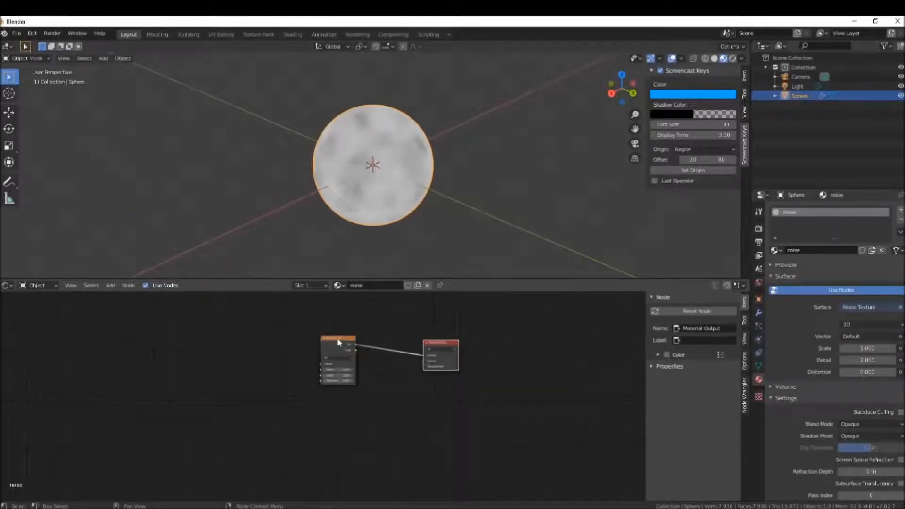
{"action": "left_click_drag", "start_coordinate": [337, 338], "coordinate": [360, 340]}
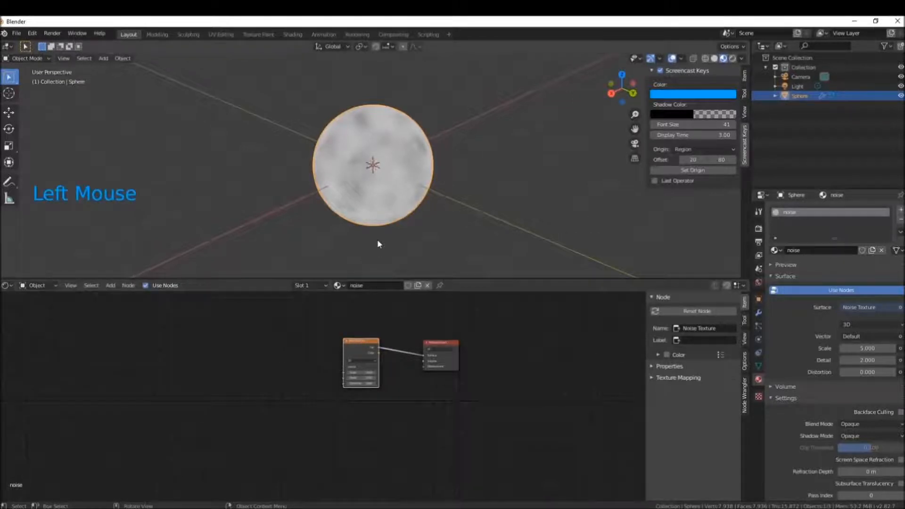
{"action": "middle_click_drag", "start_coordinate": [377, 184], "coordinate": [378, 176]}
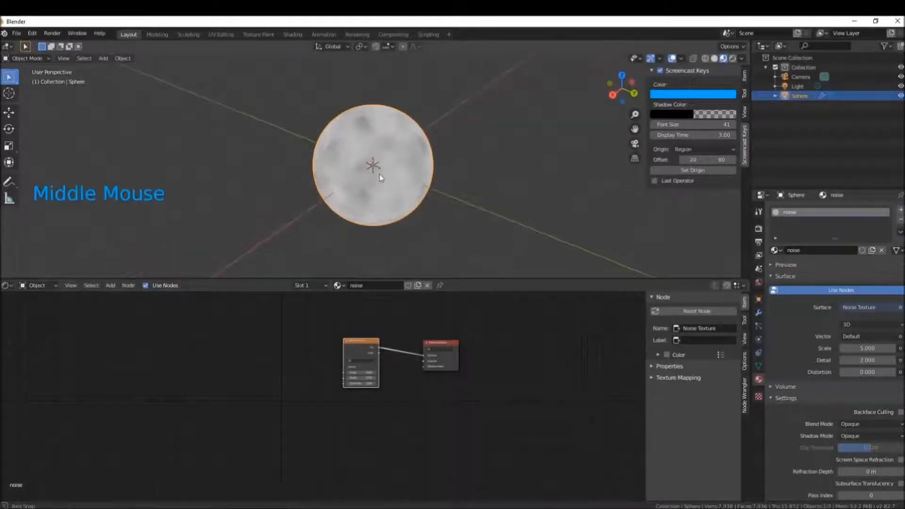
{"action": "key", "text": "g"}
{"action": "key", "text": "r"}
{"action": "right_click", "coordinate": [390, 142]}
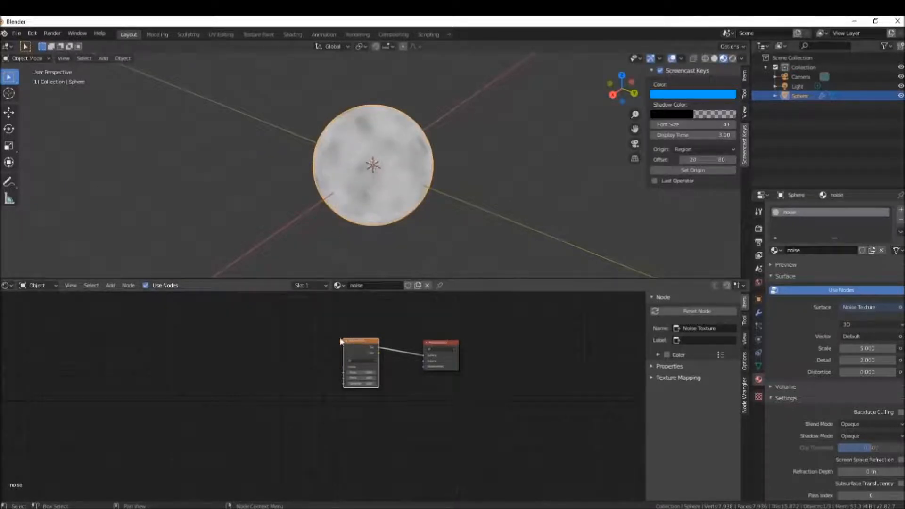
- Add a Texture Coordinate node and place it in front of the Noise Texture node
{"action": "left_click", "coordinate": [250, 354]}
{"action": "key", "text": "shift+a"}
{"action": "left_click", "coordinate": [252, 354]}
{"action": "type", "text": "text"}
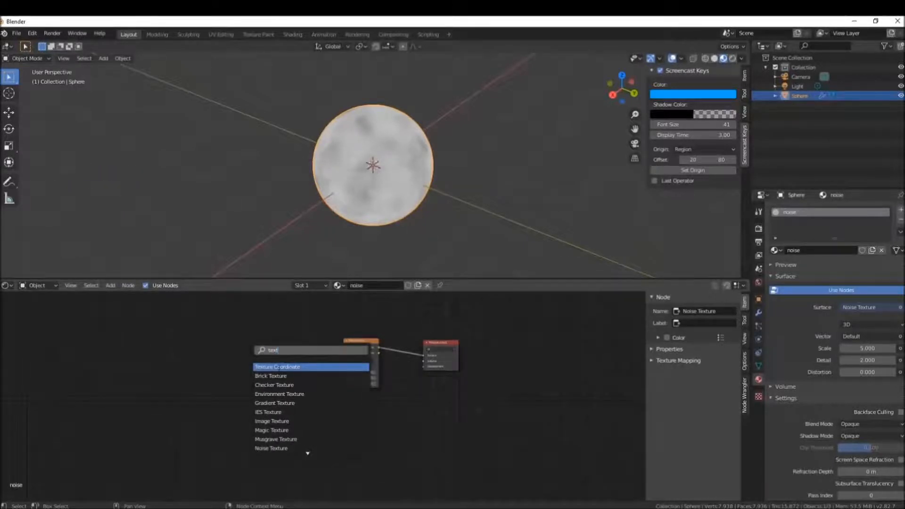
{"action": "left_click", "coordinate": [278, 367]}
{"action": "left_click", "coordinate": [356, 345]}
- Add a Mapping node before the Noise Texture and feed it Generated coordinates, connecting its Vector output to the texture's Vector input
{"action": "key", "text": "shift+a"}
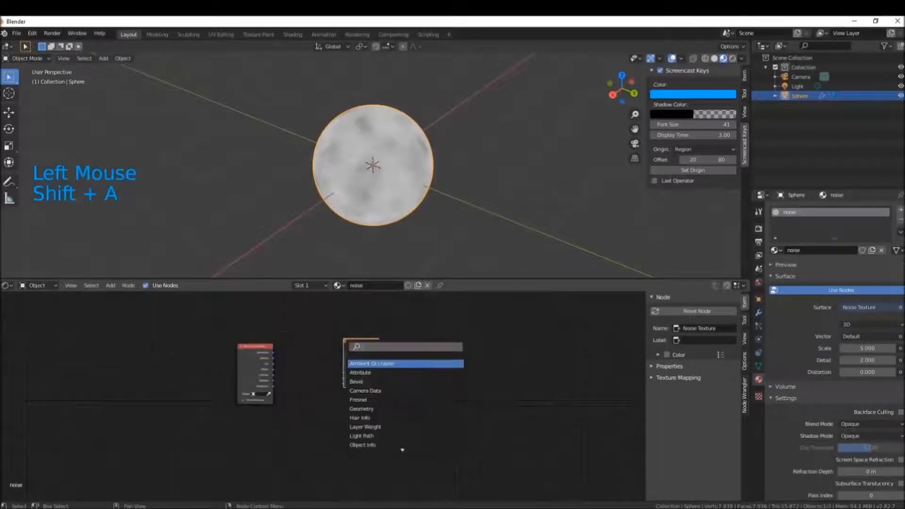
{"action": "type", "text": "map"}
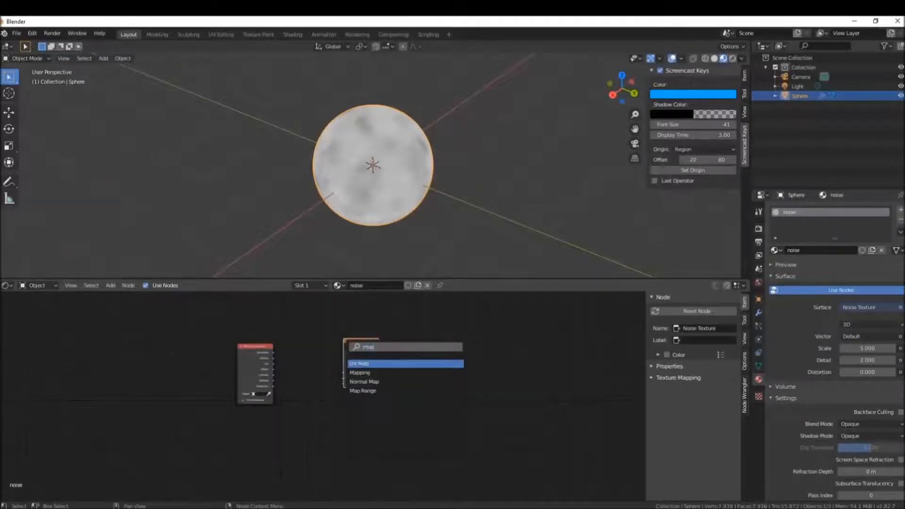
{"action": "key", "text": "Down"}
{"action": "key", "text": "Return"}
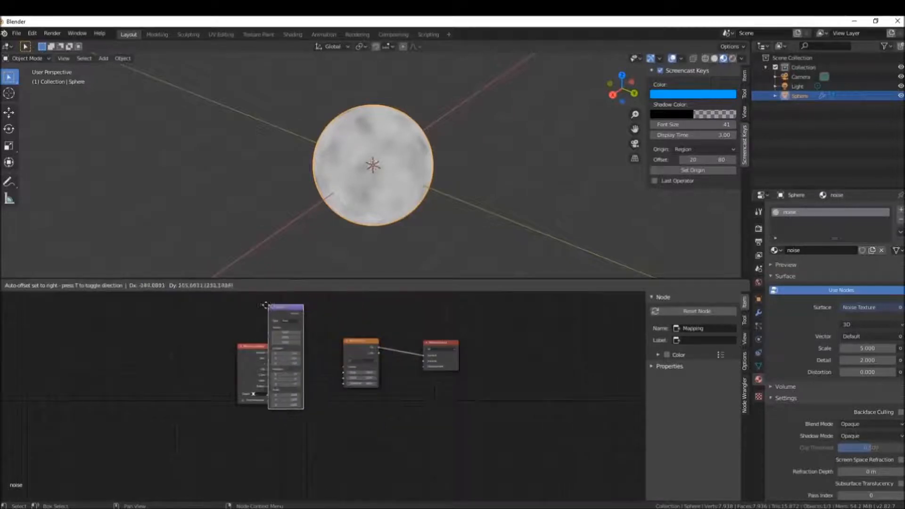
{"action": "left_click", "coordinate": [293, 340]}
{"action": "left_click_drag", "start_coordinate": [252, 347], "coordinate": [337, 384]}
{"action": "mouse_move", "coordinate": [386, 162]}
{"action": "middle_mouse_down"}
{"action": "mouse_move", "coordinate": [376, 148]}
{"action": "mouse_move", "coordinate": [376, 168]}
{"action": "mouse_move", "coordinate": [389, 162]}
{"action": "middle_mouse_up"}
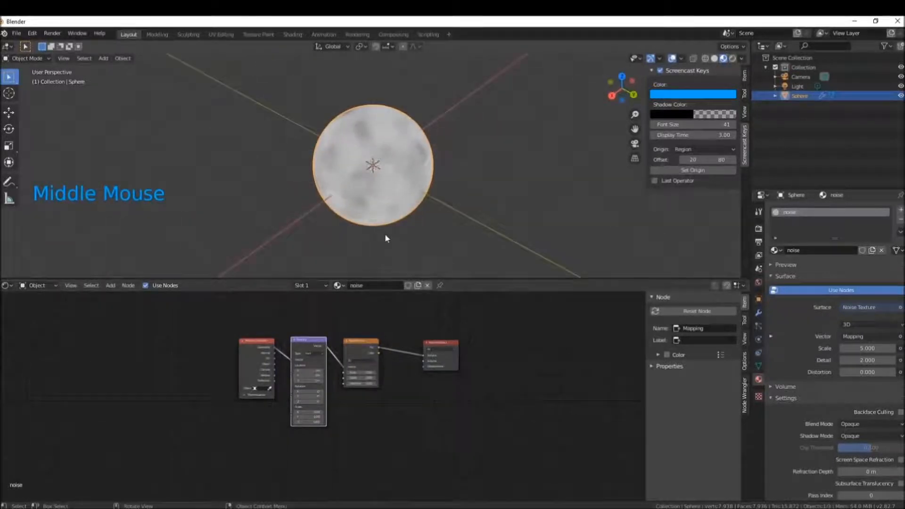
- Spread the nodes out to leave a wide gap between the Noise Texture and the Material Output
{"action": "left_click_drag", "start_coordinate": [436, 345], "coordinate": [478, 344]}
{"action": "left_click_drag", "start_coordinate": [251, 342], "coordinate": [220, 336]}
{"action": "left_click_drag", "start_coordinate": [302, 345], "coordinate": [260, 338]}
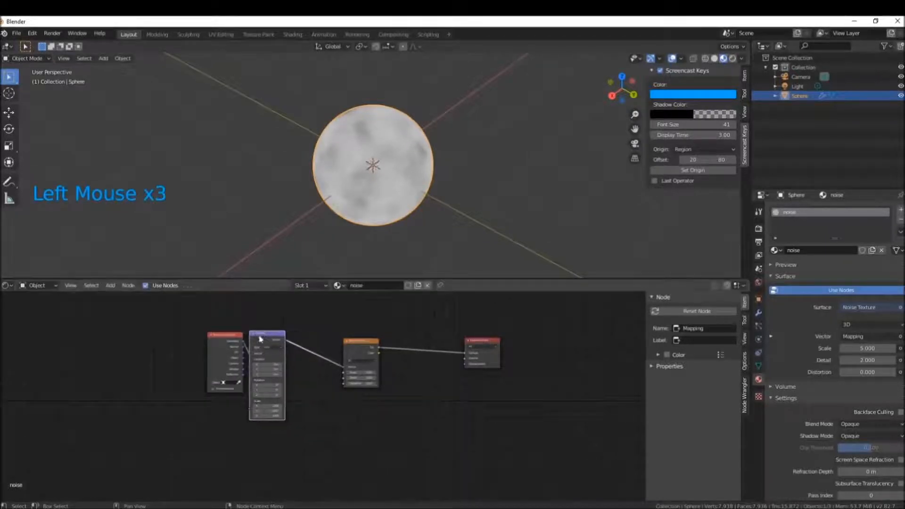
{"action": "left_click_drag", "start_coordinate": [365, 344], "coordinate": [315, 340]}
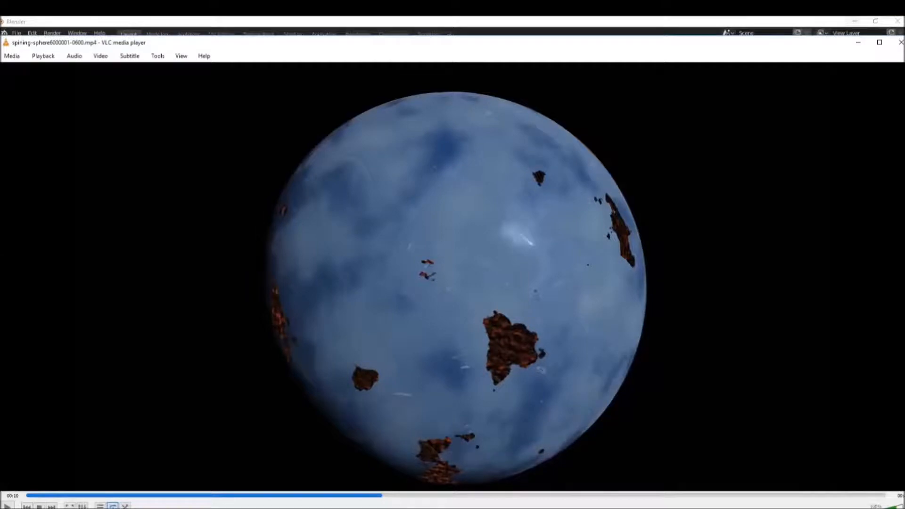
- Return from the VLC reference video to Blender and insert a ColorRamp node between the Noise Texture and the Material Output
{"action": "left_click", "coordinate": [857, 42]}
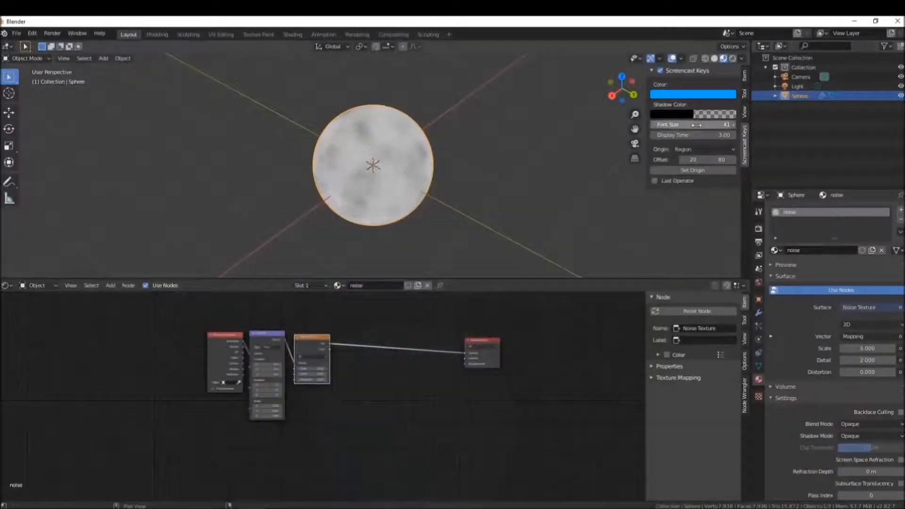
{"action": "left_click", "coordinate": [351, 325]}
{"action": "key", "text": "shift+a"}
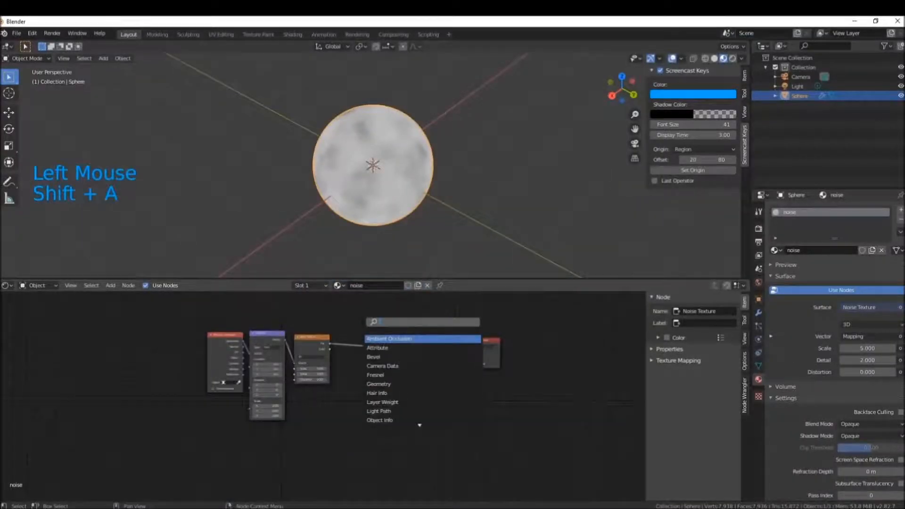
{"action": "type", "text": "ram"}
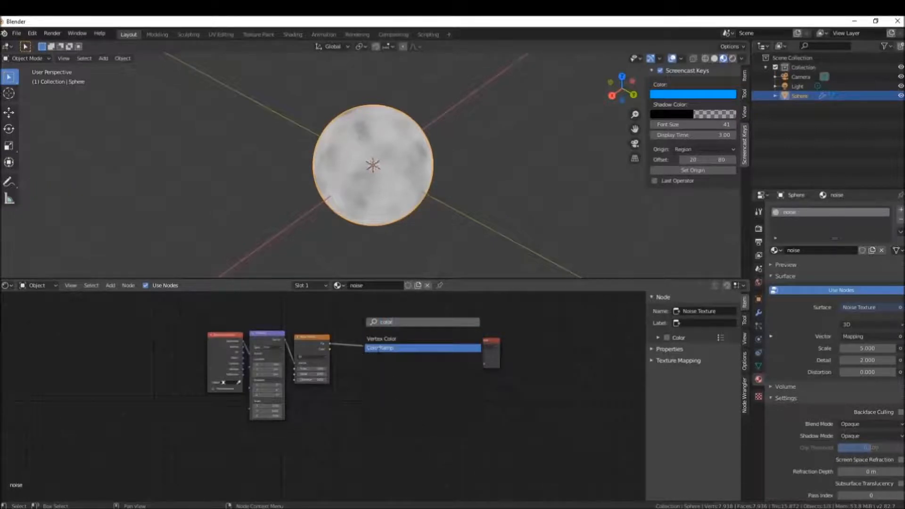
{"action": "left_click", "coordinate": [383, 348]}
{"action": "left_click", "coordinate": [383, 340]}
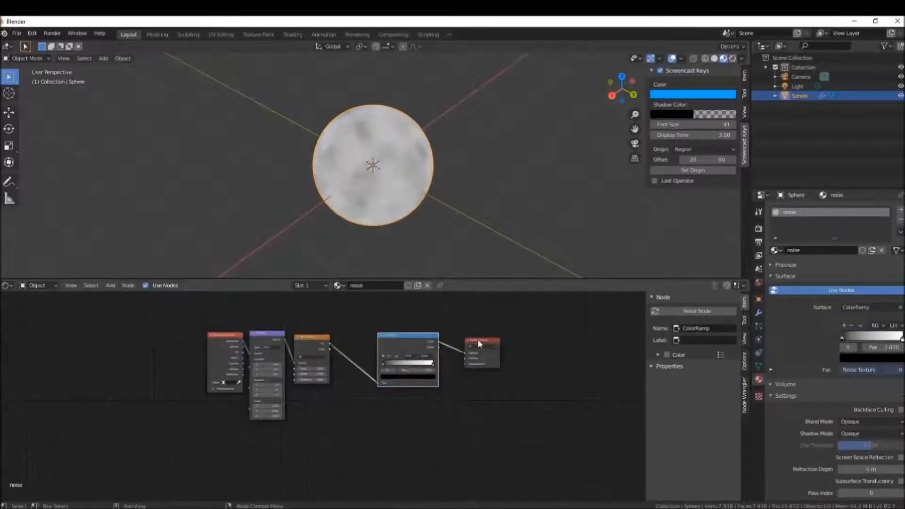
{"action": "left_click_drag", "start_coordinate": [478, 341], "coordinate": [490, 339]}
- Shift the ColorRamp closer to the Noise Texture, set its black stop to position 0.605, and inspect the patches on the sphere
{"action": "left_click_drag", "start_coordinate": [399, 338], "coordinate": [415, 361]}
{"action": "scroll", "coordinate": [376, 343], "scroll_direction": "up", "scroll_amount": 3}
{"action": "middle_click_drag", "start_coordinate": [392, 162], "coordinate": [340, 162]}
{"action": "scroll", "coordinate": [382, 161], "scroll_direction": "up", "scroll_amount": 4}
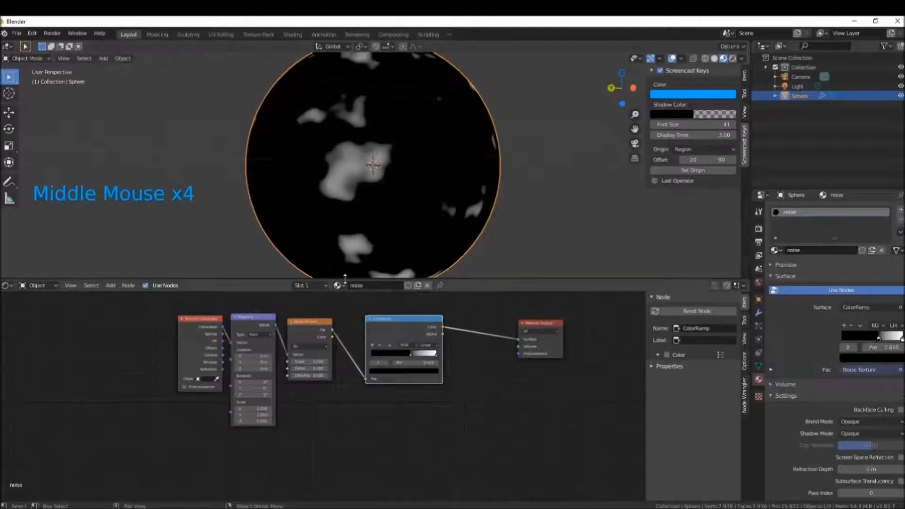
{"action": "scroll", "coordinate": [344, 153], "scroll_direction": "up", "scroll_amount": 2}
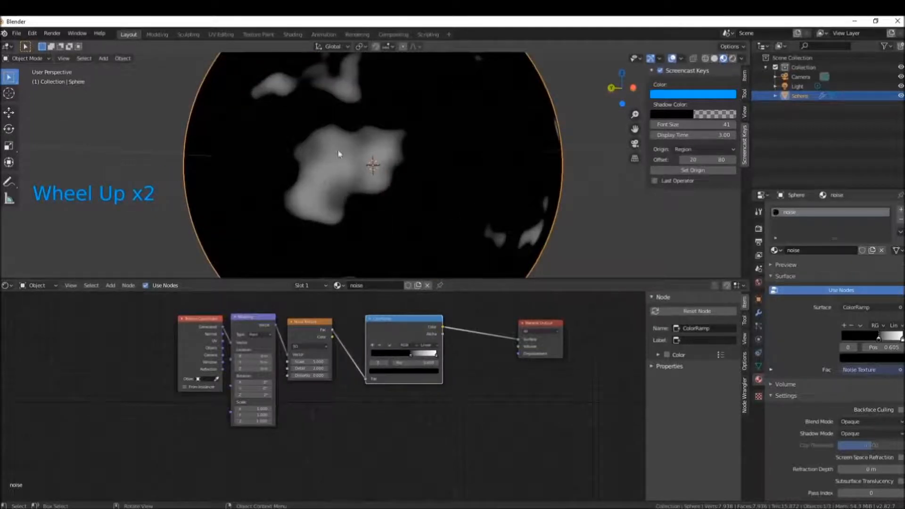
{"action": "middle_click_drag", "start_coordinate": [363, 198], "coordinate": [373, 182]}
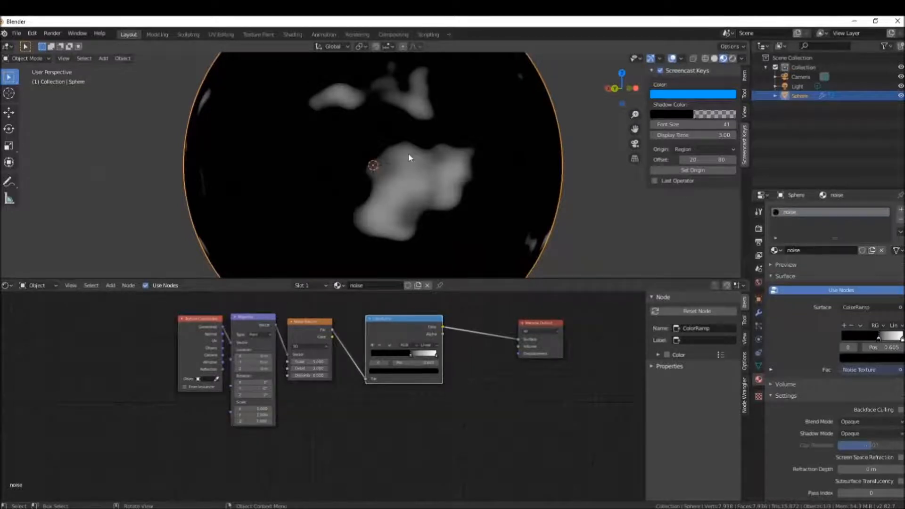
- Move the ColorRamp's white stop close to the black one, to position 0.618, to sharpen the patch edges
{"action": "left_click_drag", "start_coordinate": [436, 360], "coordinate": [417, 357]}
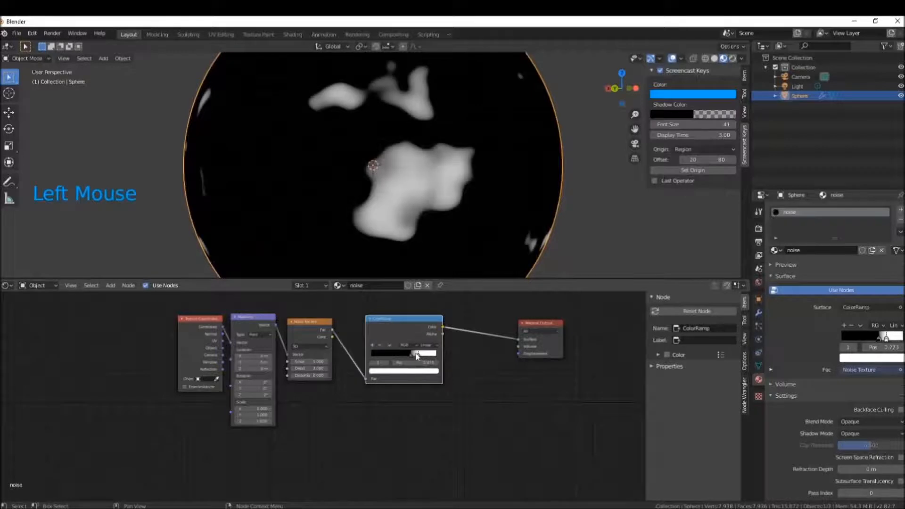
{"action": "scroll", "coordinate": [417, 357], "scroll_direction": "up", "scroll_amount": 7}
{"action": "middle_click_drag", "start_coordinate": [417, 357], "coordinate": [424, 402]}
{"action": "left_click_drag", "start_coordinate": [423, 402], "coordinate": [412, 404]}
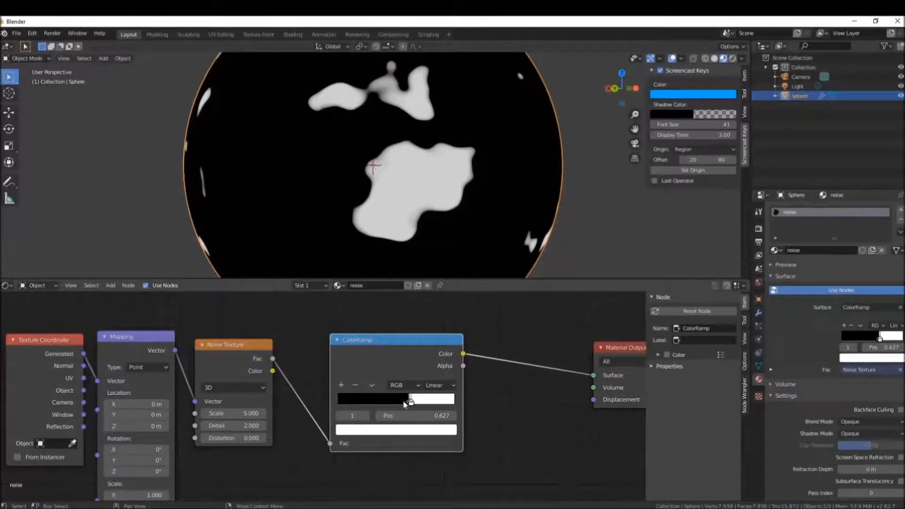
{"action": "scroll", "coordinate": [408, 226], "scroll_direction": "down", "scroll_amount": 2}
{"action": "scroll", "coordinate": [409, 403], "scroll_direction": "up", "scroll_amount": 11}
{"action": "scroll", "coordinate": [501, 406], "scroll_direction": "up", "scroll_amount": 4}
{"action": "left_click_drag", "start_coordinate": [501, 406], "coordinate": [498, 407]}
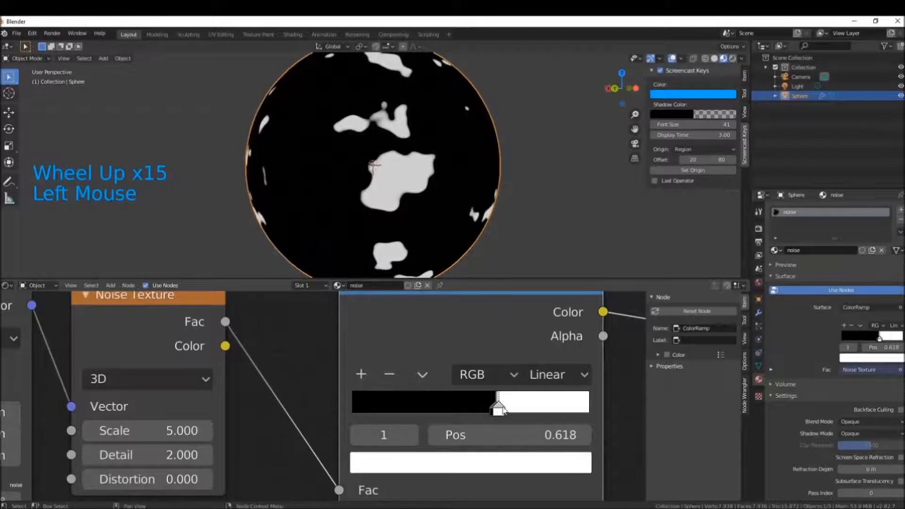
{"action": "middle_click_drag", "start_coordinate": [367, 118], "coordinate": [368, 90]}
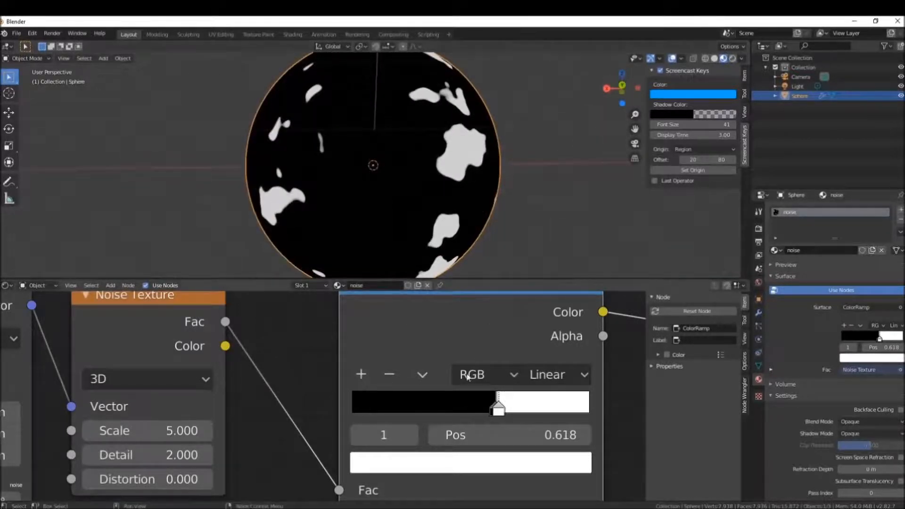
- Set the ColorRamp's black stop to position 0.673 and its white stop to 0.686, checking the patches around the sphere
{"action": "mouse_move", "coordinate": [498, 408]}
{"action": "left_mouse_down"}
{"action": "mouse_move", "coordinate": [521, 409]}
{"action": "mouse_move", "coordinate": [512, 414]}
{"action": "left_mouse_up"}
{"action": "middle_click_drag", "start_coordinate": [368, 183], "coordinate": [408, 176]}
{"action": "scroll", "coordinate": [514, 413], "scroll_direction": "up", "scroll_amount": 4}
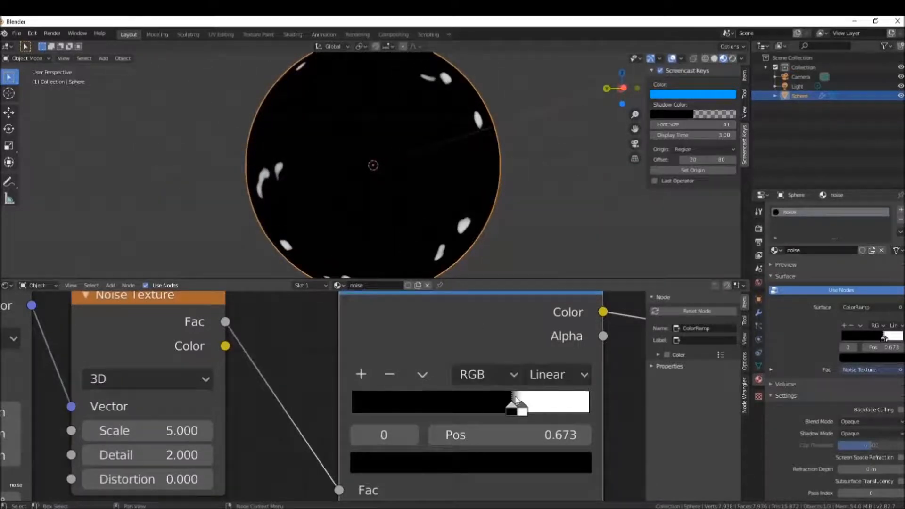
{"action": "left_click_drag", "start_coordinate": [521, 412], "coordinate": [518, 411]}
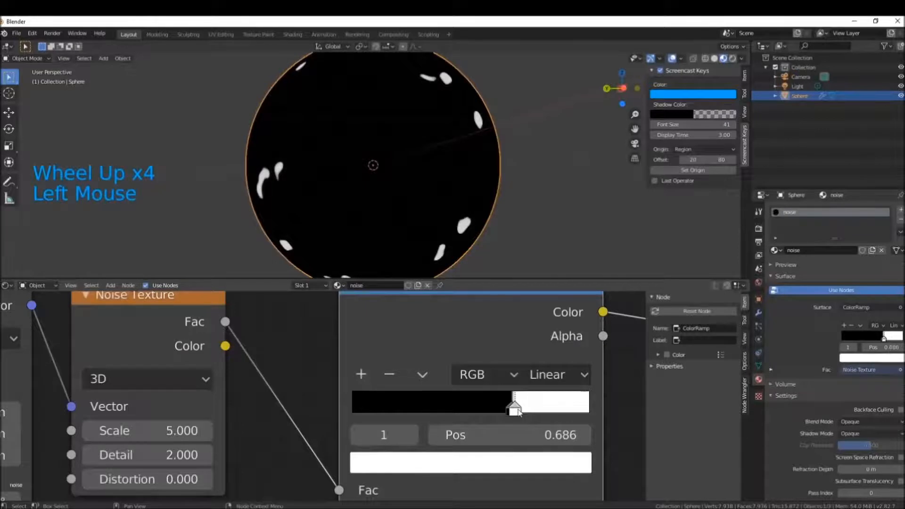
{"action": "middle_click_drag", "start_coordinate": [443, 241], "coordinate": [330, 187]}
{"action": "scroll", "coordinate": [330, 187], "scroll_direction": "down", "scroll_amount": 3}
{"action": "scroll", "coordinate": [328, 187], "scroll_direction": "down", "scroll_amount": 1}
{"action": "middle_click_drag", "start_coordinate": [409, 190], "coordinate": [407, 189]}
{"action": "scroll", "coordinate": [406, 189], "scroll_direction": "up", "scroll_amount": 4}
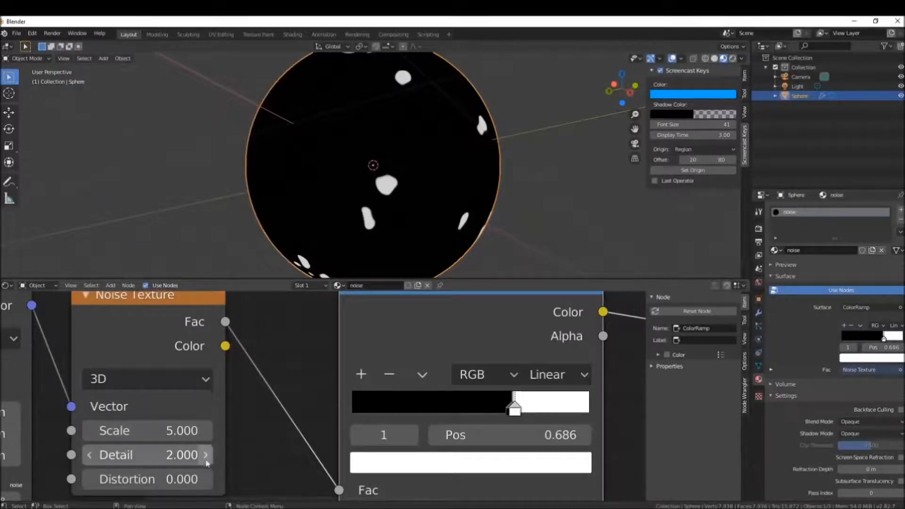
- Set the Noise Texture's Detail to 7.8 and its Scale to 4.8
{"action": "left_click_drag", "start_coordinate": [179, 454], "coordinate": [181, 454]}
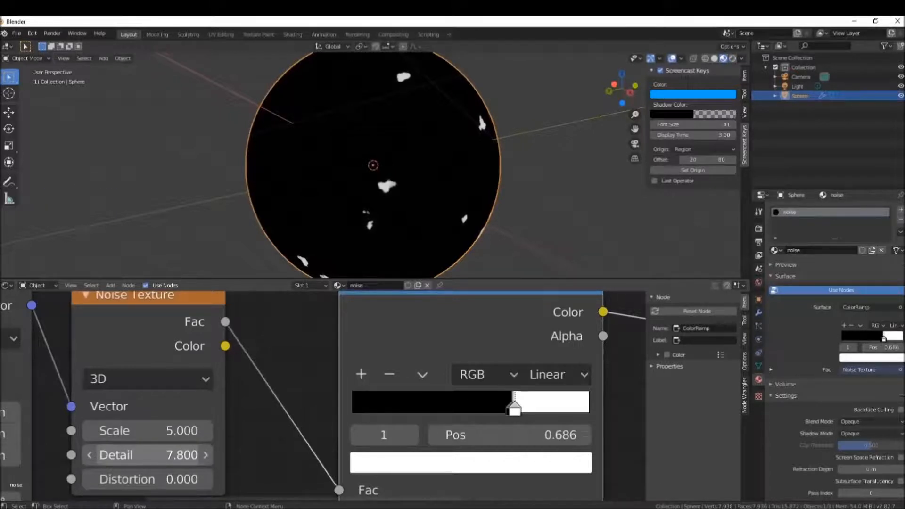
{"action": "middle_click_drag", "start_coordinate": [302, 155], "coordinate": [365, 137]}
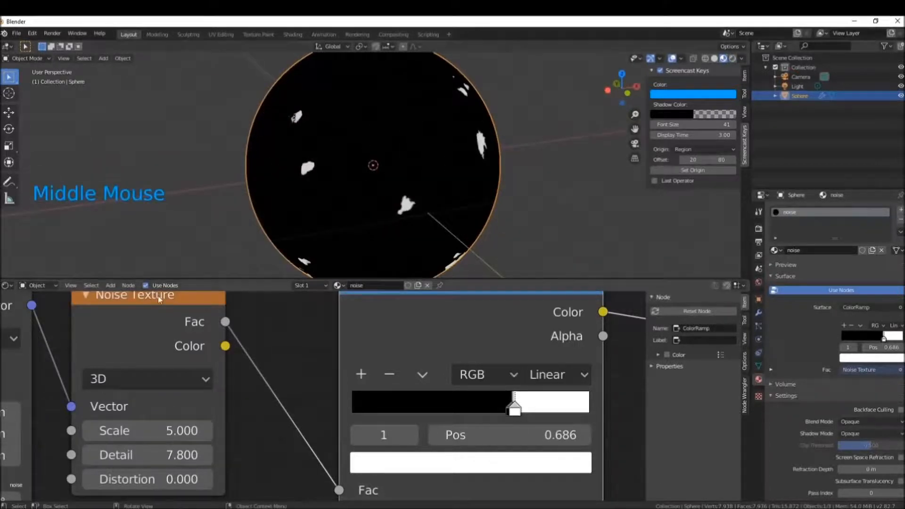
{"action": "mouse_move", "coordinate": [179, 431]}
{"action": "left_mouse_down"}
{"action": "mouse_move", "coordinate": [159, 430]}
{"action": "mouse_move", "coordinate": [180, 430]}
{"action": "left_mouse_up"}
{"action": "middle_click_drag", "start_coordinate": [468, 177], "coordinate": [362, 174]}
- Try a Noise Texture Detail of 16 and examine the patch edges up close
{"action": "left_click_drag", "start_coordinate": [141, 455], "coordinate": [179, 454]}
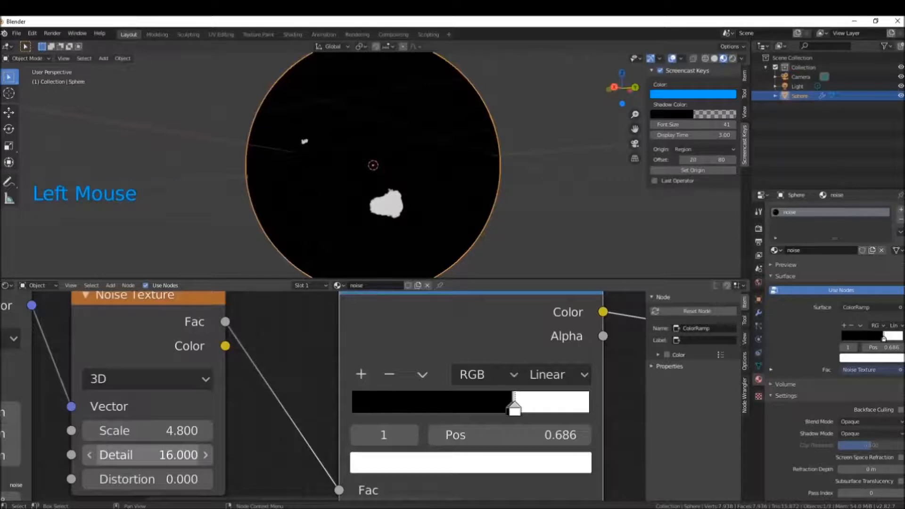
{"action": "scroll", "coordinate": [371, 193], "scroll_direction": "up", "scroll_amount": 5}
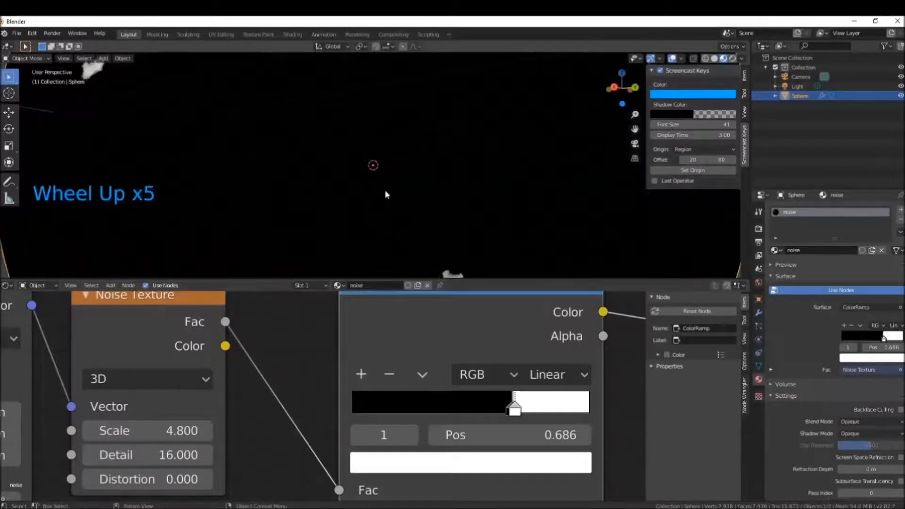
{"action": "middle_click_drag", "start_coordinate": [384, 195], "coordinate": [354, 57], "text": "shift"}
- Set the Noise Texture's Detail to 8.8 and inspect the whole sphere
{"action": "left_click_drag", "start_coordinate": [198, 458], "coordinate": [164, 458]}
{"action": "middle_click_drag", "start_coordinate": [424, 212], "coordinate": [329, 157]}
{"action": "scroll", "coordinate": [436, 156], "scroll_direction": "down", "scroll_amount": 7}
{"action": "middle_click_drag", "start_coordinate": [386, 158], "coordinate": [326, 157]}
{"action": "scroll", "coordinate": [339, 157], "scroll_direction": "down", "scroll_amount": 2}
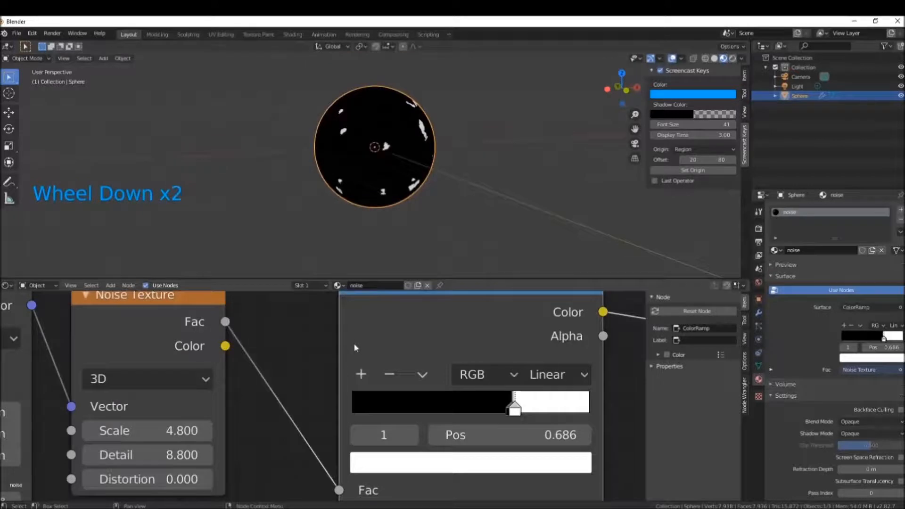
- Align the Texture Coordinate, Mapping, Noise Texture and ColorRamp nodes in a compact row
{"action": "scroll", "coordinate": [346, 338], "scroll_direction": "down", "scroll_amount": 12}
{"action": "left_click_drag", "start_coordinate": [374, 361], "coordinate": [347, 359]}
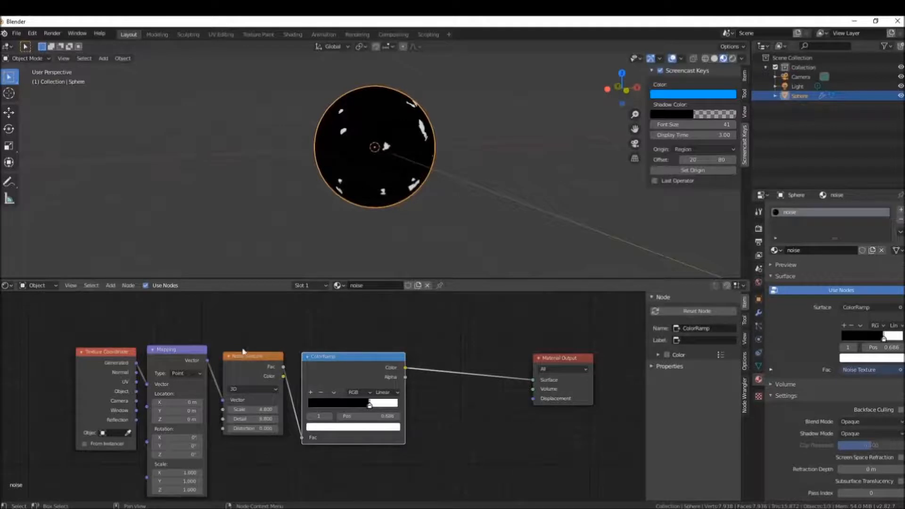
{"action": "left_click_drag", "start_coordinate": [92, 355], "coordinate": [93, 349]}
{"action": "left_click_drag", "start_coordinate": [162, 350], "coordinate": [160, 346]}
{"action": "left_click_drag", "start_coordinate": [237, 356], "coordinate": [235, 349]}
{"action": "left_click_drag", "start_coordinate": [314, 357], "coordinate": [309, 351]}
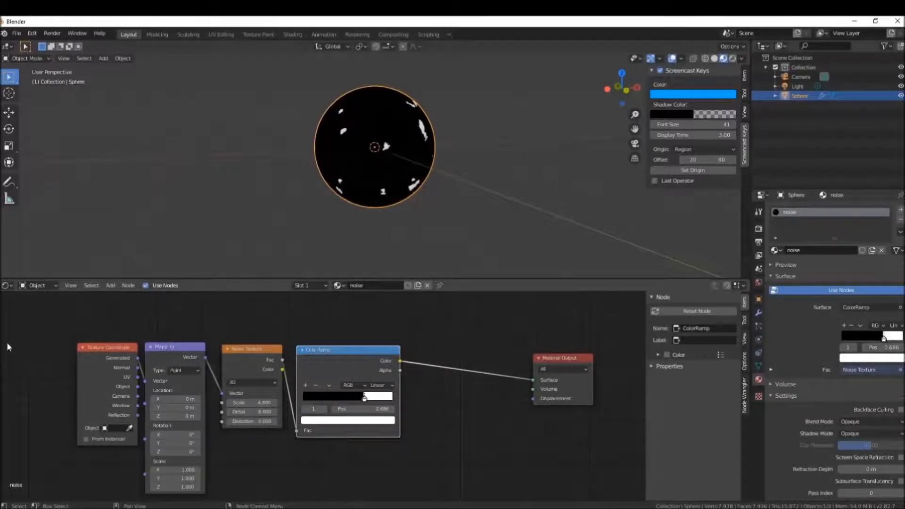
- Enclose the Texture Coordinate, Mapping, Noise Texture and ColorRamp nodes in a common frame
{"action": "left_click", "coordinate": [107, 350], "text": "shift"}
{"action": "left_click", "coordinate": [204, 347], "text": "shift"}
{"action": "left_click", "coordinate": [255, 351], "text": "shift"}
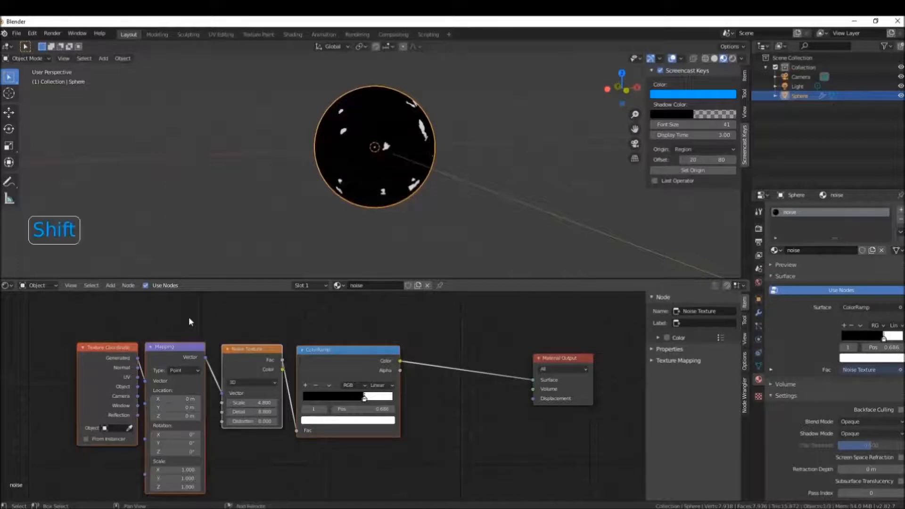
{"action": "key", "text": "shift+p"}
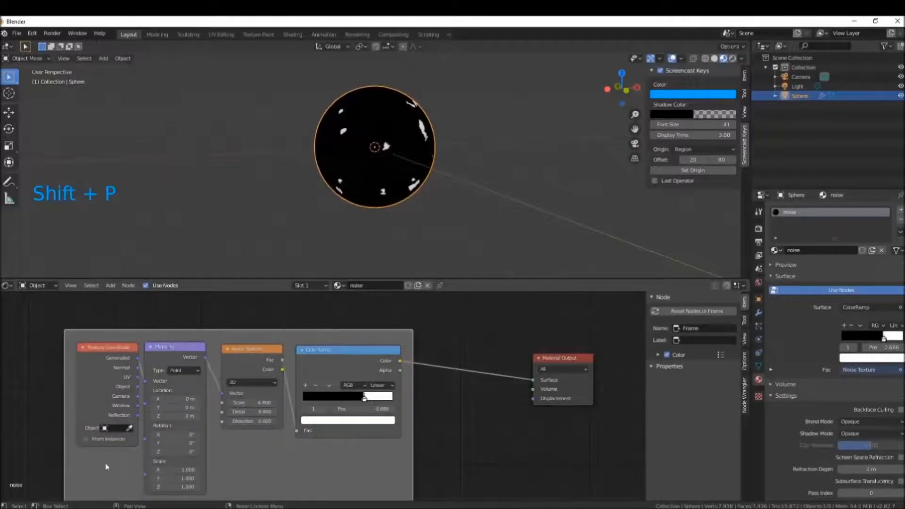
- Label the new node frame "Rust Mask"
{"action": "left_click", "coordinate": [745, 318]}
{"action": "left_click", "coordinate": [746, 338]}
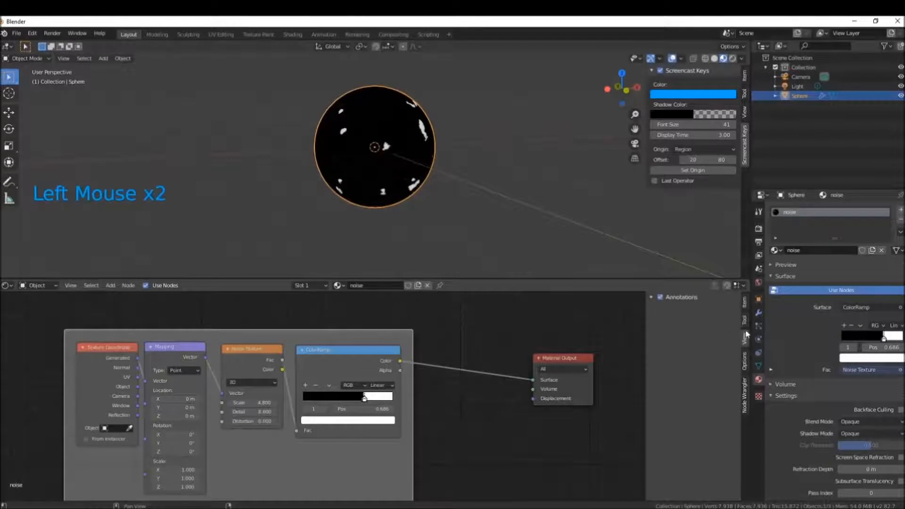
{"action": "left_click", "coordinate": [745, 302]}
{"action": "left_click", "coordinate": [707, 339]}
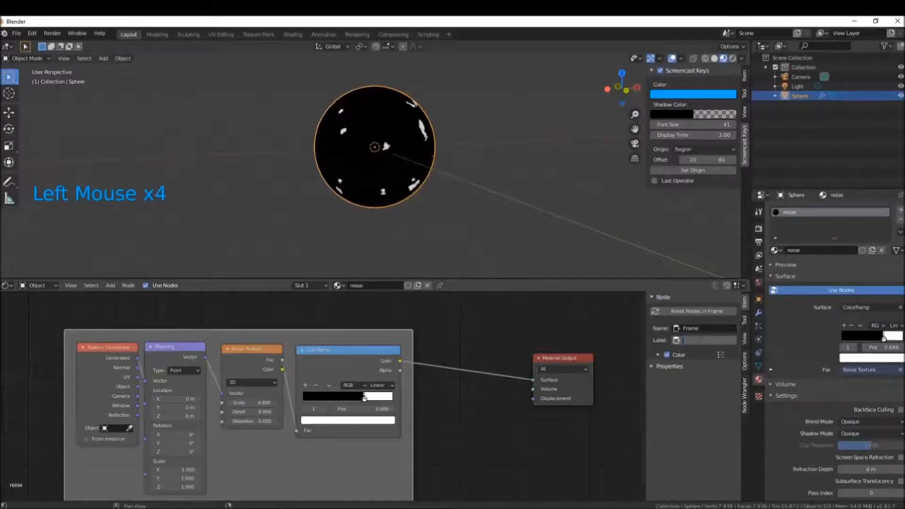
{"action": "type", "text": "R"}
{"action": "key", "text": "BackSpace"}
{"action": "key", "text": "BackSpace"}
{"action": "type", "text": "Mask"}
{"action": "key", "text": "Return"}
{"action": "scroll", "coordinate": [314, 369], "scroll_direction": "down", "scroll_amount": 5}
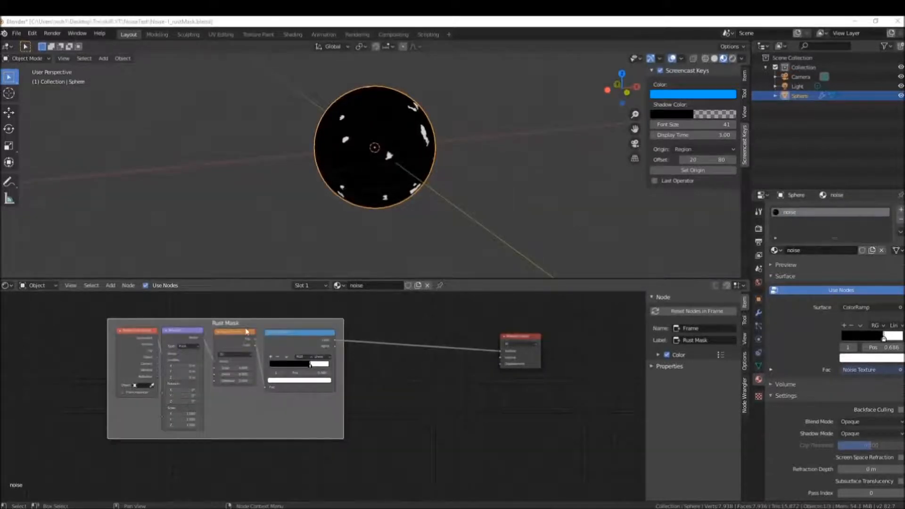
- Shift the Rust Mask frame away from the Material Output and insert a Mix Shader on the link between them
{"action": "left_click_drag", "start_coordinate": [253, 324], "coordinate": [227, 321]}
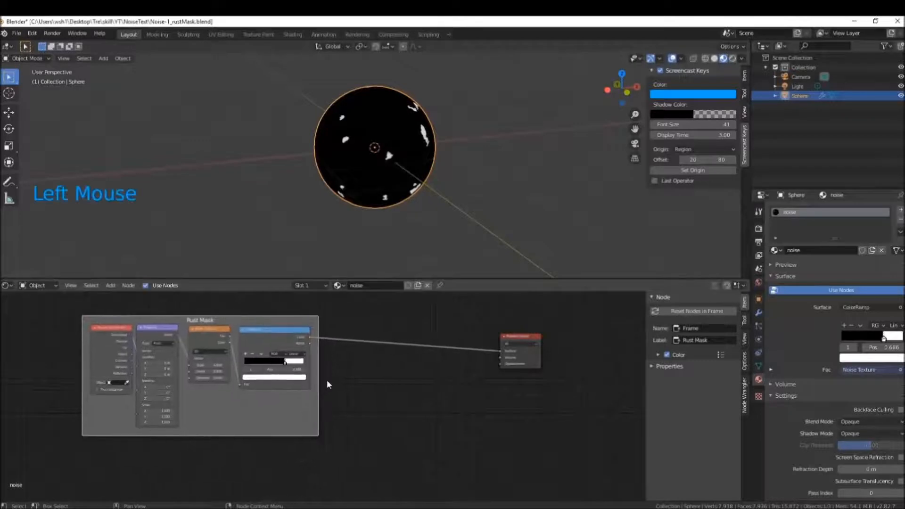
{"action": "key", "text": "shift+a"}
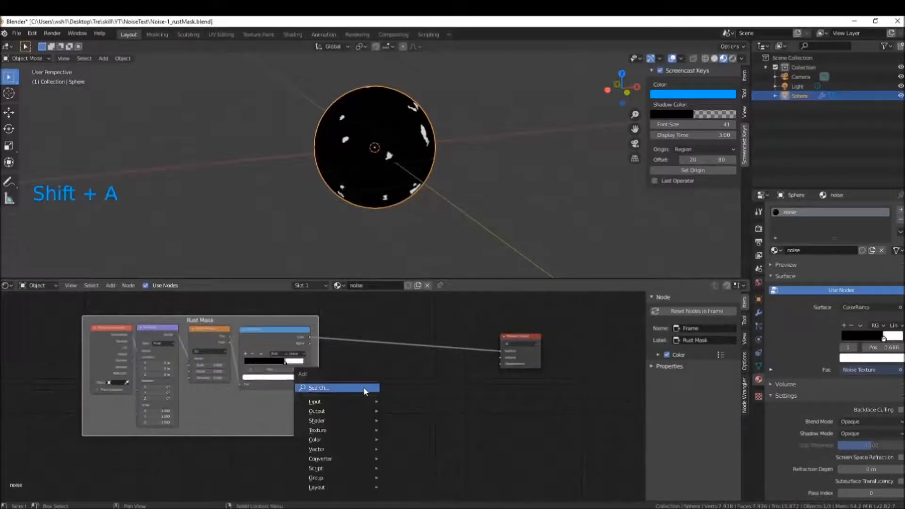
{"action": "left_click", "coordinate": [364, 390]}
{"action": "type", "text": "mix"}
{"action": "left_click", "coordinate": [382, 404]}
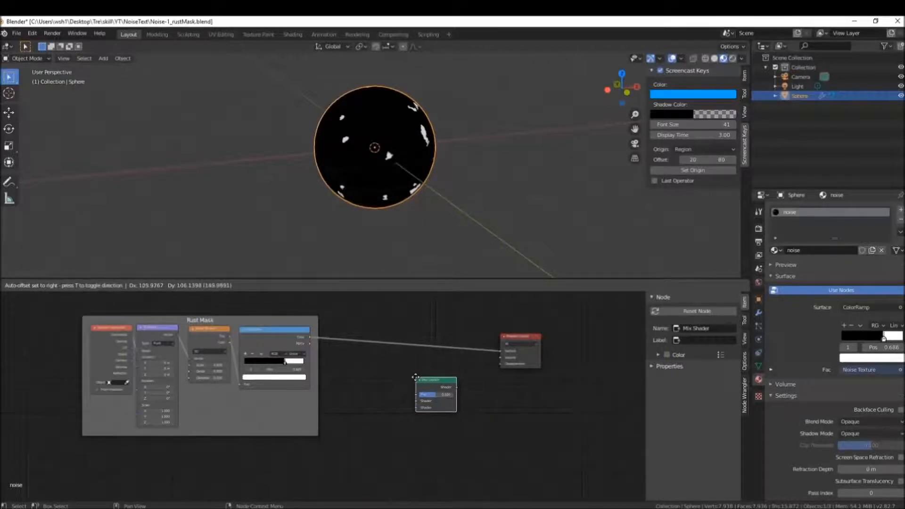
{"action": "left_click", "coordinate": [409, 335]}
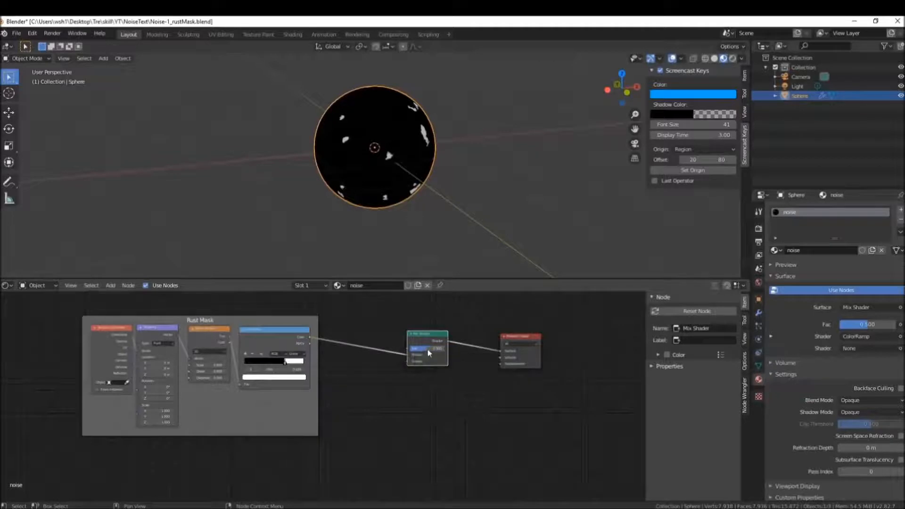
- Remove the ColorRamp's link to the Mix Shader's first Shader input and connect its Color output to the Fac input instead
{"action": "middle_click_drag", "start_coordinate": [404, 150], "coordinate": [398, 188]}
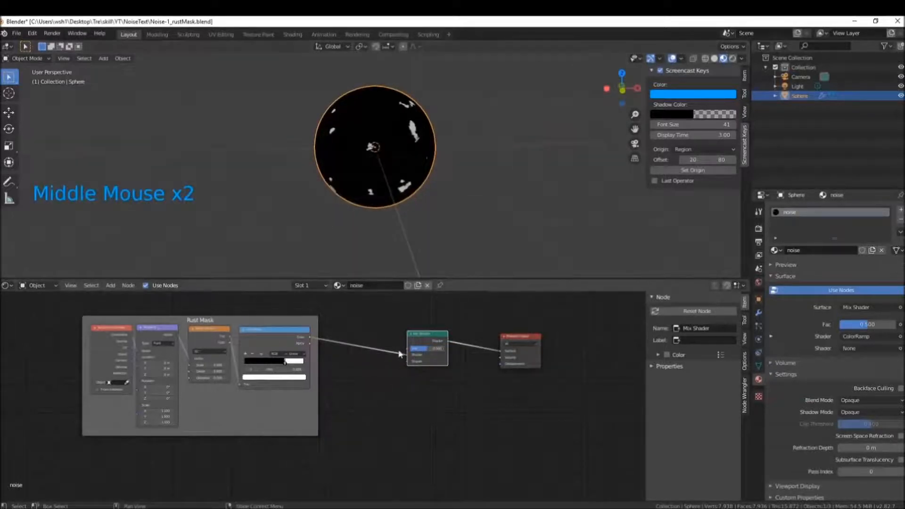
{"action": "right_click", "coordinate": [380, 345], "text": "shift"}
{"action": "key", "text": "ctrl"}
{"action": "right_click_drag", "start_coordinate": [377, 356], "coordinate": [377, 358], "text": "shift"}
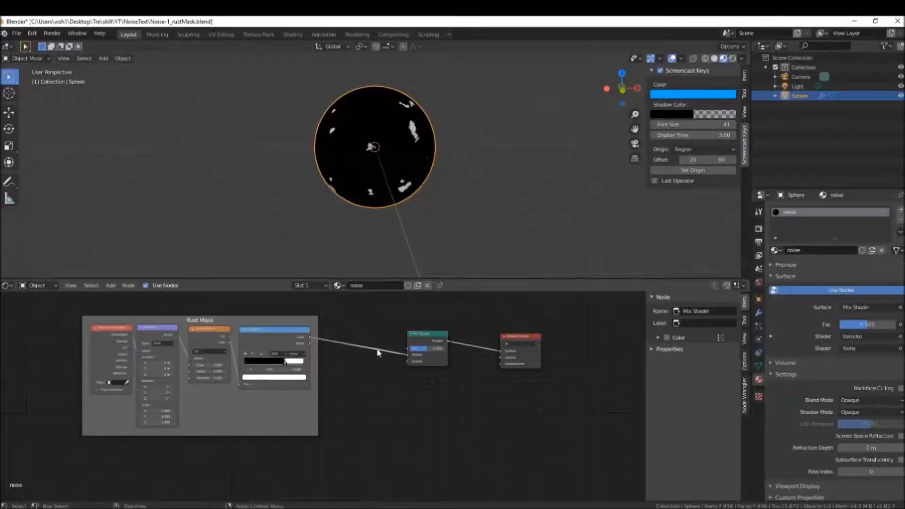
{"action": "left_click", "coordinate": [381, 353]}
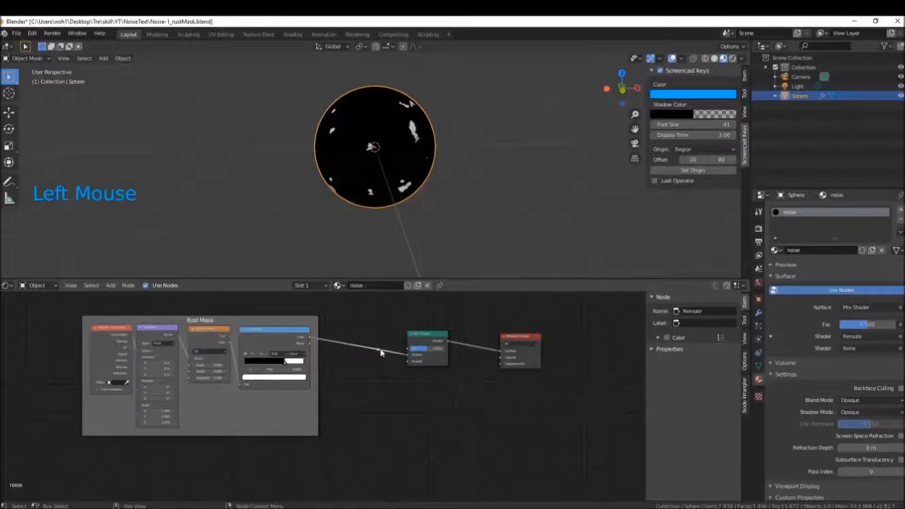
{"action": "key", "text": "x"}
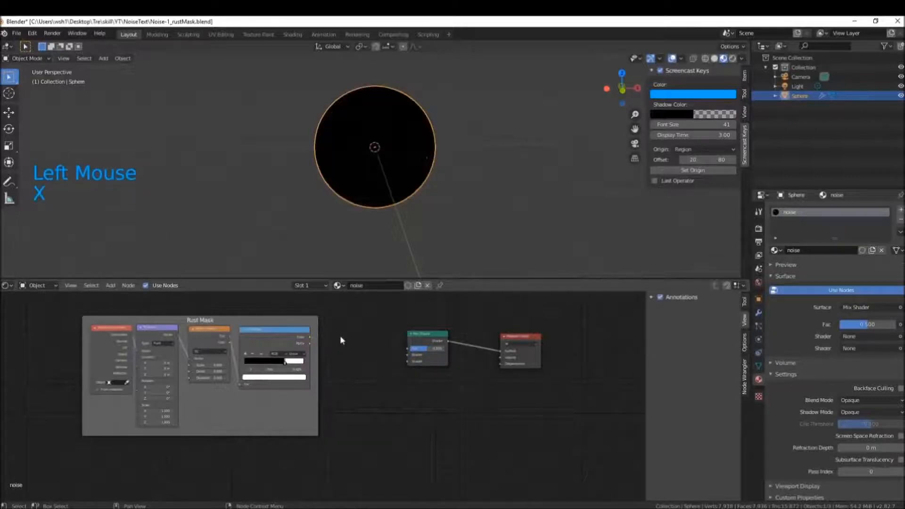
{"action": "left_click", "coordinate": [310, 335]}
{"action": "left_click", "coordinate": [310, 335]}
{"action": "left_click_drag", "start_coordinate": [308, 335], "coordinate": [410, 349]}
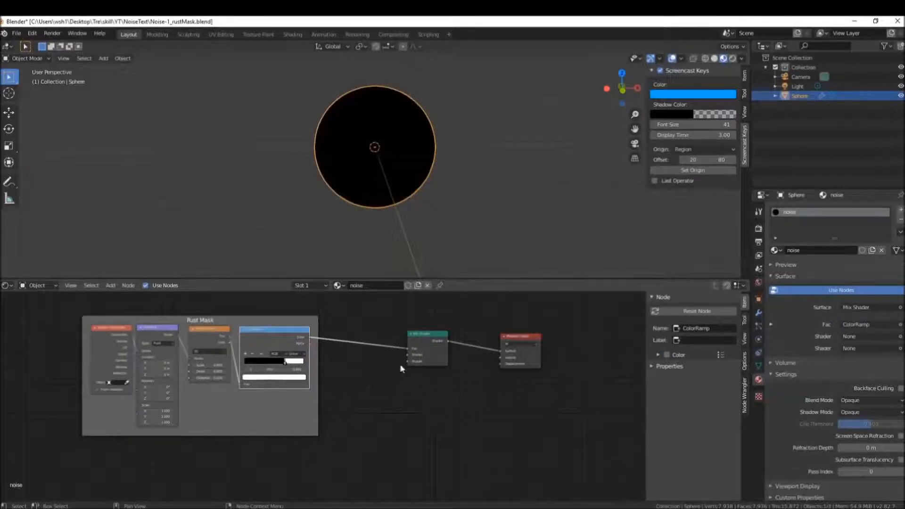
- Add a Diffuse BSDF node and place it below the link between the Rust Mask frame and the Mix Shader
{"action": "key", "text": "shift+a"}
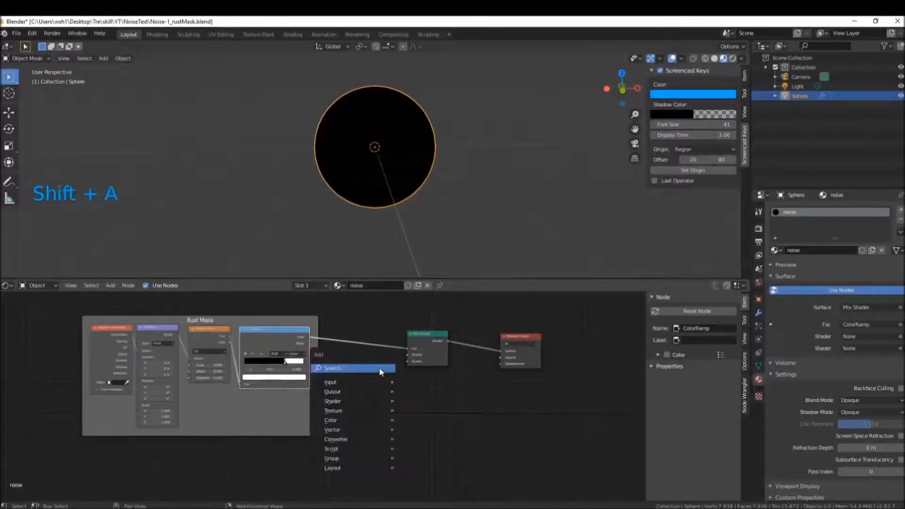
{"action": "left_click", "coordinate": [381, 372]}
{"action": "type", "text": "di"}
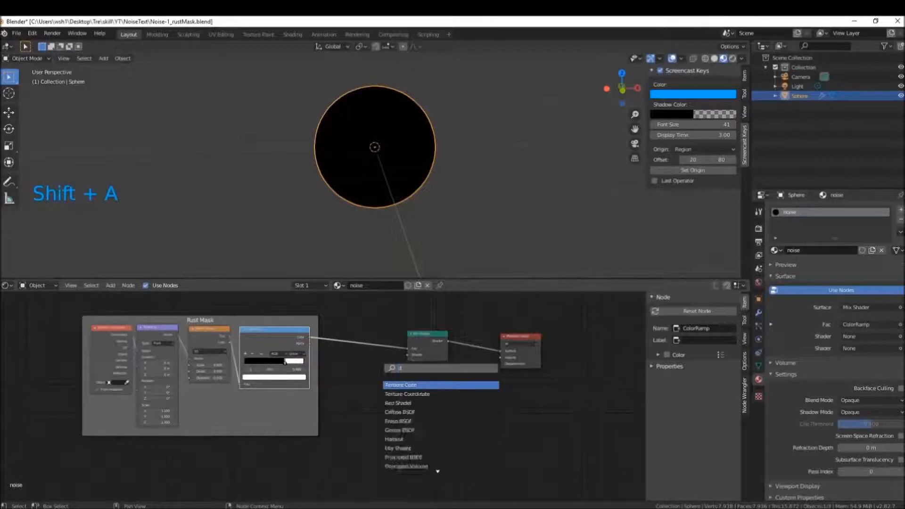
{"action": "key", "text": "Down"}
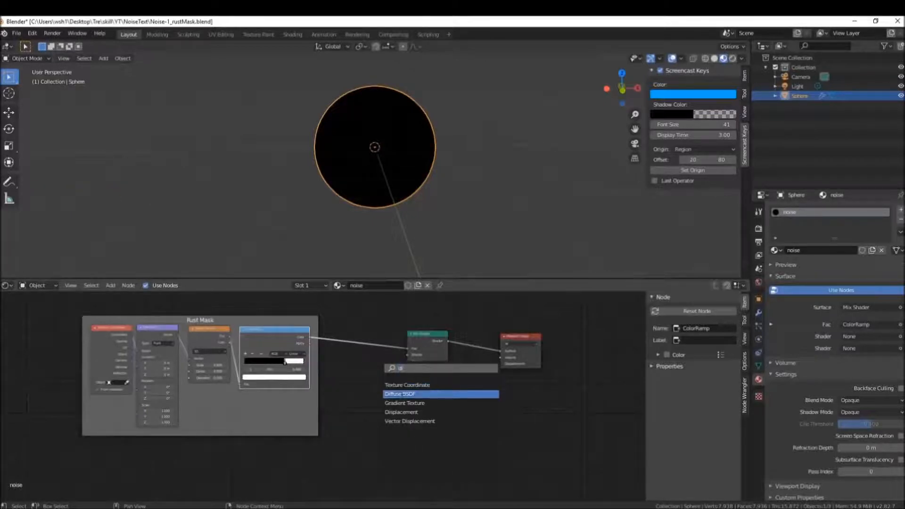
{"action": "key", "text": "Return"}
{"action": "left_click", "coordinate": [346, 364]}
{"action": "left_click_drag", "start_coordinate": [362, 367], "coordinate": [361, 409]}
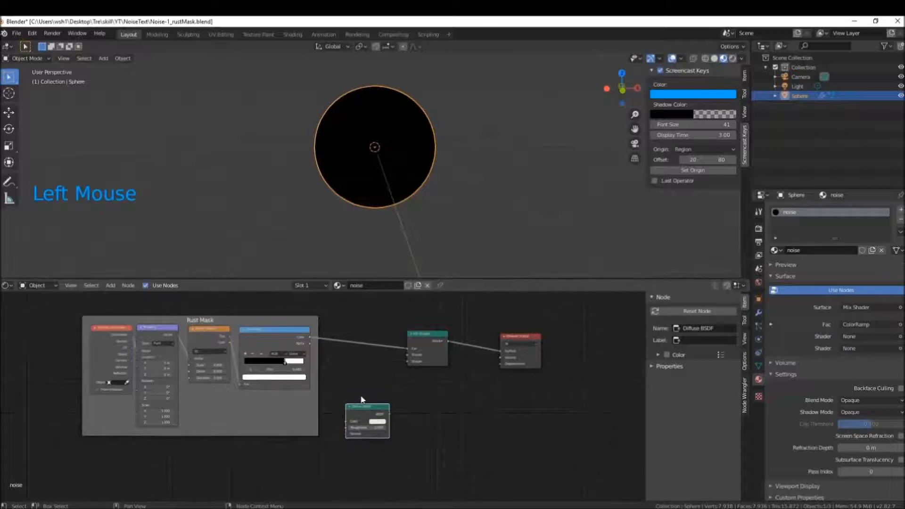
- Duplicate the Diffuse BSDF above the original and connect the copy to the Mix Shader's first Shader input, the original to the second
{"action": "key", "text": "shift+d"}
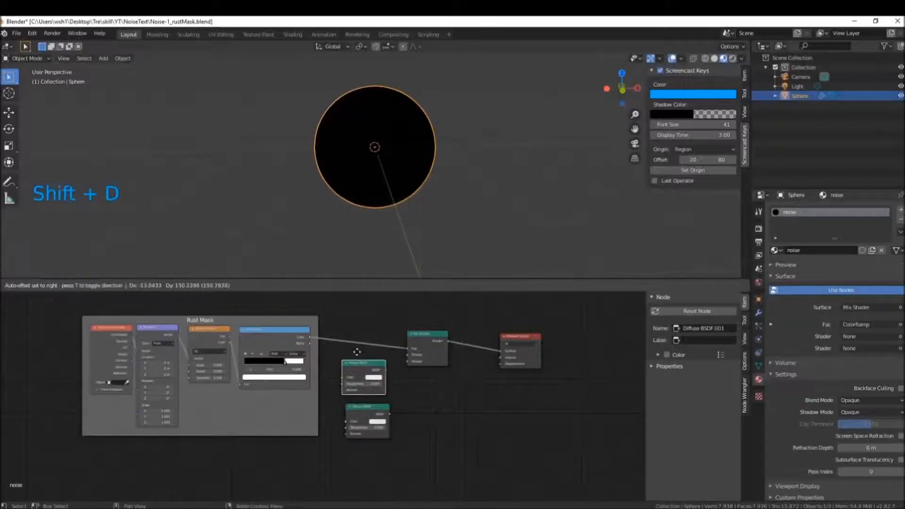
{"action": "left_click", "coordinate": [357, 352]}
{"action": "left_click_drag", "start_coordinate": [385, 368], "coordinate": [408, 354]}
{"action": "left_click_drag", "start_coordinate": [389, 414], "coordinate": [409, 361]}
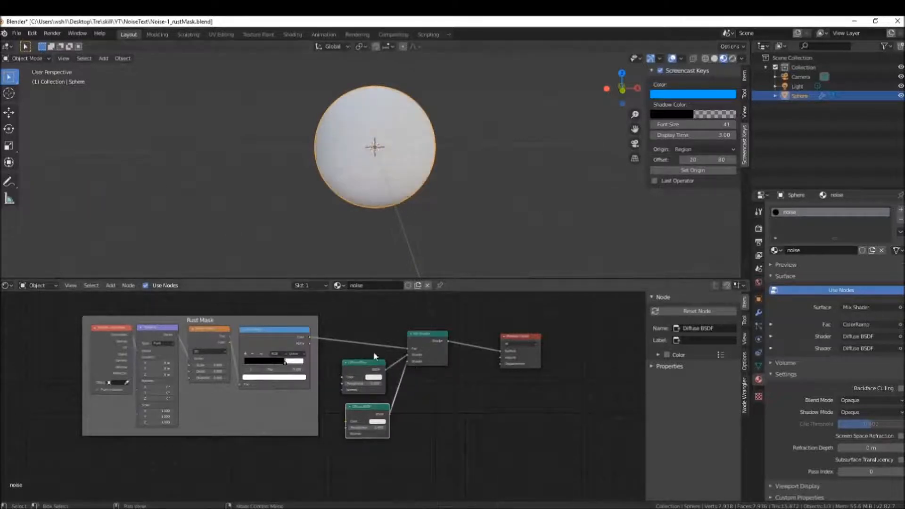
- Set the lower Diffuse BSDF's color to black and inspect the patches on the sphere
{"action": "left_click", "coordinate": [376, 426]}
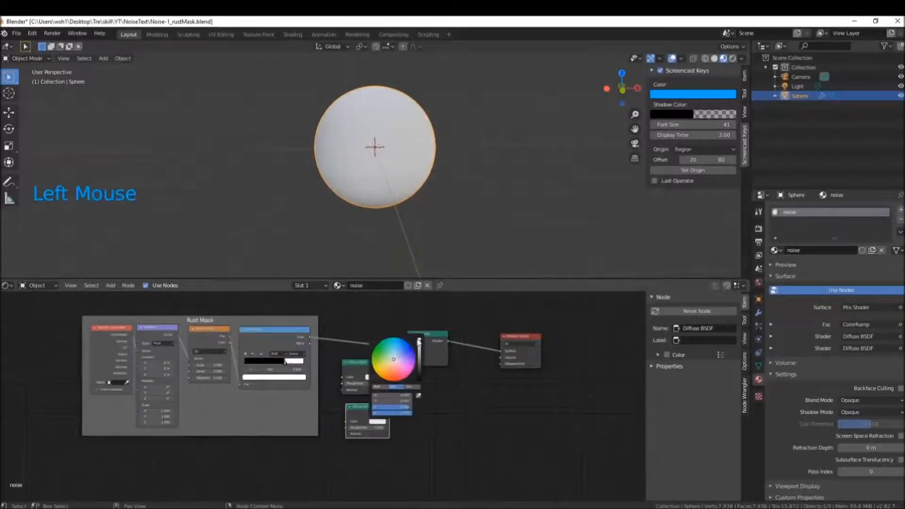
{"action": "left_click_drag", "start_coordinate": [418, 341], "coordinate": [419, 379]}
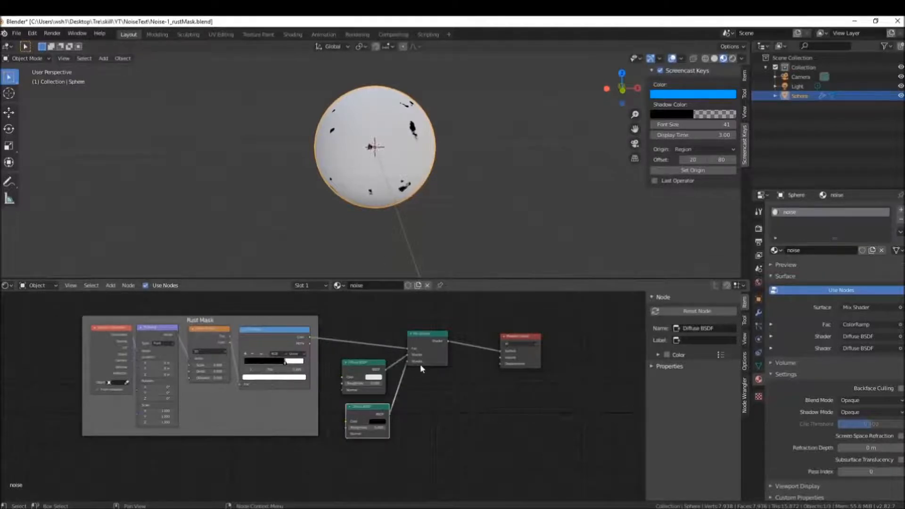
{"action": "middle_click_drag", "start_coordinate": [349, 142], "coordinate": [408, 149]}
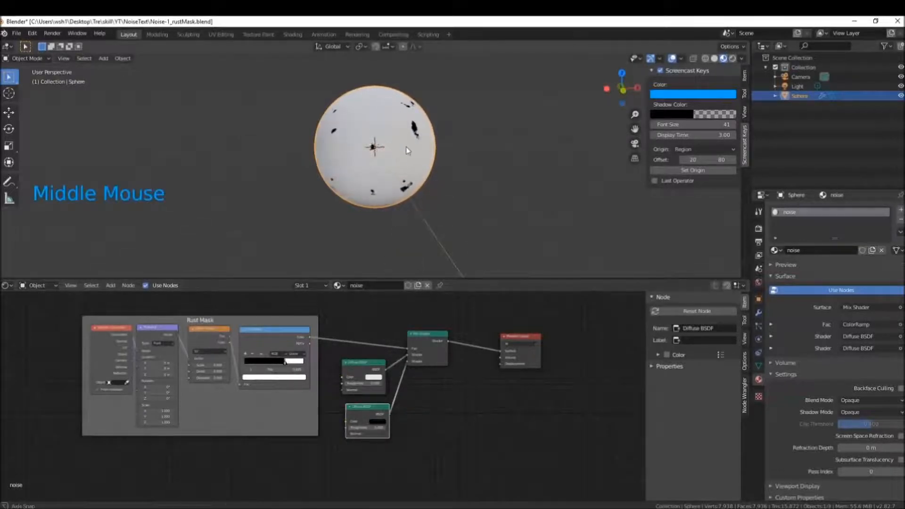
- Recolor the lower Diffuse BSDF to a dusty reddish pink and line up the two Diffuse BSDF nodes in a column
{"action": "left_click_drag", "start_coordinate": [368, 367], "coordinate": [362, 358]}
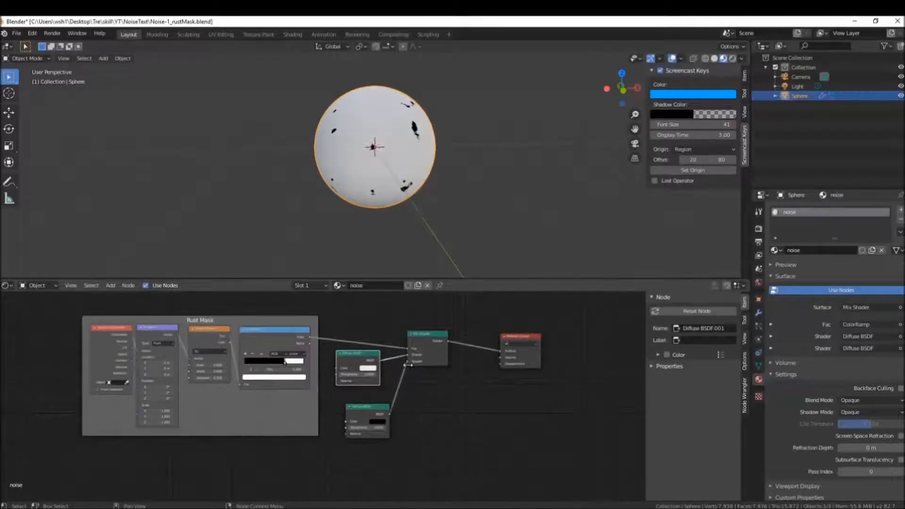
{"action": "left_click", "coordinate": [377, 421]}
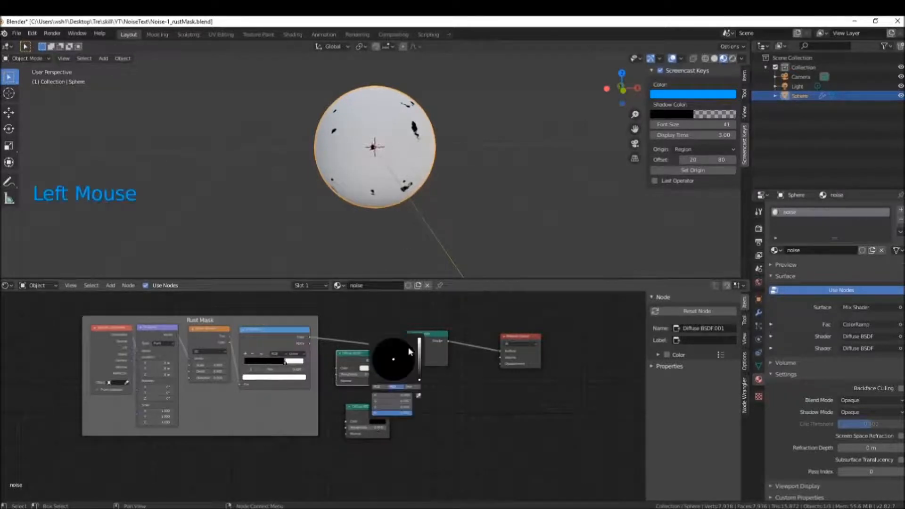
{"action": "left_click_drag", "start_coordinate": [419, 379], "coordinate": [405, 367]}
{"action": "left_click_drag", "start_coordinate": [387, 357], "coordinate": [396, 364]}
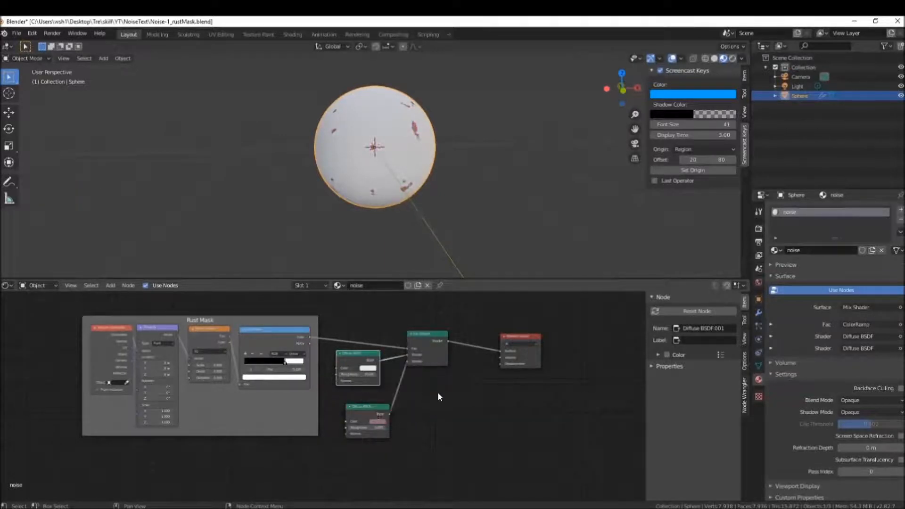
{"action": "left_click_drag", "start_coordinate": [377, 407], "coordinate": [370, 406]}
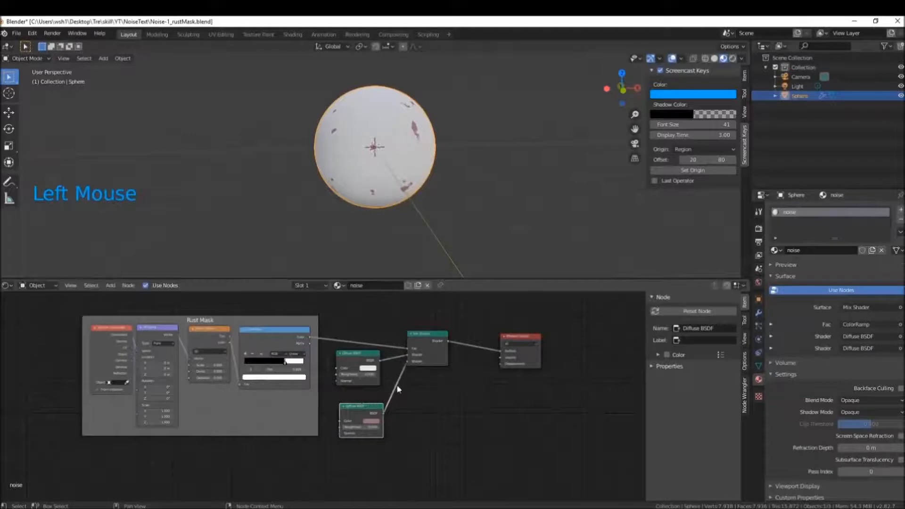
- Delete the lower Diffuse BSDF that feeds the Mix Shader's second Shader input
{"action": "left_click", "coordinate": [359, 415]}
{"action": "key", "text": "x"}
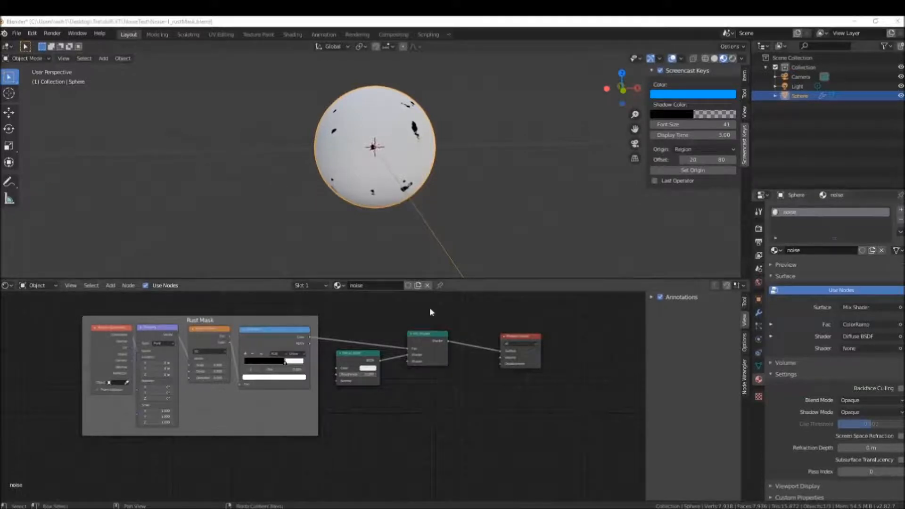
{"action": "middle_click_drag", "start_coordinate": [379, 427], "coordinate": [317, 398]}
{"action": "left_click", "coordinate": [355, 414]}
- Add a second Noise Texture node in the free space below the Rust Mask frame
{"action": "middle_click_drag", "start_coordinate": [194, 430], "coordinate": [300, 444]}
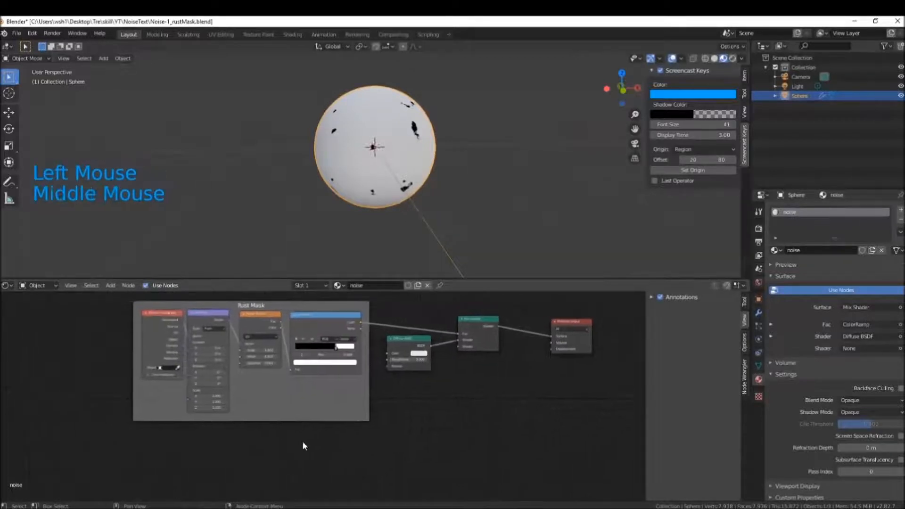
{"action": "key", "text": "shift+a"}
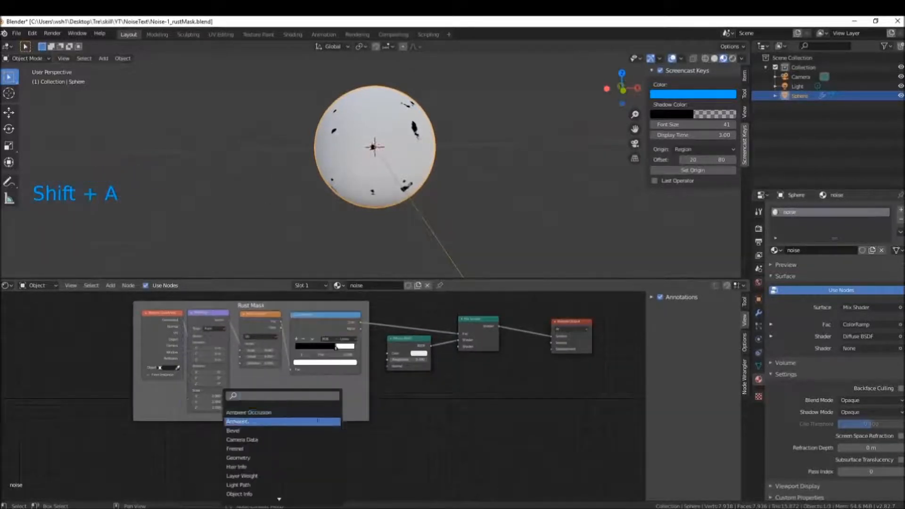
{"action": "type", "text": "noic"}
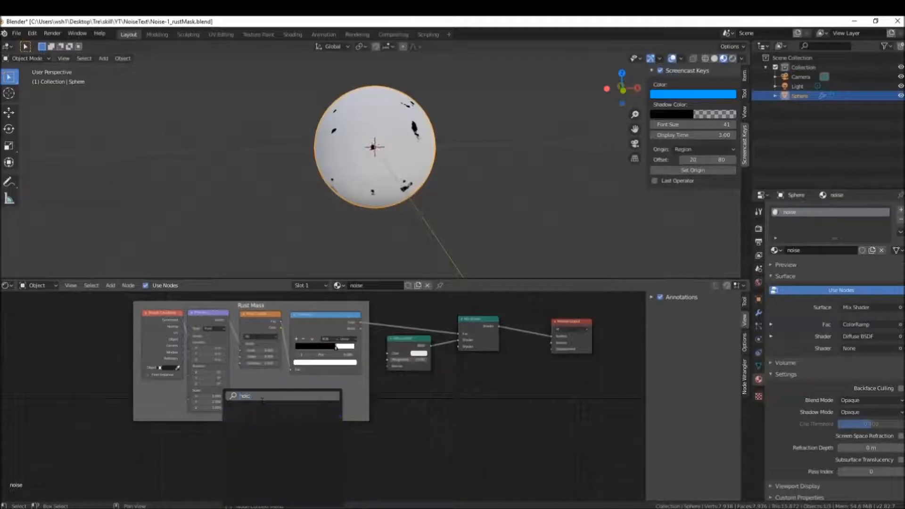
{"action": "key", "text": "BackSpace"}
{"action": "type", "text": "se"}
{"action": "left_click", "coordinate": [259, 413]}
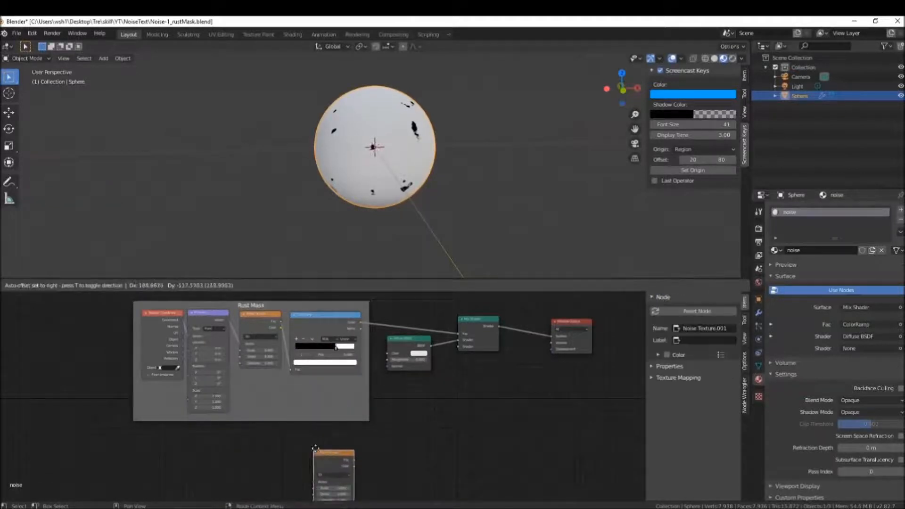
{"action": "left_click", "coordinate": [321, 440]}
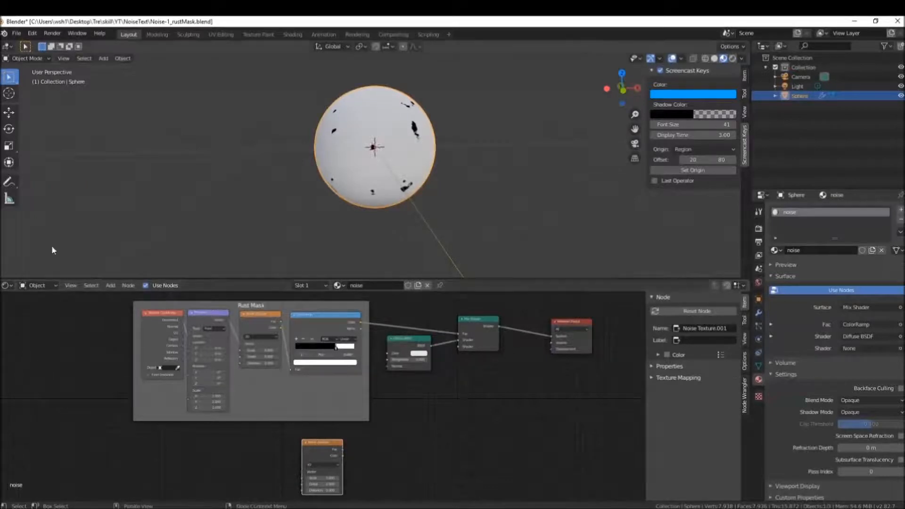
- Add a Texture Coordinate node before the new Noise Texture and align the two below the Rust Mask frame
{"action": "left_click", "coordinate": [110, 285]}
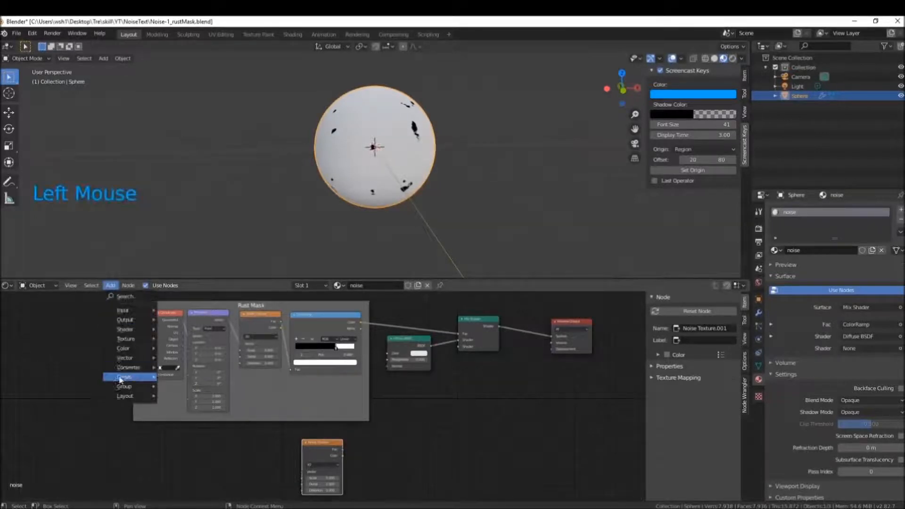
{"action": "mouse_move", "coordinate": [139, 341]}
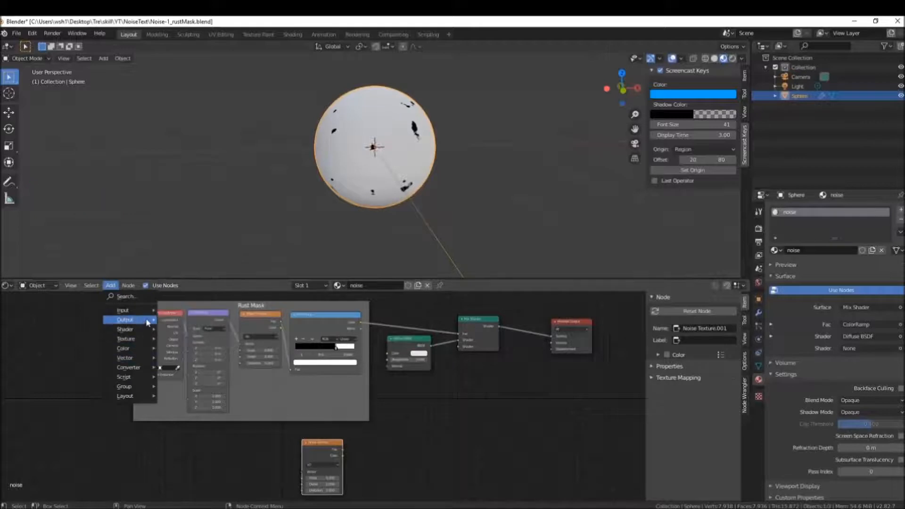
{"action": "mouse_move", "coordinate": [145, 313]}
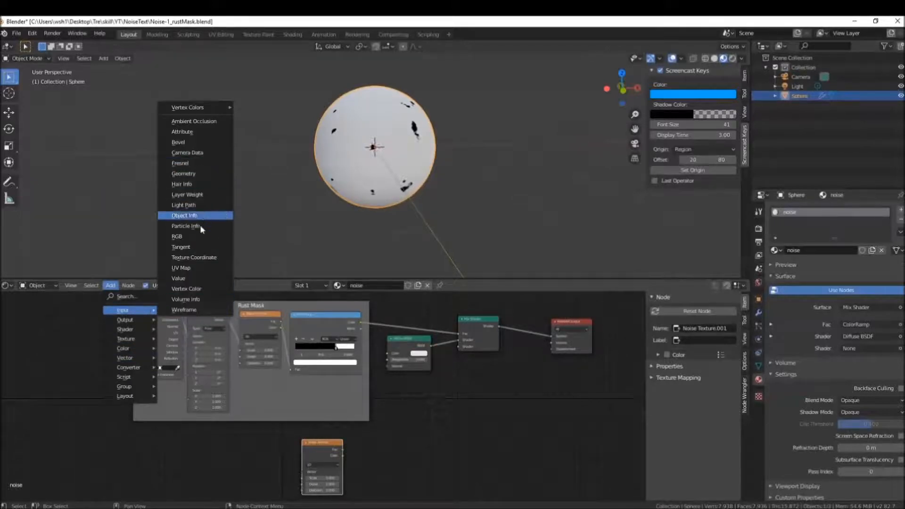
{"action": "left_click", "coordinate": [194, 257]}
{"action": "left_click", "coordinate": [218, 435]}
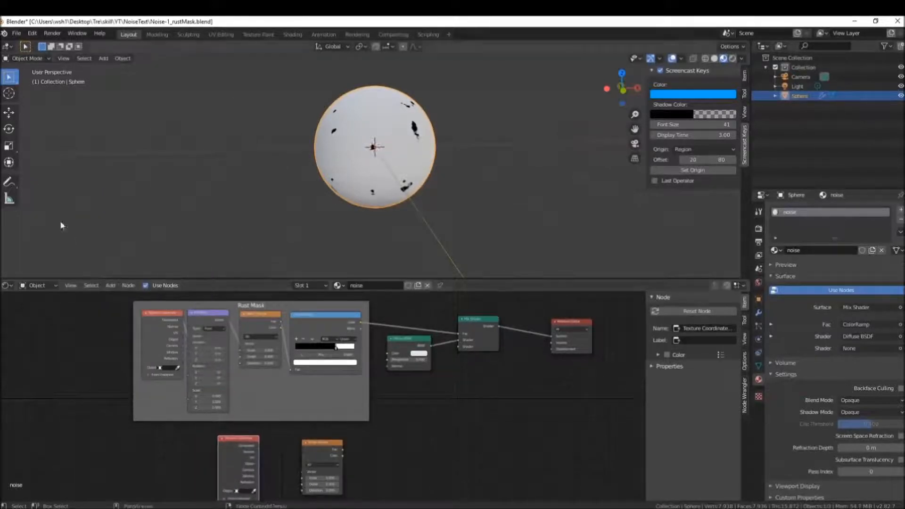
{"action": "left_click_drag", "start_coordinate": [316, 442], "coordinate": [309, 439]}
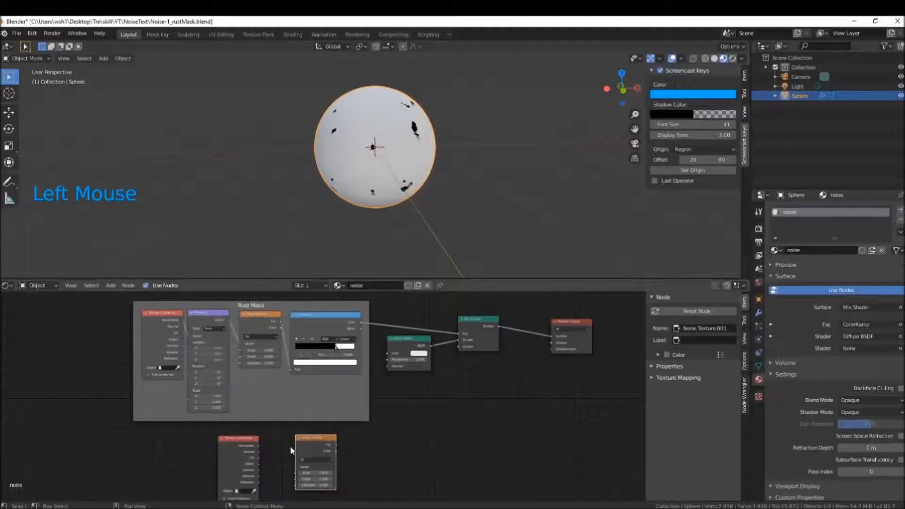
- Add a Mapping node between the Texture Coordinate and Noise Texture nodes below the Rust Mask frame
{"action": "key", "text": "shift+a"}
{"action": "left_click", "coordinate": [234, 401]}
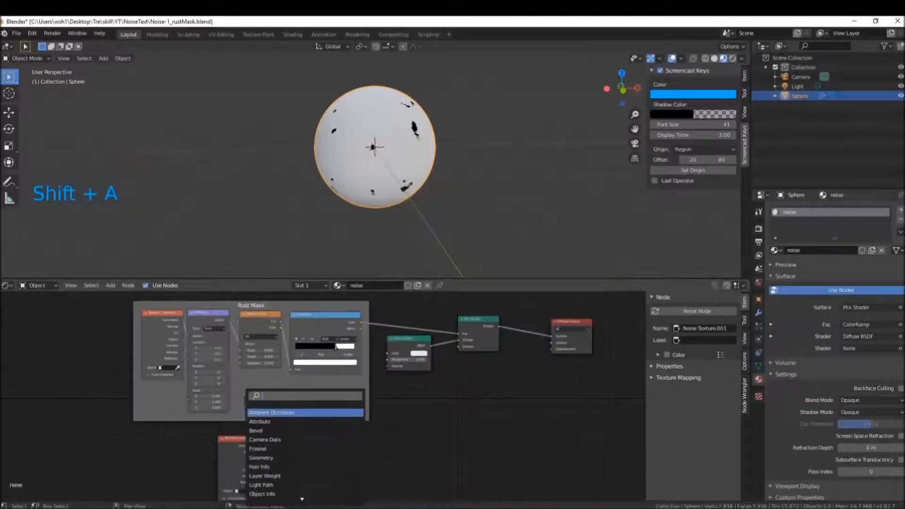
{"action": "type", "text": "mad"}
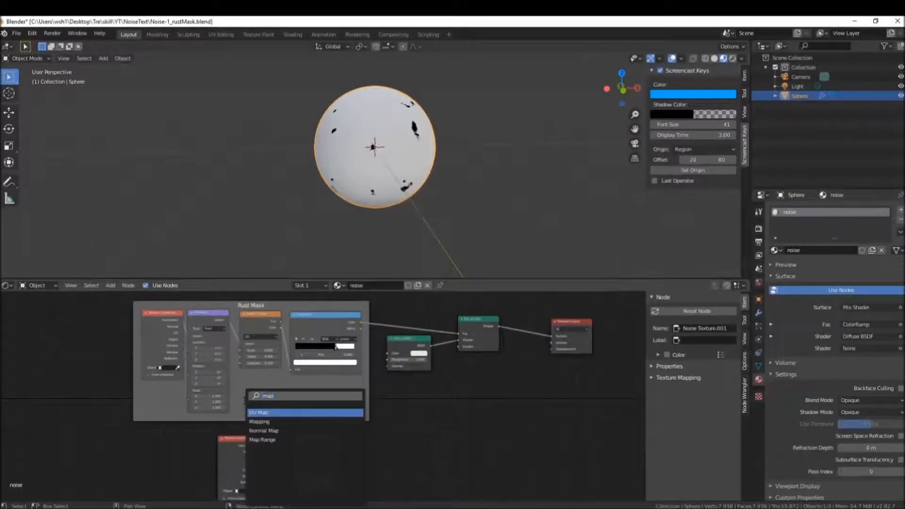
{"action": "left_click", "coordinate": [255, 421]}
{"action": "left_click", "coordinate": [265, 432]}
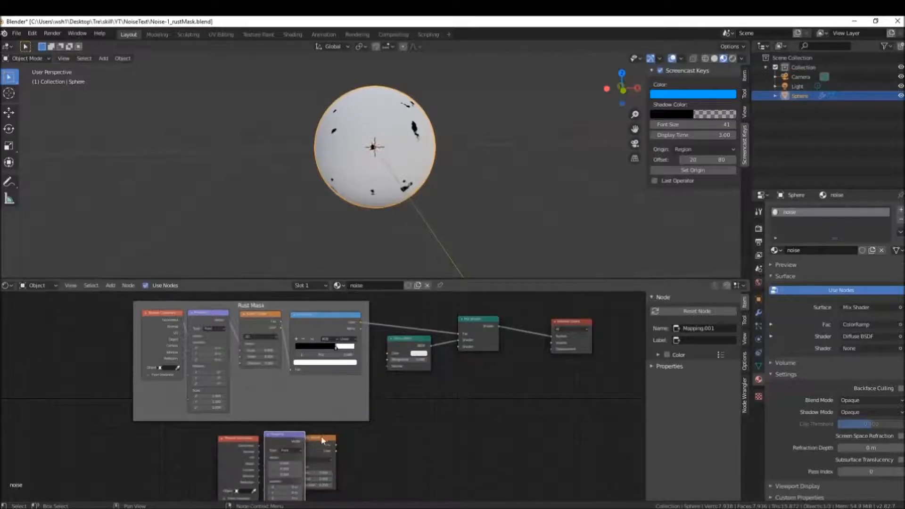
- Space the three lower nodes out in a row and link the Texture Coordinate's Object output to the Mapping node's Vector input
{"action": "left_click_drag", "start_coordinate": [322, 437], "coordinate": [353, 439]}
{"action": "left_click_drag", "start_coordinate": [250, 437], "coordinate": [200, 429]}
{"action": "left_click_drag", "start_coordinate": [290, 448], "coordinate": [257, 445]}
{"action": "left_click_drag", "start_coordinate": [354, 445], "coordinate": [320, 445]}
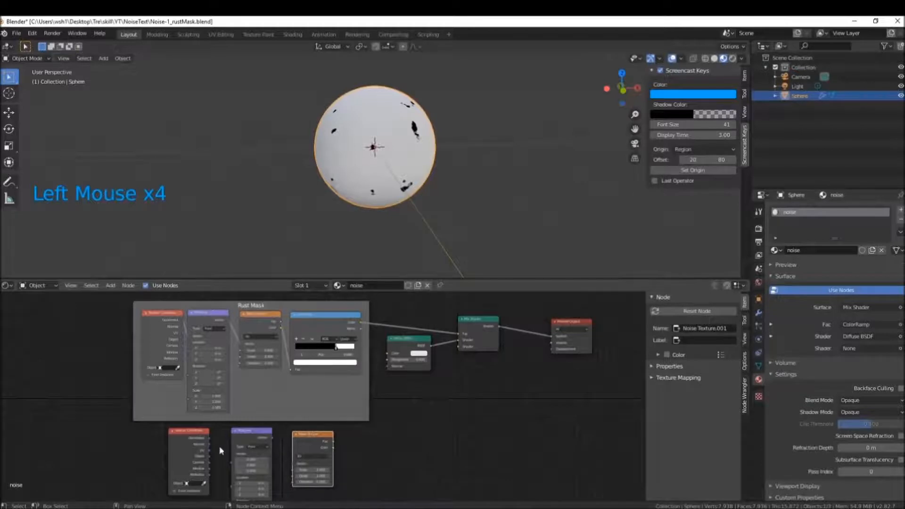
{"action": "left_click_drag", "start_coordinate": [210, 456], "coordinate": [230, 457]}
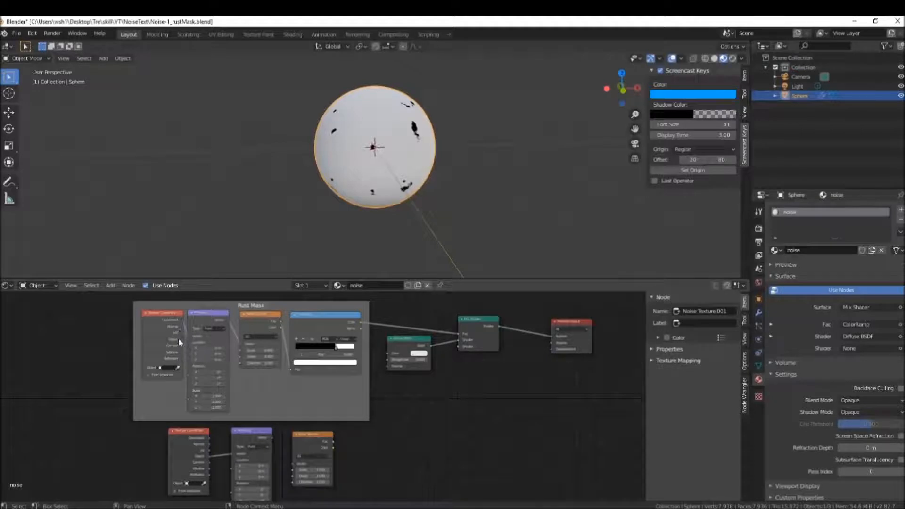
- In the Rust Mask frame, link the Texture Coordinate's Generated output to the Mapping node's Vector and move the Texture Coordinate closer to it
{"action": "mouse_move", "coordinate": [181, 338]}
{"action": "left_mouse_down"}
{"action": "mouse_move", "coordinate": [121, 313]}
{"action": "mouse_move", "coordinate": [134, 335]}
{"action": "mouse_move", "coordinate": [182, 333]}
{"action": "left_mouse_up"}
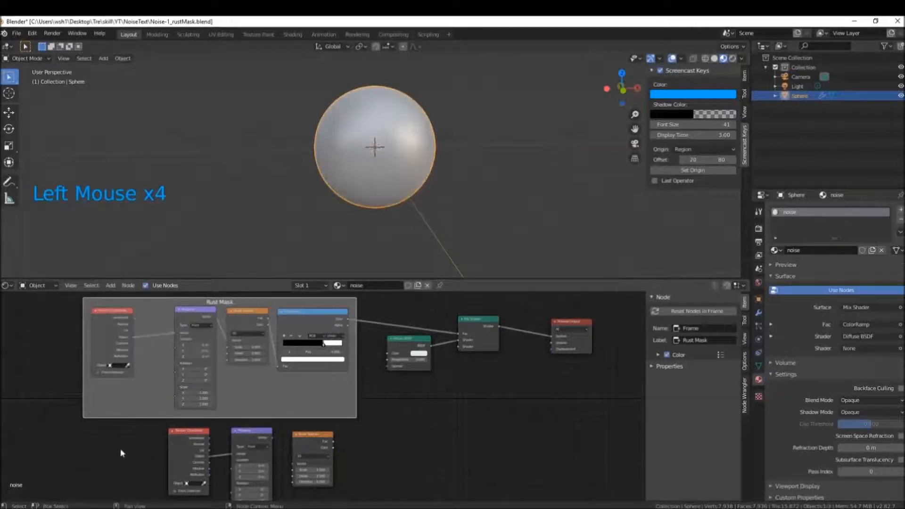
{"action": "middle_click_drag", "start_coordinate": [487, 187], "coordinate": [475, 159]}
{"action": "middle_click_drag", "start_coordinate": [442, 210], "coordinate": [348, 164]}
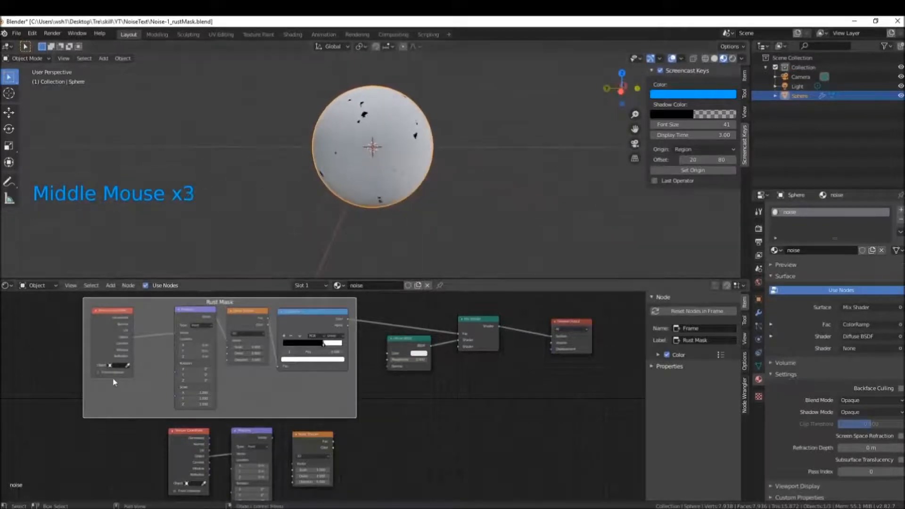
{"action": "left_click_drag", "start_coordinate": [133, 318], "coordinate": [174, 331]}
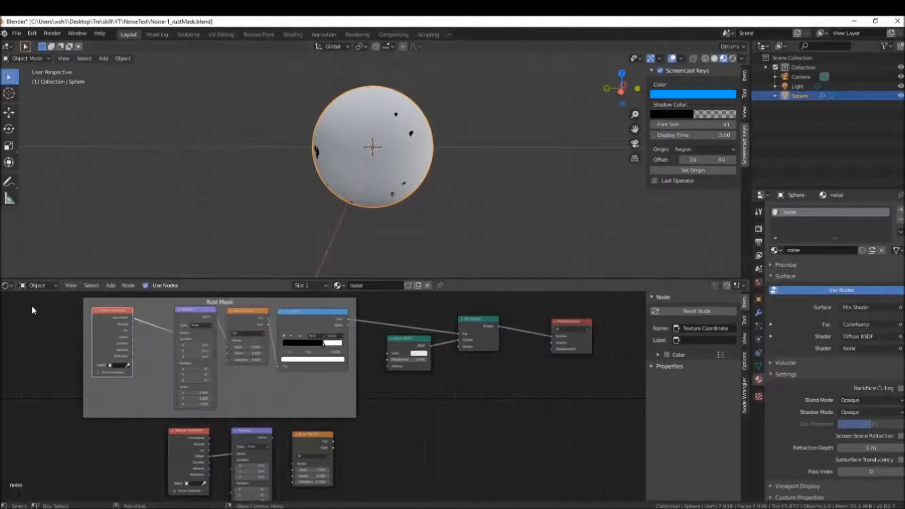
{"action": "left_click_drag", "start_coordinate": [106, 313], "coordinate": [129, 313]}
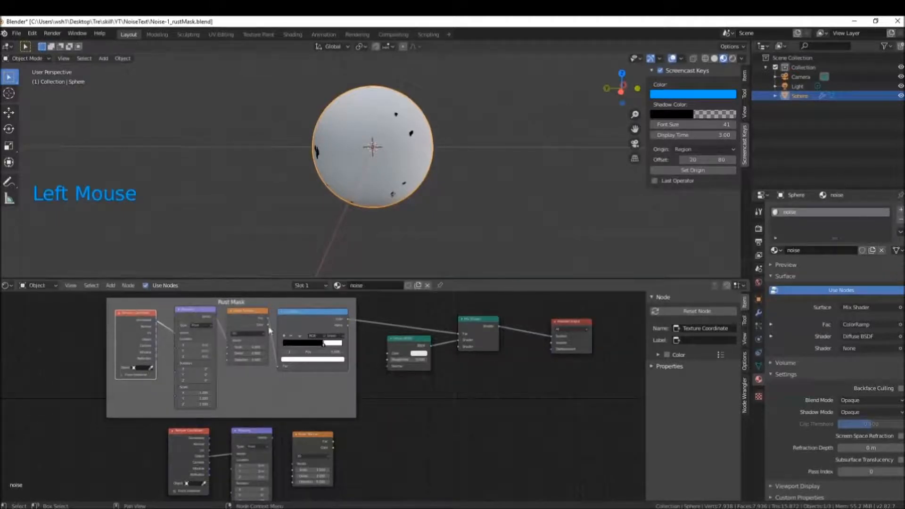
- Try rotating the sphere to examine how the mask spots follow its surface
{"action": "middle_click_drag", "start_coordinate": [264, 113], "coordinate": [400, 107]}
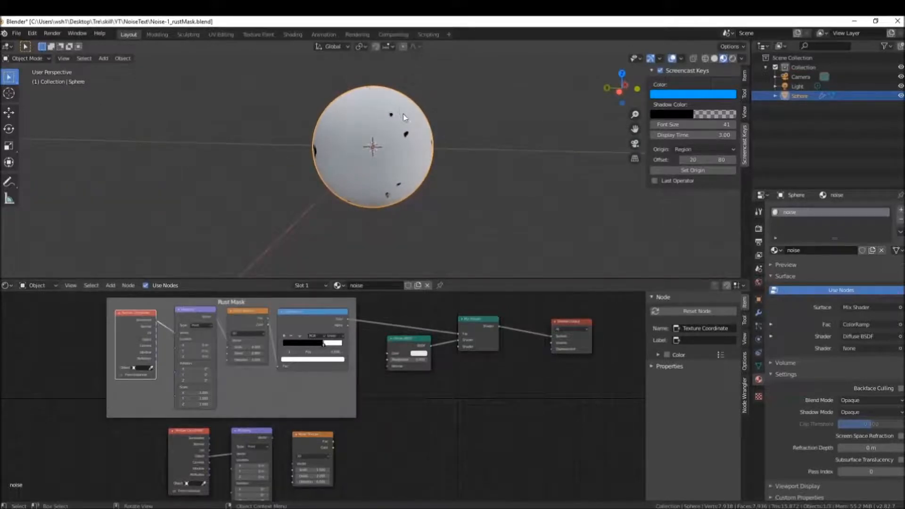
{"action": "left_click", "coordinate": [404, 142]}
{"action": "key", "text": "r"}
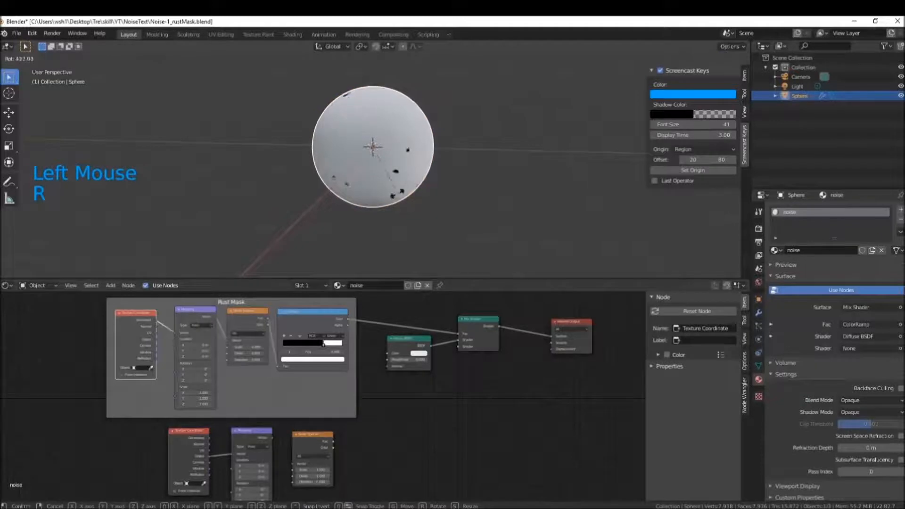
{"action": "left_click", "coordinate": [340, 188]}
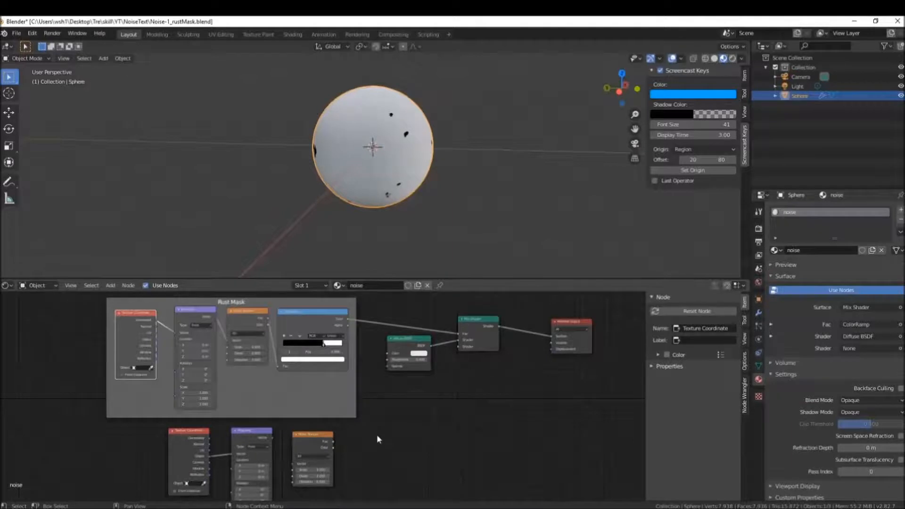
- Shift the three lower nodes under the Rust Mask frame and link the Mapping node's Vector output to the Noise Texture's Vector input
{"action": "middle_click_drag", "start_coordinate": [380, 436], "coordinate": [406, 423]}
{"action": "left_click_drag", "start_coordinate": [197, 420], "coordinate": [144, 424]}
{"action": "left_click_drag", "start_coordinate": [271, 419], "coordinate": [210, 424]}
{"action": "left_click_drag", "start_coordinate": [341, 421], "coordinate": [299, 421]}
{"action": "left_click_drag", "start_coordinate": [229, 428], "coordinate": [266, 426]}
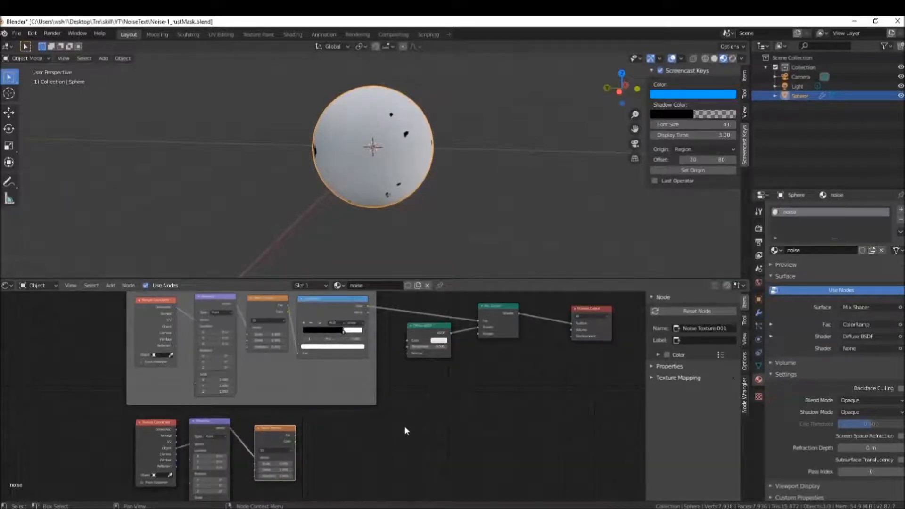
- Add a Principled BSDF beside the lower Noise Texture and connect it to the Mix Shader's second Shader input
{"action": "key", "text": "shift+a"}
{"action": "mouse_move", "coordinate": [390, 404]}
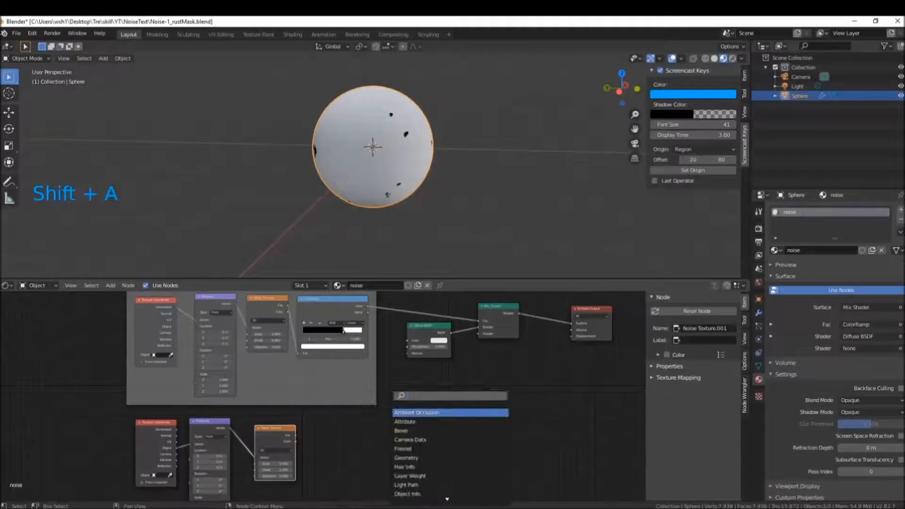
{"action": "type", "text": "p"}
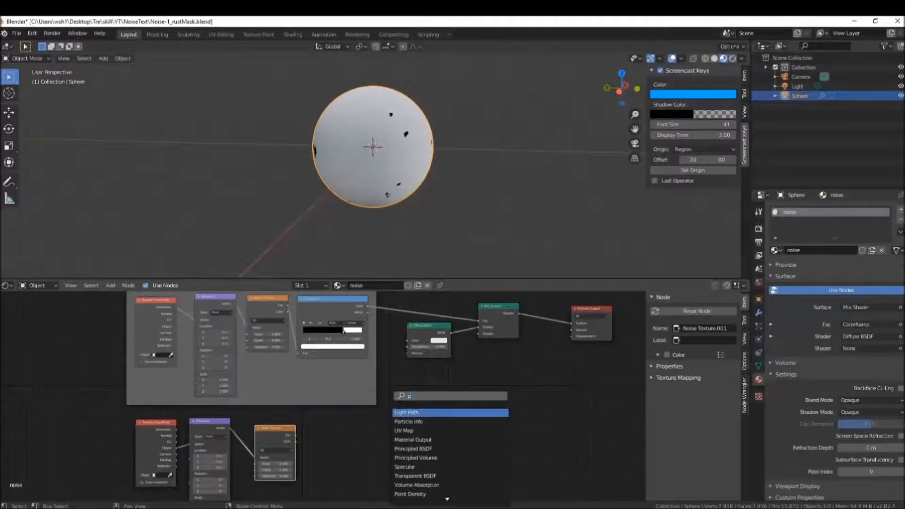
{"action": "type", "text": "ri"}
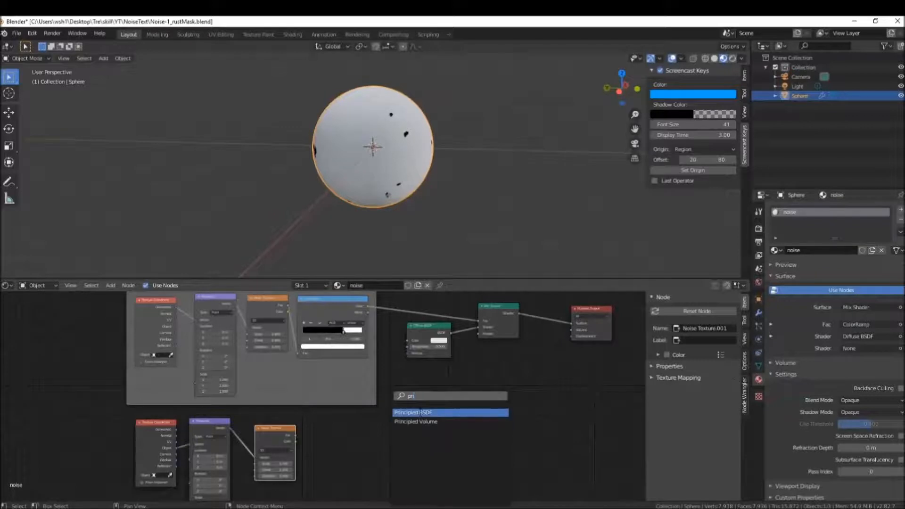
{"action": "key", "text": "Return"}
{"action": "left_click", "coordinate": [316, 415]}
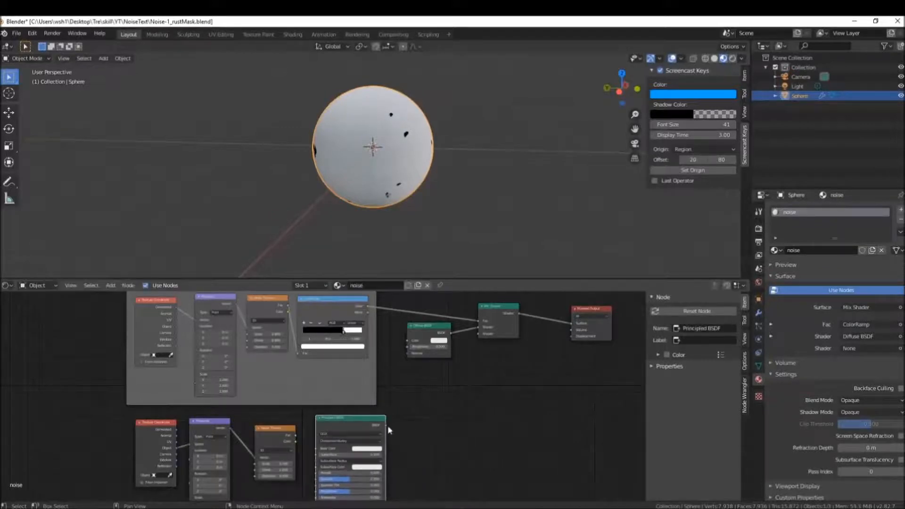
{"action": "mouse_move", "coordinate": [385, 425]}
{"action": "left_mouse_down"}
{"action": "mouse_move", "coordinate": [462, 360]}
{"action": "mouse_move", "coordinate": [479, 334]}
{"action": "left_mouse_up"}
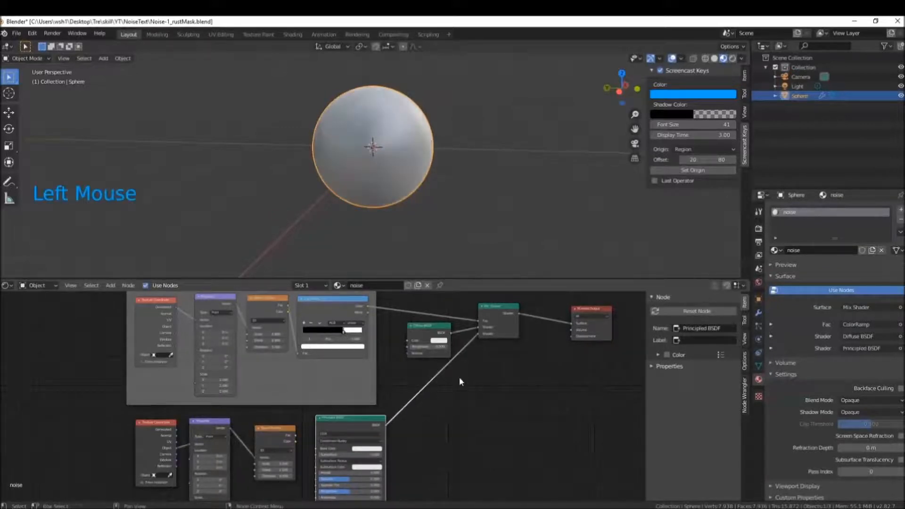
- Set the Principled BSDF's Base Color to orange-red and orbit the sphere to bring a rust patch into view
{"action": "middle_click_drag", "start_coordinate": [423, 438], "coordinate": [421, 414]}
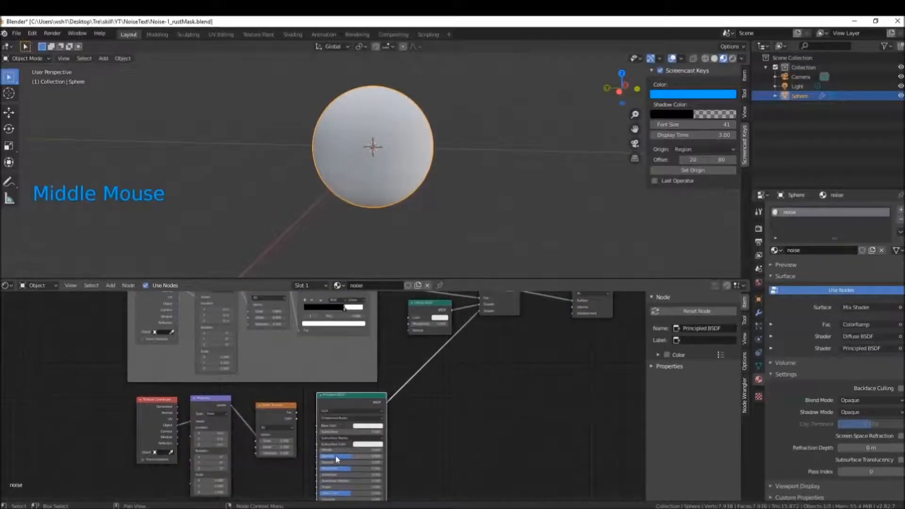
{"action": "middle_click_drag", "start_coordinate": [471, 355], "coordinate": [475, 376]}
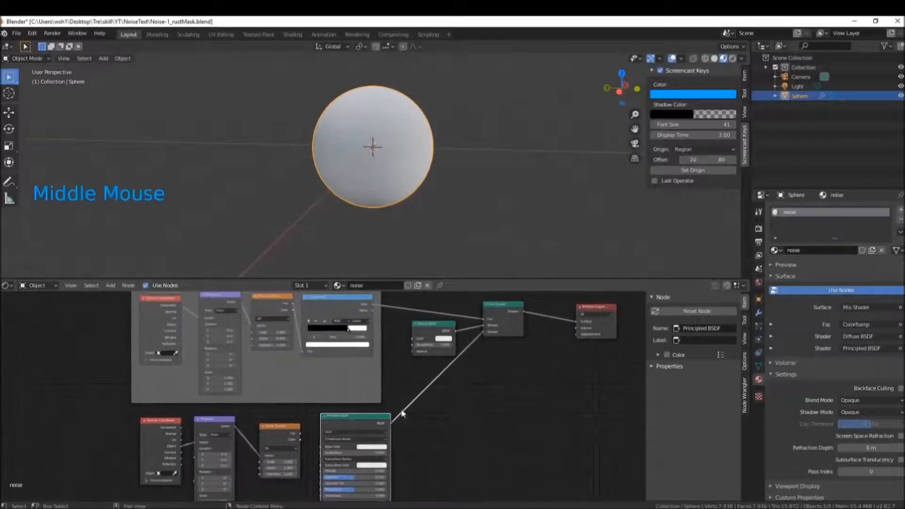
{"action": "middle_click_drag", "start_coordinate": [424, 149], "coordinate": [443, 143]}
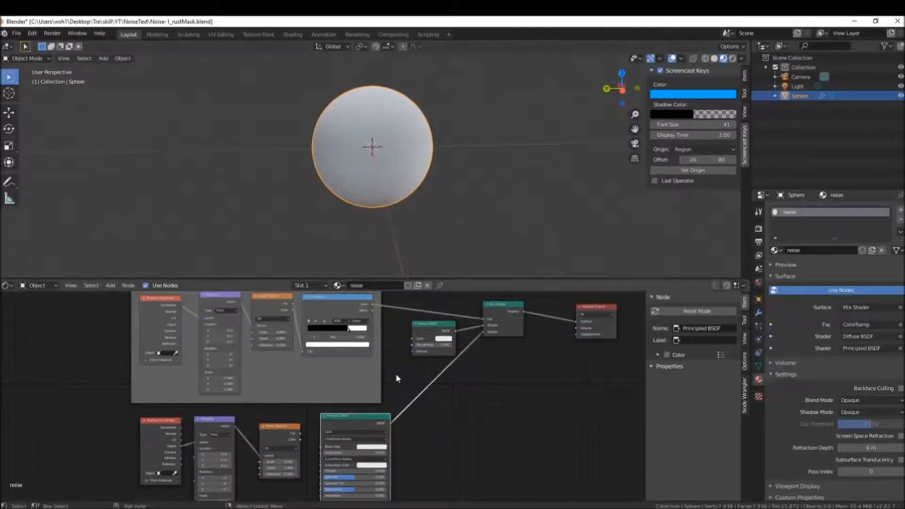
{"action": "left_click", "coordinate": [362, 446]}
{"action": "left_click_drag", "start_coordinate": [381, 388], "coordinate": [383, 404]}
{"action": "middle_click_drag", "start_coordinate": [387, 141], "coordinate": [372, 189]}
- Tidy the lower node row by moving the collapsed Noise Texture closer to the Mapping node and expanding it
{"action": "scroll", "coordinate": [296, 490], "scroll_direction": "down", "scroll_amount": 3}
{"action": "middle_click_drag", "start_coordinate": [296, 489], "coordinate": [359, 468]}
{"action": "mouse_move", "coordinate": [254, 399]}
{"action": "left_mouse_down"}
{"action": "mouse_move", "coordinate": [234, 399]}
{"action": "mouse_move", "coordinate": [273, 395]}
{"action": "mouse_move", "coordinate": [258, 394]}
{"action": "left_mouse_up"}
{"action": "left_click_drag", "start_coordinate": [351, 398], "coordinate": [319, 398]}
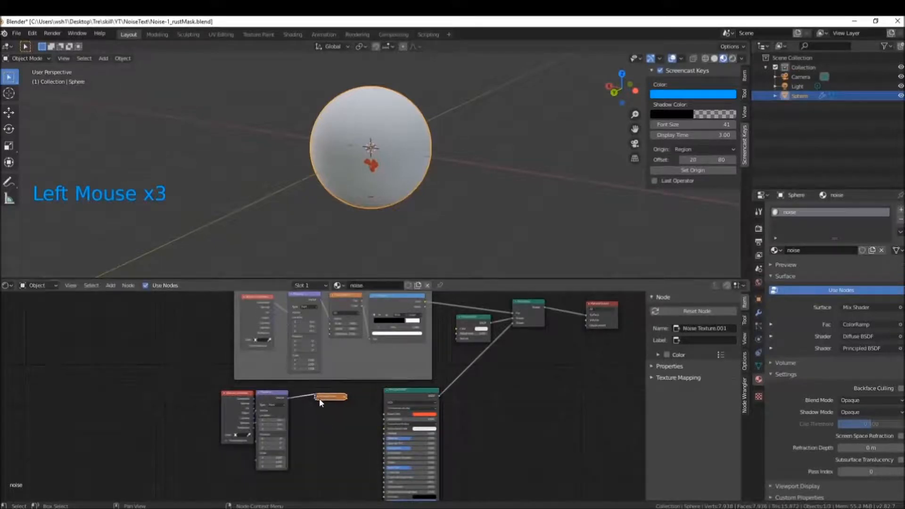
{"action": "left_click", "coordinate": [321, 396]}
- Switch to VLC media player to examine the rust patches in the reference sphere video, and return to Blender
{"action": "mouse_move", "coordinate": [351, 499]}
{"action": "left_click", "coordinate": [364, 463]}
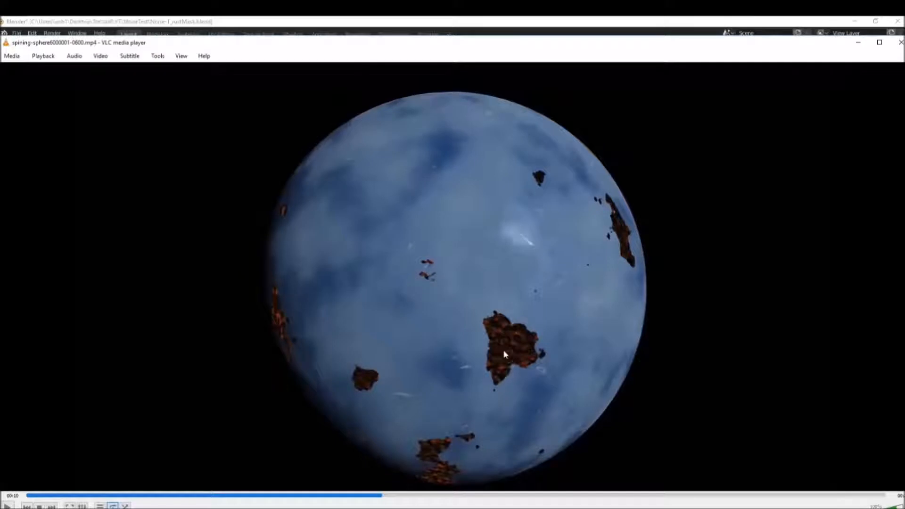
{"action": "left_click", "coordinate": [857, 42]}
- Place the lower Noise Texture right beside the Mapping node and add a Bump node before the lower part of the Principled BSDF
{"action": "left_click_drag", "start_coordinate": [330, 396], "coordinate": [309, 392]}
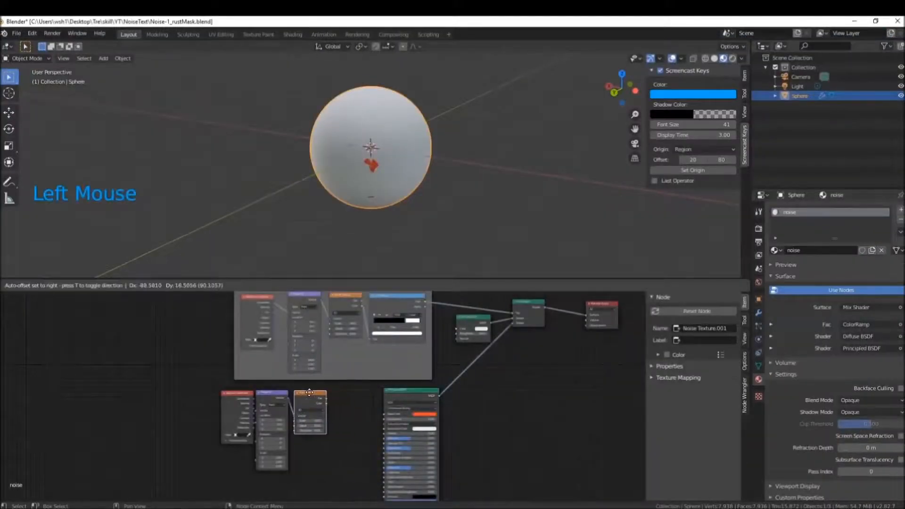
{"action": "middle_click_drag", "start_coordinate": [355, 459], "coordinate": [332, 435]}
{"action": "left_click", "coordinate": [343, 436]}
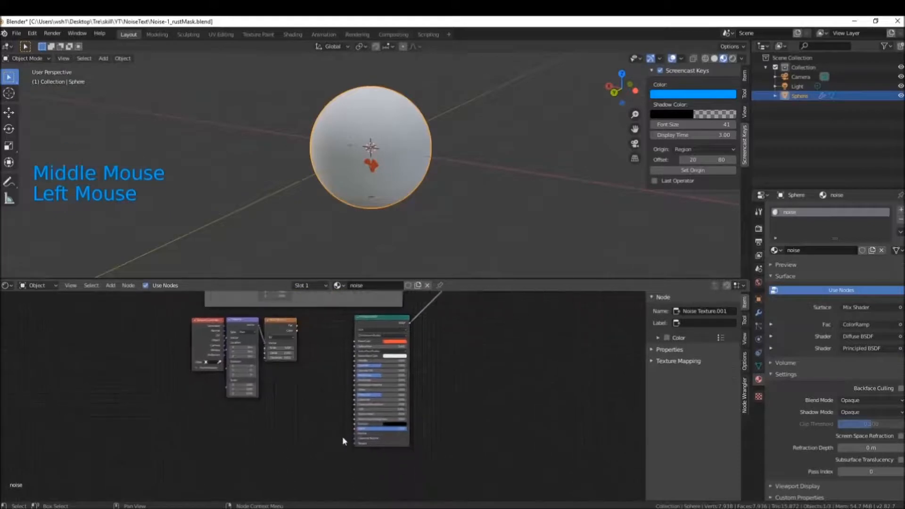
{"action": "key", "text": "shift+a"}
{"action": "type", "text": "b"}
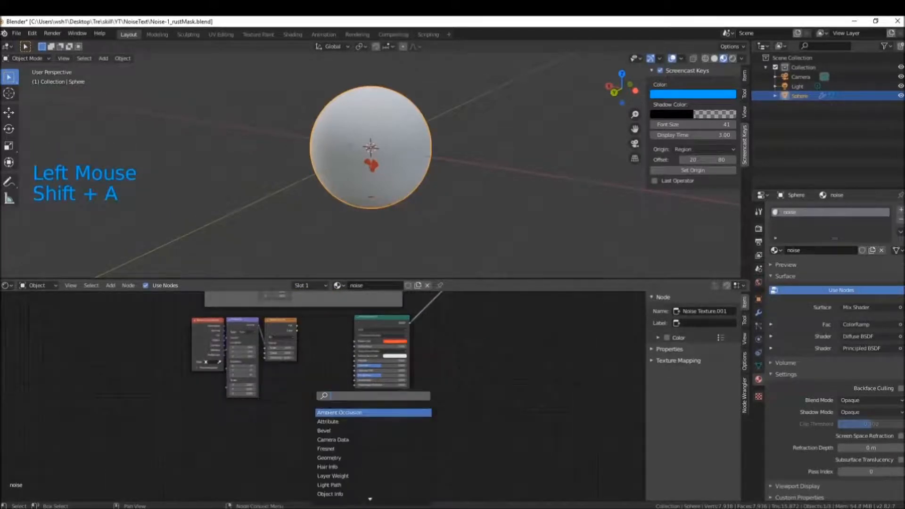
{"action": "type", "text": "ump"}
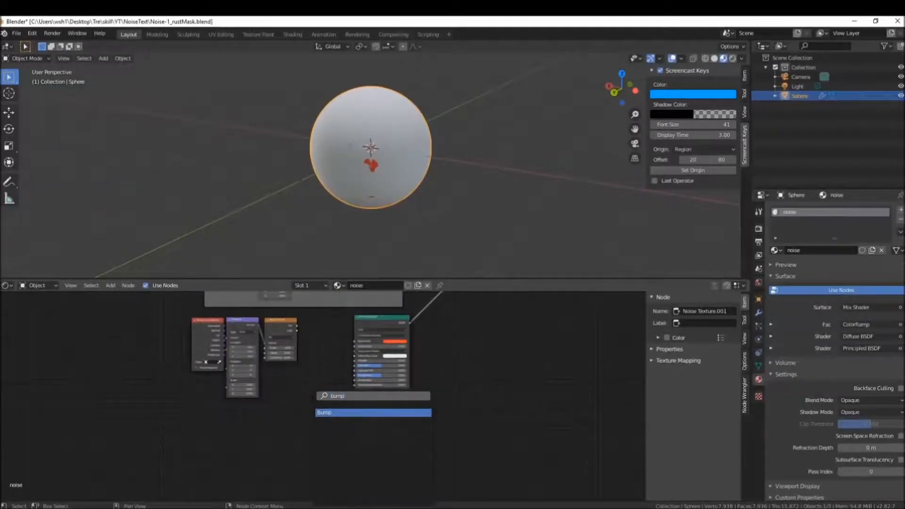
{"action": "key", "text": "Return"}
{"action": "left_click", "coordinate": [282, 442]}
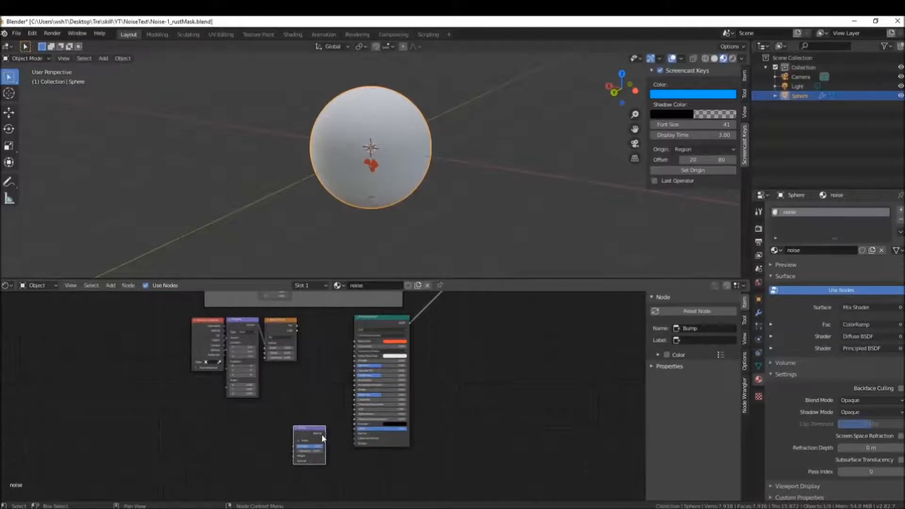
- Connect the Bump node to the Principled BSDF's Normal input and the lower Noise Texture to the Bump's Height input
{"action": "mouse_move", "coordinate": [325, 432]}
{"action": "left_mouse_down"}
{"action": "mouse_move", "coordinate": [355, 433]}
{"action": "mouse_move", "coordinate": [327, 432]}
{"action": "left_mouse_up"}
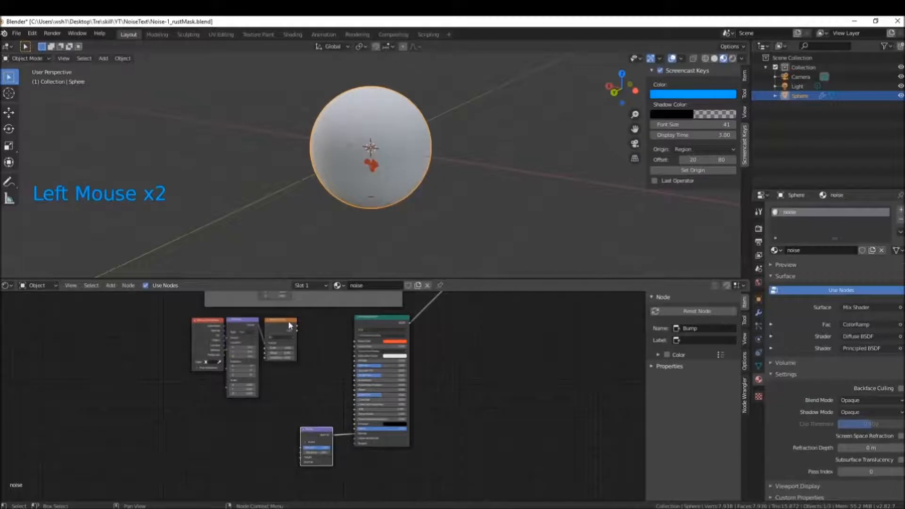
{"action": "scroll", "coordinate": [380, 198], "scroll_direction": "up", "scroll_amount": 5}
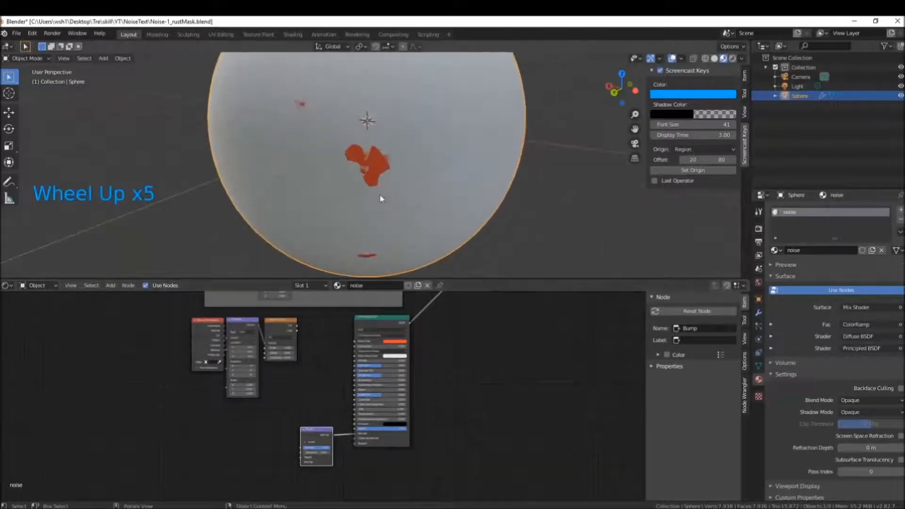
{"action": "left_click_drag", "start_coordinate": [299, 325], "coordinate": [300, 457]}
{"action": "left_click", "coordinate": [208, 321]}
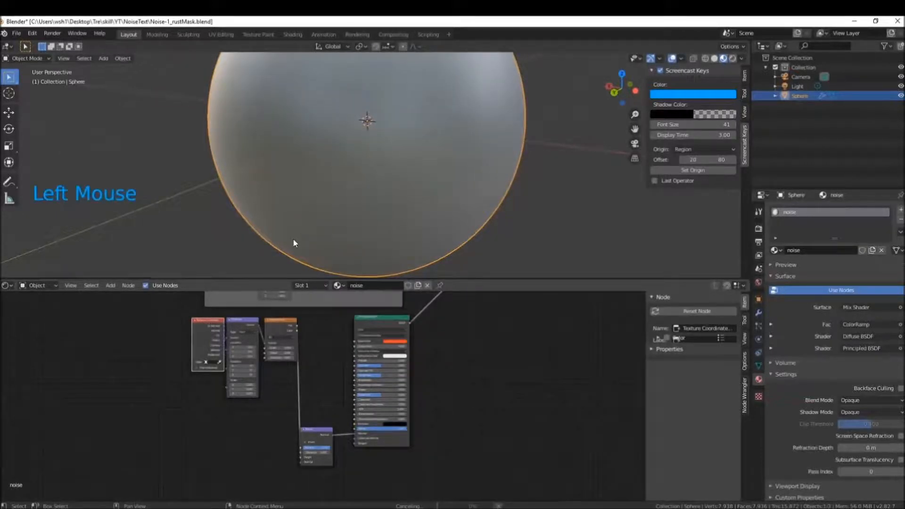
{"action": "double_click", "coordinate": [327, 205]}
{"action": "mouse_move", "coordinate": [415, 154]}
{"action": "middle_mouse_down"}
{"action": "mouse_move", "coordinate": [389, 144]}
{"action": "mouse_move", "coordinate": [316, 148]}
{"action": "mouse_move", "coordinate": [419, 174]}
{"action": "mouse_move", "coordinate": [362, 158]}
{"action": "middle_mouse_up"}
{"action": "scroll", "coordinate": [389, 147], "scroll_direction": "up", "scroll_amount": 2}
- Shift the lower texture nodes slightly down and set the Principled BSDF's Base Color to near-white
{"action": "left_click_drag", "start_coordinate": [208, 321], "coordinate": [230, 333]}
{"action": "left_click_drag", "start_coordinate": [281, 321], "coordinate": [269, 339]}
{"action": "left_click", "coordinate": [398, 346]}
{"action": "left_click_drag", "start_coordinate": [403, 309], "coordinate": [402, 293]}
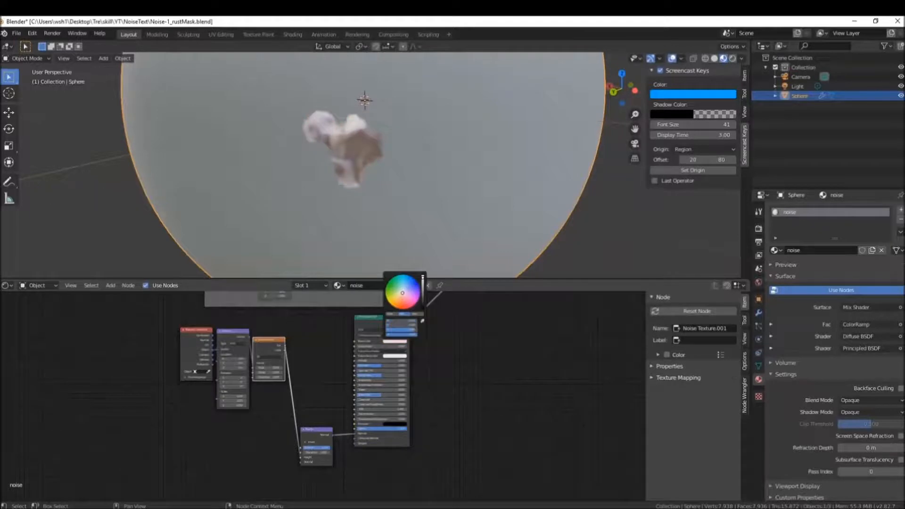
- Raise the lower Noise Texture and Bump nodes to tidy the node chain before the Principled BSDF
{"action": "left_click_drag", "start_coordinate": [265, 345], "coordinate": [269, 333]}
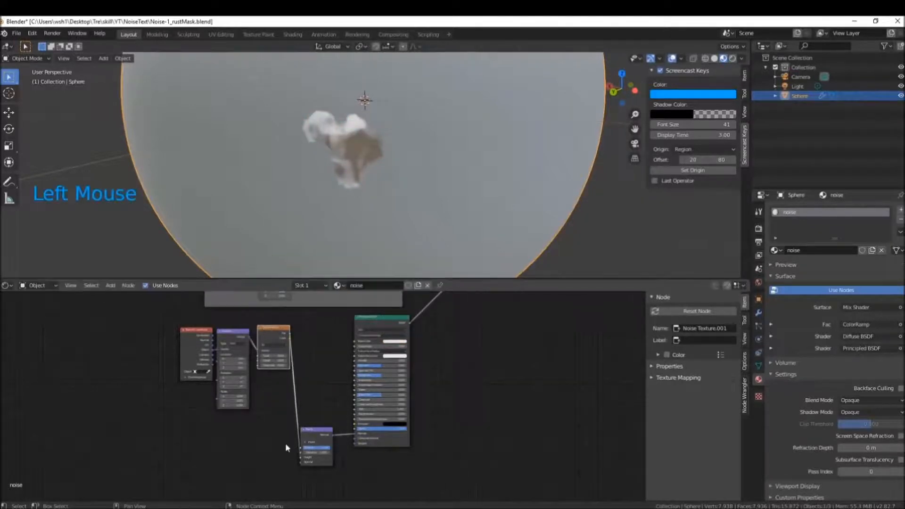
{"action": "left_click", "coordinate": [316, 410]}
{"action": "left_click_drag", "start_coordinate": [315, 429], "coordinate": [316, 394]}
- Set the lower Noise Texture's Scale to 30 and raise its Detail to about 6
{"action": "scroll", "coordinate": [317, 395], "scroll_direction": "up", "scroll_amount": 3}
{"action": "scroll", "coordinate": [317, 395], "scroll_direction": "up", "scroll_amount": 3}
{"action": "middle_click_drag", "start_coordinate": [296, 331], "coordinate": [299, 376]}
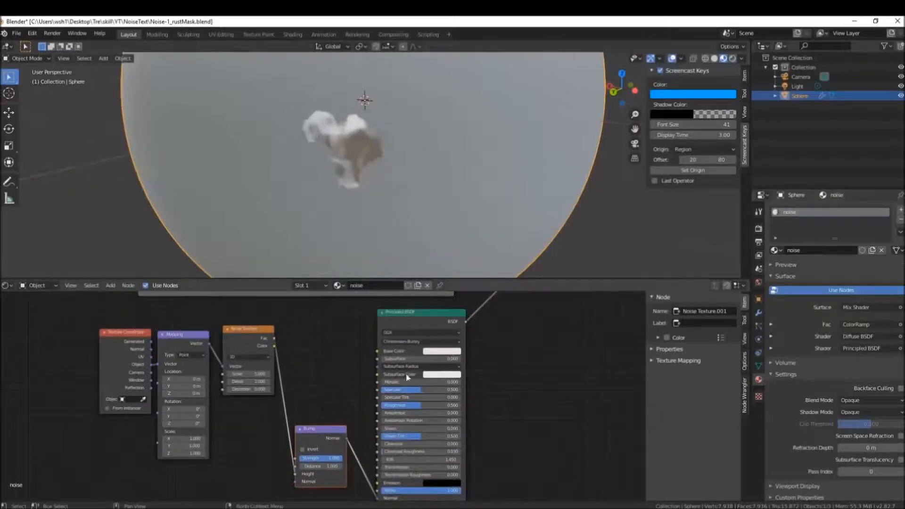
{"action": "left_click", "coordinate": [257, 374]}
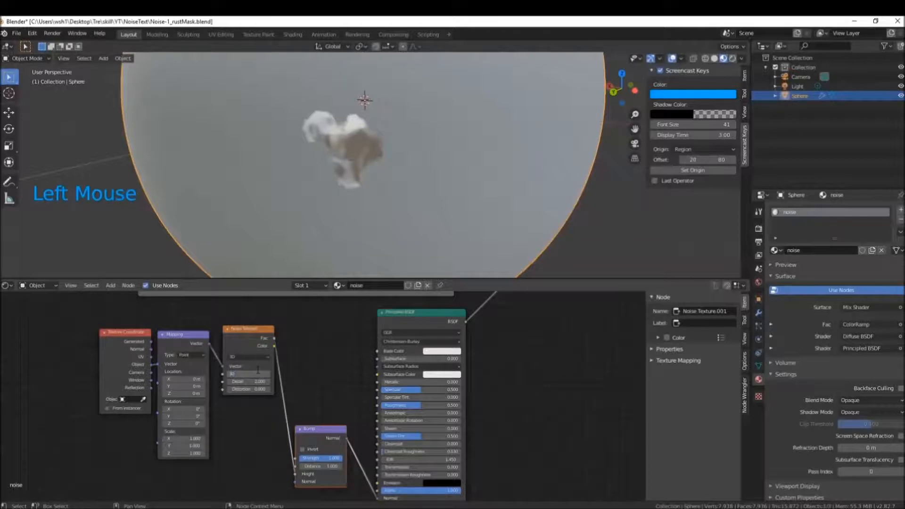
{"action": "key", "text": "Return"}
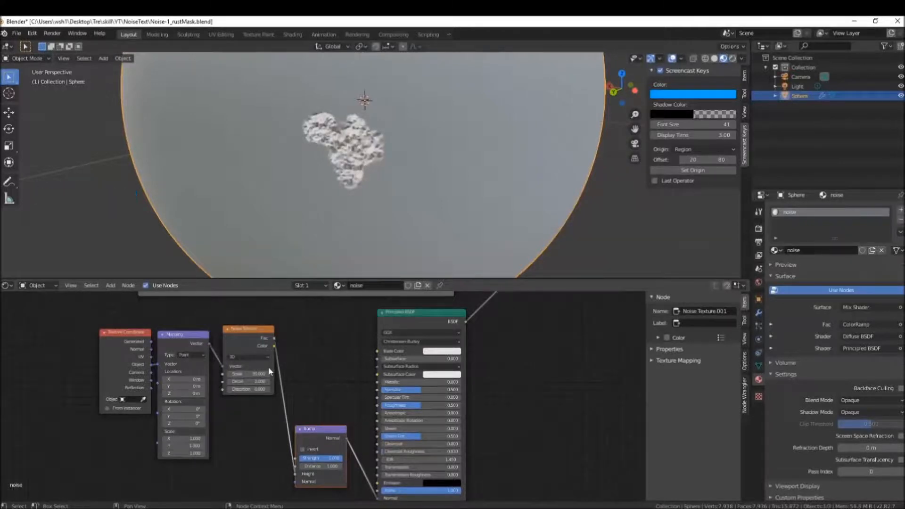
{"action": "left_click", "coordinate": [254, 381]}
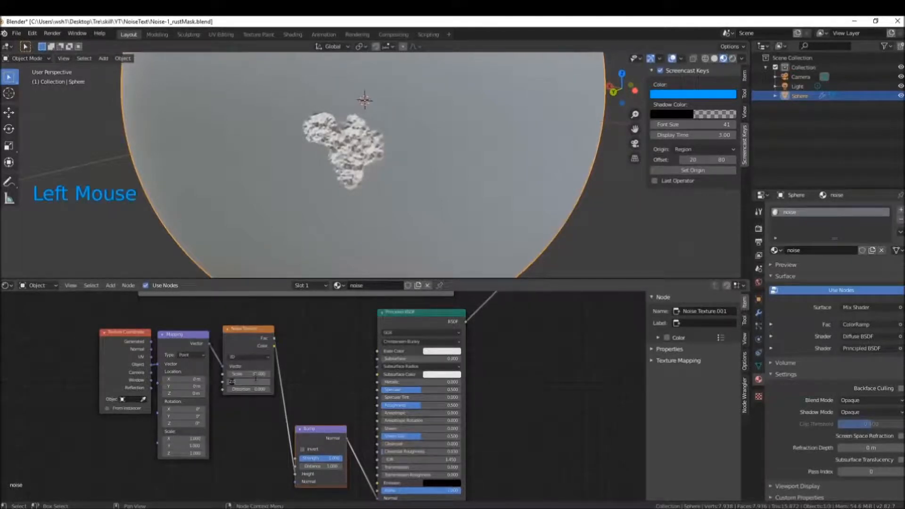
{"action": "key", "text": "Return"}
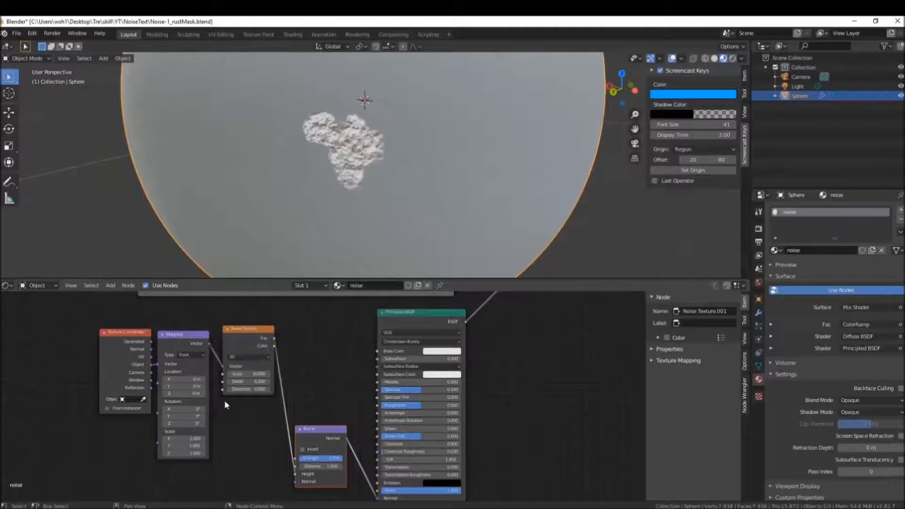
- Reduce the lower Mapping node's X Scale to 0.5 to stretch the rust noise
{"action": "middle_click_drag", "start_coordinate": [359, 133], "coordinate": [354, 139]}
{"action": "scroll", "coordinate": [358, 129], "scroll_direction": "up", "scroll_amount": 2}
{"action": "scroll", "coordinate": [358, 129], "scroll_direction": "down", "scroll_amount": 2}
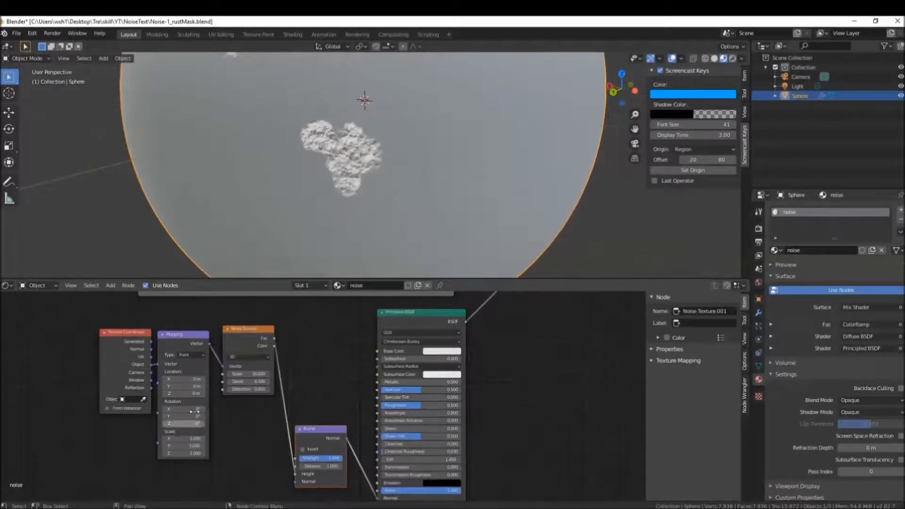
{"action": "mouse_move", "coordinate": [188, 439]}
{"action": "left_mouse_down"}
{"action": "mouse_move", "coordinate": [165, 439]}
{"action": "mouse_move", "coordinate": [179, 438]}
{"action": "left_mouse_up"}
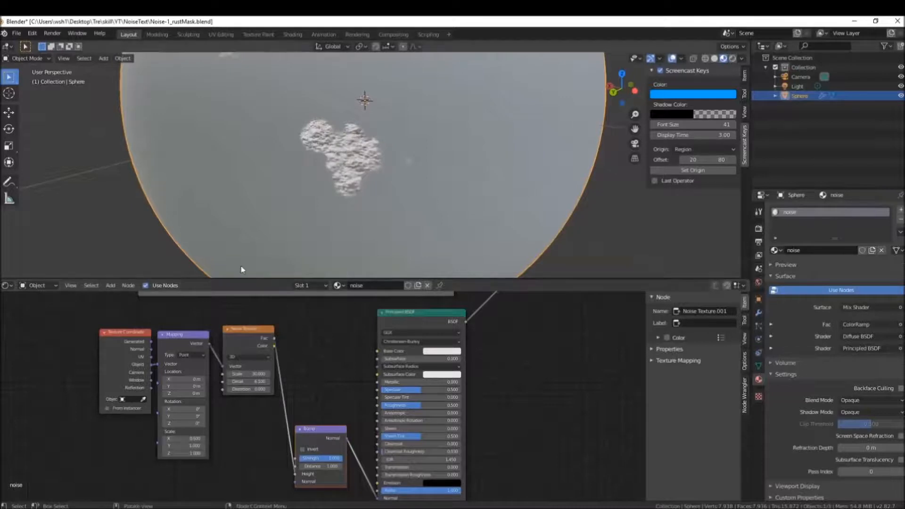
{"action": "mouse_move", "coordinate": [184, 379]}
{"action": "left_mouse_down"}
{"action": "mouse_move", "coordinate": [210, 379]}
{"action": "mouse_move", "coordinate": [188, 379]}
{"action": "left_mouse_up"}
{"action": "left_click", "coordinate": [188, 379]}
{"action": "type", "text": "0"}
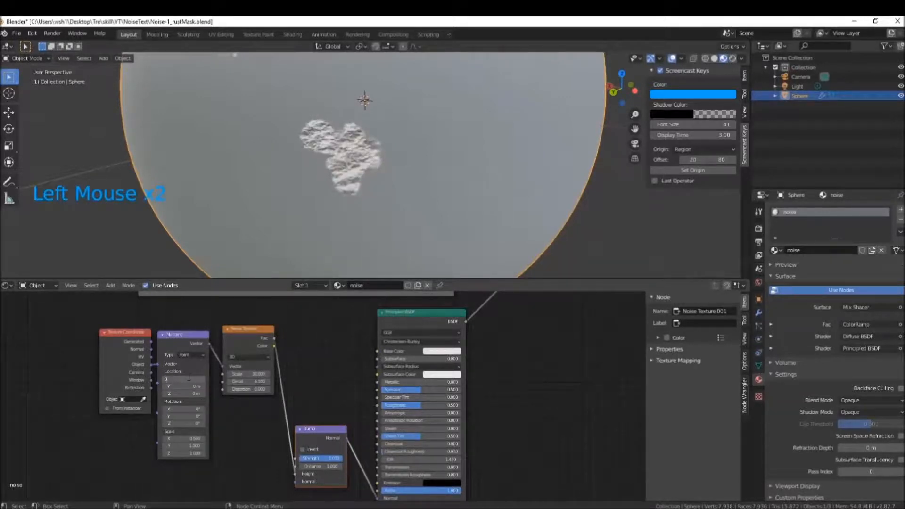
{"action": "key", "text": "Return"}
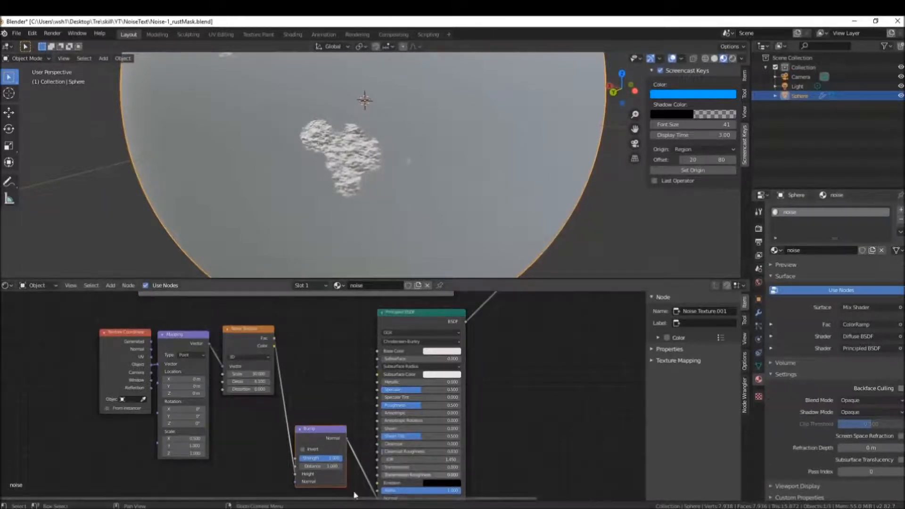
- Reduce the Bump node's Strength to about 0.475 and shift the node slightly down
{"action": "left_click", "coordinate": [321, 466]}
{"action": "left_click", "coordinate": [330, 458]}
{"action": "key", "text": "Return"}
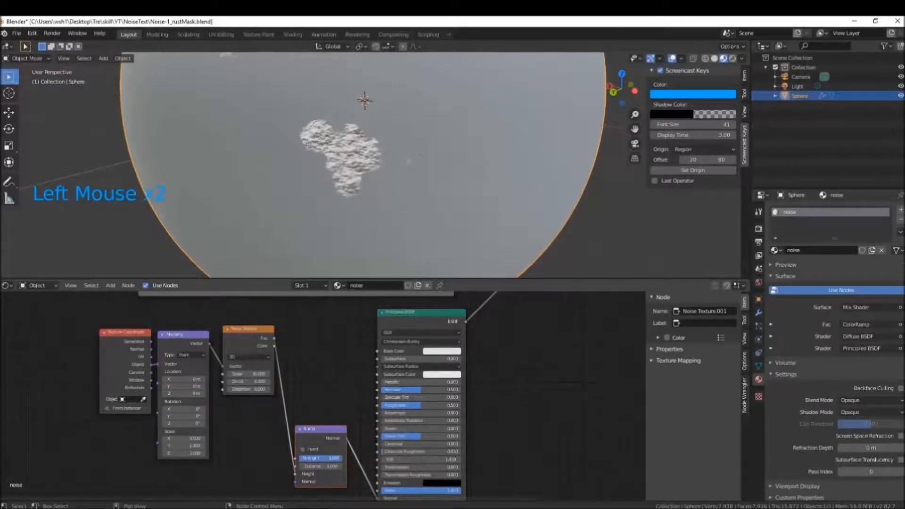
{"action": "left_click_drag", "start_coordinate": [328, 458], "coordinate": [311, 459]}
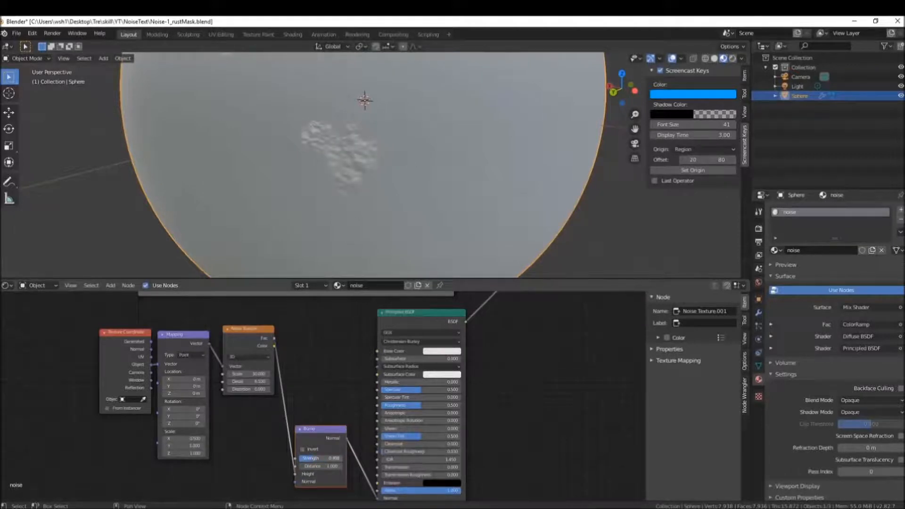
{"action": "left_click_drag", "start_coordinate": [320, 429], "coordinate": [321, 443]}
{"action": "middle_click_drag", "start_coordinate": [323, 236], "coordinate": [363, 165]}
{"action": "scroll", "coordinate": [357, 106], "scroll_direction": "down", "scroll_amount": 4}
{"action": "middle_click_drag", "start_coordinate": [313, 362], "coordinate": [330, 380]}
{"action": "middle_click_drag", "start_coordinate": [354, 89], "coordinate": [398, 133]}
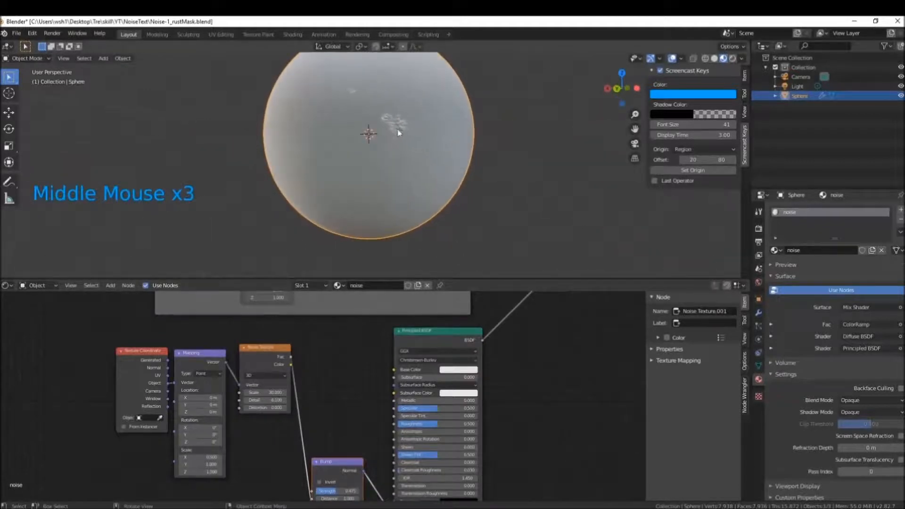
{"action": "scroll", "coordinate": [398, 133], "scroll_direction": "up", "scroll_amount": 3}
{"action": "scroll", "coordinate": [400, 128], "scroll_direction": "down", "scroll_amount": 2}
- Add a ColorRamp node between the lower Noise Texture and Principled BSDF, feeding it from the Noise Texture's Fac output
{"action": "left_click_drag", "start_coordinate": [262, 349], "coordinate": [252, 354]}
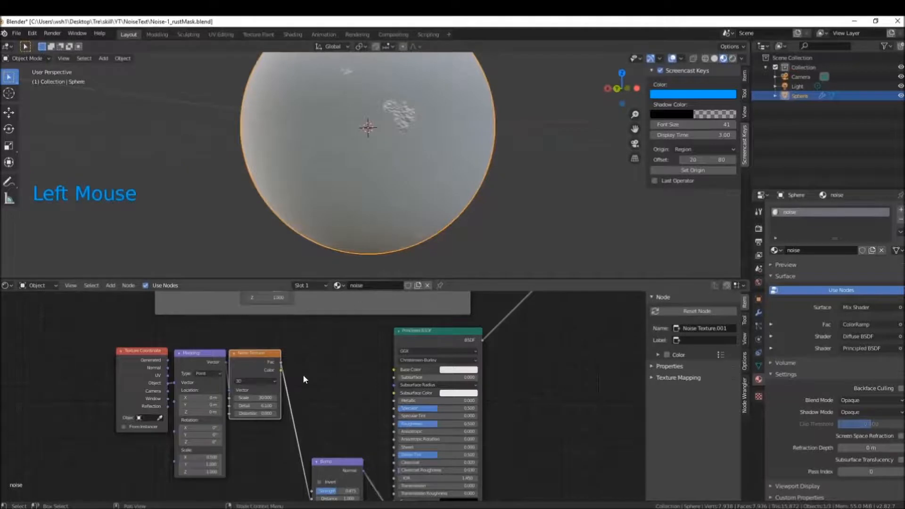
{"action": "key", "text": "shift+a"}
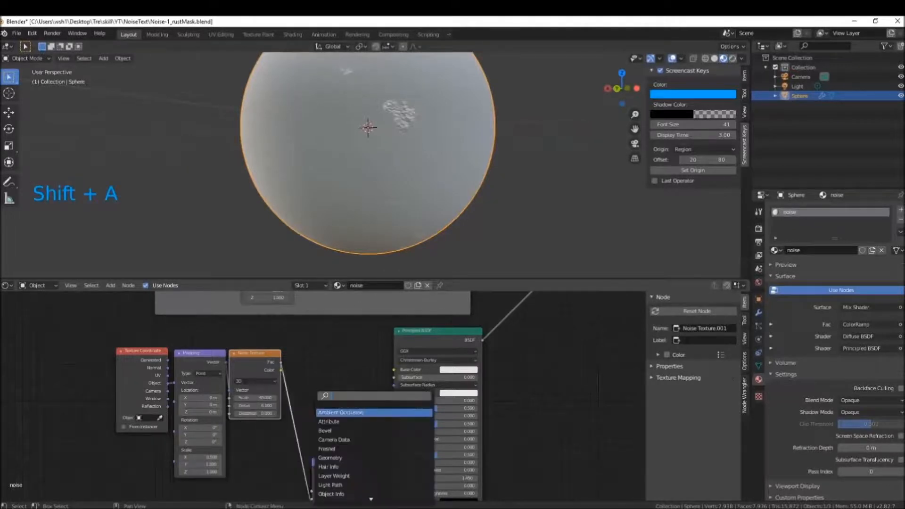
{"action": "type", "text": "color"}
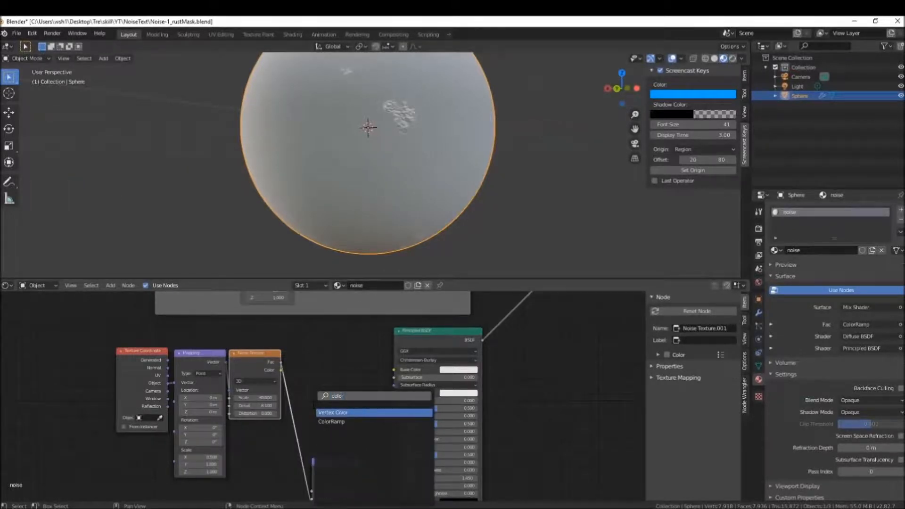
{"action": "key", "text": "Down"}
{"action": "key", "text": "Return"}
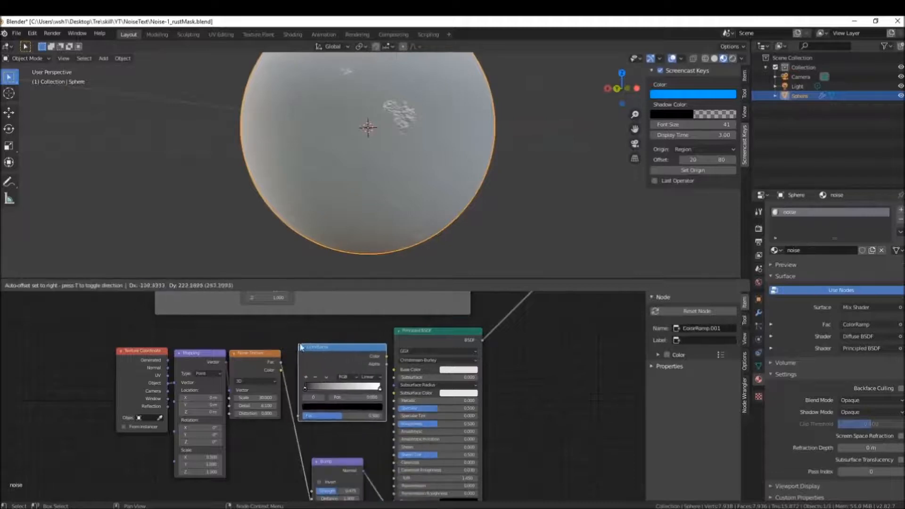
{"action": "left_click", "coordinate": [280, 366]}
{"action": "left_click_drag", "start_coordinate": [281, 366], "coordinate": [302, 417]}
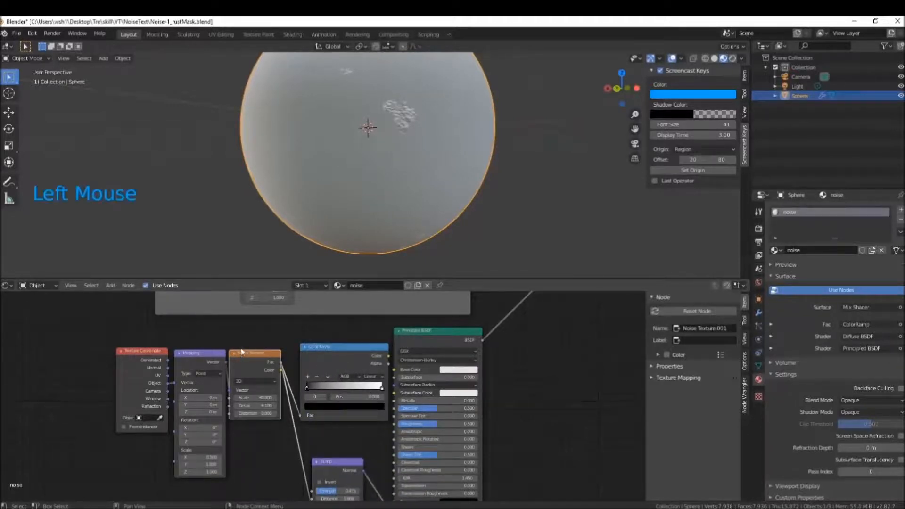
- Move the lower texture nodes away from the shader for more space and connect the ColorRamp's Color to the Principled BSDF's Base Color
{"action": "left_click", "coordinate": [200, 355], "text": "shift"}
{"action": "left_click", "coordinate": [121, 347], "text": "shift"}
{"action": "left_click", "coordinate": [129, 352], "text": "shift"}
{"action": "left_click_drag", "start_coordinate": [264, 356], "coordinate": [206, 355]}
{"action": "mouse_move", "coordinate": [338, 353]}
{"action": "left_mouse_down"}
{"action": "mouse_move", "coordinate": [294, 343]}
{"action": "mouse_move", "coordinate": [394, 370]}
{"action": "left_mouse_up"}
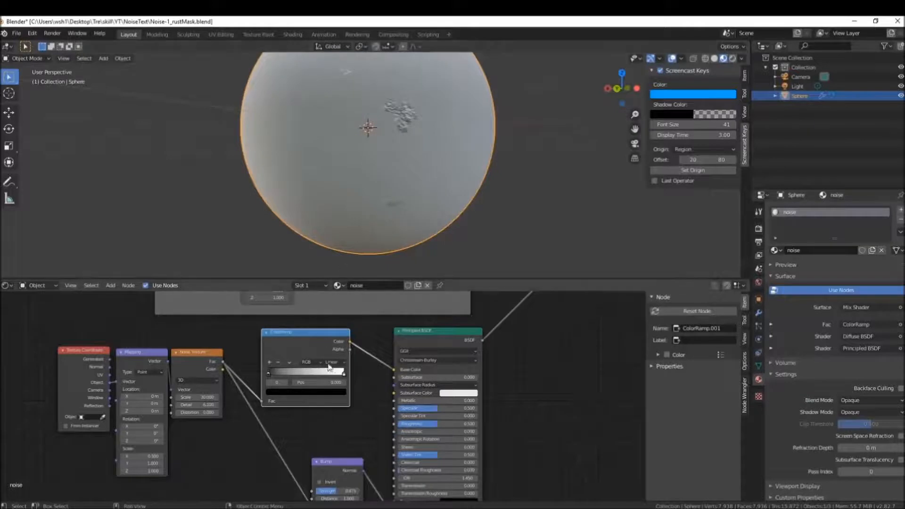
- Colour the new ColorRamp's end stop bright orange-red and its start stop brownish orange
{"action": "left_click", "coordinate": [343, 374]}
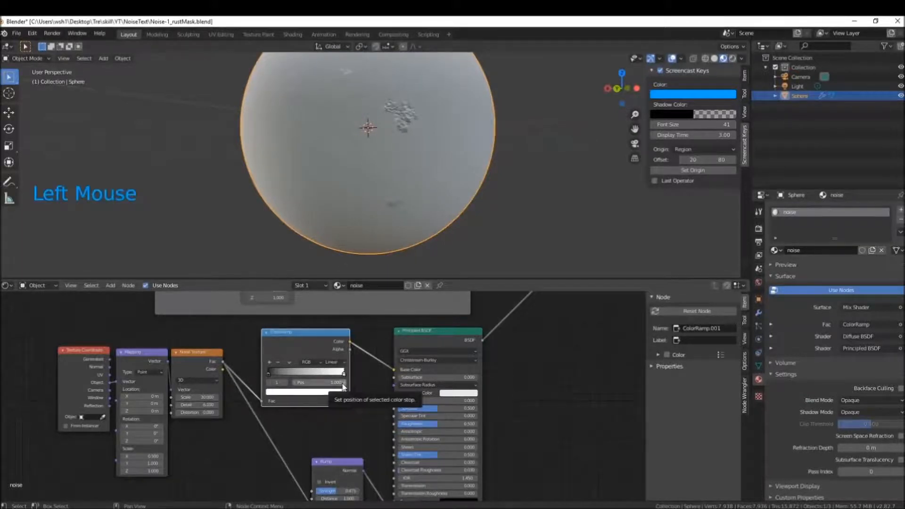
{"action": "double_click", "coordinate": [336, 393]}
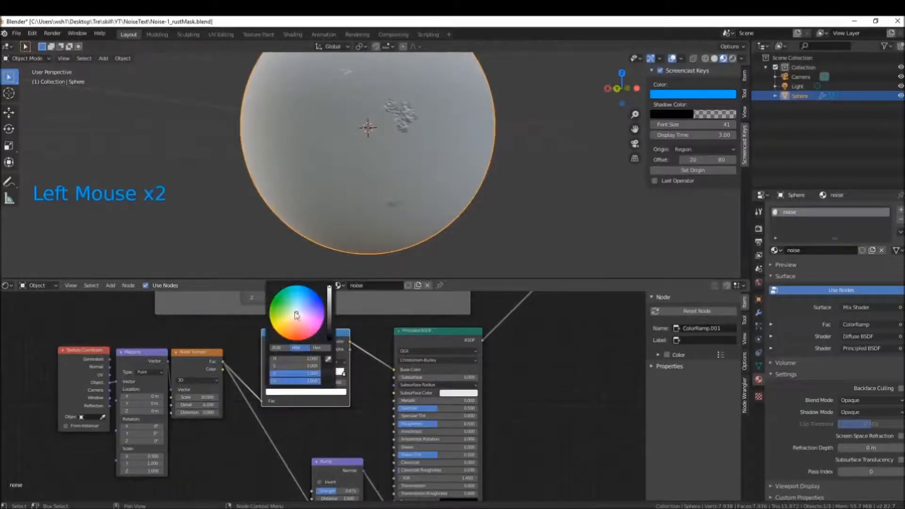
{"action": "left_click", "coordinate": [297, 337]}
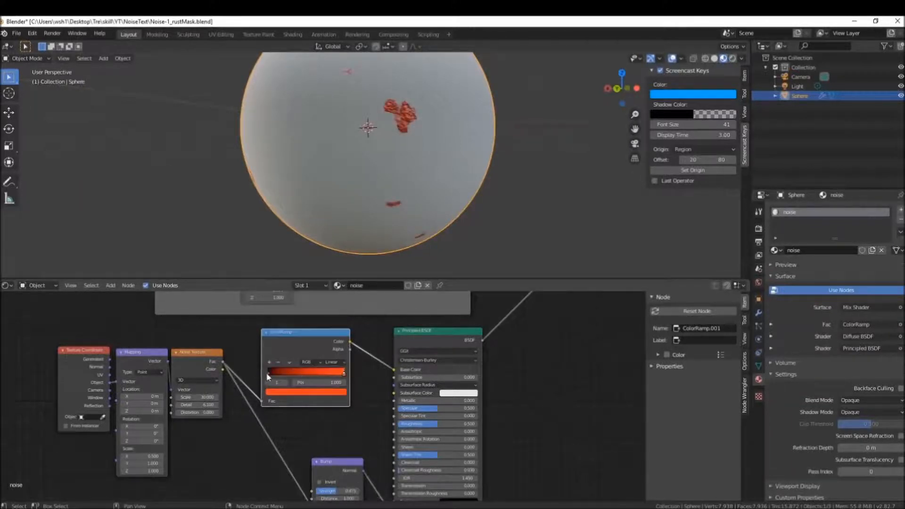
{"action": "left_click", "coordinate": [268, 375]}
{"action": "left_click", "coordinate": [282, 393]}
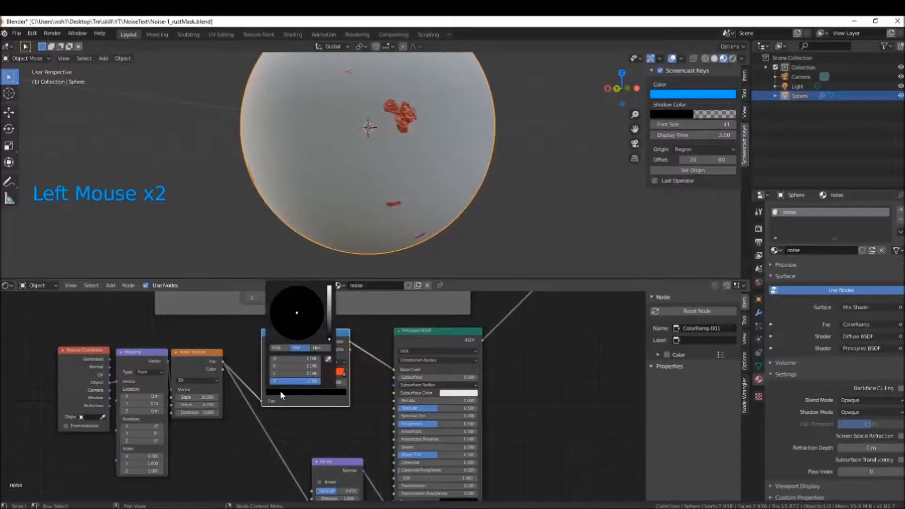
{"action": "left_click_drag", "start_coordinate": [329, 339], "coordinate": [284, 334]}
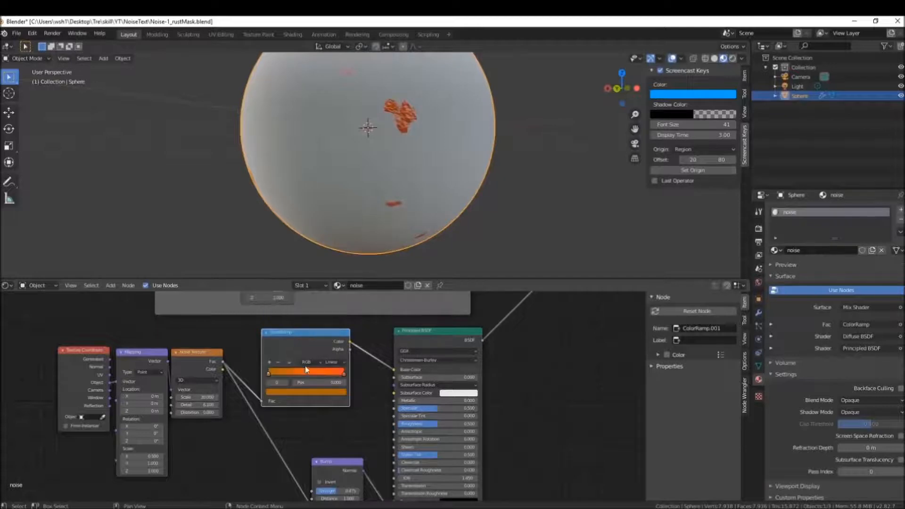
- Add another colour stop to the ColorRamp and darken it to black
{"action": "left_click", "coordinate": [270, 362]}
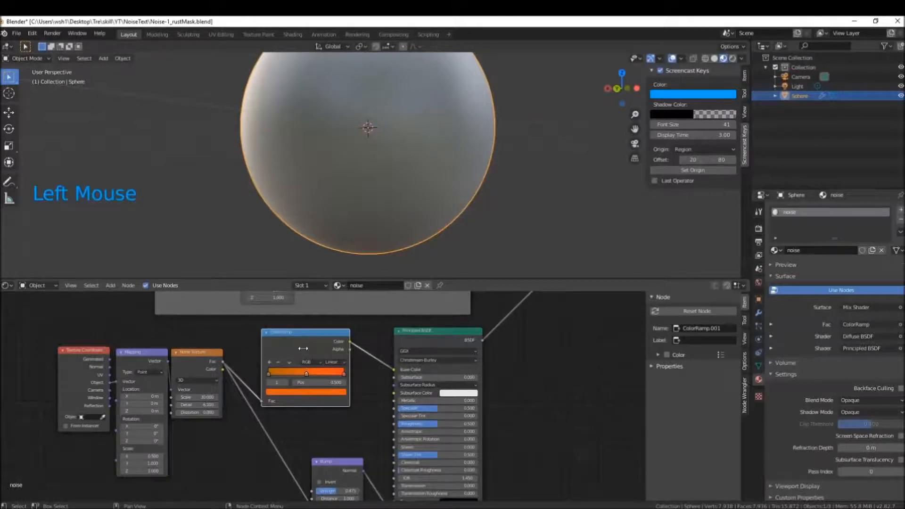
{"action": "left_click", "coordinate": [312, 391]}
{"action": "left_click", "coordinate": [313, 390]}
{"action": "left_click_drag", "start_coordinate": [331, 294], "coordinate": [330, 340]}
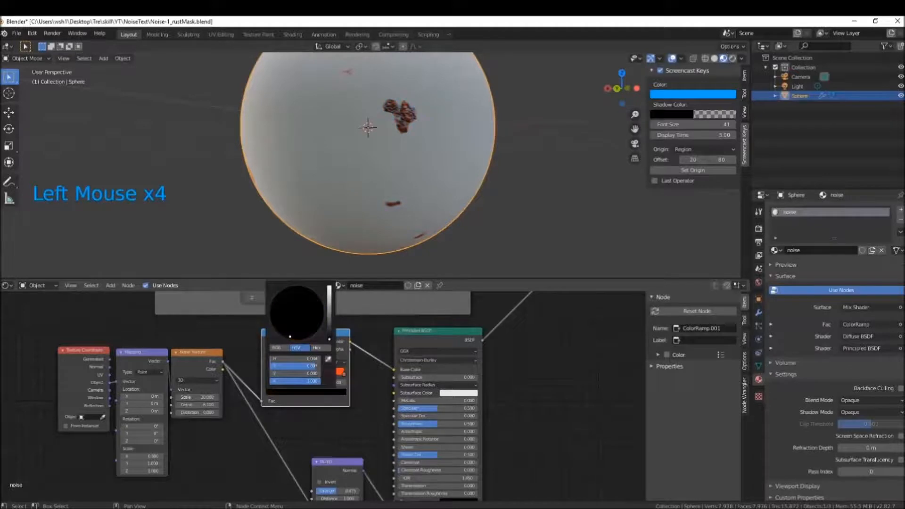
- Reposition the ColorRamp's inner stops to blend from black through brownish orange into the orange-red end
{"action": "middle_click_drag", "start_coordinate": [396, 147], "coordinate": [474, 159]}
{"action": "scroll", "coordinate": [360, 117], "scroll_direction": "up", "scroll_amount": 3}
{"action": "scroll", "coordinate": [476, 132], "scroll_direction": "up", "scroll_amount": 1}
{"action": "scroll", "coordinate": [425, 164], "scroll_direction": "down", "scroll_amount": 4}
{"action": "scroll", "coordinate": [318, 218], "scroll_direction": "up", "scroll_amount": 1}
{"action": "mouse_move", "coordinate": [305, 372]}
{"action": "left_mouse_down"}
{"action": "mouse_move", "coordinate": [283, 372]}
{"action": "mouse_move", "coordinate": [316, 372]}
{"action": "left_mouse_up"}
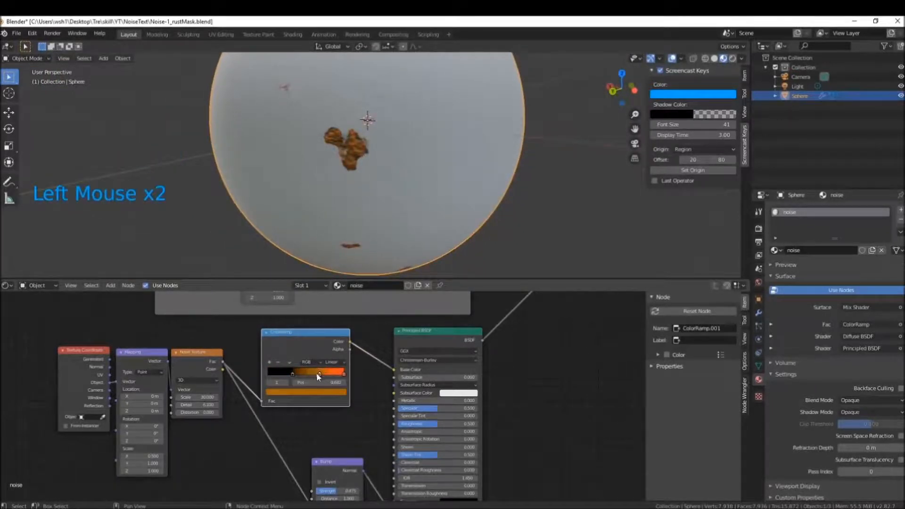
{"action": "left_click_drag", "start_coordinate": [290, 374], "coordinate": [310, 372]}
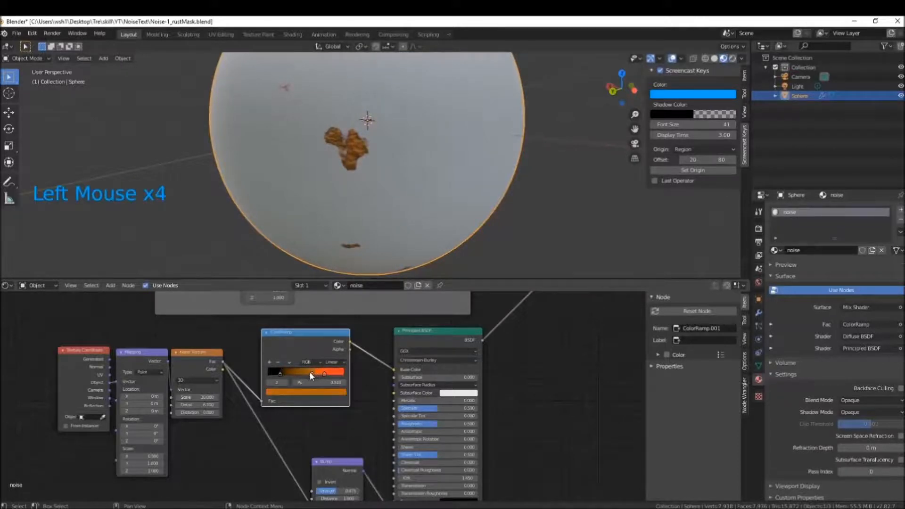
- Collapse the rust ColorRamp node and place it just above the link path between the Noise Texture and Principled BSDF
{"action": "middle_click_drag", "start_coordinate": [406, 161], "coordinate": [334, 182]}
{"action": "scroll", "coordinate": [326, 156], "scroll_direction": "up", "scroll_amount": 3}
{"action": "scroll", "coordinate": [340, 165], "scroll_direction": "down", "scroll_amount": 7}
{"action": "left_click_drag", "start_coordinate": [279, 339], "coordinate": [295, 332]}
{"action": "left_click", "coordinate": [282, 325]}
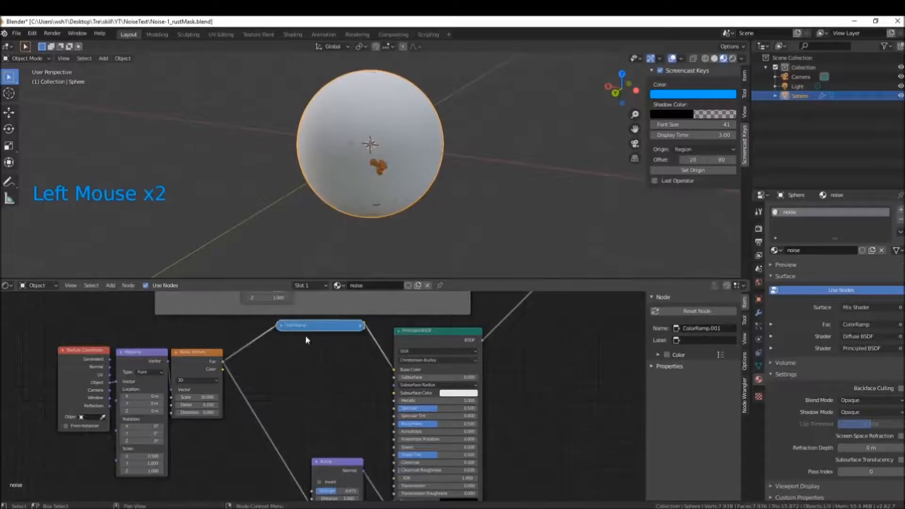
{"action": "left_click_drag", "start_coordinate": [336, 328], "coordinate": [336, 335]}
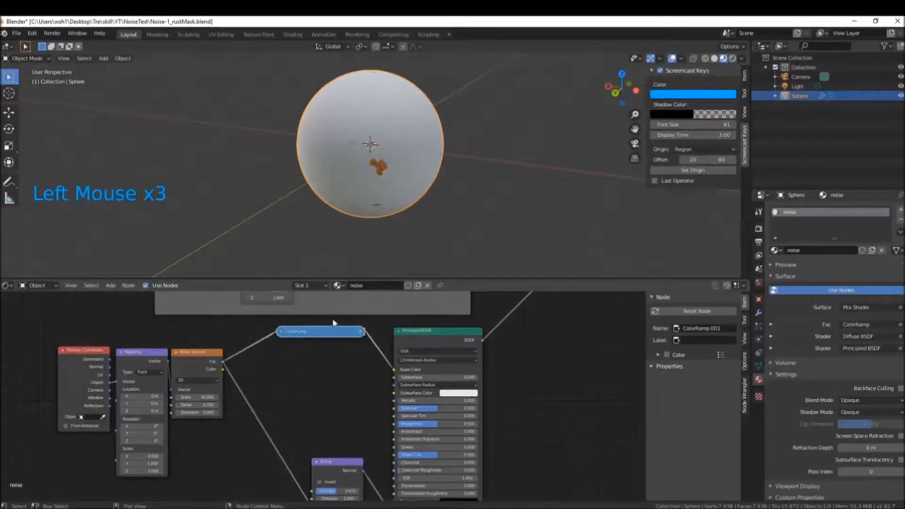
{"action": "scroll", "coordinate": [377, 142], "scroll_direction": "up", "scroll_amount": 4}
{"action": "middle_click_drag", "start_coordinate": [377, 141], "coordinate": [389, 149]}
{"action": "scroll", "coordinate": [380, 141], "scroll_direction": "up", "scroll_amount": 3}
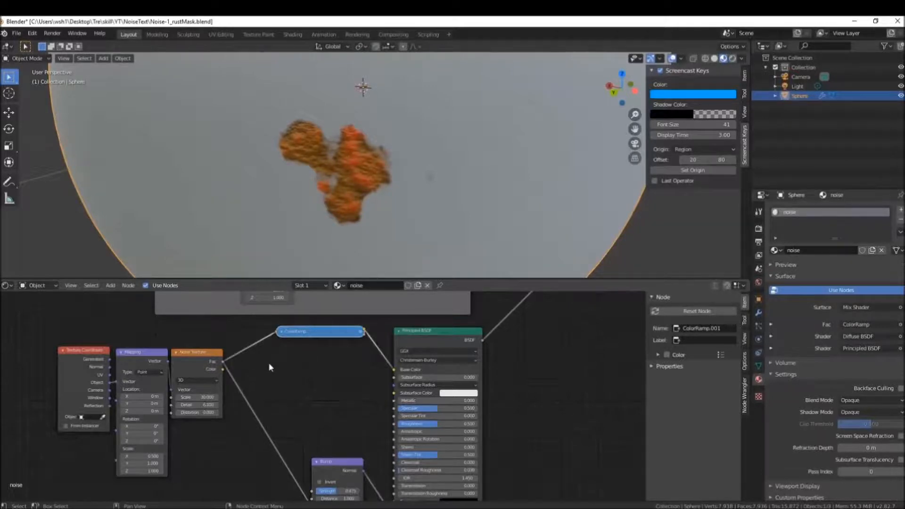
- Connect the lower Noise Texture's Fac output to the Principled BSDF's Roughness input and check the rust patch
{"action": "left_click_drag", "start_coordinate": [222, 362], "coordinate": [396, 426]}
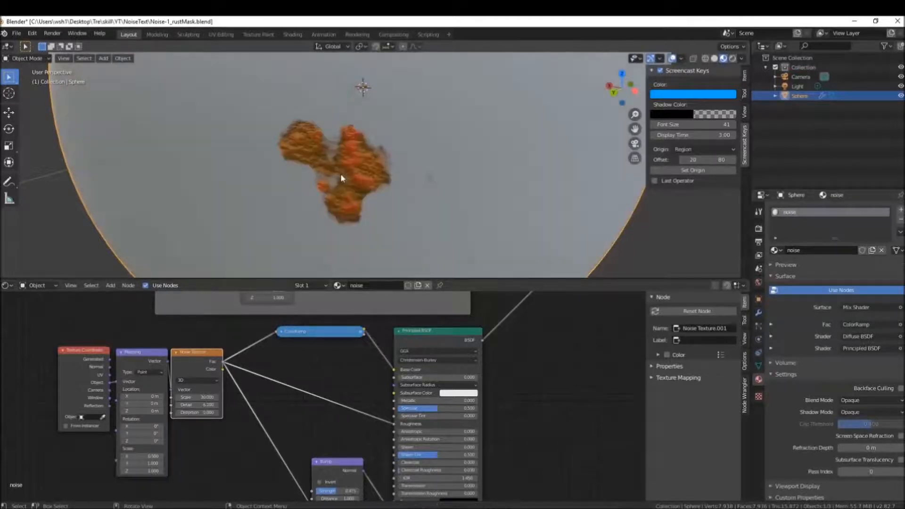
{"action": "middle_click_drag", "start_coordinate": [342, 178], "coordinate": [355, 147]}
{"action": "scroll", "coordinate": [358, 147], "scroll_direction": "up", "scroll_amount": 3}
{"action": "scroll", "coordinate": [363, 147], "scroll_direction": "down", "scroll_amount": 3}
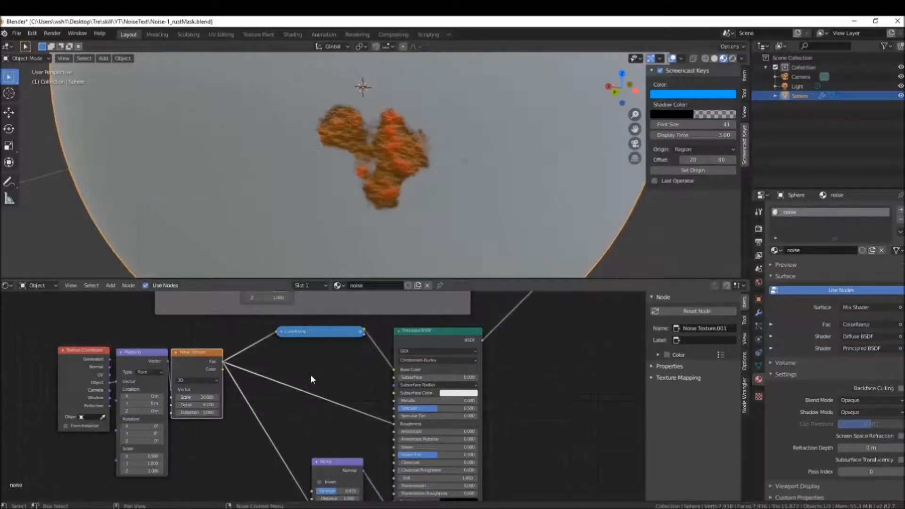
{"action": "middle_click_drag", "start_coordinate": [301, 391], "coordinate": [302, 395]}
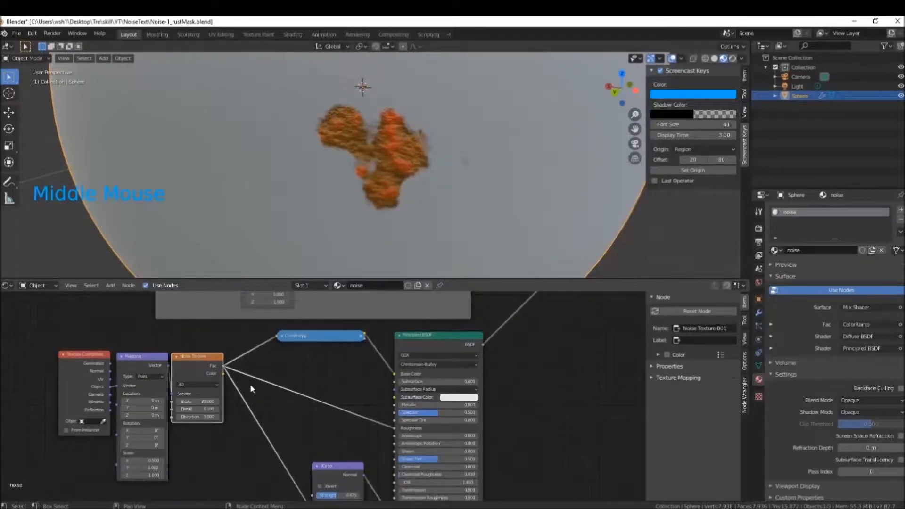
- Connect the lower Noise Texture's Fac output to the Principled BSDF's Metallic input
{"action": "left_click_drag", "start_coordinate": [224, 366], "coordinate": [395, 405]}
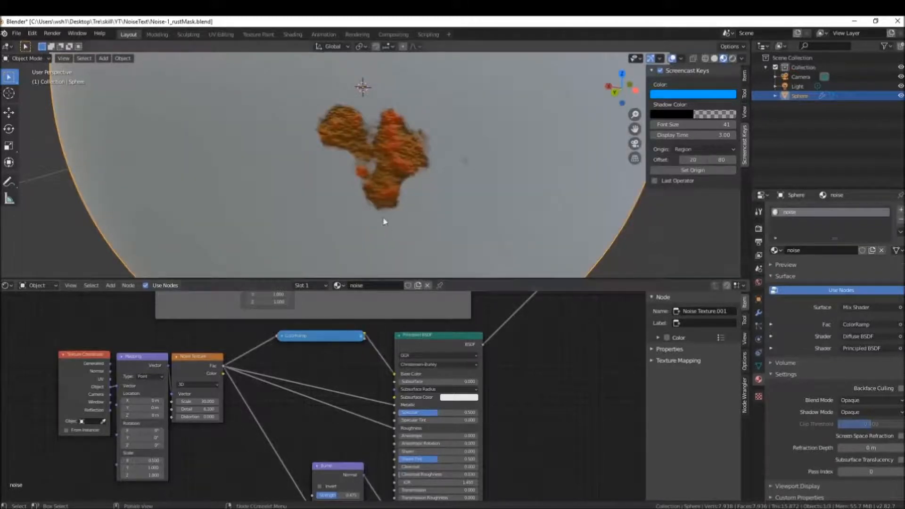
{"action": "scroll", "coordinate": [387, 202], "scroll_direction": "down", "scroll_amount": 3}
{"action": "middle_click_drag", "start_coordinate": [394, 186], "coordinate": [414, 161]}
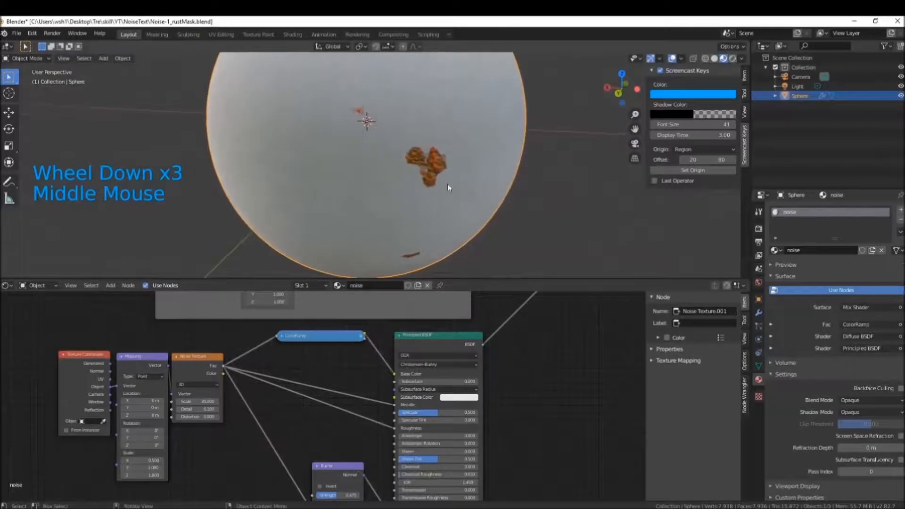
- Merge the lower Noise Texture's links to the Metallic and Roughness inputs with reroute points, one near each end
{"action": "key", "text": "shift"}
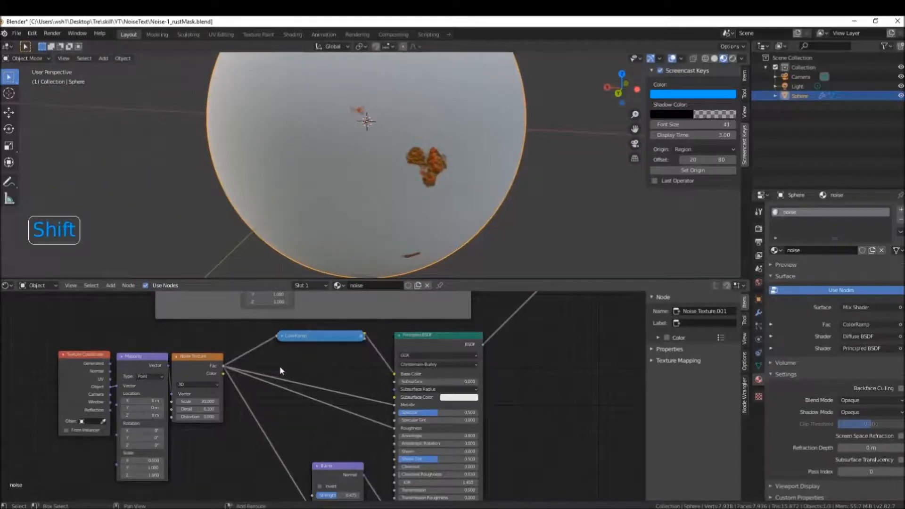
{"action": "right_click_drag", "start_coordinate": [280, 367], "coordinate": [275, 402], "text": "shift"}
{"action": "right_click_drag", "start_coordinate": [366, 385], "coordinate": [340, 419], "text": "shift"}
{"action": "left_click", "coordinate": [277, 381]}
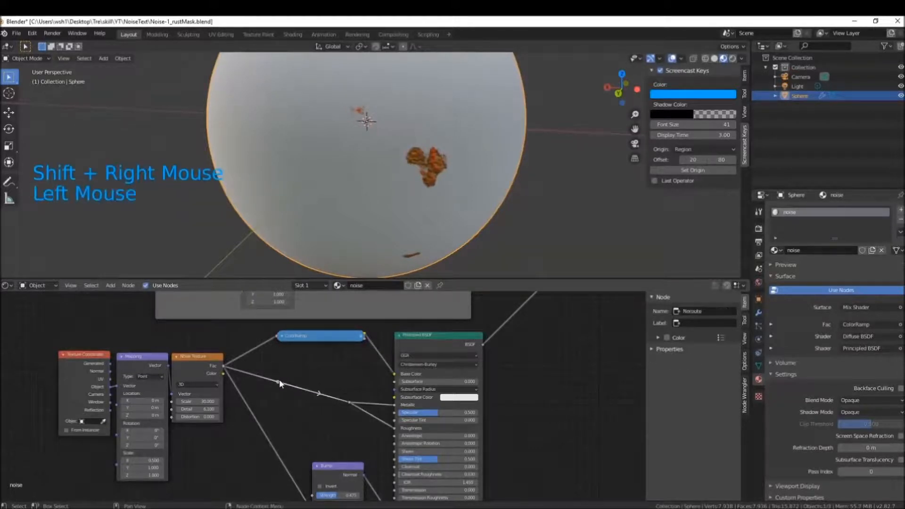
{"action": "left_click", "coordinate": [278, 382]}
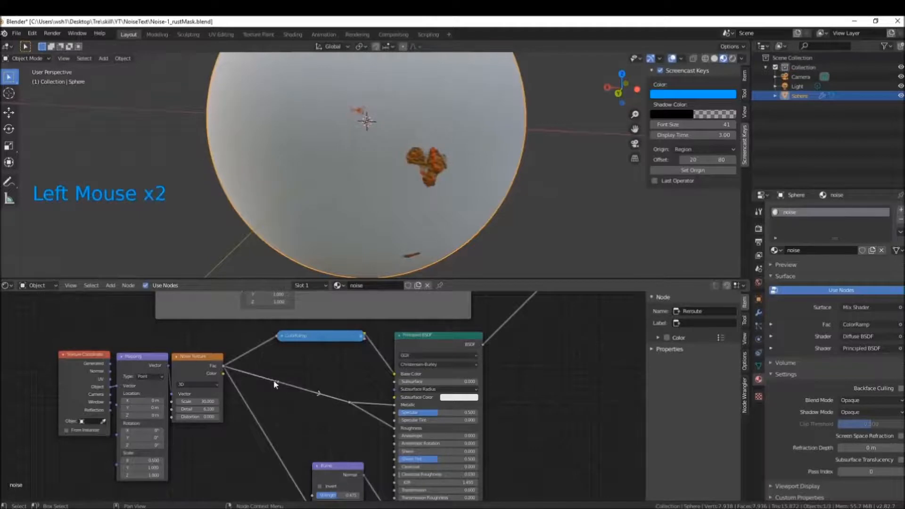
- Insert a new ColorRamp between the two reroute points feeding the Principled BSDF's Metallic and Roughness inputs
{"action": "key", "text": "shift+a"}
{"action": "left_click", "coordinate": [313, 385]}
{"action": "type", "text": "color"}
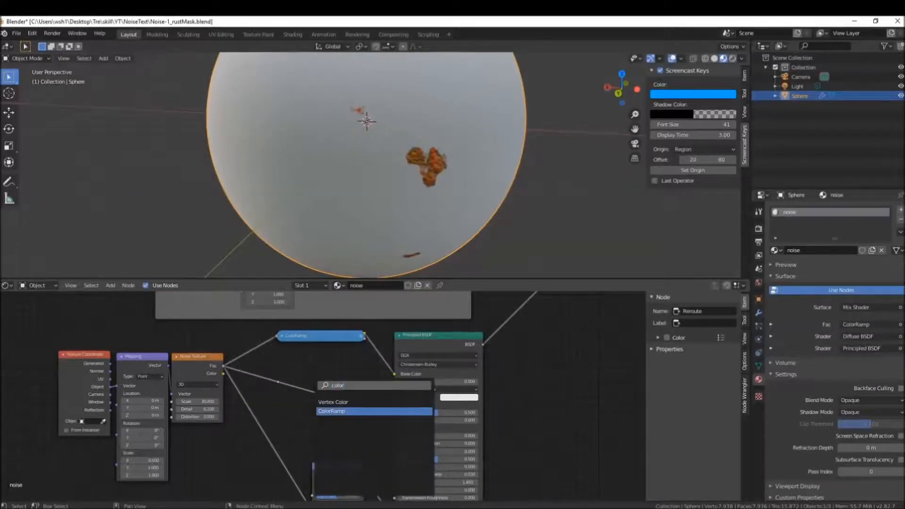
{"action": "key", "text": "Return"}
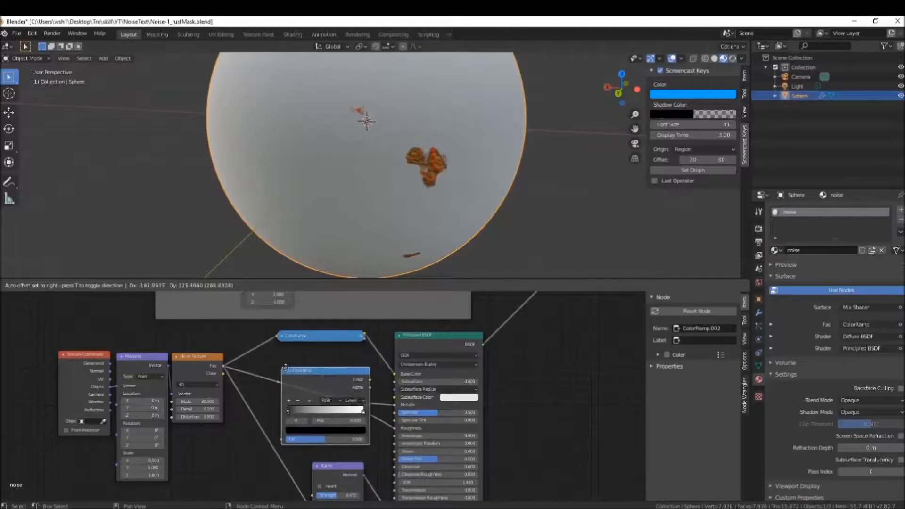
{"action": "left_click", "coordinate": [312, 372]}
{"action": "left_click_drag", "start_coordinate": [366, 378], "coordinate": [349, 375]}
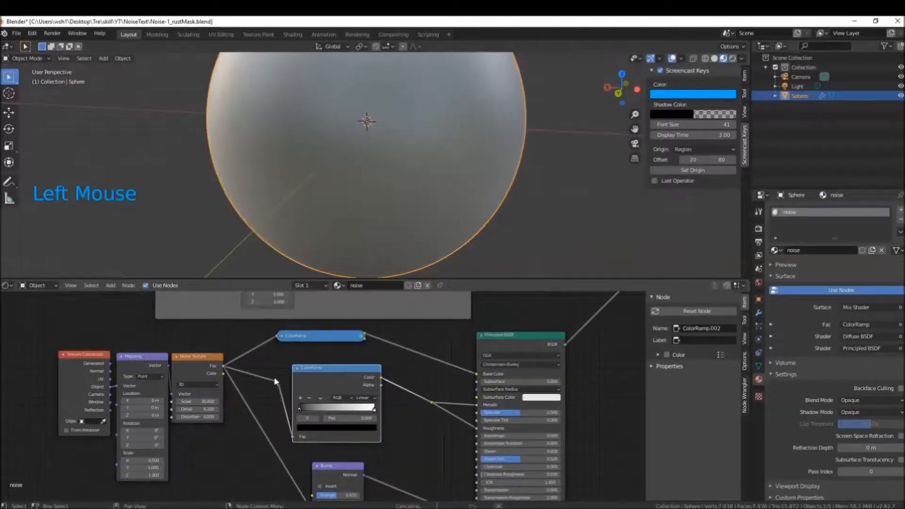
{"action": "left_click", "coordinate": [277, 381]}
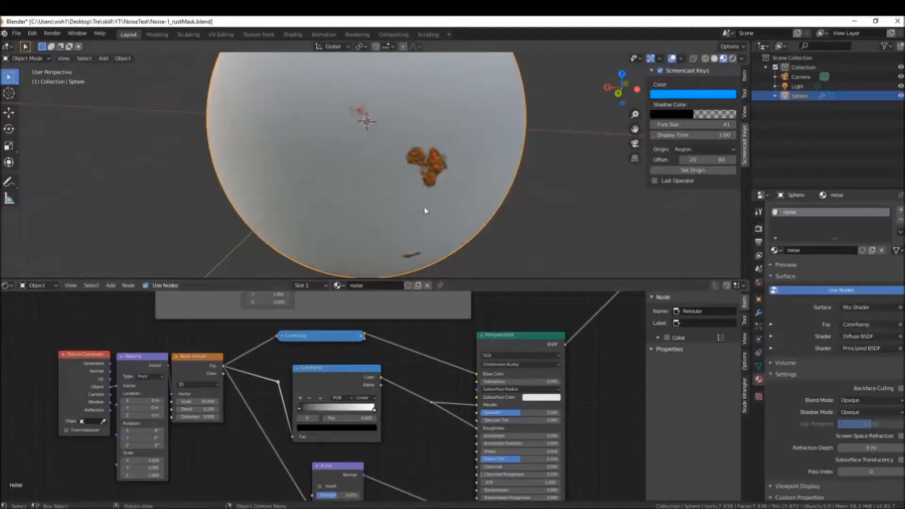
- Raise the new ColorRamp's contrast by moving its black and white stops inward while checking the rust patch
{"action": "middle_click_drag", "start_coordinate": [431, 214], "coordinate": [395, 201]}
{"action": "scroll", "coordinate": [394, 201], "scroll_direction": "up", "scroll_amount": 2}
{"action": "mouse_move", "coordinate": [301, 406]}
{"action": "left_mouse_down"}
{"action": "mouse_move", "coordinate": [336, 409]}
{"action": "mouse_move", "coordinate": [302, 411]}
{"action": "left_mouse_up"}
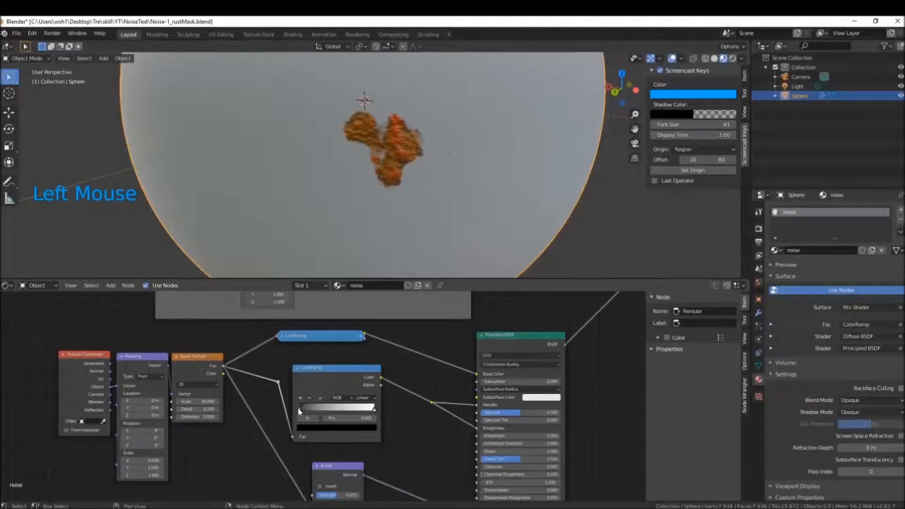
{"action": "mouse_move", "coordinate": [374, 409]}
{"action": "left_mouse_down"}
{"action": "mouse_move", "coordinate": [344, 409]}
{"action": "mouse_move", "coordinate": [376, 411]}
{"action": "left_mouse_up"}
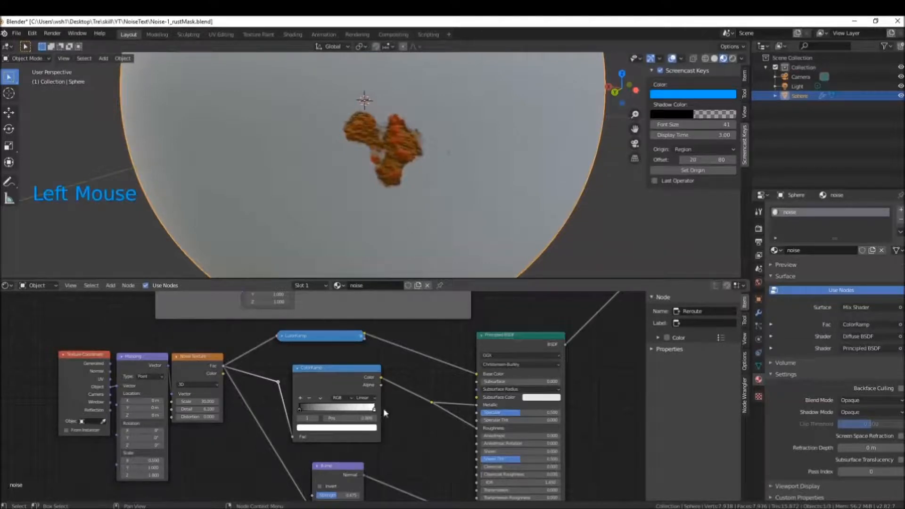
{"action": "left_click", "coordinate": [301, 408]}
{"action": "left_click_drag", "start_coordinate": [301, 408], "coordinate": [314, 409]}
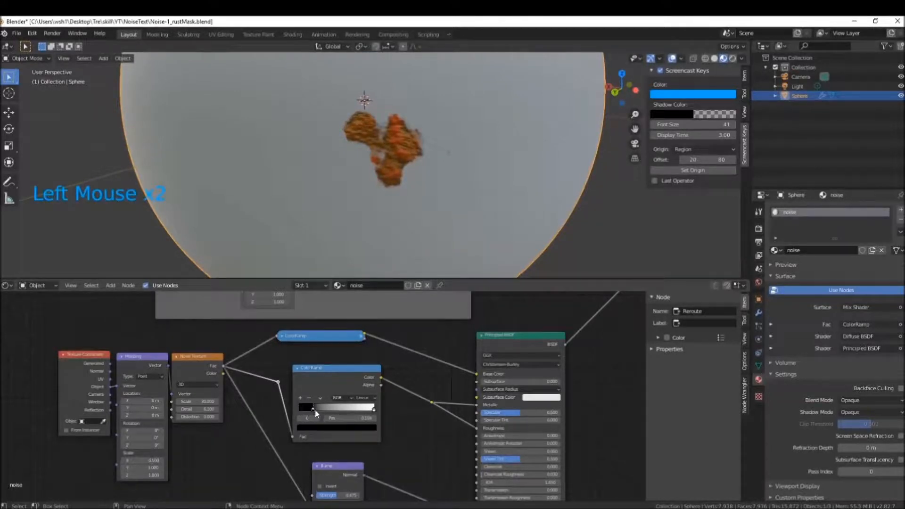
{"action": "middle_click_drag", "start_coordinate": [468, 175], "coordinate": [351, 150]}
{"action": "scroll", "coordinate": [343, 143], "scroll_direction": "up", "scroll_amount": 3}
{"action": "left_click_drag", "start_coordinate": [323, 406], "coordinate": [304, 408]}
{"action": "left_click_drag", "start_coordinate": [372, 406], "coordinate": [341, 404]}
{"action": "left_click_drag", "start_coordinate": [349, 407], "coordinate": [353, 408]}
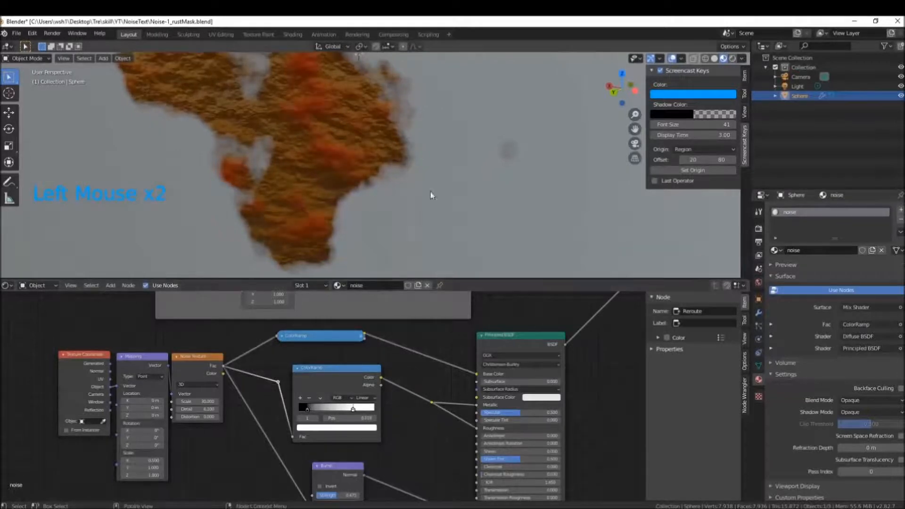
- Shift the new ColorRamp's black stop slightly further toward the white stop
{"action": "middle_click_drag", "start_coordinate": [430, 196], "coordinate": [372, 186]}
{"action": "scroll", "coordinate": [434, 193], "scroll_direction": "down", "scroll_amount": 3}
{"action": "scroll", "coordinate": [265, 161], "scroll_direction": "up", "scroll_amount": 3}
{"action": "scroll", "coordinate": [264, 162], "scroll_direction": "down", "scroll_amount": 4}
{"action": "left_click_drag", "start_coordinate": [305, 409], "coordinate": [310, 409]}
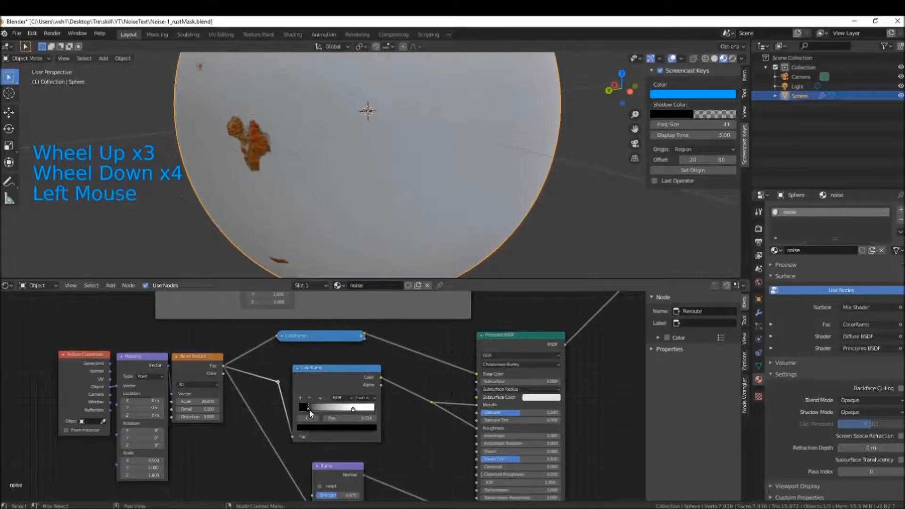
- Examine the rust patches from several sides of the sphere, both close up and from farther away
{"action": "middle_click_drag", "start_coordinate": [310, 73], "coordinate": [320, 97]}
{"action": "scroll", "coordinate": [318, 151], "scroll_direction": "up", "scroll_amount": 4}
{"action": "middle_click_drag", "start_coordinate": [319, 151], "coordinate": [344, 158]}
{"action": "scroll", "coordinate": [306, 141], "scroll_direction": "down", "scroll_amount": 8}
{"action": "middle_click_drag", "start_coordinate": [308, 132], "coordinate": [280, 134]}
{"action": "middle_click_drag", "start_coordinate": [391, 105], "coordinate": [307, 100]}
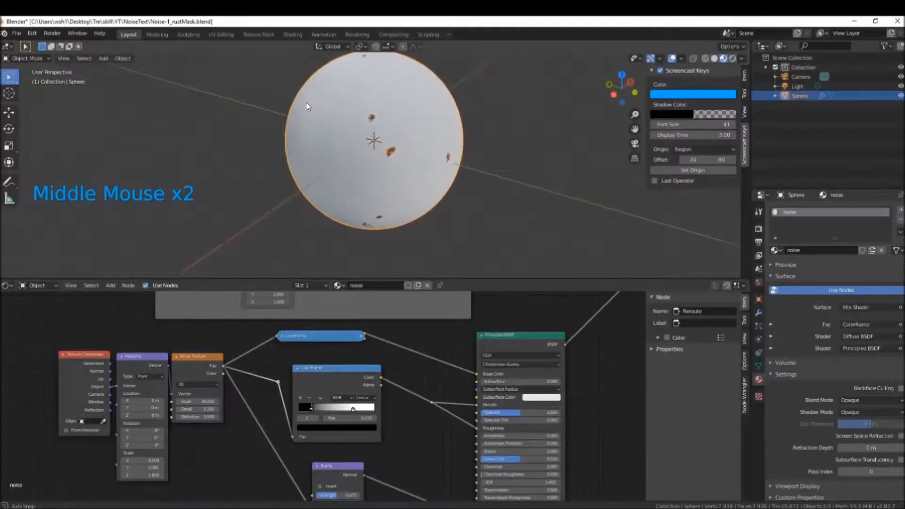
{"action": "left_click", "coordinate": [283, 335]}
{"action": "left_click", "coordinate": [285, 336]}
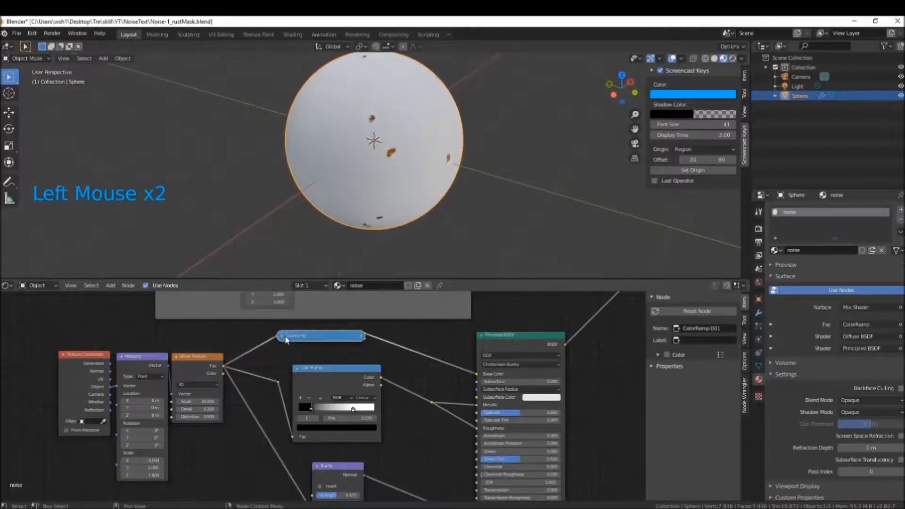
{"action": "middle_click_drag", "start_coordinate": [330, 165], "coordinate": [387, 132]}
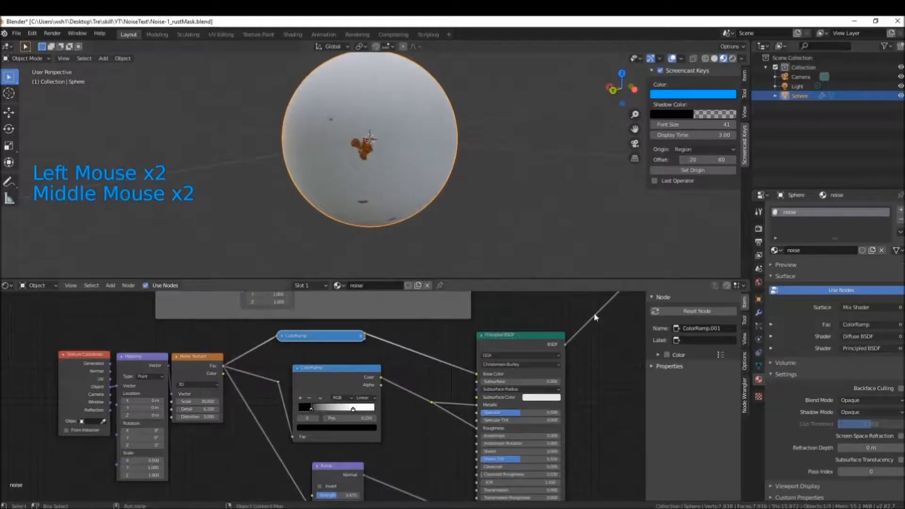
- Move the lower Noise Texture, Mapping and Texture Coordinate nodes slightly closer to the ColorRamps, keeping them in a row
{"action": "scroll", "coordinate": [262, 399], "scroll_direction": "down", "scroll_amount": 3}
{"action": "middle_click_drag", "start_coordinate": [235, 443], "coordinate": [237, 432]}
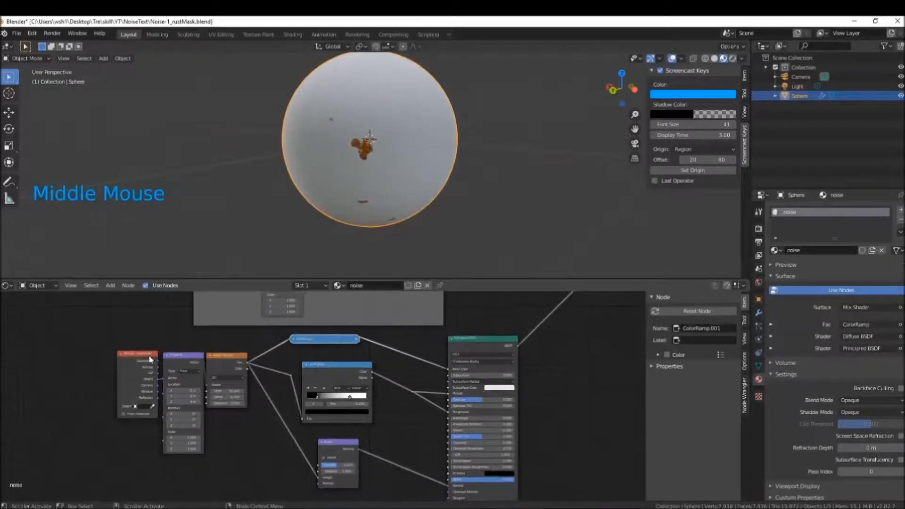
{"action": "left_click_drag", "start_coordinate": [227, 362], "coordinate": [240, 374]}
{"action": "left_click_drag", "start_coordinate": [187, 356], "coordinate": [196, 367]}
{"action": "left_click_drag", "start_coordinate": [141, 354], "coordinate": [151, 368]}
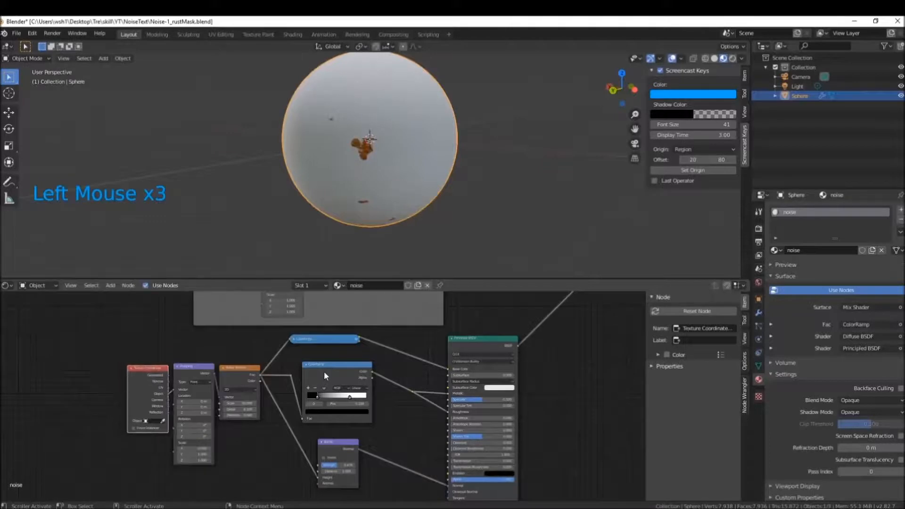
- Remove the reroute point before the new ColorRamp while keeping its link, and move the ramp closer to the Noise Texture
{"action": "left_click", "coordinate": [291, 377]}
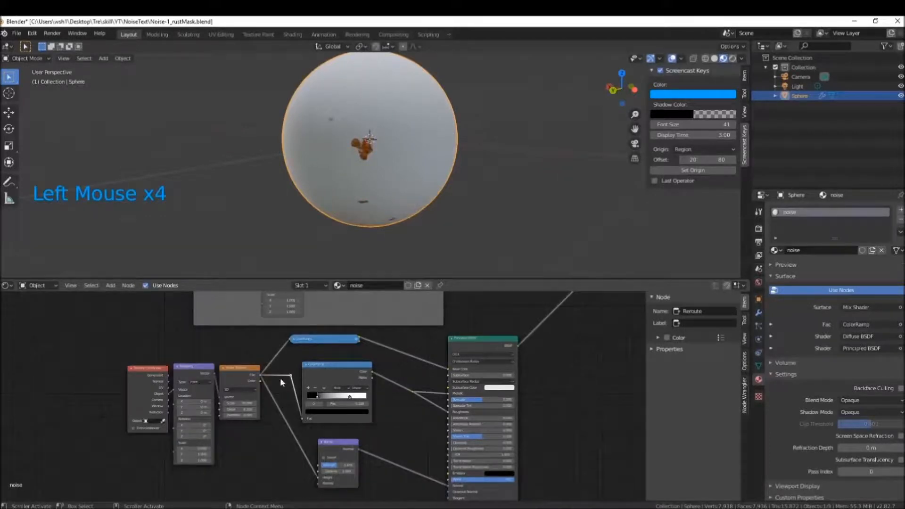
{"action": "left_click_drag", "start_coordinate": [326, 369], "coordinate": [326, 372]}
{"action": "left_click", "coordinate": [291, 377]}
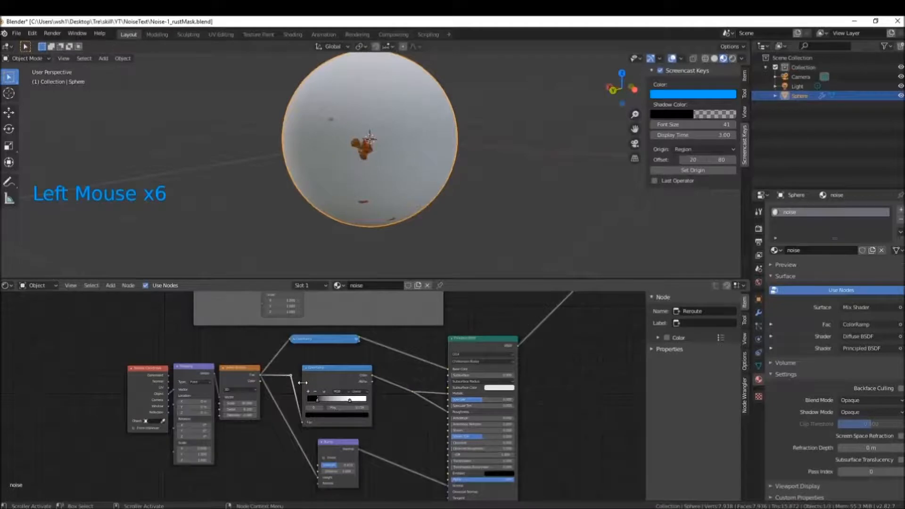
{"action": "key", "text": "ctrl+x"}
{"action": "left_click_drag", "start_coordinate": [326, 368], "coordinate": [297, 374]}
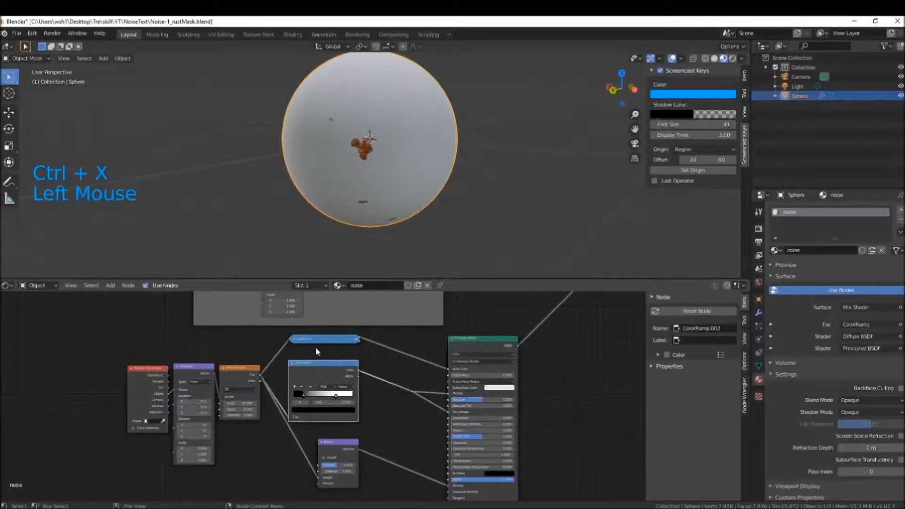
- Collapse the new ColorRamp and stack both ramps and the Bump node compactly beside the Noise Texture
{"action": "left_click", "coordinate": [295, 363]}
{"action": "left_click_drag", "start_coordinate": [315, 339], "coordinate": [321, 355]}
{"action": "left_click_drag", "start_coordinate": [321, 443], "coordinate": [293, 405]}
- Move the Principled BSDF and its neighbouring reroute point closer to the ColorRamps and Bump node
{"action": "left_click", "coordinate": [473, 337]}
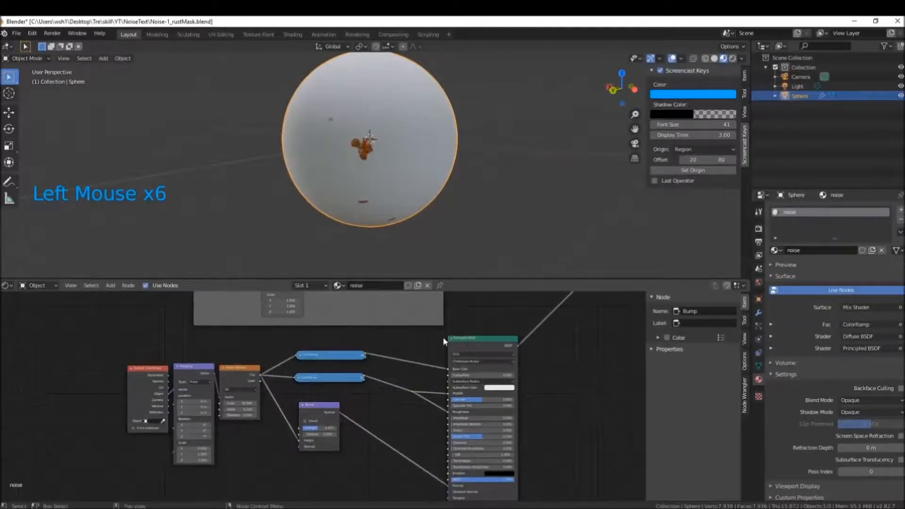
{"action": "left_click_drag", "start_coordinate": [473, 337], "coordinate": [446, 334]}
{"action": "left_click", "coordinate": [415, 393]}
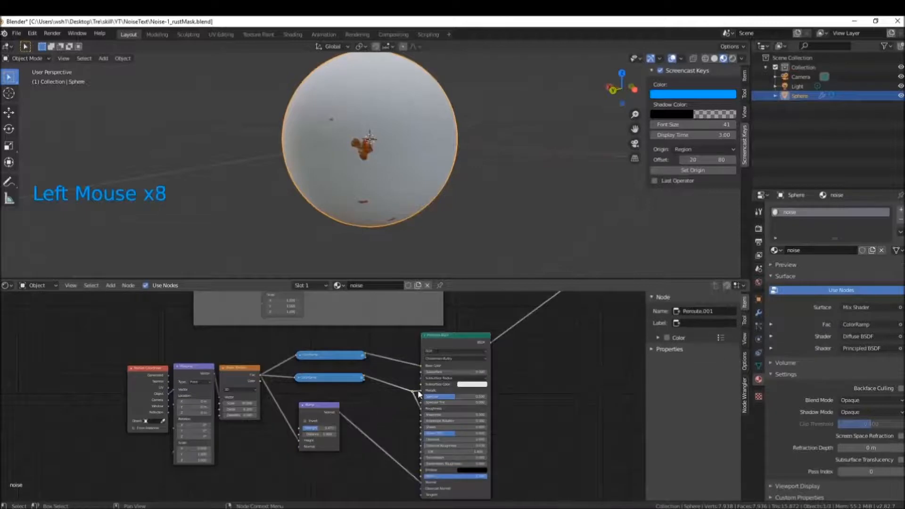
{"action": "left_click", "coordinate": [457, 335], "text": "shift"}
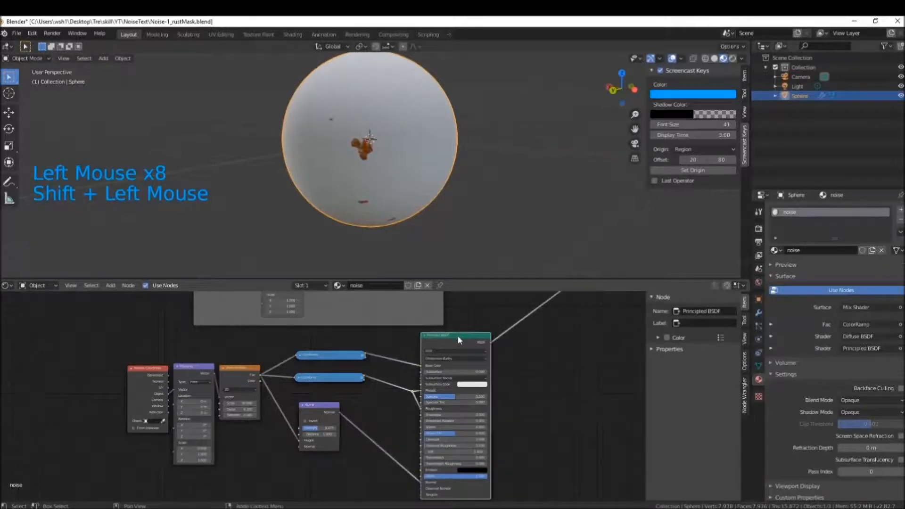
{"action": "key", "text": "g"}
{"action": "left_click", "coordinate": [426, 342]}
- Select all the rust nodes, including the Principled BSDF, and join them in a frame
{"action": "key", "text": "b"}
{"action": "left_click_drag", "start_coordinate": [63, 325], "coordinate": [560, 502]}
{"action": "scroll", "coordinate": [451, 393], "scroll_direction": "down", "scroll_amount": 4}
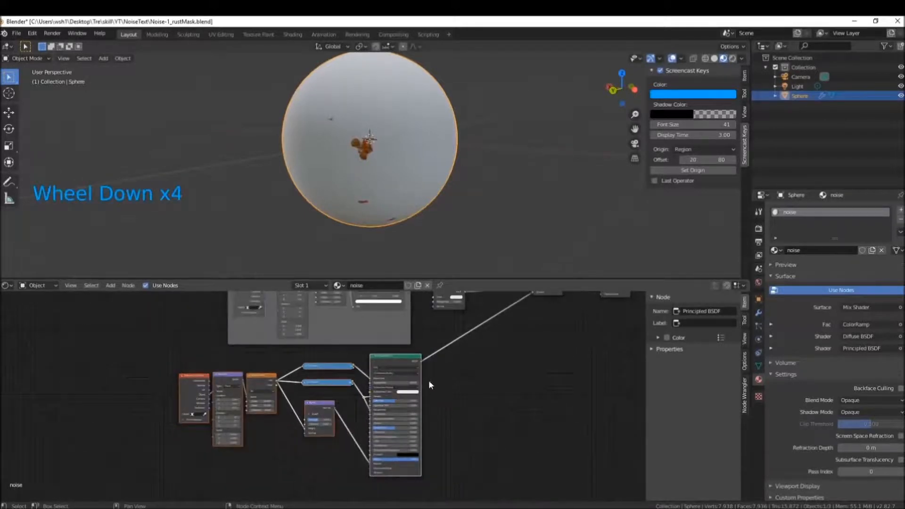
{"action": "left_click", "coordinate": [399, 368], "text": "shift"}
{"action": "left_click", "coordinate": [398, 368], "text": "shift"}
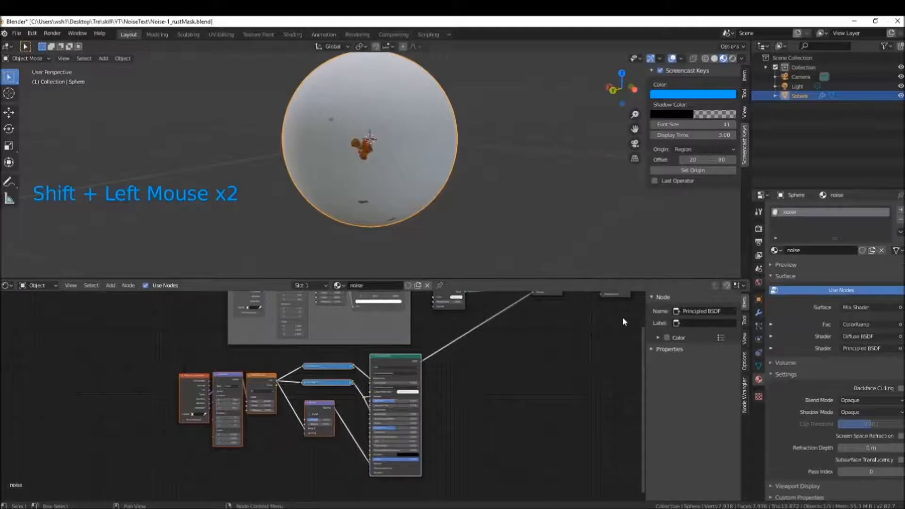
{"action": "key", "text": "shift+p"}
- Label the new node frame "rust"
{"action": "middle_click_drag", "start_coordinate": [335, 380], "coordinate": [349, 403]}
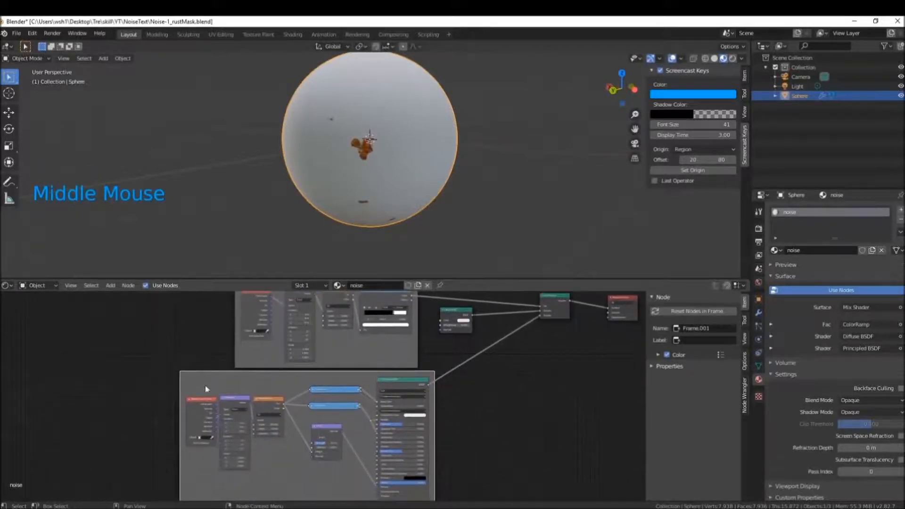
{"action": "left_click", "coordinate": [745, 323]}
{"action": "left_click", "coordinate": [745, 303]}
{"action": "left_click", "coordinate": [720, 339]}
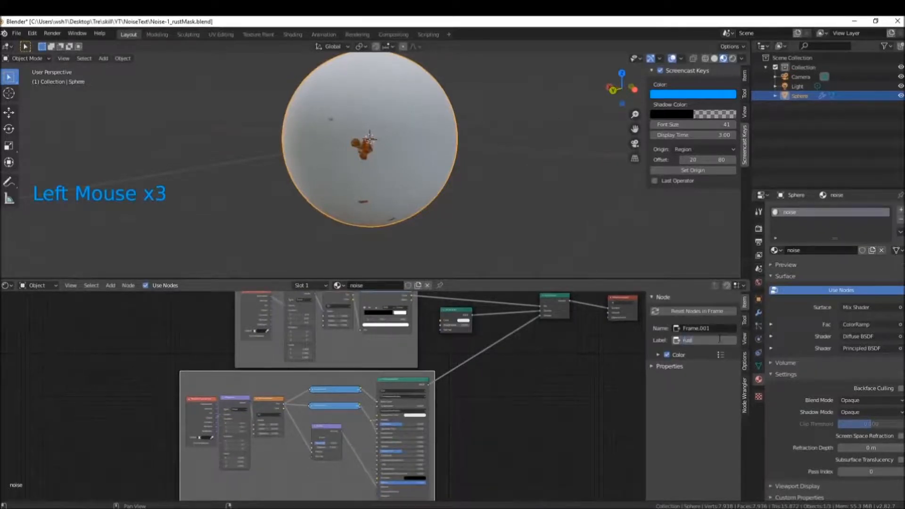
{"action": "key", "text": "Return"}
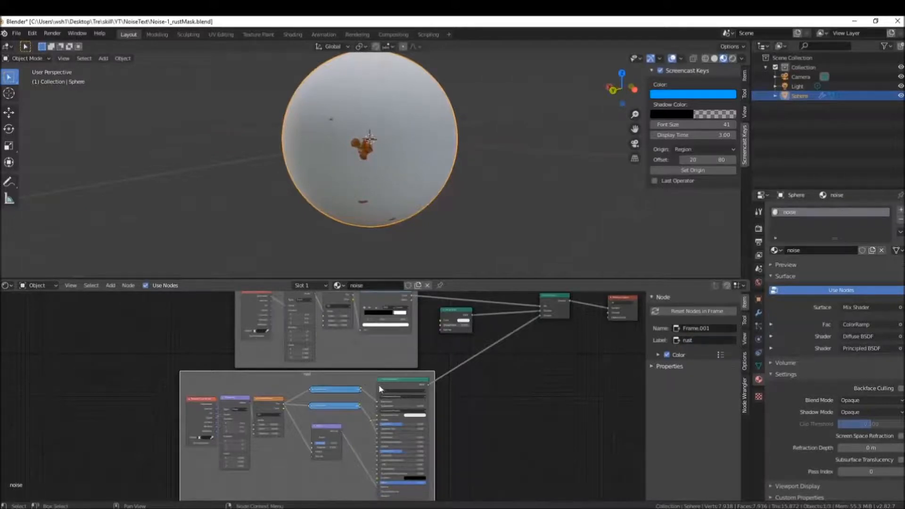
- Switch to VLC media player to view the spinning-sphere reference video and compare it with the sphere in Blender
{"action": "scroll", "coordinate": [371, 372], "scroll_direction": "down", "scroll_amount": 4}
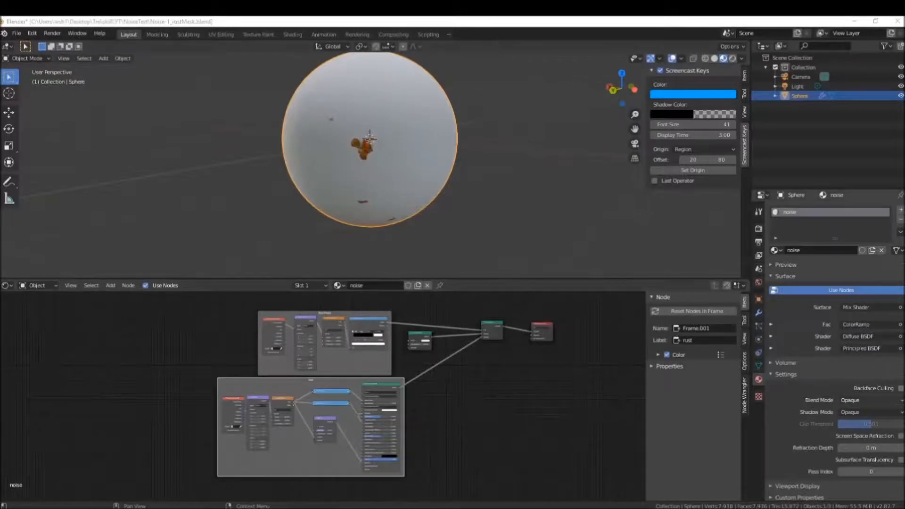
{"action": "key", "text": "alt+Tab"}
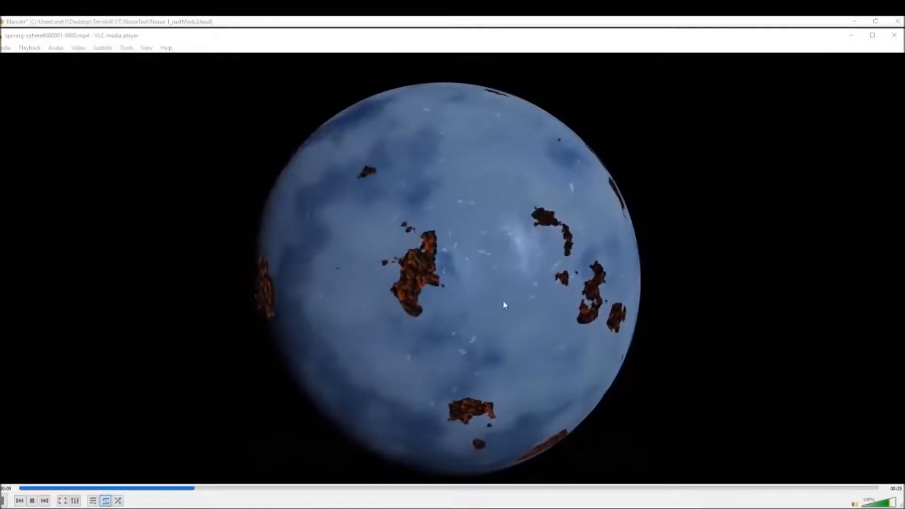
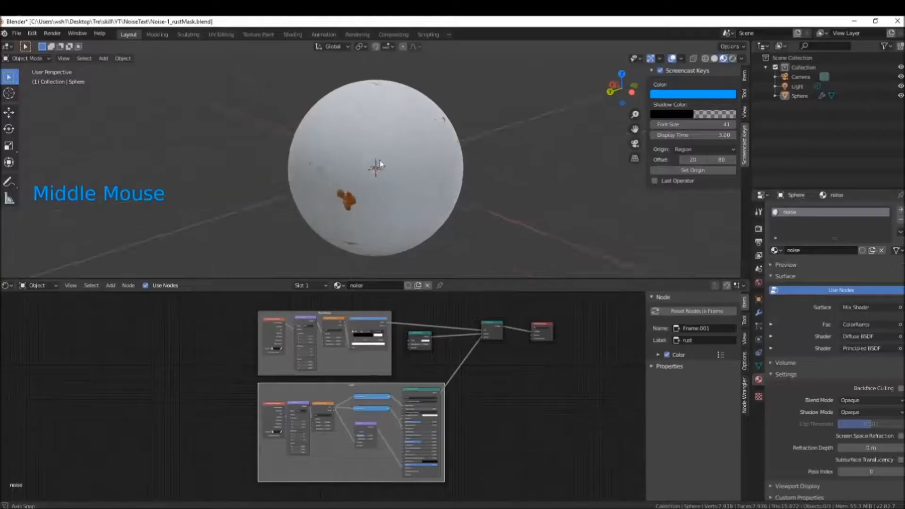
{"action": "scroll", "coordinate": [380, 164], "scroll_direction": "up", "scroll_amount": 4}
{"action": "middle_click_drag", "start_coordinate": [380, 156], "coordinate": [354, 172]}
- Make room in the node tree by moving the rust frame down and outward and the Rust Mask frame slightly up
{"action": "left_click", "coordinate": [375, 389]}
{"action": "left_click", "coordinate": [373, 392]}
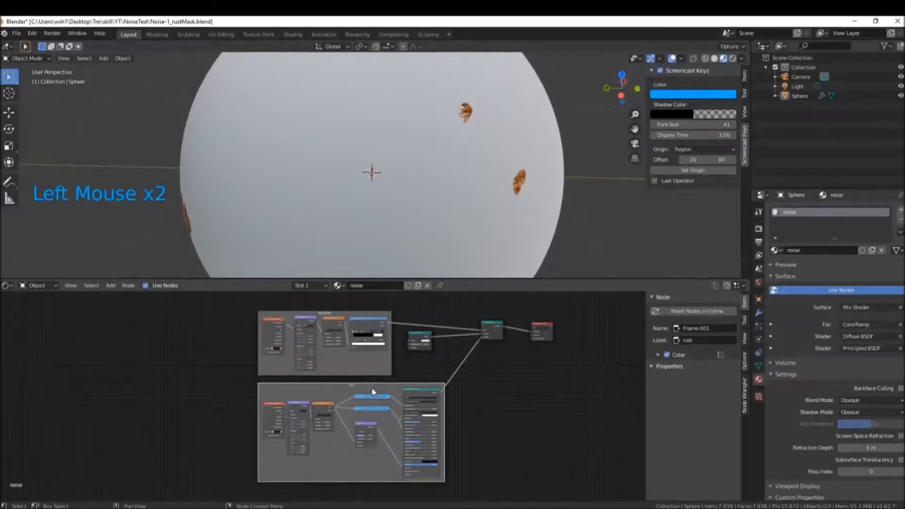
{"action": "key", "text": "g"}
{"action": "left_click", "coordinate": [481, 421]}
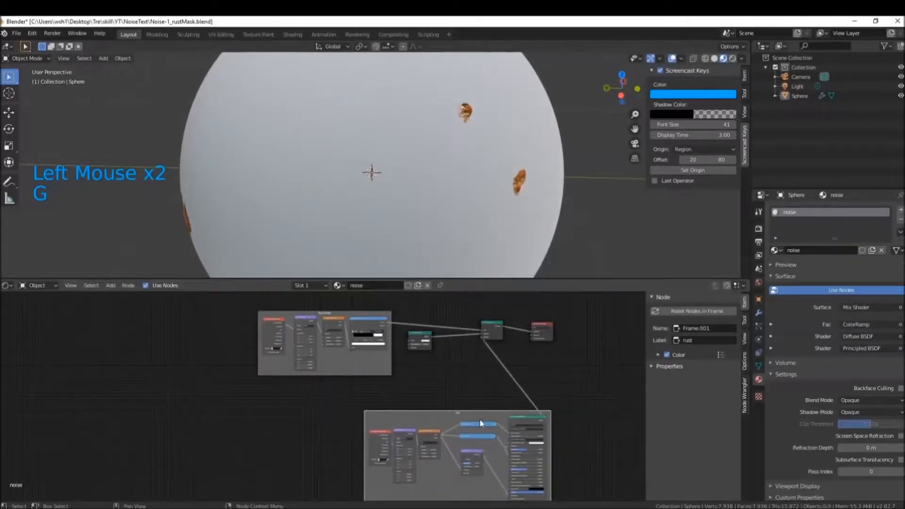
{"action": "left_click_drag", "start_coordinate": [377, 313], "coordinate": [376, 302]}
- Move the Diffuse BSDF node below the Rust Mask frame and change its color to light purple
{"action": "left_click_drag", "start_coordinate": [419, 336], "coordinate": [294, 393]}
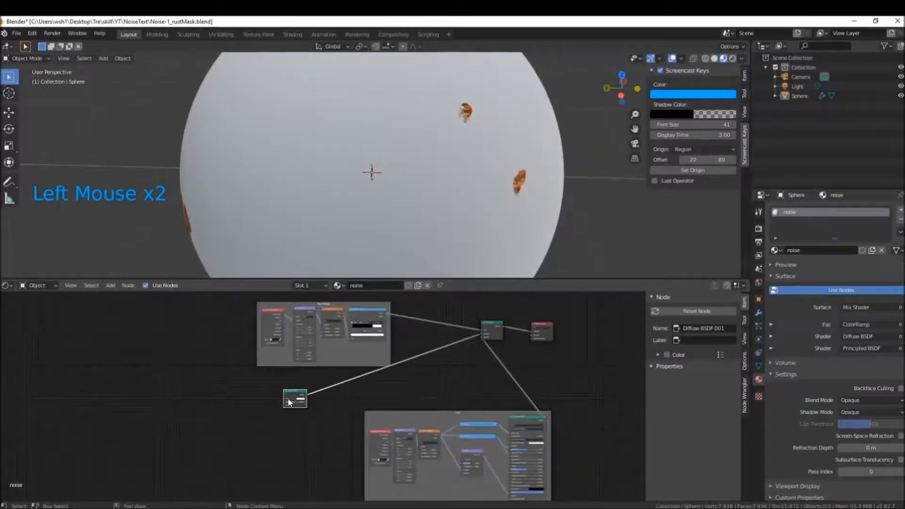
{"action": "scroll", "coordinate": [289, 401], "scroll_direction": "up", "scroll_amount": 11}
{"action": "left_click", "coordinate": [273, 403]}
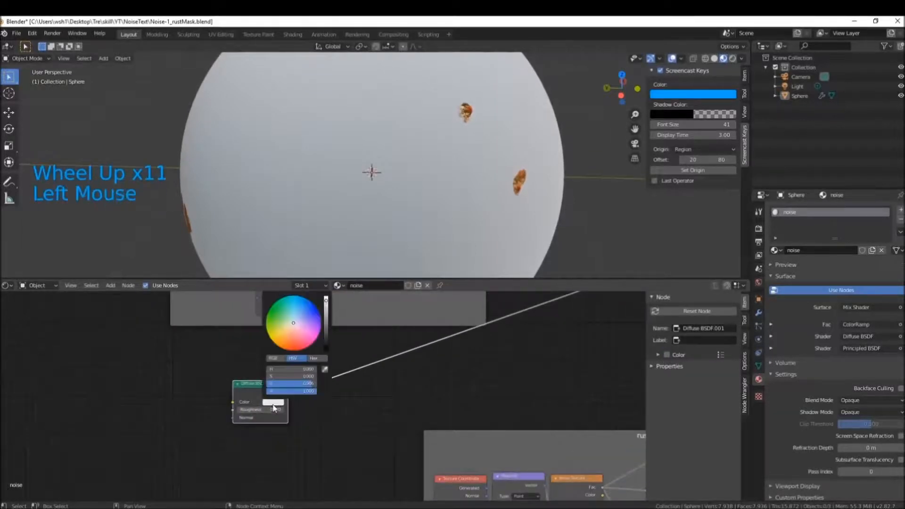
{"action": "mouse_move", "coordinate": [294, 323]}
{"action": "left_mouse_down"}
{"action": "mouse_move", "coordinate": [306, 300]}
{"action": "mouse_move", "coordinate": [268, 319]}
{"action": "mouse_move", "coordinate": [306, 301]}
{"action": "mouse_move", "coordinate": [310, 344]}
{"action": "mouse_move", "coordinate": [313, 304]}
{"action": "mouse_move", "coordinate": [272, 341]}
{"action": "mouse_move", "coordinate": [291, 312]}
{"action": "mouse_move", "coordinate": [311, 323]}
{"action": "left_mouse_up"}
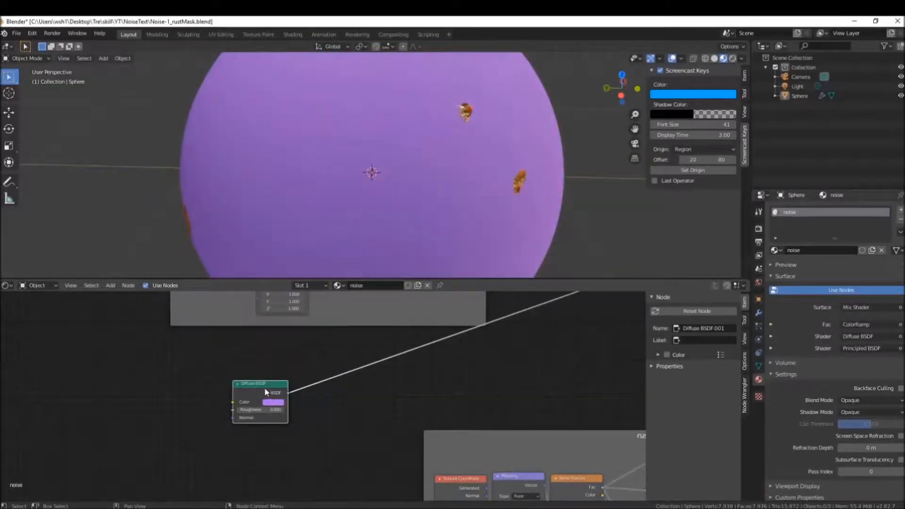
{"action": "left_click_drag", "start_coordinate": [266, 392], "coordinate": [267, 386]}
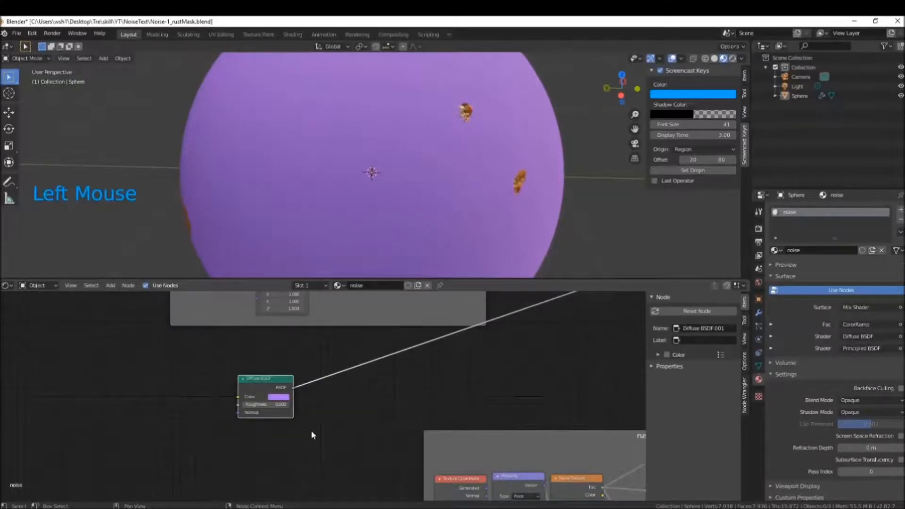
- Add a Principled BSDF node and insert it on the link between the Diffuse BSDF and the Mix Shader
{"action": "key", "text": "shift+a"}
{"action": "left_click", "coordinate": [295, 396]}
{"action": "type", "text": "priun"}
{"action": "key", "text": "BackSpace"}
{"action": "key", "text": "BackSpace"}
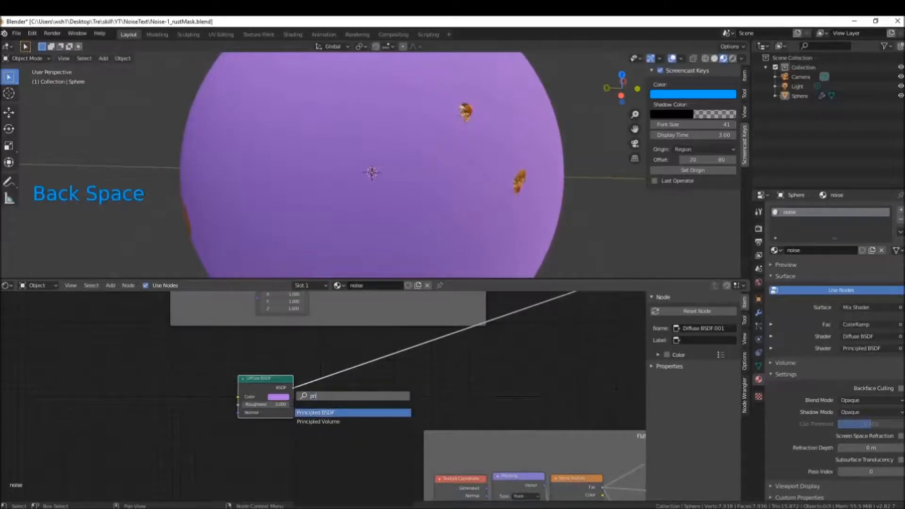
{"action": "left_click", "coordinate": [334, 413]}
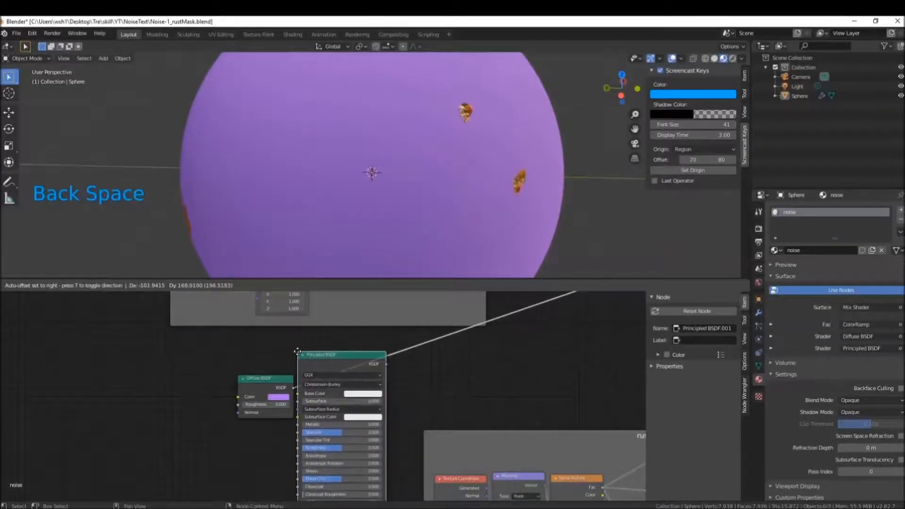
{"action": "left_click", "coordinate": [351, 362]}
- Delete the Diffuse BSDF node and position the new Principled BSDF in its place below the Rust Mask frame
{"action": "left_click", "coordinate": [266, 388]}
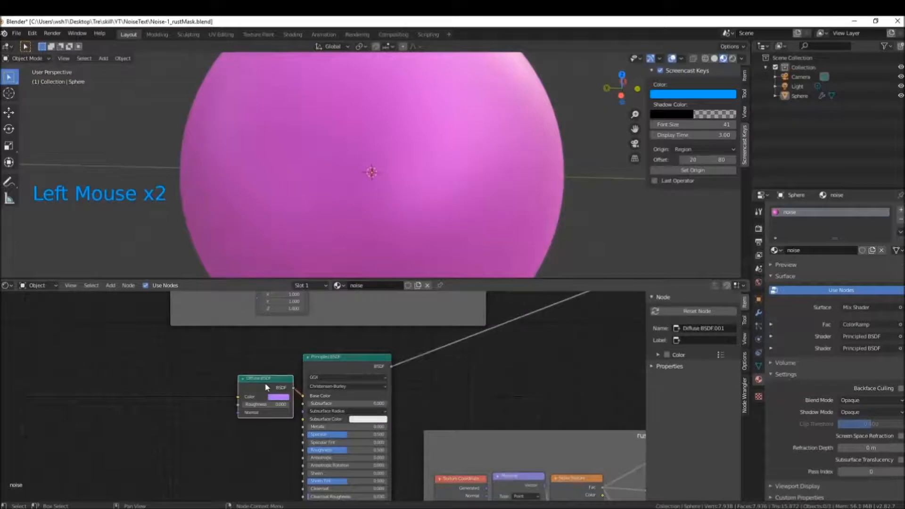
{"action": "key", "text": "x"}
{"action": "left_click_drag", "start_coordinate": [341, 358], "coordinate": [291, 363]}
{"action": "scroll", "coordinate": [367, 370], "scroll_direction": "down", "scroll_amount": 11}
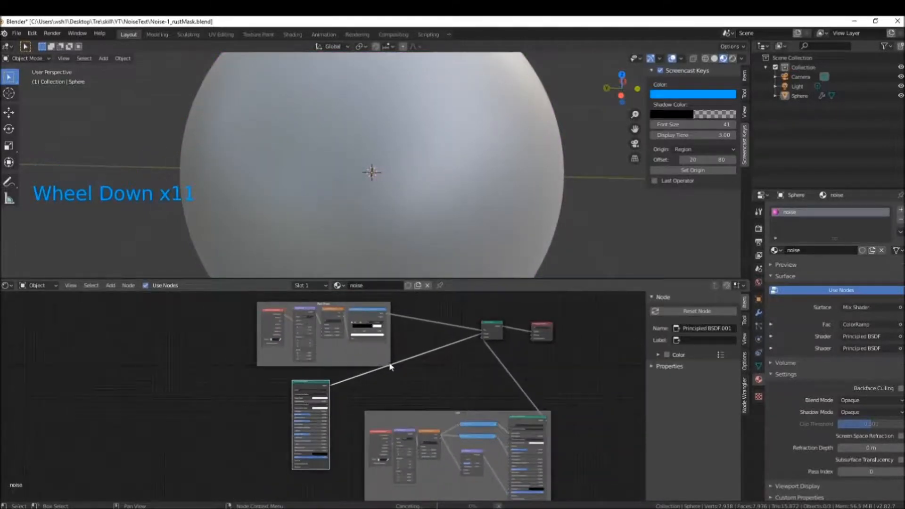
{"action": "scroll", "coordinate": [296, 390], "scroll_direction": "up", "scroll_amount": 6}
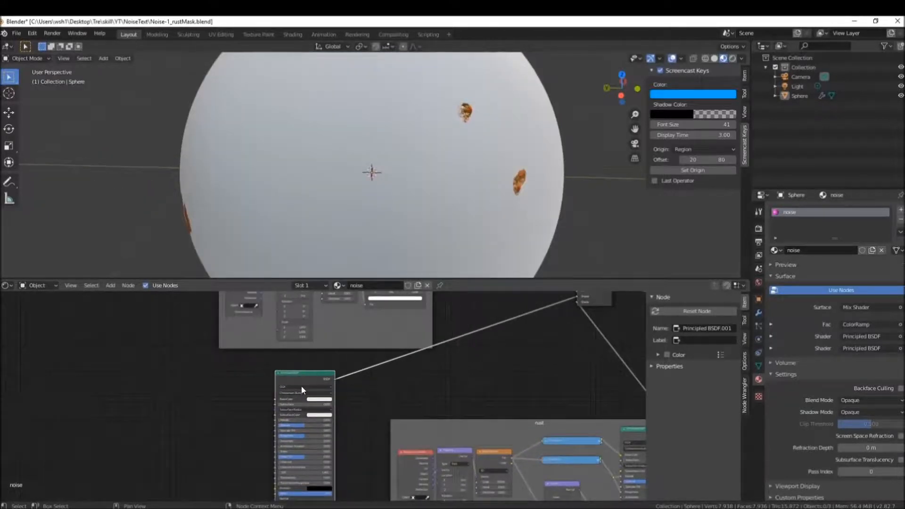
{"action": "left_click_drag", "start_coordinate": [301, 400], "coordinate": [327, 392]}
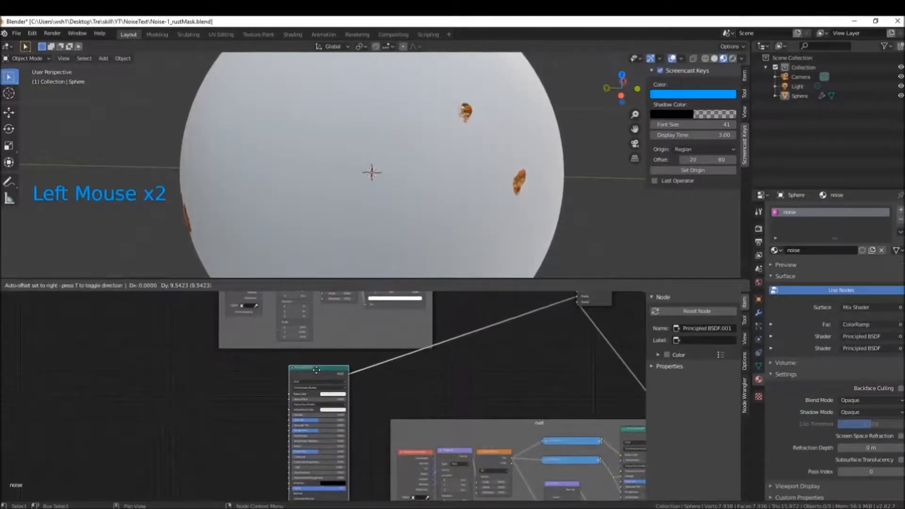
{"action": "middle_click_drag", "start_coordinate": [274, 388], "coordinate": [211, 370]}
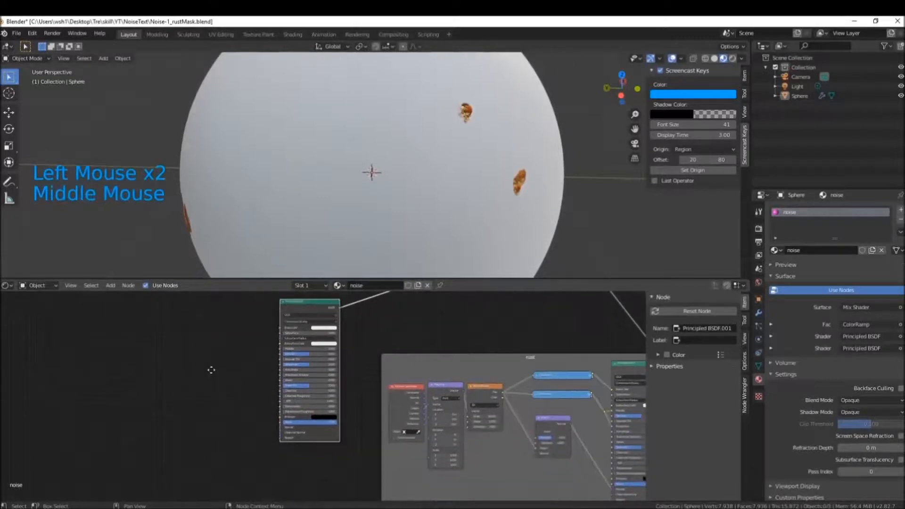
- Add a Noise Texture node to the left of the Principled BSDF outside the rust frame
{"action": "scroll", "coordinate": [541, 406], "scroll_direction": "down", "scroll_amount": 3}
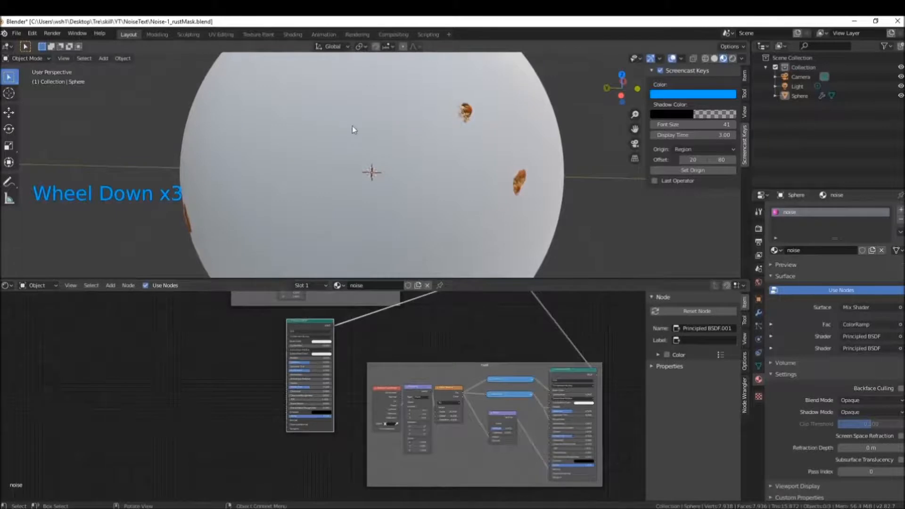
{"action": "left_click", "coordinate": [309, 322]}
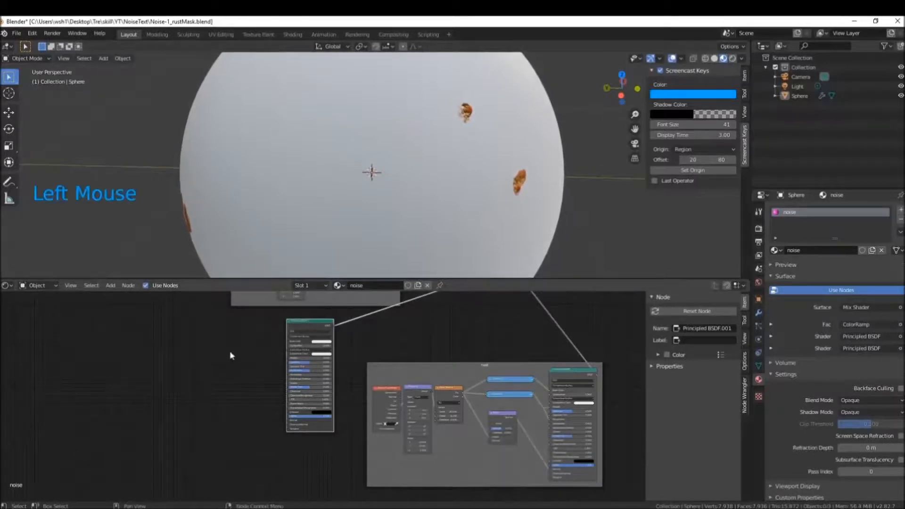
{"action": "left_click", "coordinate": [214, 383]}
{"action": "key", "text": "shift+a"}
{"action": "left_click", "coordinate": [214, 385]}
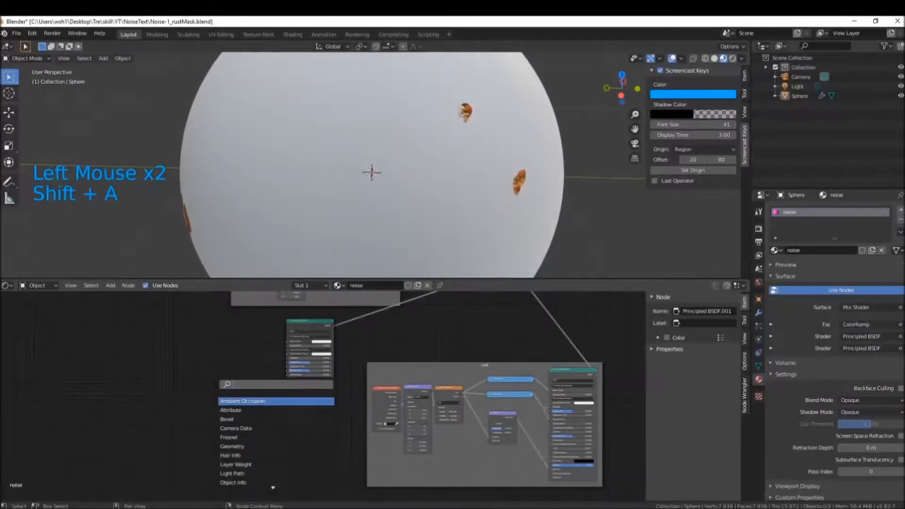
{"action": "type", "text": "noi"}
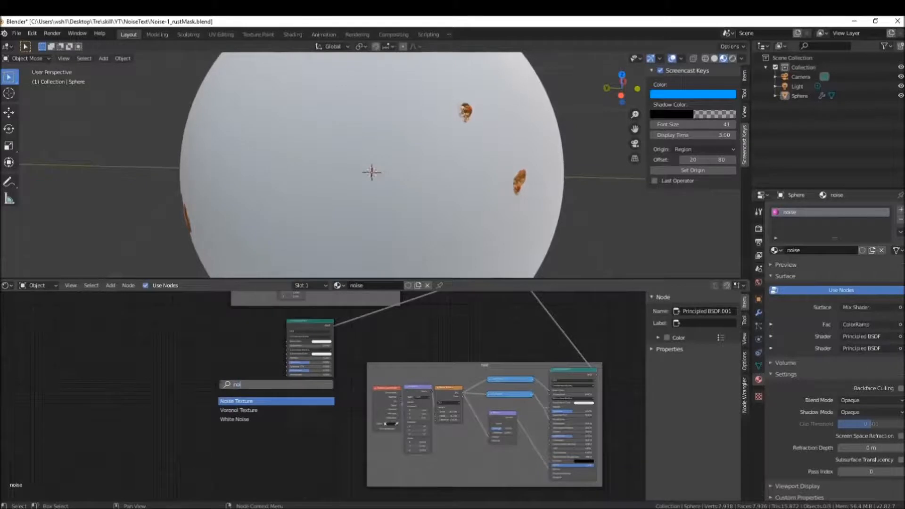
{"action": "left_click", "coordinate": [229, 401]}
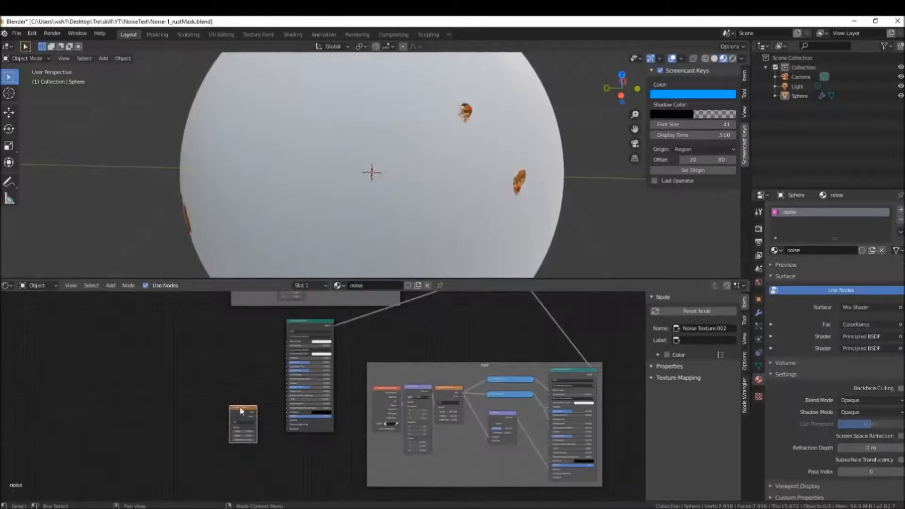
{"action": "left_click", "coordinate": [243, 411]}
- Add a Bump node, connecting the noise Fac to its Height and its output to the Principled BSDF's Normal
{"action": "key", "text": "shift+a"}
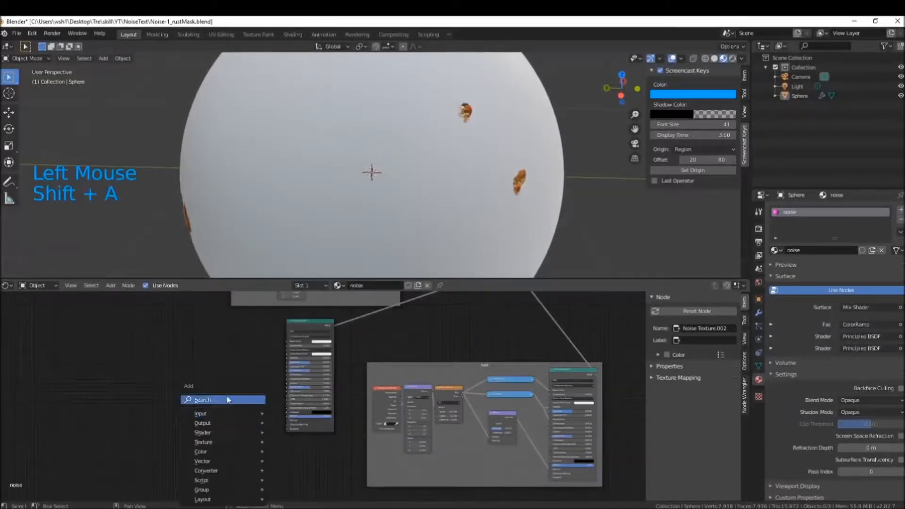
{"action": "left_click", "coordinate": [228, 400]}
{"action": "type", "text": "bumpd"}
{"action": "key", "text": "BackSpace"}
{"action": "left_click", "coordinate": [240, 412]}
{"action": "left_click", "coordinate": [252, 448]}
{"action": "left_click", "coordinate": [238, 408]}
{"action": "left_click_drag", "start_coordinate": [237, 409], "coordinate": [251, 442]}
{"action": "left_click", "coordinate": [272, 429]}
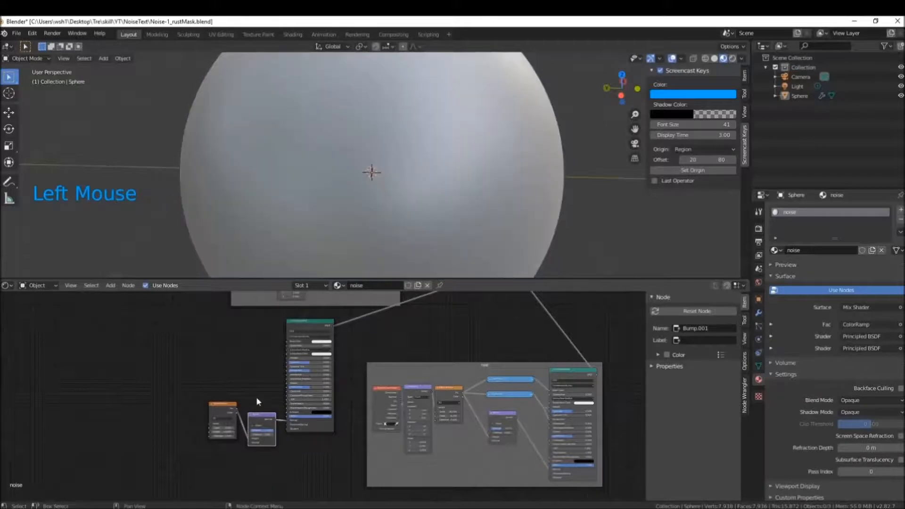
- Add a Texture Coordinate node to the left of the new Noise Texture node
{"action": "scroll", "coordinate": [254, 402], "scroll_direction": "up", "scroll_amount": 11}
{"action": "middle_click_drag", "start_coordinate": [110, 422], "coordinate": [172, 391]}
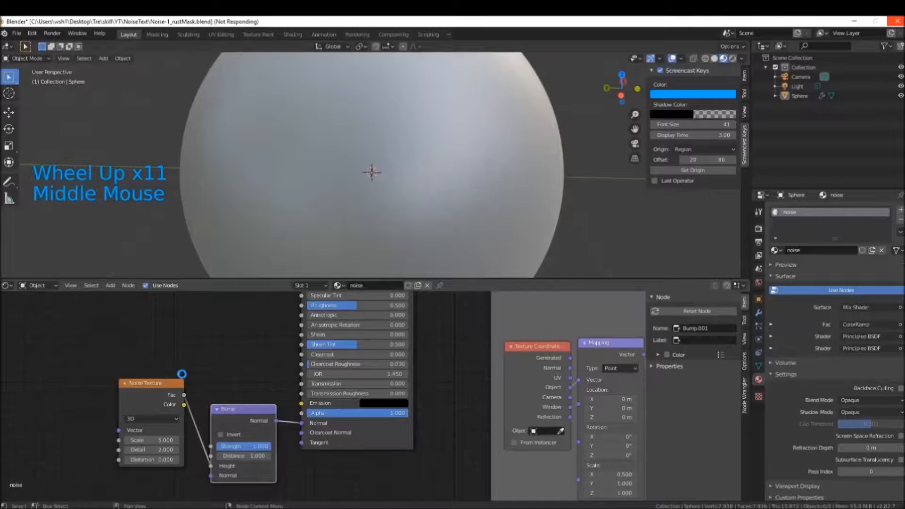
{"action": "scroll", "coordinate": [216, 339], "scroll_direction": "down", "scroll_amount": 6}
{"action": "middle_click_drag", "start_coordinate": [216, 338], "coordinate": [255, 341]}
{"action": "left_click_drag", "start_coordinate": [222, 394], "coordinate": [225, 408]}
{"action": "left_click", "coordinate": [173, 400]}
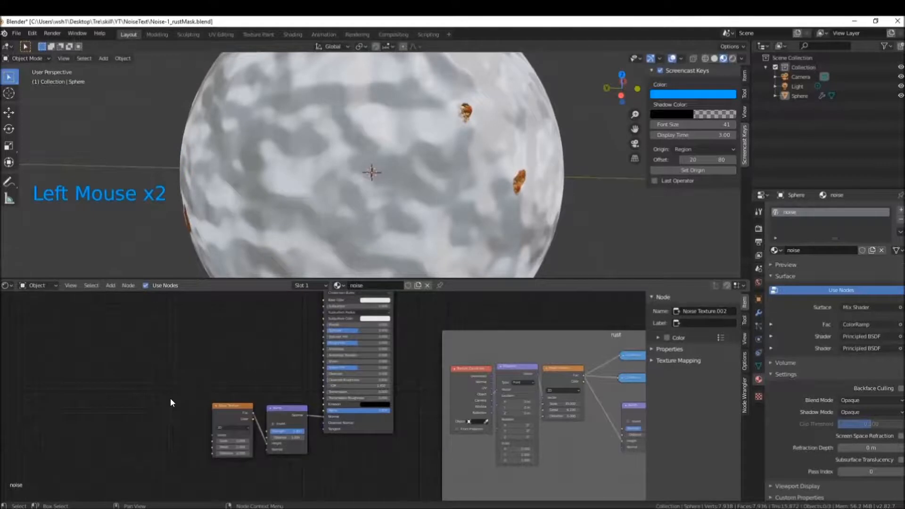
{"action": "left_click", "coordinate": [238, 409]}
{"action": "key", "text": "shift+a"}
{"action": "type", "text": "text"}
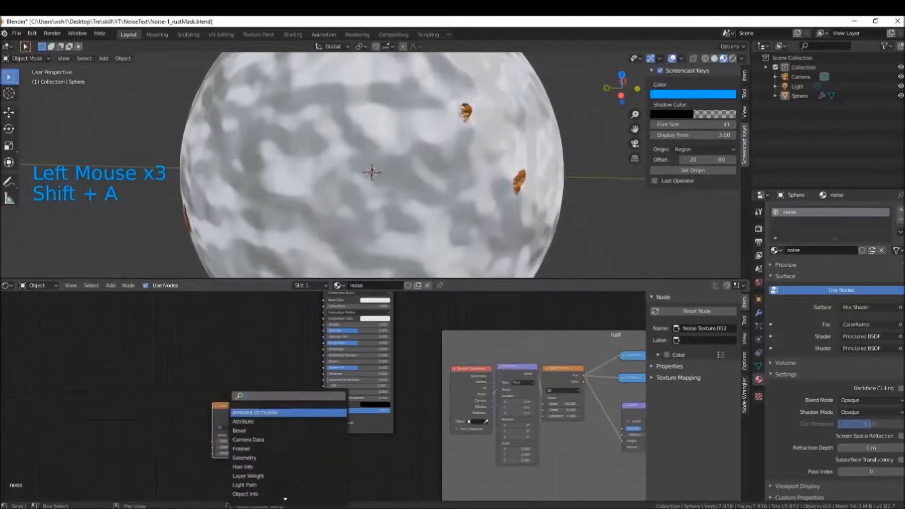
{"action": "key", "text": "Return"}
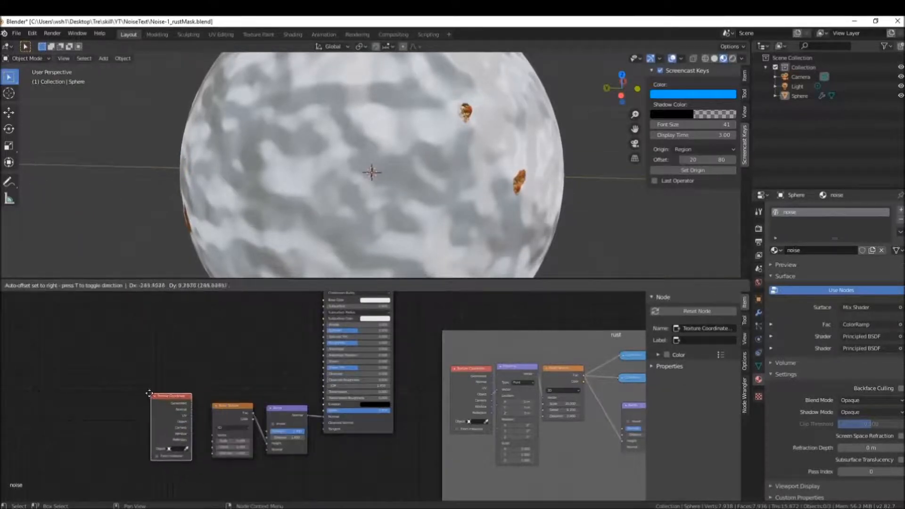
{"action": "left_click", "coordinate": [155, 398]}
- Add a Mapping node between the Texture Coordinate and Noise Texture nodes, spacing the neighbouring nodes to make room
{"action": "key", "text": "shift+a"}
{"action": "left_click", "coordinate": [236, 400]}
{"action": "type", "text": "map"}
{"action": "key", "text": "Down"}
{"action": "key", "text": "Return"}
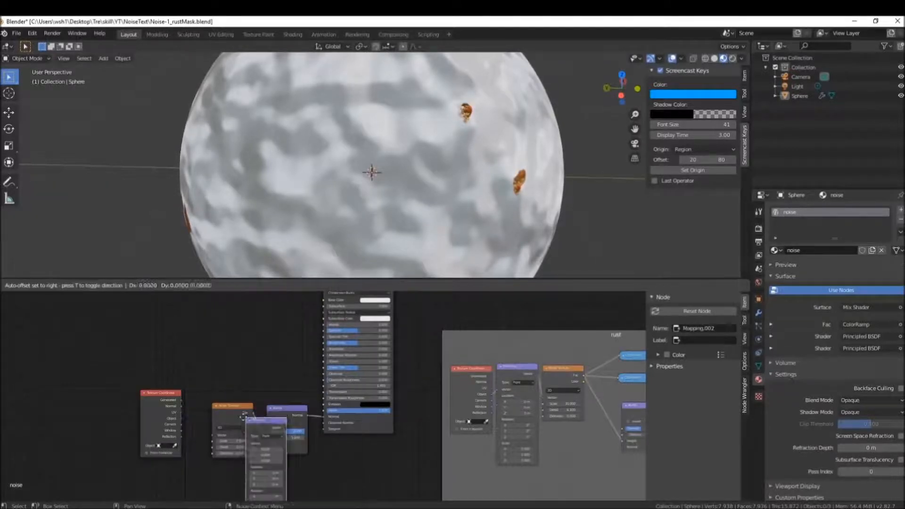
{"action": "left_click", "coordinate": [182, 393]}
{"action": "left_click_drag", "start_coordinate": [165, 392], "coordinate": [142, 392]}
{"action": "mouse_move", "coordinate": [205, 395]}
{"action": "left_mouse_down"}
{"action": "mouse_move", "coordinate": [188, 394]}
{"action": "mouse_move", "coordinate": [223, 396]}
{"action": "left_mouse_up"}
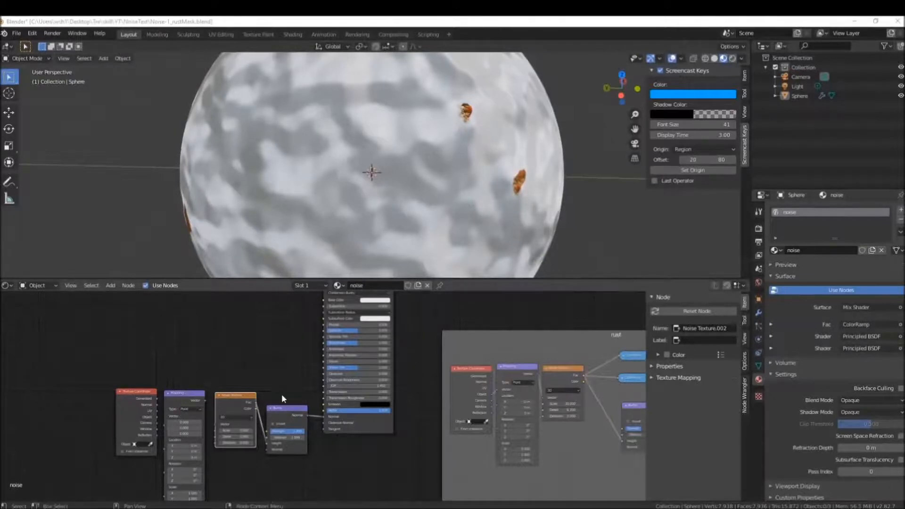
- Connect Object coordinates through the Mapping node to the Noise Texture's Vector and tidy the node row
{"action": "left_click_drag", "start_coordinate": [137, 415], "coordinate": [216, 428]}
{"action": "left_click_drag", "start_coordinate": [235, 395], "coordinate": [217, 409]}
{"action": "left_click_drag", "start_coordinate": [287, 409], "coordinate": [277, 408]}
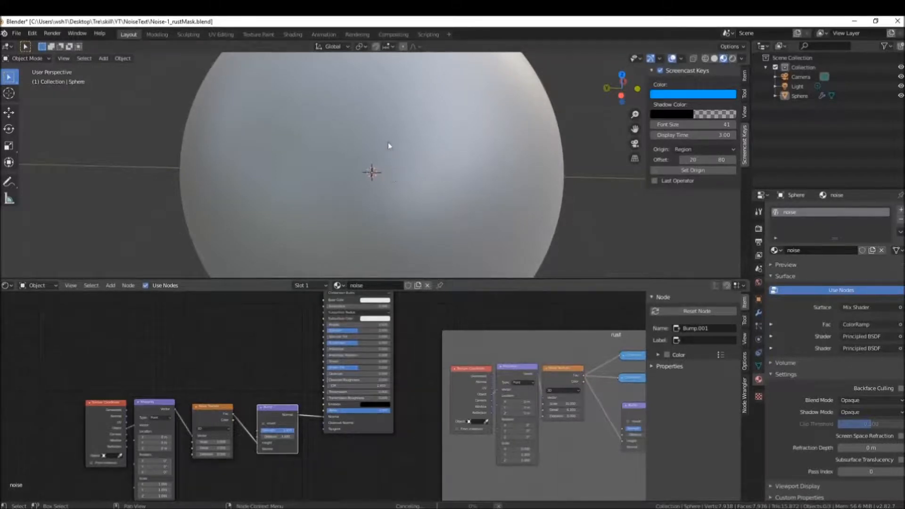
{"action": "middle_click_drag", "start_coordinate": [390, 145], "coordinate": [403, 129]}
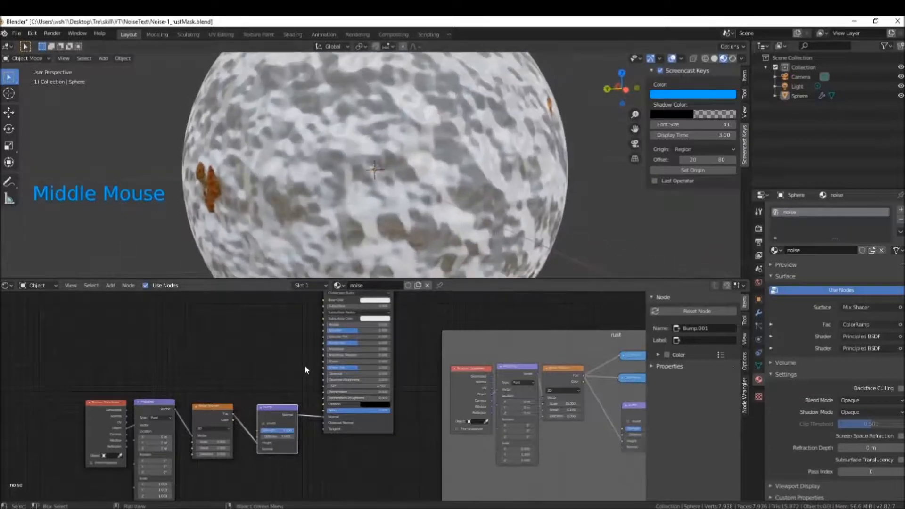
- Set the new Noise Texture's Scale to 1000 and inspect the sphere's surface
{"action": "scroll", "coordinate": [212, 438], "scroll_direction": "up", "scroll_amount": 6}
{"action": "middle_click_drag", "start_coordinate": [189, 386], "coordinate": [257, 390]}
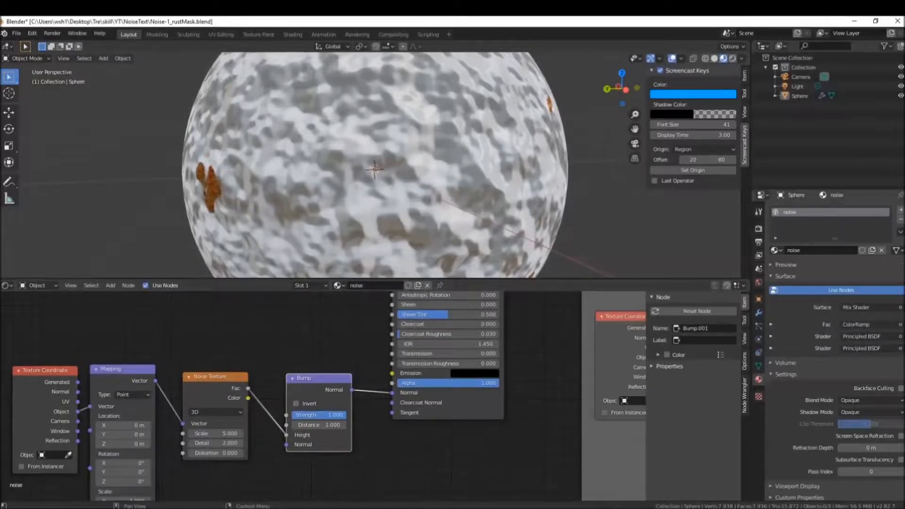
{"action": "left_click", "coordinate": [212, 433]}
{"action": "type", "text": "1000"}
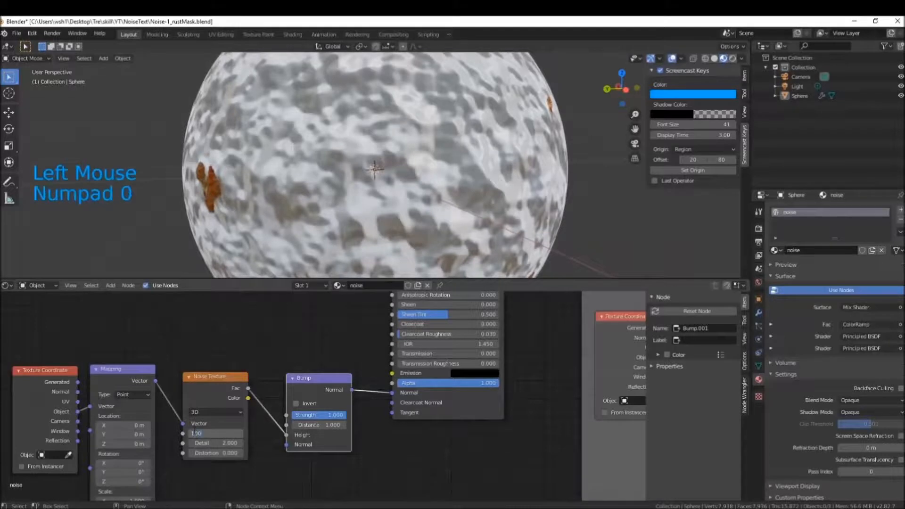
{"action": "key", "text": "Return"}
{"action": "middle_click_drag", "start_coordinate": [312, 155], "coordinate": [250, 157]}
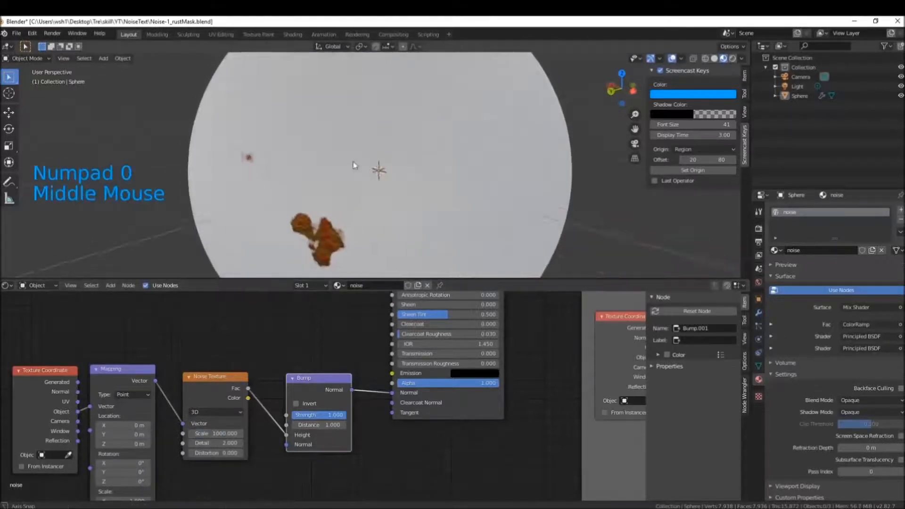
{"action": "scroll", "coordinate": [378, 150], "scroll_direction": "up", "scroll_amount": 3}
{"action": "scroll", "coordinate": [374, 152], "scroll_direction": "down", "scroll_amount": 4}
{"action": "middle_click_drag", "start_coordinate": [372, 153], "coordinate": [397, 153]}
{"action": "scroll", "coordinate": [398, 159], "scroll_direction": "down", "scroll_amount": 3}
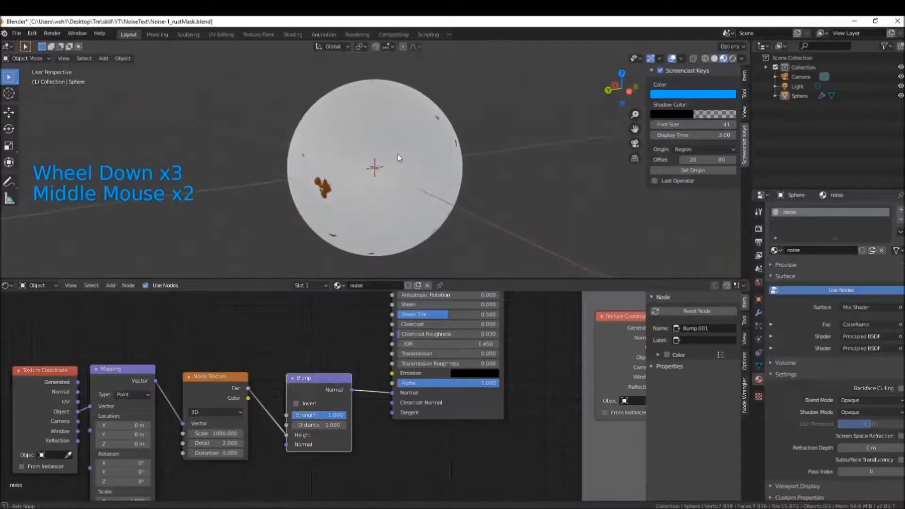
- Set the Bump node's Strength to 0.050 and check the fine bumps on the sphere
{"action": "left_click", "coordinate": [328, 417]}
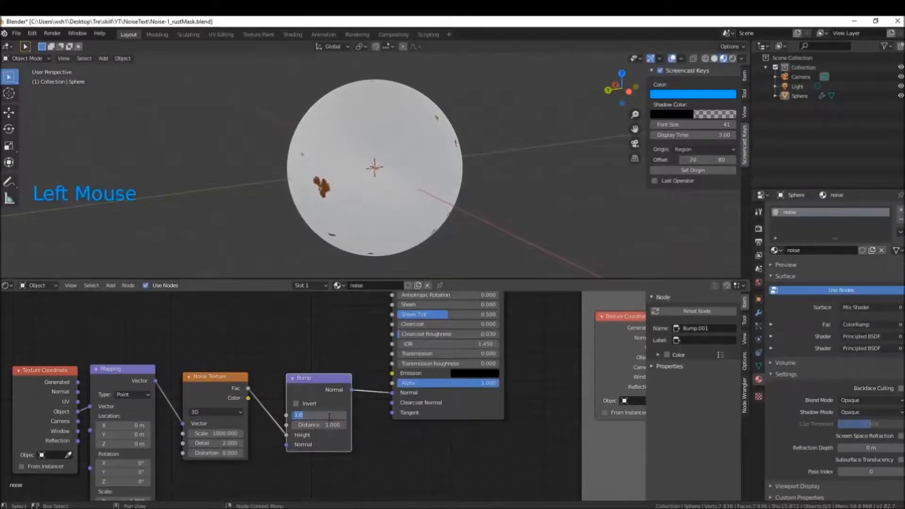
{"action": "key", "text": "Return"}
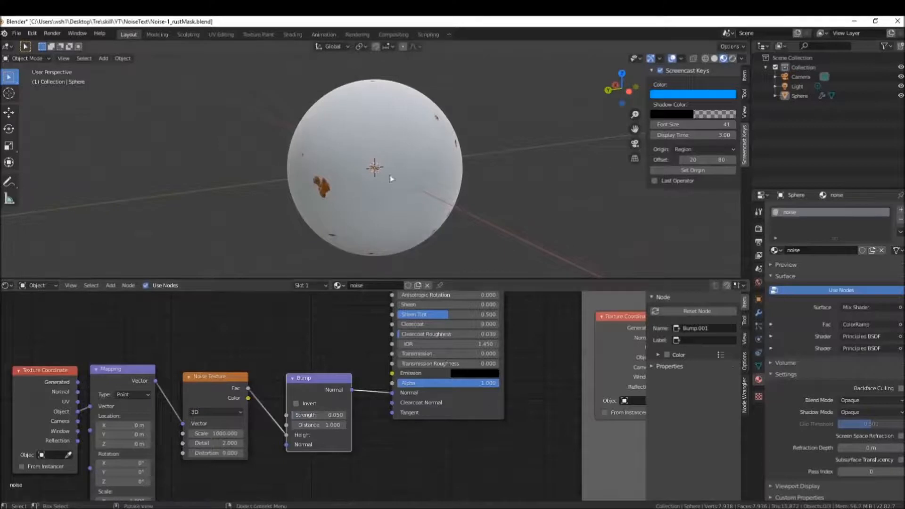
{"action": "scroll", "coordinate": [399, 162], "scroll_direction": "up", "scroll_amount": 7}
{"action": "middle_click_drag", "start_coordinate": [399, 166], "coordinate": [361, 165]}
{"action": "scroll", "coordinate": [370, 175], "scroll_direction": "down", "scroll_amount": 3}
{"action": "scroll", "coordinate": [396, 167], "scroll_direction": "up", "scroll_amount": 3}
{"action": "scroll", "coordinate": [396, 168], "scroll_direction": "up", "scroll_amount": 1}
{"action": "scroll", "coordinate": [422, 182], "scroll_direction": "down", "scroll_amount": 3}
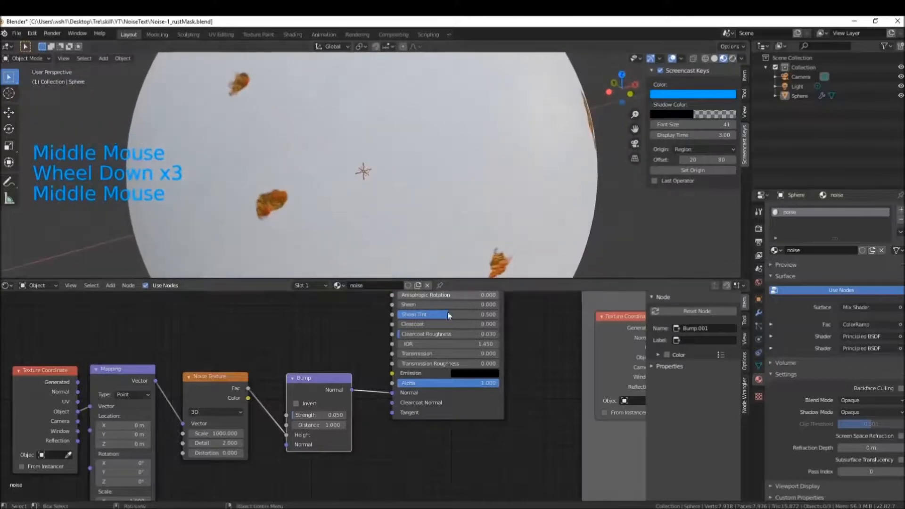
- Try a blue Subsurface Color on the Principled BSDF outside the rust frame
{"action": "scroll", "coordinate": [349, 344], "scroll_direction": "down", "scroll_amount": 7}
{"action": "left_click", "coordinate": [410, 303]}
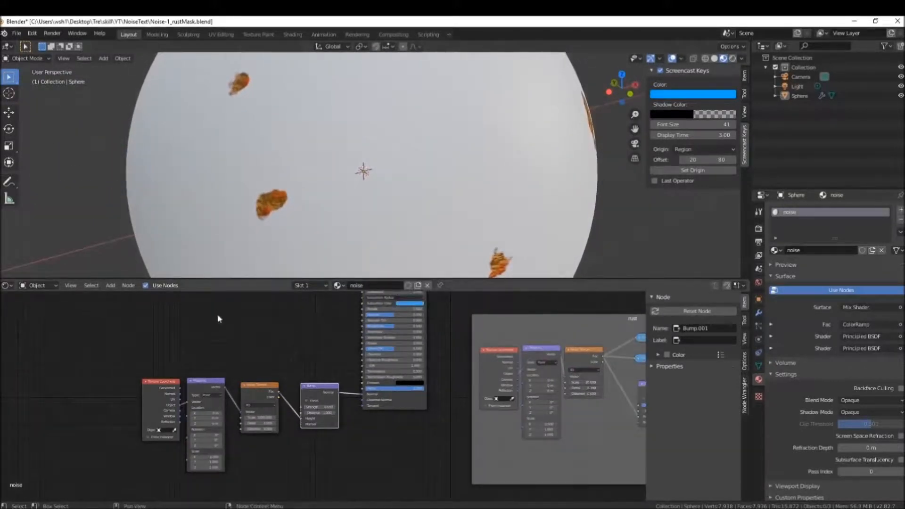
{"action": "middle_click_drag", "start_coordinate": [363, 246], "coordinate": [351, 169]}
{"action": "scroll", "coordinate": [351, 170], "scroll_direction": "down", "scroll_amount": 4}
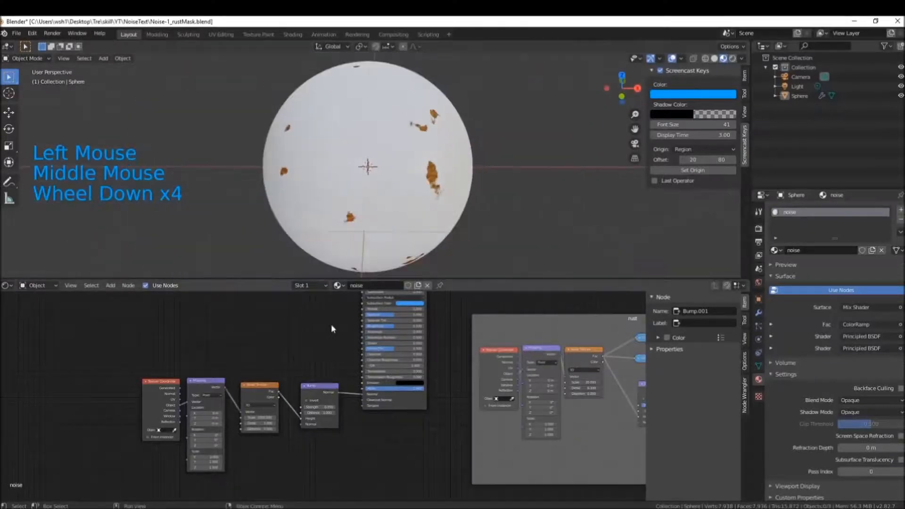
{"action": "scroll", "coordinate": [331, 327], "scroll_direction": "down", "scroll_amount": 6}
{"action": "scroll", "coordinate": [332, 324], "scroll_direction": "up", "scroll_amount": 4}
{"action": "middle_click_drag", "start_coordinate": [389, 327], "coordinate": [367, 374]}
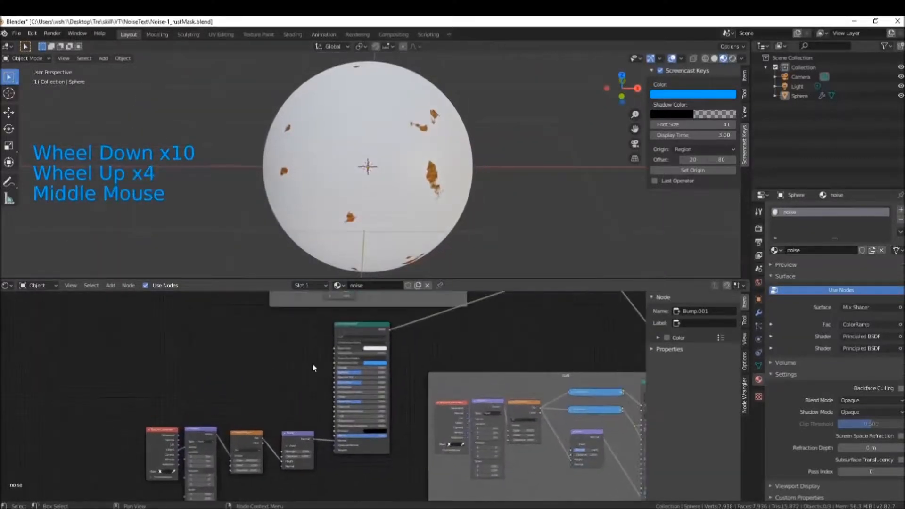
- Try an orange-red Subsurface Color on the same Principled BSDF
{"action": "left_click", "coordinate": [373, 362]}
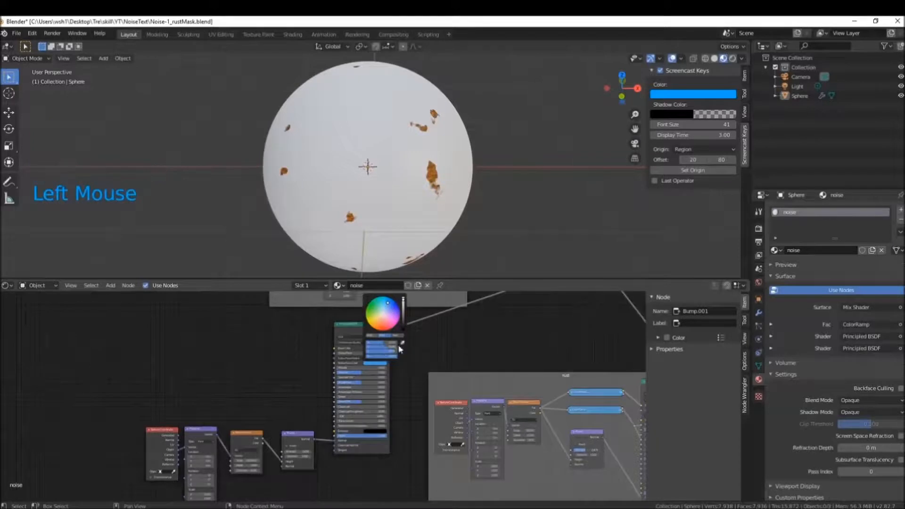
{"action": "left_click_drag", "start_coordinate": [384, 343], "coordinate": [398, 356]}
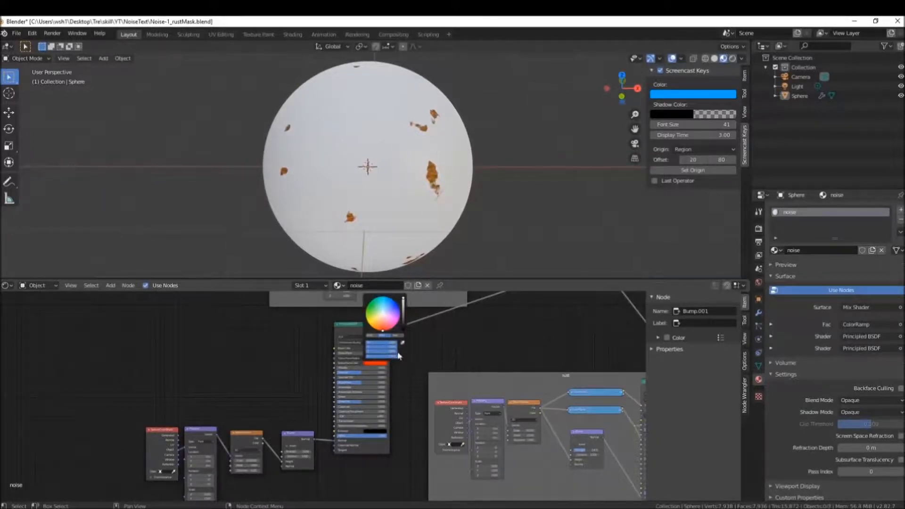
{"action": "left_click", "coordinate": [356, 335]}
- Reset the Principled BSDF's Subsurface Color to its default value
{"action": "scroll", "coordinate": [357, 335], "scroll_direction": "up", "scroll_amount": 9}
{"action": "middle_click_drag", "start_coordinate": [212, 368], "coordinate": [233, 402]}
{"action": "right_click", "coordinate": [380, 383]}
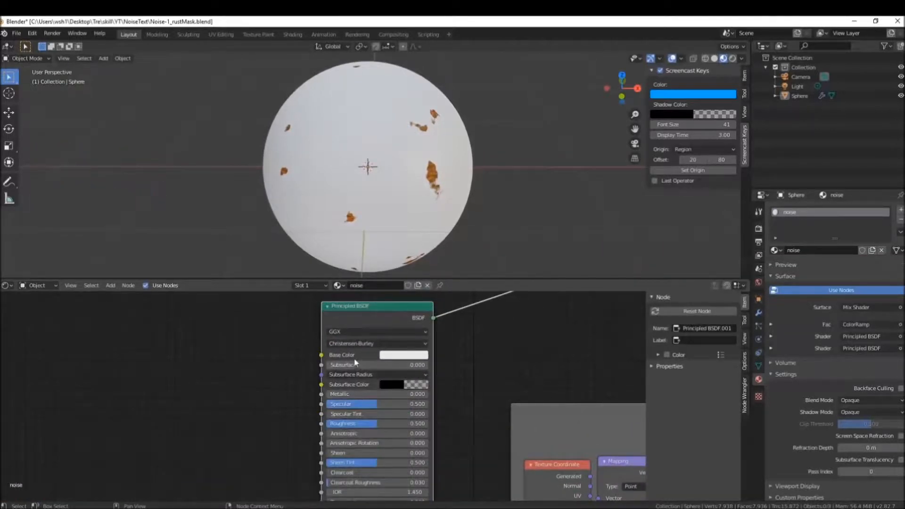
- Change the Principled BSDF's Base Color to a medium blue and inspect the painted sphere
{"action": "left_click", "coordinate": [403, 356]}
{"action": "left_click_drag", "start_coordinate": [418, 256], "coordinate": [436, 238]}
{"action": "middle_click_drag", "start_coordinate": [408, 171], "coordinate": [463, 158]}
{"action": "scroll", "coordinate": [454, 151], "scroll_direction": "up", "scroll_amount": 4}
{"action": "scroll", "coordinate": [462, 160], "scroll_direction": "down", "scroll_amount": 2}
{"action": "scroll", "coordinate": [463, 159], "scroll_direction": "up", "scroll_amount": 3}
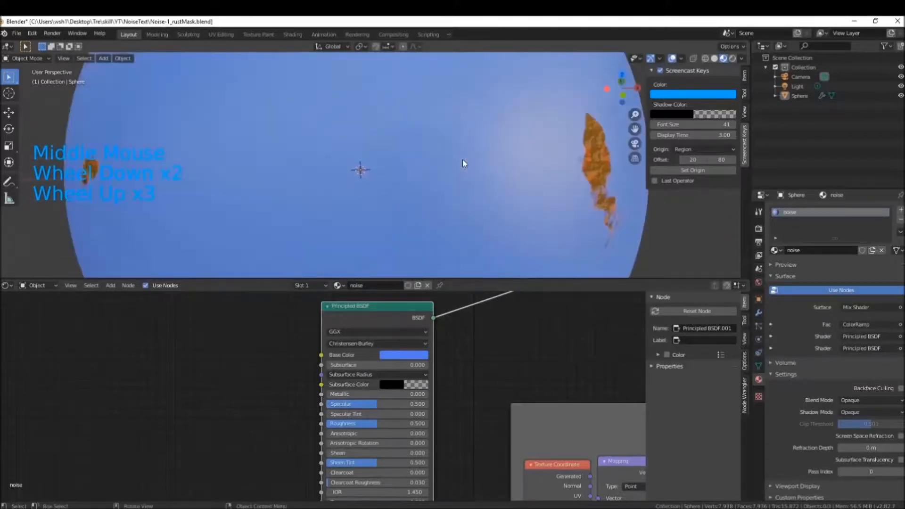
{"action": "scroll", "coordinate": [463, 164], "scroll_direction": "down", "scroll_amount": 3}
- Raise the Bump node's Strength to about 0.133 and examine the paint surface
{"action": "scroll", "coordinate": [239, 385], "scroll_direction": "down", "scroll_amount": 9}
{"action": "middle_click_drag", "start_coordinate": [326, 490], "coordinate": [324, 425]}
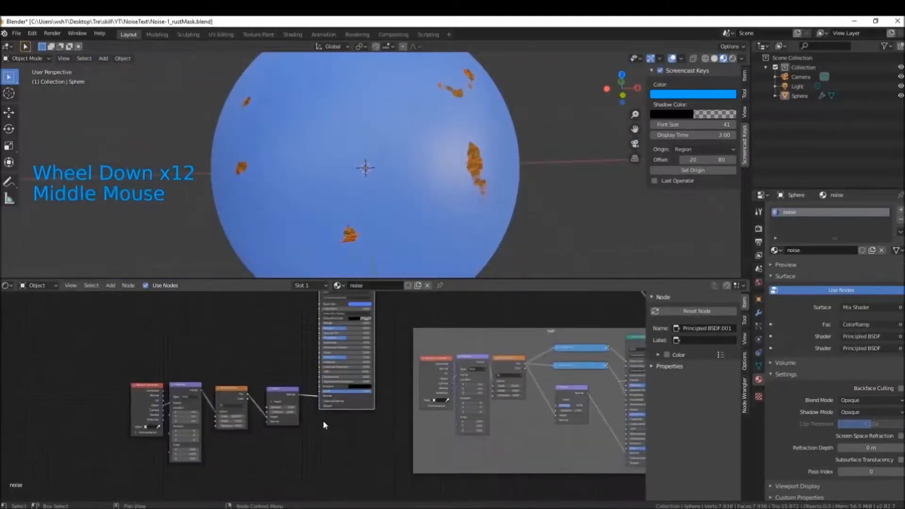
{"action": "scroll", "coordinate": [324, 425], "scroll_direction": "up", "scroll_amount": 12}
{"action": "left_click", "coordinate": [192, 423]}
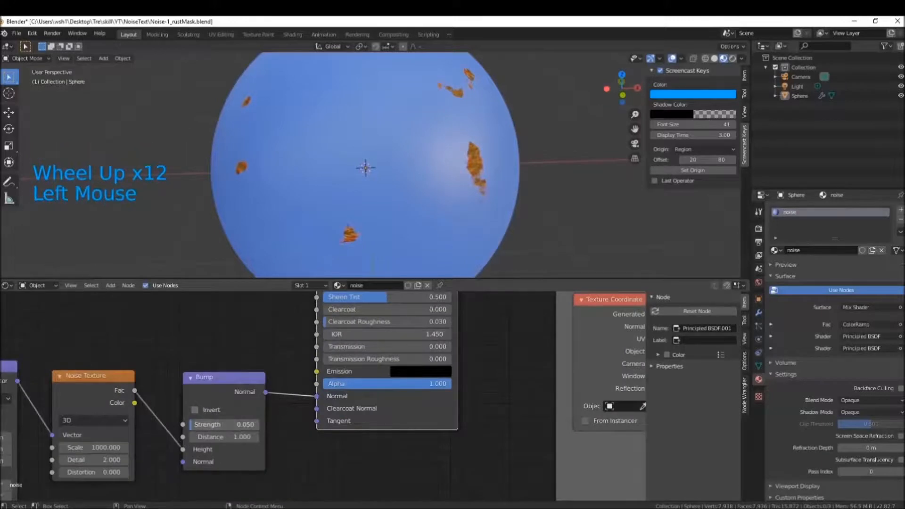
{"action": "left_click_drag", "start_coordinate": [192, 422], "coordinate": [188, 422]}
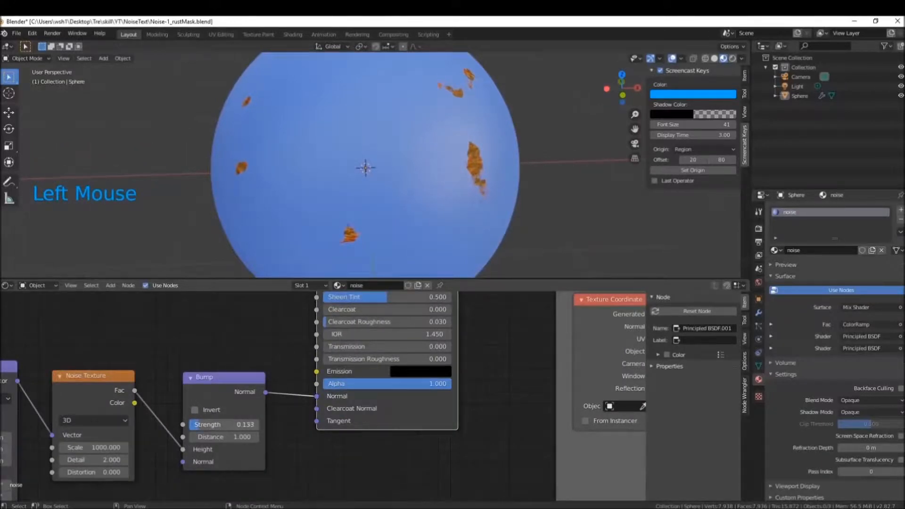
{"action": "scroll", "coordinate": [403, 257], "scroll_direction": "up", "scroll_amount": 4}
{"action": "middle_click_drag", "start_coordinate": [402, 257], "coordinate": [501, 174]}
- Lower the Bump node's Strength to 0.075 and check the sphere from several angles
{"action": "left_click_drag", "start_coordinate": [200, 426], "coordinate": [188, 426]}
{"action": "middle_click_drag", "start_coordinate": [454, 180], "coordinate": [494, 173]}
{"action": "scroll", "coordinate": [453, 172], "scroll_direction": "down", "scroll_amount": 6}
{"action": "middle_click_drag", "start_coordinate": [439, 172], "coordinate": [315, 152]}
{"action": "scroll", "coordinate": [325, 160], "scroll_direction": "up", "scroll_amount": 2}
{"action": "scroll", "coordinate": [335, 167], "scroll_direction": "down", "scroll_amount": 4}
- Move the Noise Texture and Bump nodes closer to the Mapping node to form a compact row
{"action": "middle_click_drag", "start_coordinate": [180, 347], "coordinate": [288, 326]}
{"action": "scroll", "coordinate": [239, 346], "scroll_direction": "down", "scroll_amount": 5}
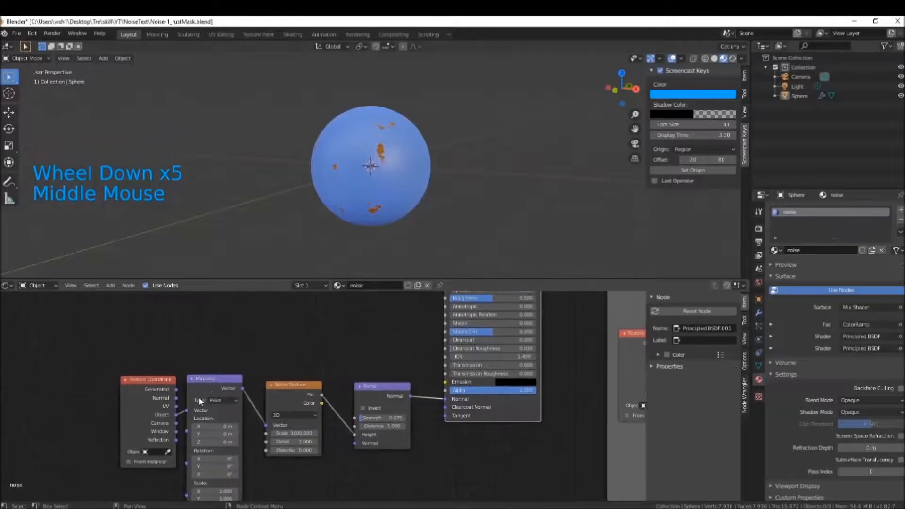
{"action": "left_click_drag", "start_coordinate": [288, 393], "coordinate": [270, 385]}
{"action": "left_click", "coordinate": [366, 391]}
{"action": "left_click_drag", "start_coordinate": [367, 391], "coordinate": [327, 385]}
{"action": "scroll", "coordinate": [325, 391], "scroll_direction": "down", "scroll_amount": 8}
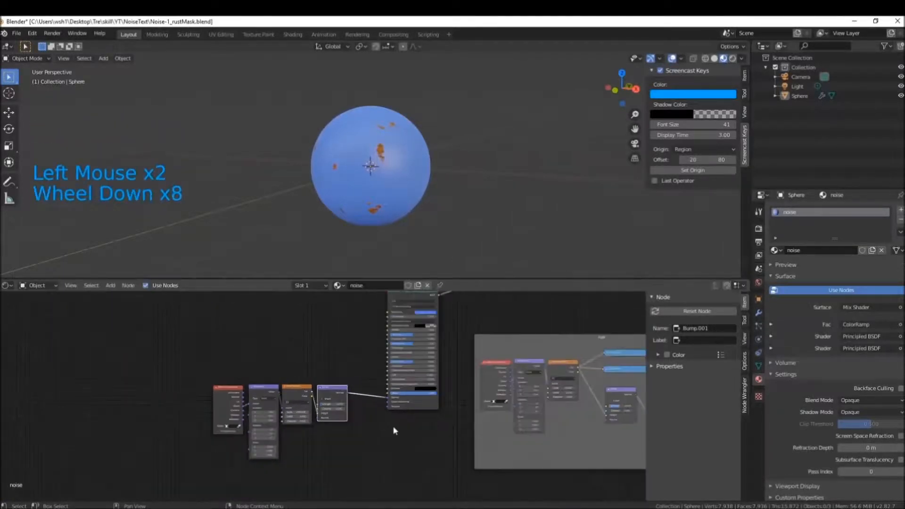
- Group the Texture Coordinate, Mapping, Noise Texture and Bump nodes in a frame labelled "paint bump tex"
{"action": "key", "text": "b"}
{"action": "left_click_drag", "start_coordinate": [166, 348], "coordinate": [358, 476]}
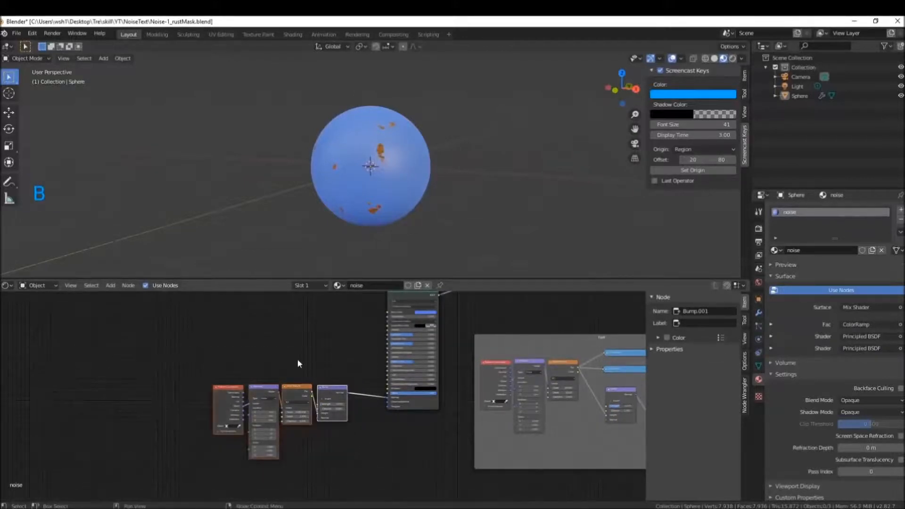
{"action": "key", "text": "shift+p"}
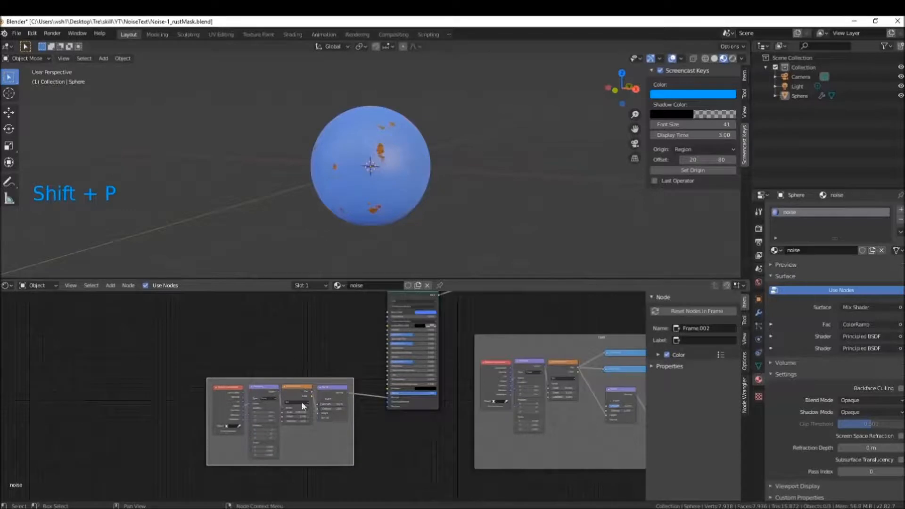
{"action": "left_click", "coordinate": [692, 340]}
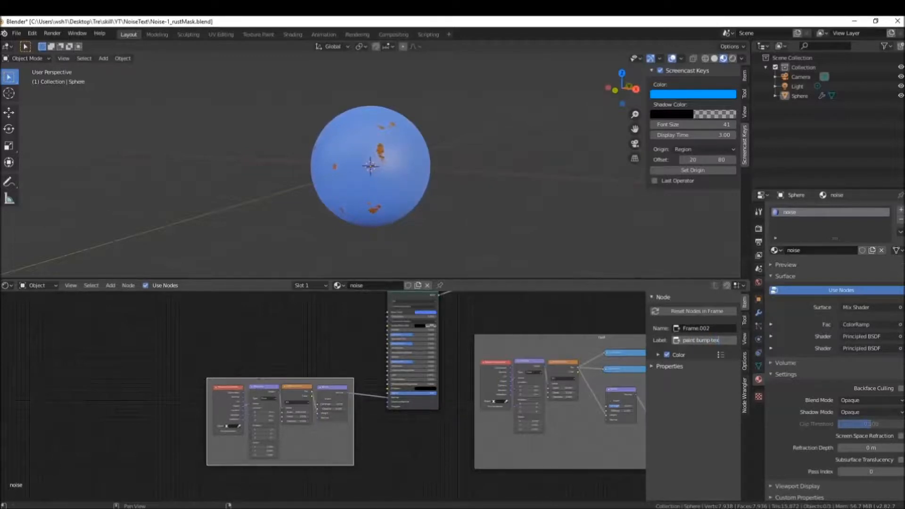
{"action": "middle_click_drag", "start_coordinate": [331, 422], "coordinate": [299, 417]}
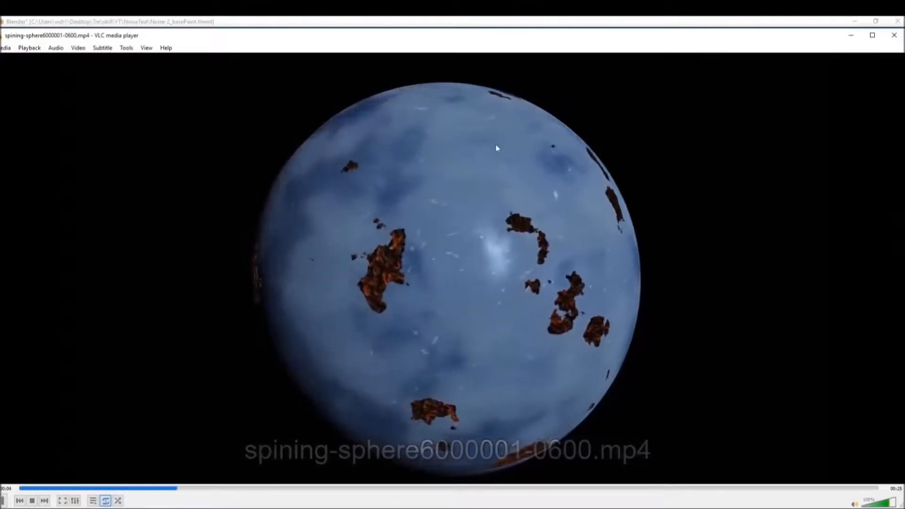
- Close the reference video, select the sphere, and move the two RGB reference nodes farther from the rust mask frame
{"action": "left_click", "coordinate": [894, 35]}
{"action": "left_click", "coordinate": [415, 170]}
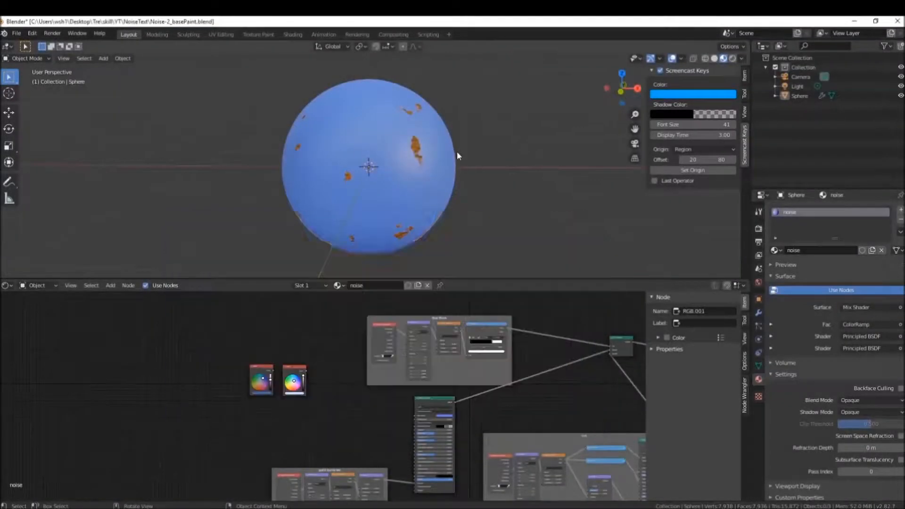
{"action": "middle_click_drag", "start_coordinate": [318, 346], "coordinate": [342, 365]}
{"action": "left_click_drag", "start_coordinate": [274, 378], "coordinate": [228, 372]}
{"action": "left_click_drag", "start_coordinate": [307, 378], "coordinate": [264, 372]}
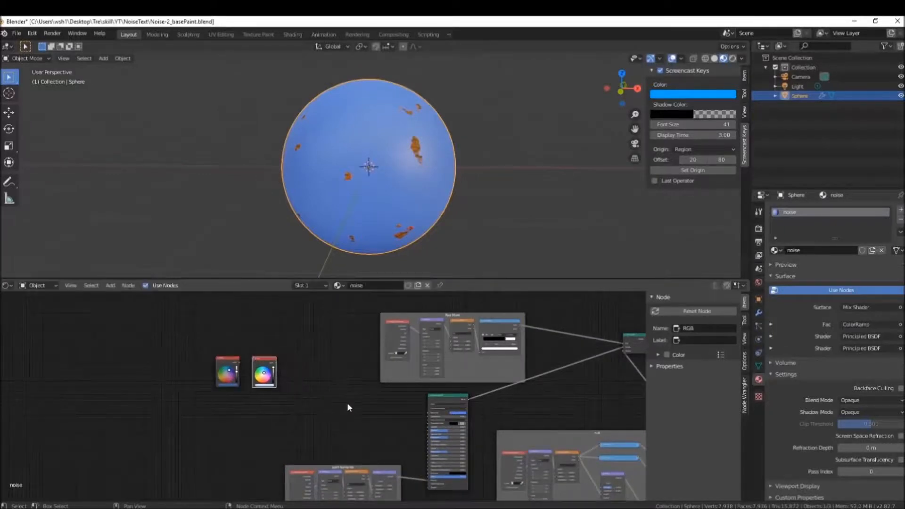
- Duplicate the paint bump frame's Texture Coordinate, Mapping and Noise Texture nodes and place the copies above the frame
{"action": "mouse_move", "coordinate": [338, 419]}
{"action": "middle_mouse_down"}
{"action": "mouse_move", "coordinate": [327, 412]}
{"action": "mouse_move", "coordinate": [323, 372]}
{"action": "middle_mouse_up"}
{"action": "scroll", "coordinate": [322, 413], "scroll_direction": "up", "scroll_amount": 3}
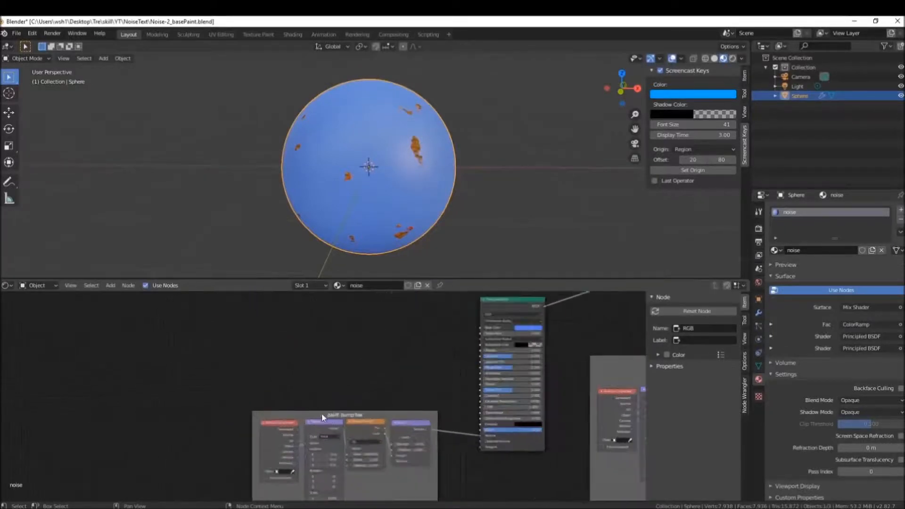
{"action": "left_click", "coordinate": [363, 427]}
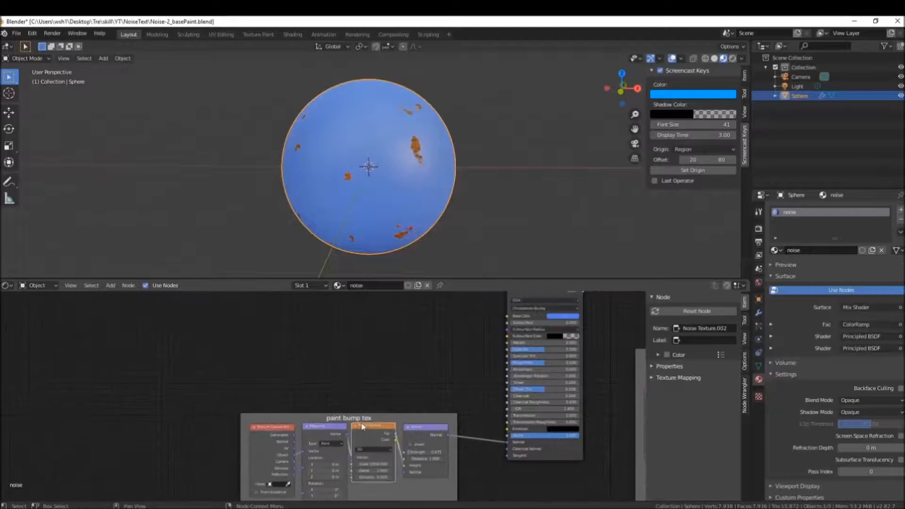
{"action": "left_click", "coordinate": [329, 425]}
{"action": "left_click", "coordinate": [275, 432]}
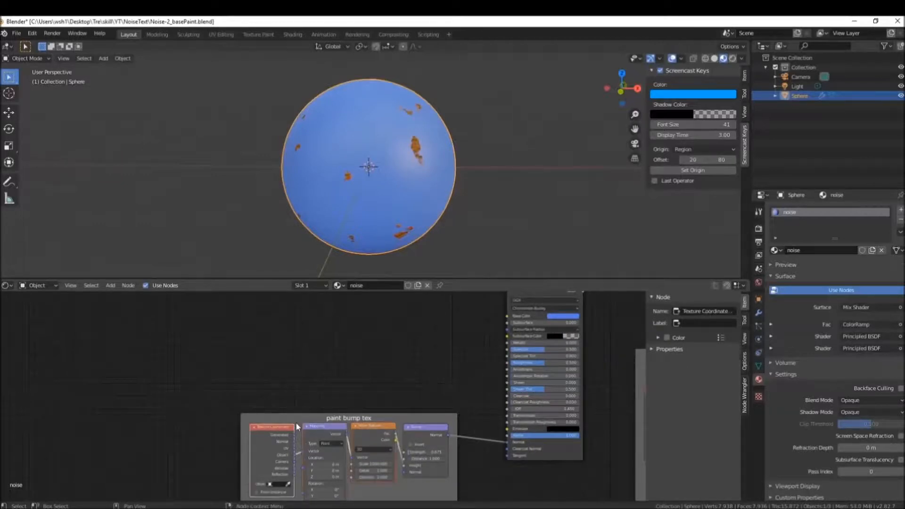
{"action": "left_click", "coordinate": [291, 339]}
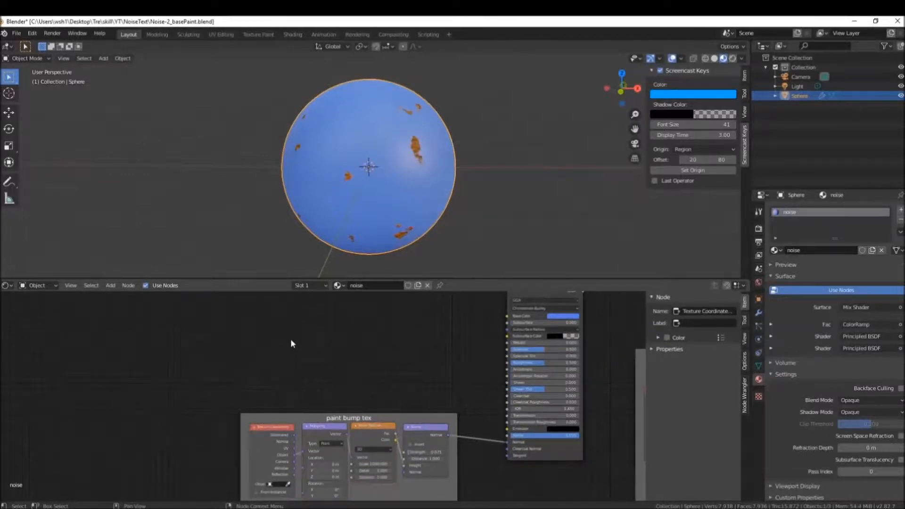
{"action": "key", "text": "ctrl+z"}
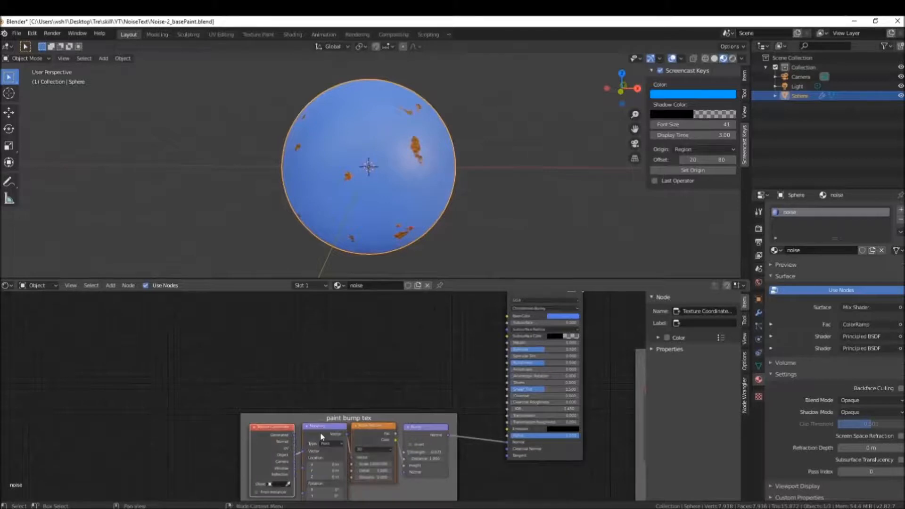
{"action": "key", "text": "shift+d"}
{"action": "left_click", "coordinate": [332, 313]}
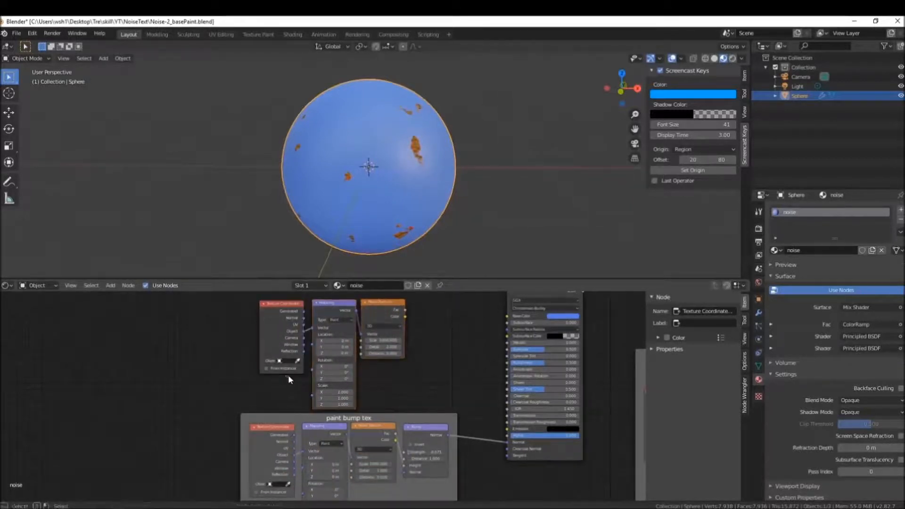
- Reposition the copied Texture Coordinate, Mapping and Noise Texture nodes and set the copied noise's Scale to 1
{"action": "left_click", "coordinate": [291, 308]}
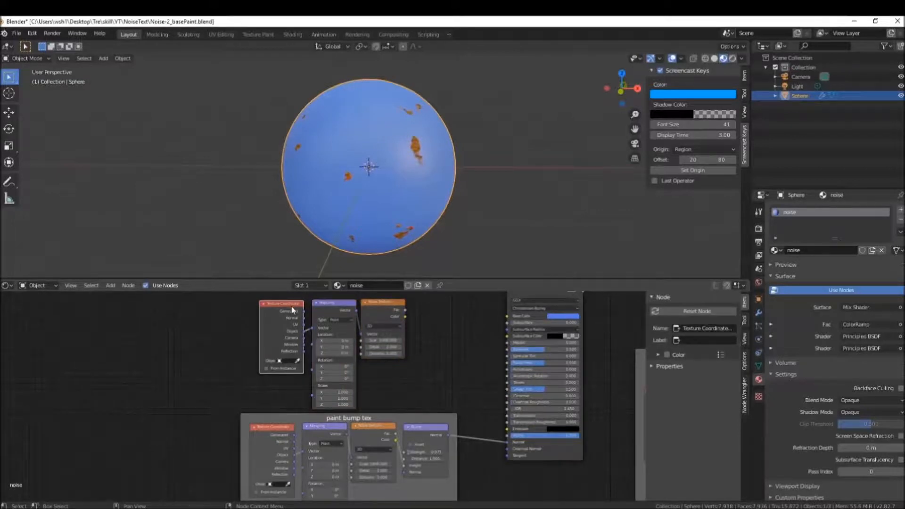
{"action": "middle_click_drag", "start_coordinate": [398, 386], "coordinate": [374, 425]}
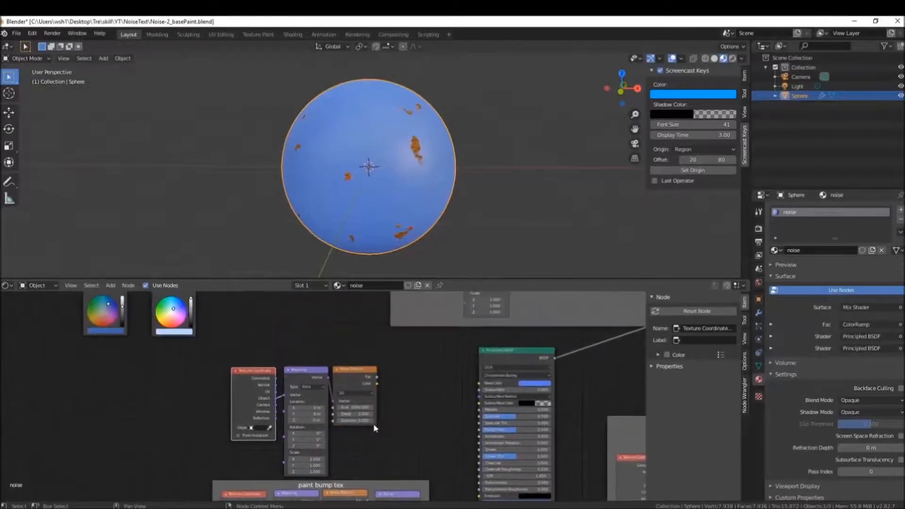
{"action": "left_click_drag", "start_coordinate": [261, 370], "coordinate": [341, 363]}
{"action": "left_click", "coordinate": [353, 399]}
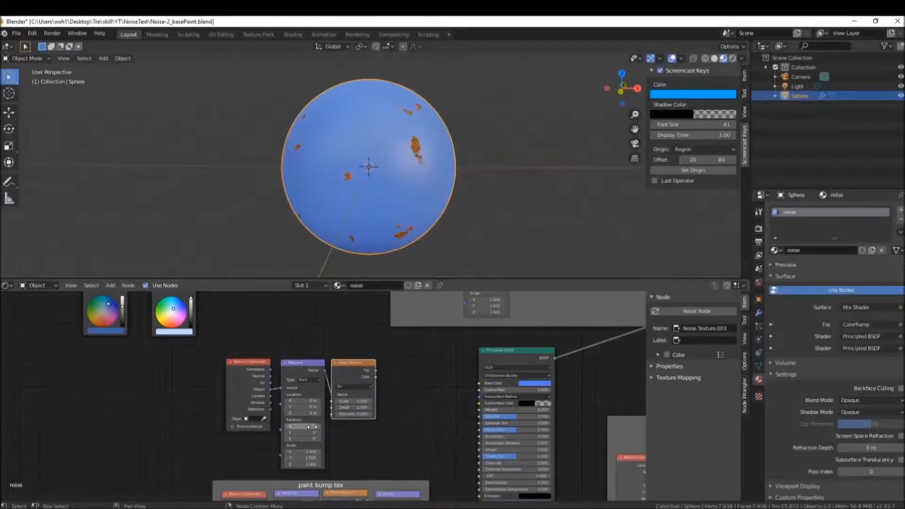
- Line up the three copied nodes compactly and feed the Mapping node from the Generated texture coordinates
{"action": "left_click_drag", "start_coordinate": [260, 364], "coordinate": [285, 358]}
{"action": "left_click_drag", "start_coordinate": [355, 363], "coordinate": [345, 367]}
{"action": "left_click_drag", "start_coordinate": [256, 367], "coordinate": [255, 364]}
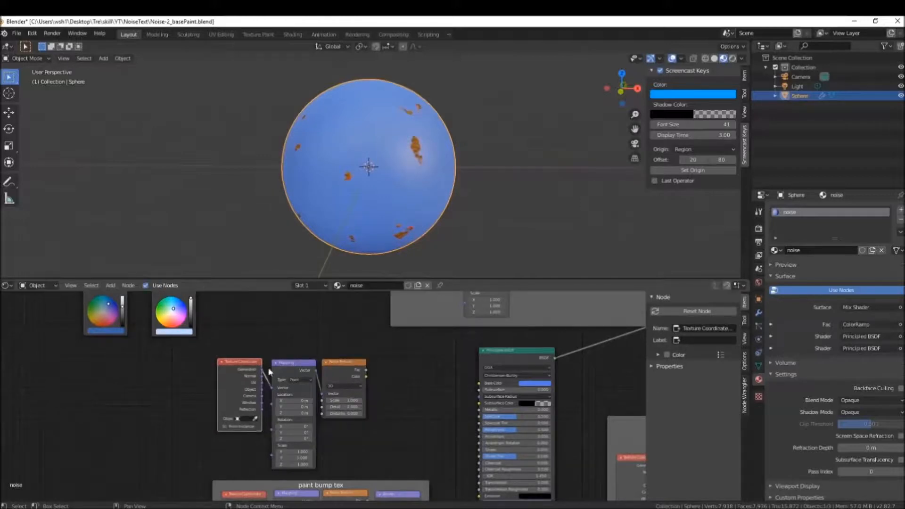
- Connect the copied Noise Texture's Fac output to the paint shader's Base Color and inspect the sphere
{"action": "mouse_move", "coordinate": [366, 370]}
{"action": "left_mouse_down"}
{"action": "mouse_move", "coordinate": [459, 372]}
{"action": "mouse_move", "coordinate": [486, 383]}
{"action": "left_mouse_up"}
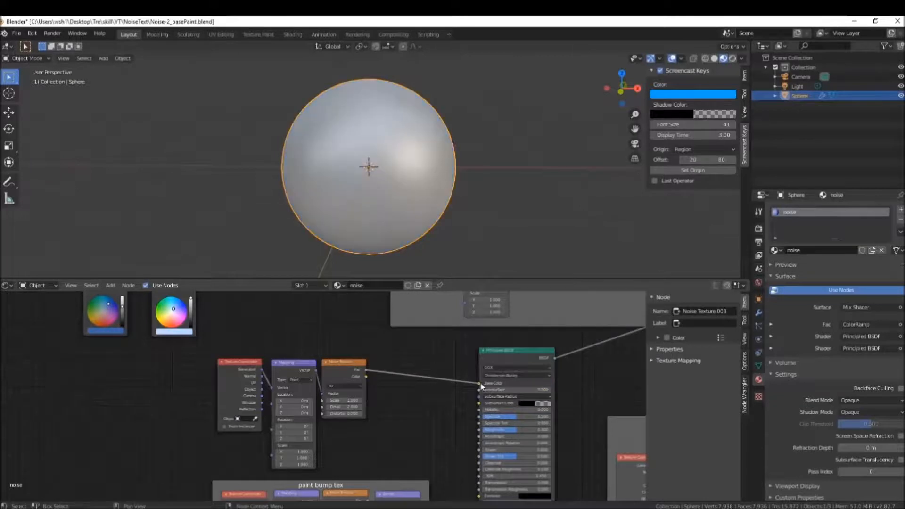
{"action": "middle_click_drag", "start_coordinate": [347, 209], "coordinate": [346, 198]}
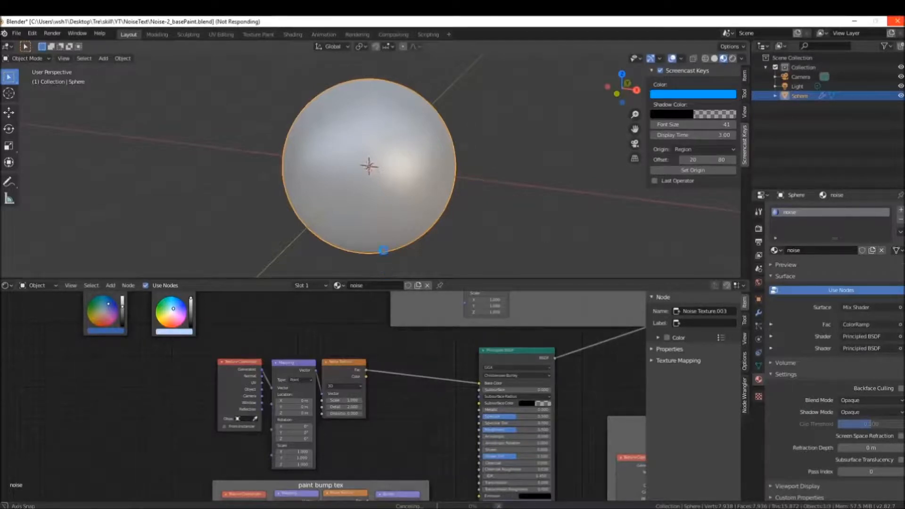
{"action": "middle_click_drag", "start_coordinate": [389, 214], "coordinate": [383, 139]}
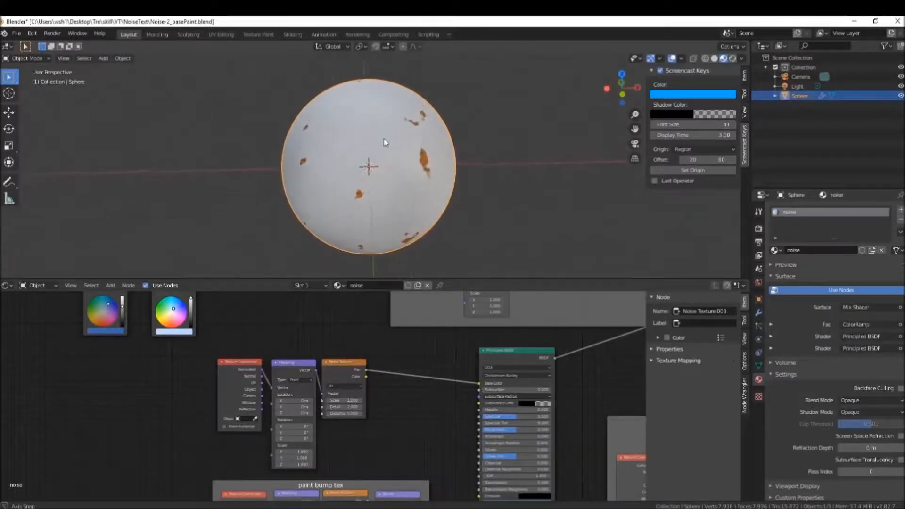
- Insert a ColorRamp node between the copied Noise Texture and the paint shader's Base Color
{"action": "key", "text": "shift+a"}
{"action": "left_click", "coordinate": [415, 395]}
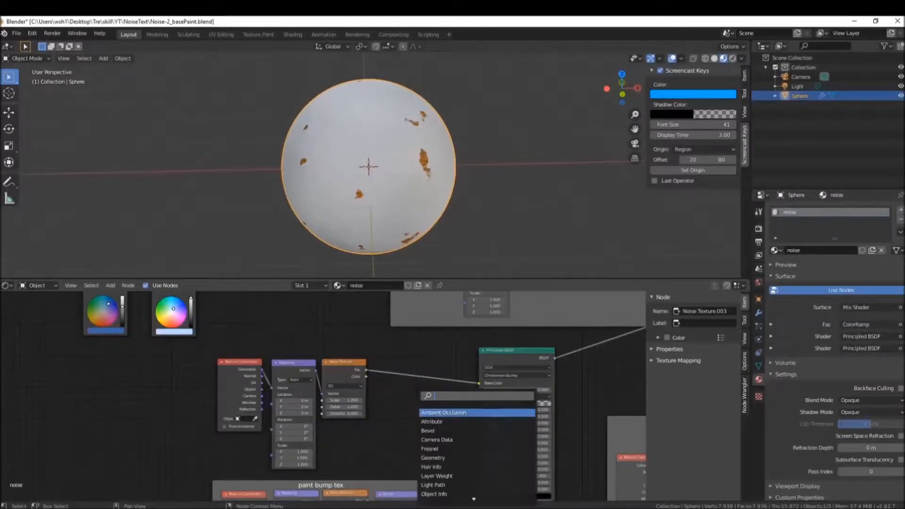
{"action": "type", "text": "color"}
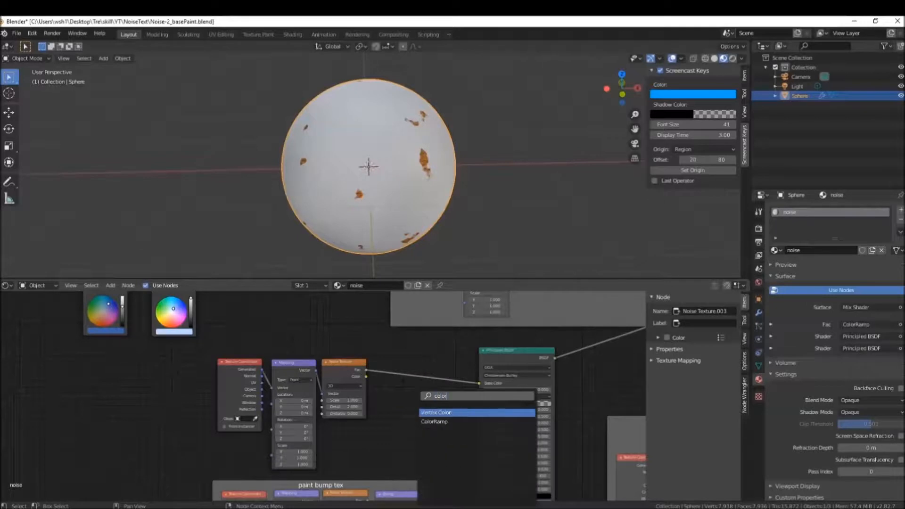
{"action": "left_click", "coordinate": [424, 422]}
{"action": "left_click", "coordinate": [372, 354]}
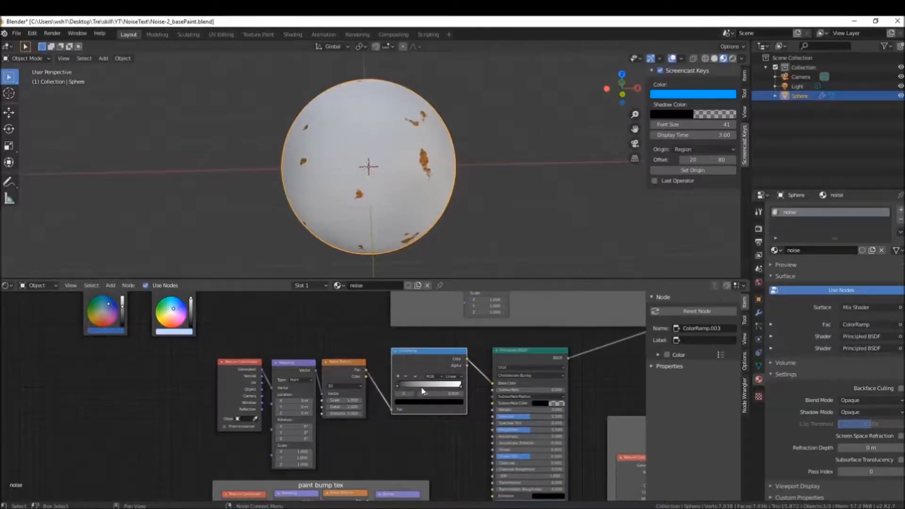
{"action": "left_click", "coordinate": [461, 385]}
{"action": "middle_click_drag", "start_coordinate": [206, 333], "coordinate": [214, 352]}
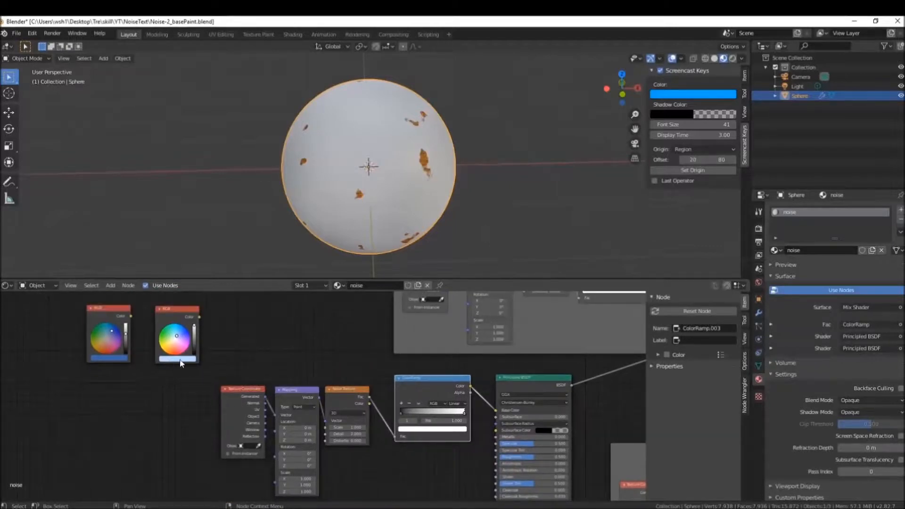
{"action": "left_click", "coordinate": [443, 429]}
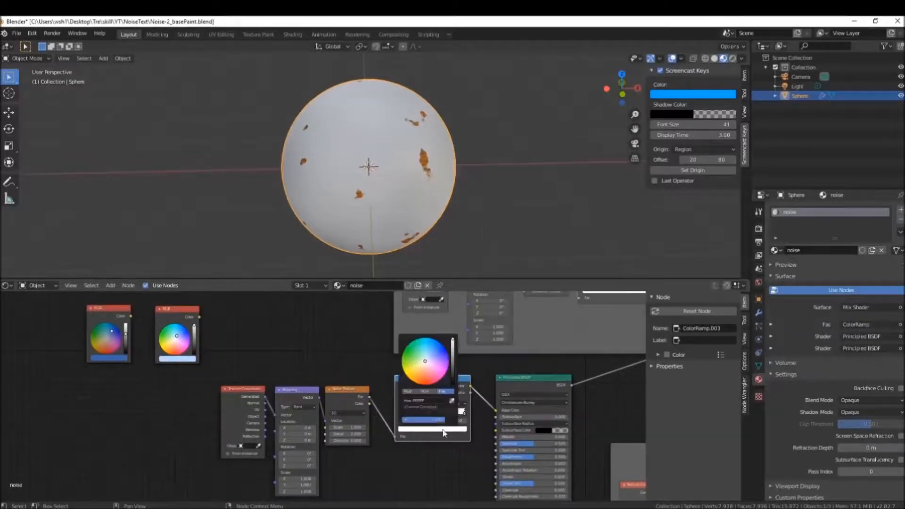
{"action": "left_click", "coordinate": [451, 400]}
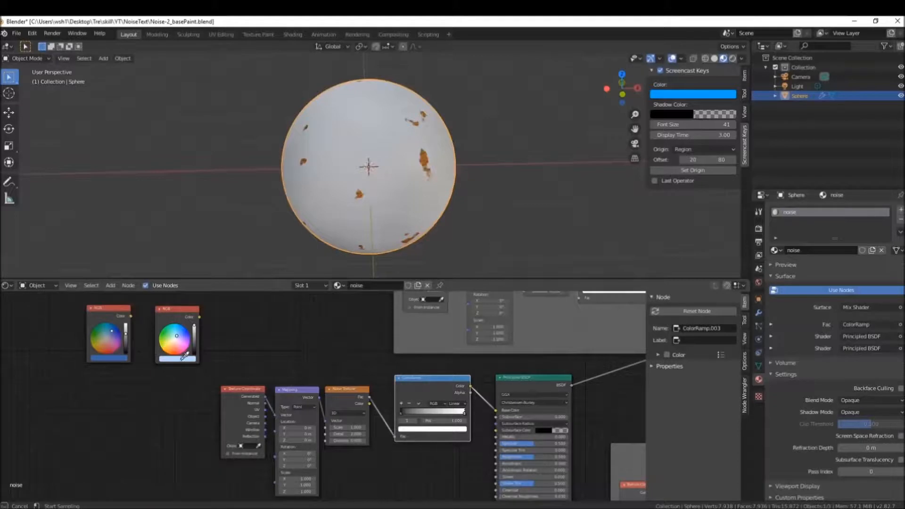
{"action": "key", "text": "Escape"}
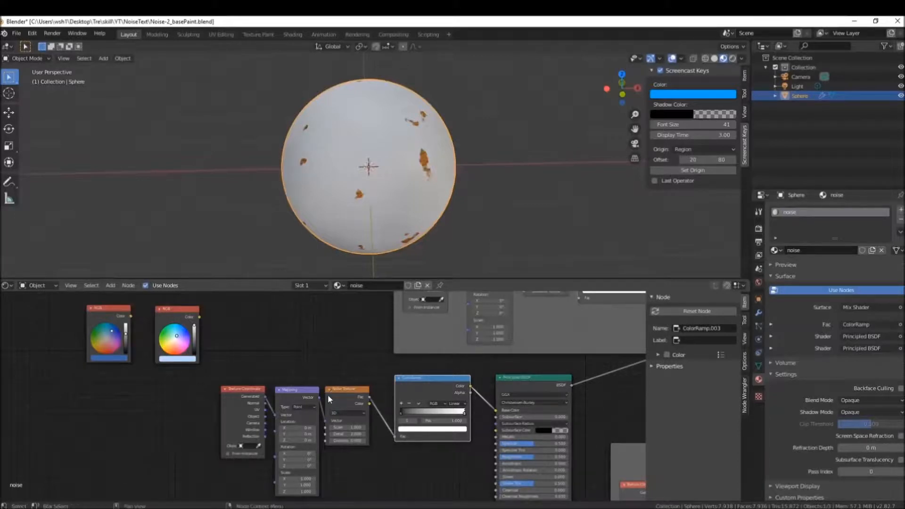
- Sample the light blue RGB node (hex BCDAFF) into the new ColorRamp's white stop and check its colour values
{"action": "left_click", "coordinate": [464, 412]}
{"action": "scroll", "coordinate": [463, 412], "scroll_direction": "up", "scroll_amount": 2}
{"action": "left_click", "coordinate": [470, 443]}
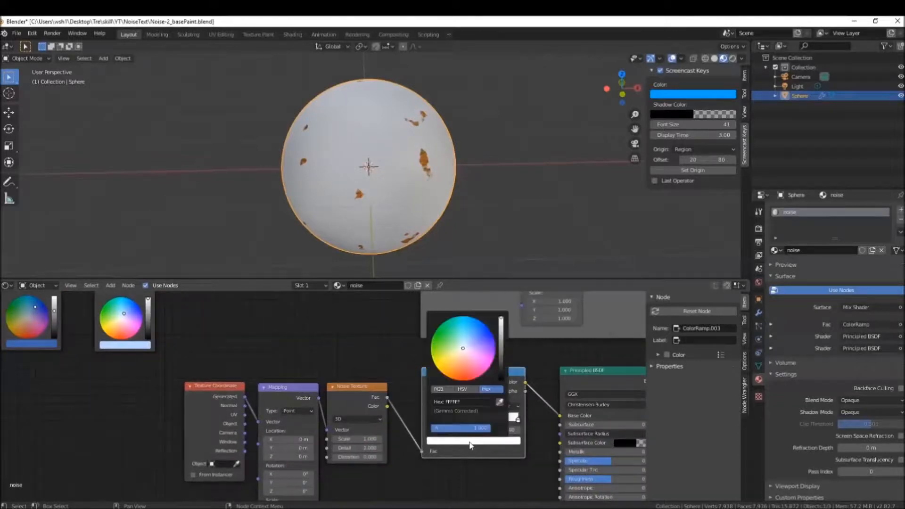
{"action": "left_click", "coordinate": [499, 402]}
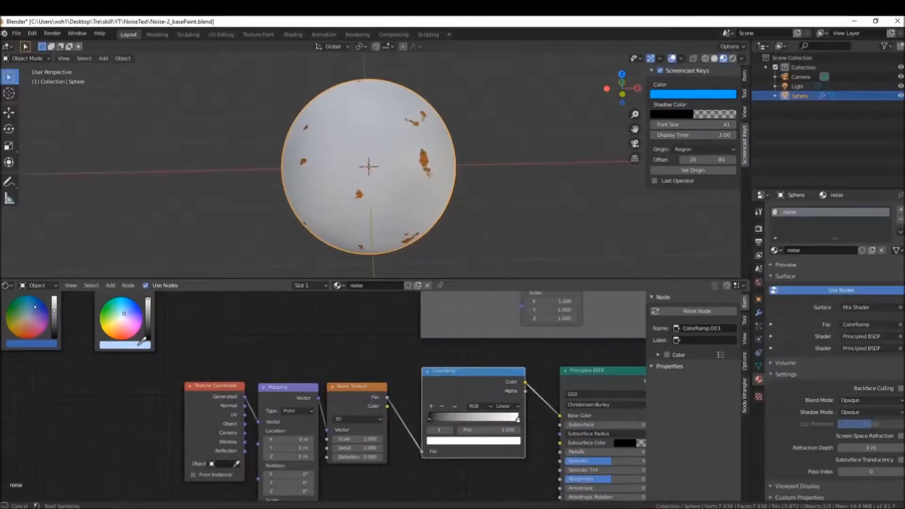
{"action": "left_click", "coordinate": [138, 344]}
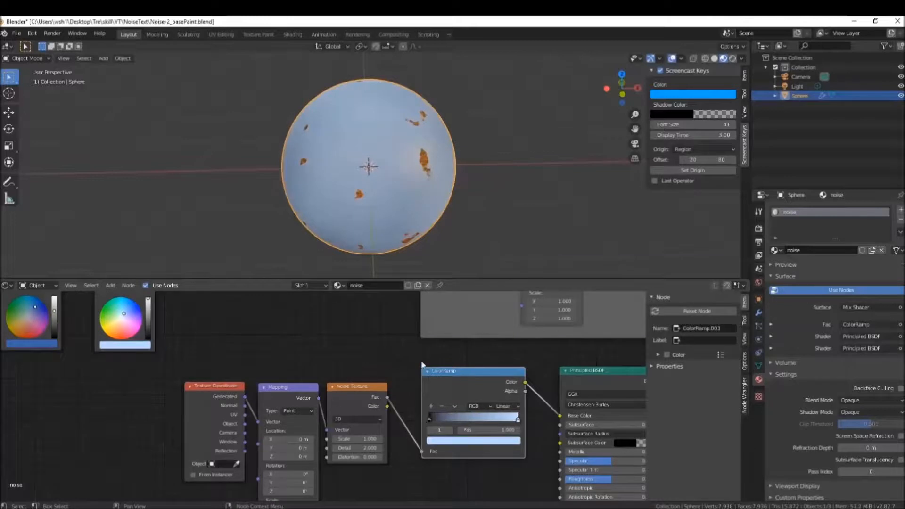
{"action": "left_click", "coordinate": [511, 443]}
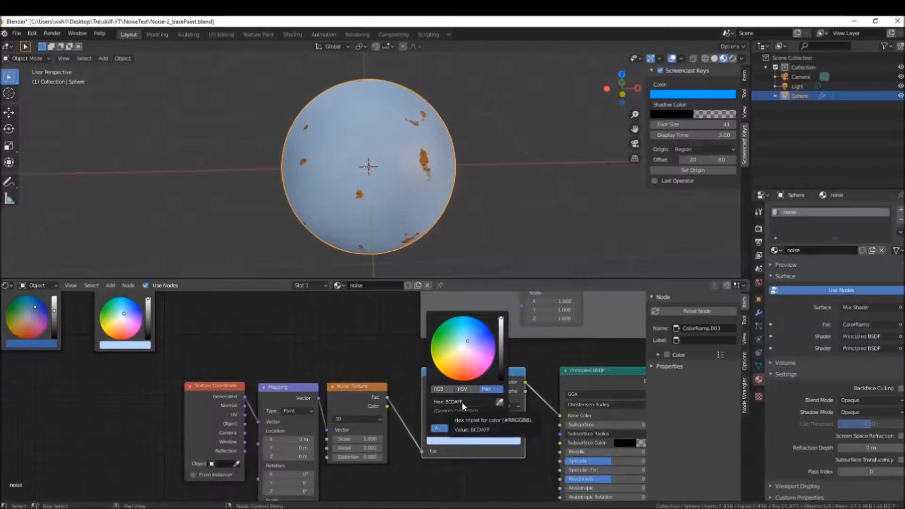
{"action": "left_click", "coordinate": [440, 391]}
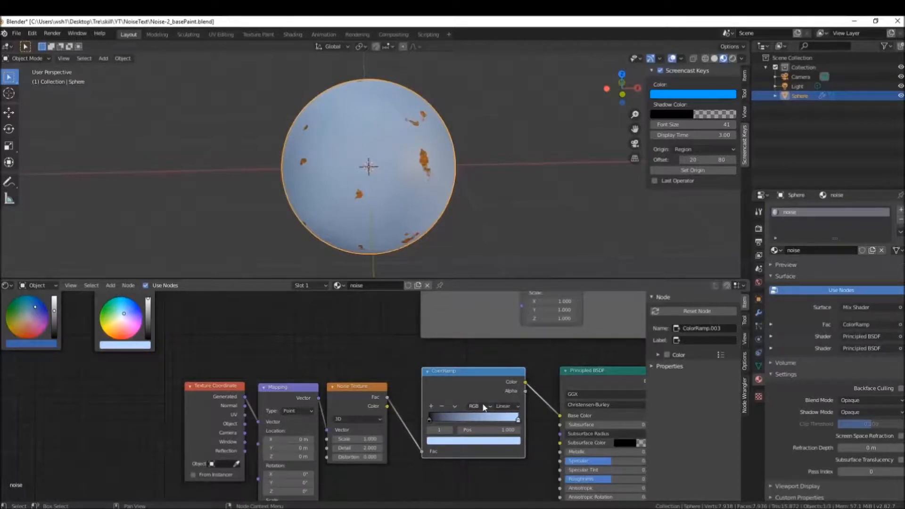
- Sample the darker blue RGB node into the new ColorRamp's black stop and check its RGB values
{"action": "left_click", "coordinate": [430, 420]}
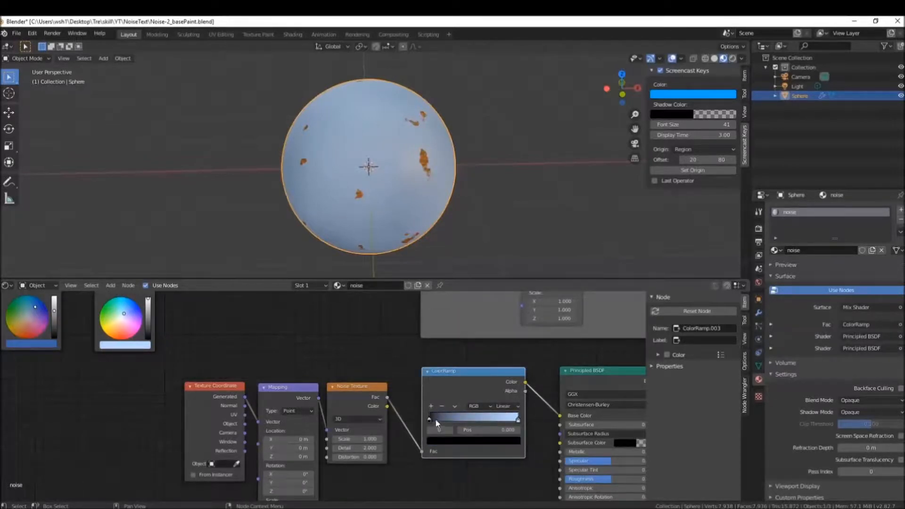
{"action": "left_click", "coordinate": [442, 443]}
{"action": "left_click", "coordinate": [449, 443]}
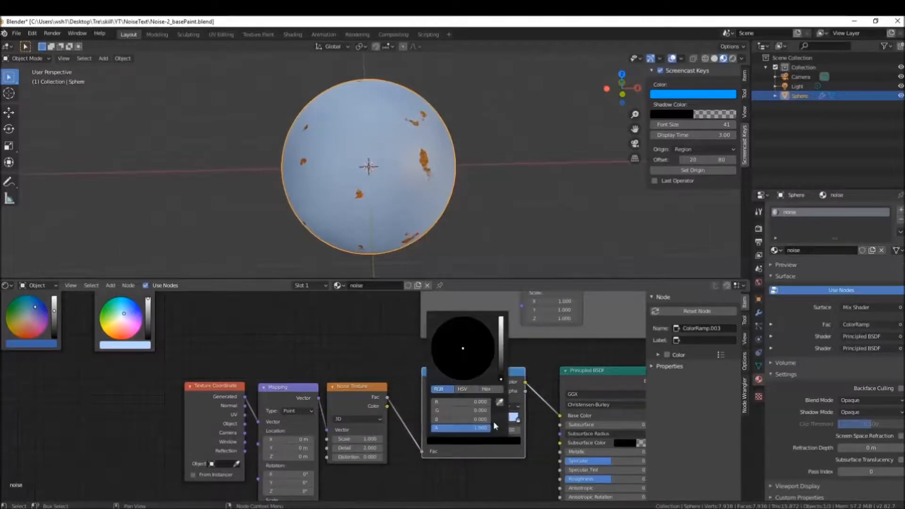
{"action": "left_click", "coordinate": [500, 403]}
{"action": "left_click", "coordinate": [36, 343]}
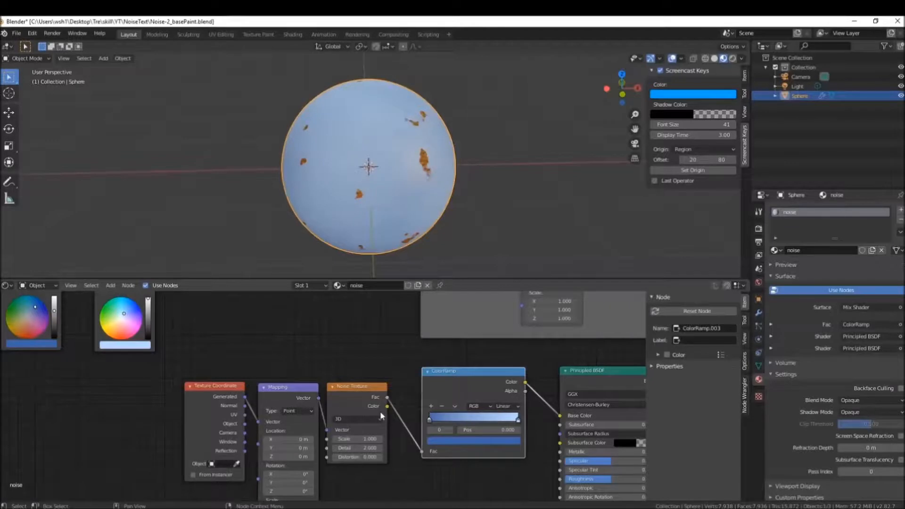
{"action": "left_click", "coordinate": [440, 440]}
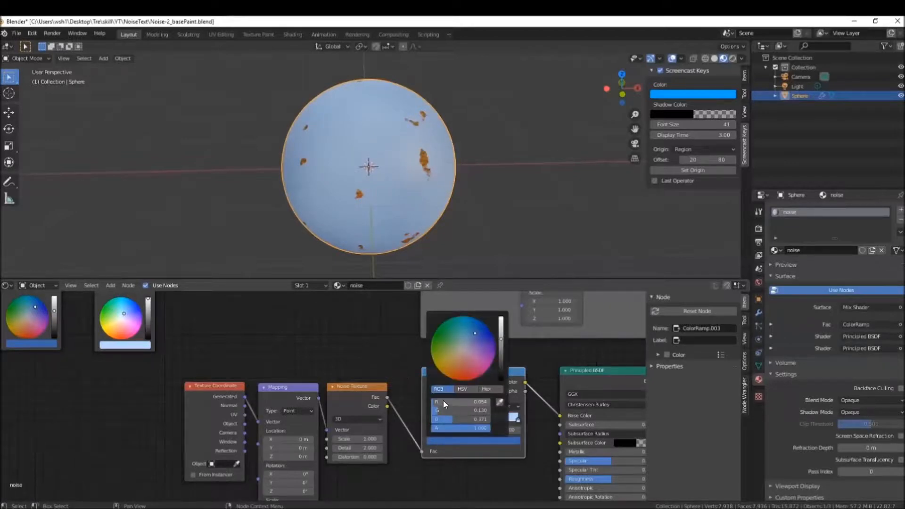
- Check the dark blue stop's hex value, move the ColorRamp closer to the Noise Texture and inspect the sphere
{"action": "left_click", "coordinate": [455, 438]}
{"action": "left_click", "coordinate": [484, 389]}
{"action": "left_click", "coordinate": [457, 442]}
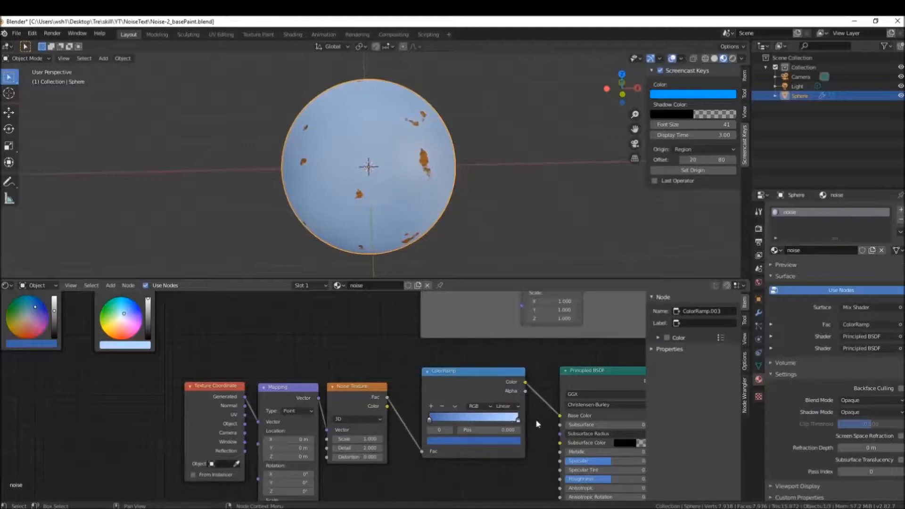
{"action": "left_click_drag", "start_coordinate": [459, 373], "coordinate": [441, 383]}
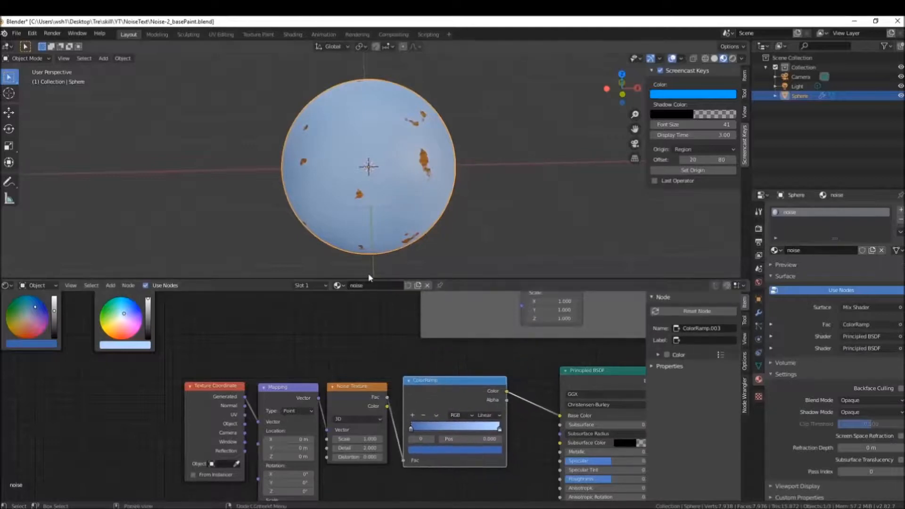
{"action": "middle_click_drag", "start_coordinate": [364, 201], "coordinate": [312, 190]}
{"action": "middle_click_drag", "start_coordinate": [375, 368], "coordinate": [371, 345]}
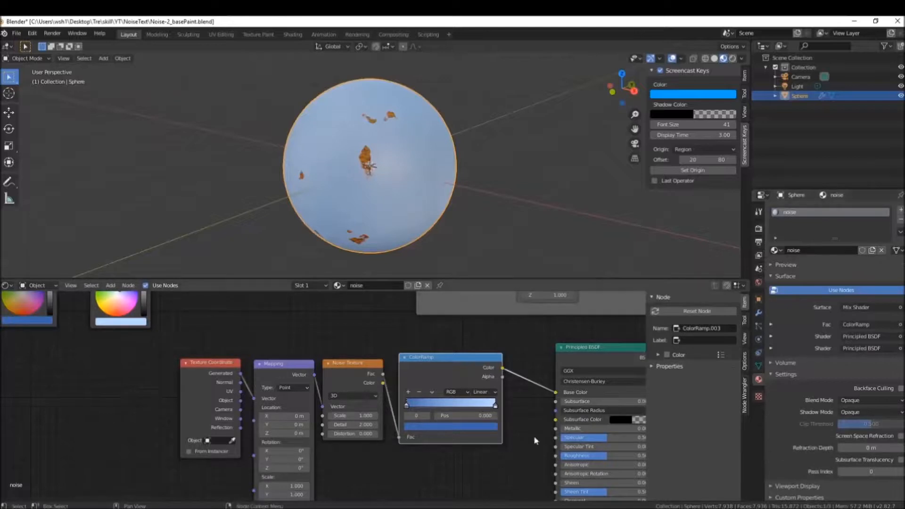
- Set the paint colour Noise Texture's Scale to 6 and Detail to 7.2
{"action": "left_click", "coordinate": [345, 416]}
{"action": "type", "text": "6"}
{"action": "key", "text": "Return"}
{"action": "left_click", "coordinate": [360, 424]}
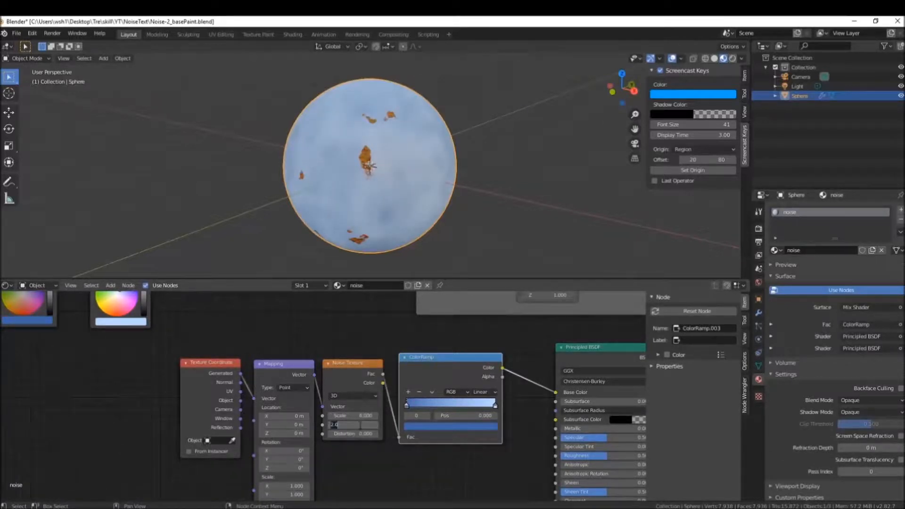
{"action": "type", "text": "7.2"}
{"action": "key", "text": "Return"}
- Fine-tune the paint colour Noise Texture's Scale, trying 5 and settling on 6, and inspect the sphere
{"action": "left_click", "coordinate": [363, 416]}
{"action": "type", "text": "5"}
{"action": "key", "text": "Return"}
{"action": "mouse_move", "coordinate": [362, 417]}
{"action": "left_mouse_down"}
{"action": "mouse_move", "coordinate": [377, 416]}
{"action": "mouse_move", "coordinate": [353, 416]}
{"action": "left_mouse_up"}
{"action": "left_click", "coordinate": [353, 416]}
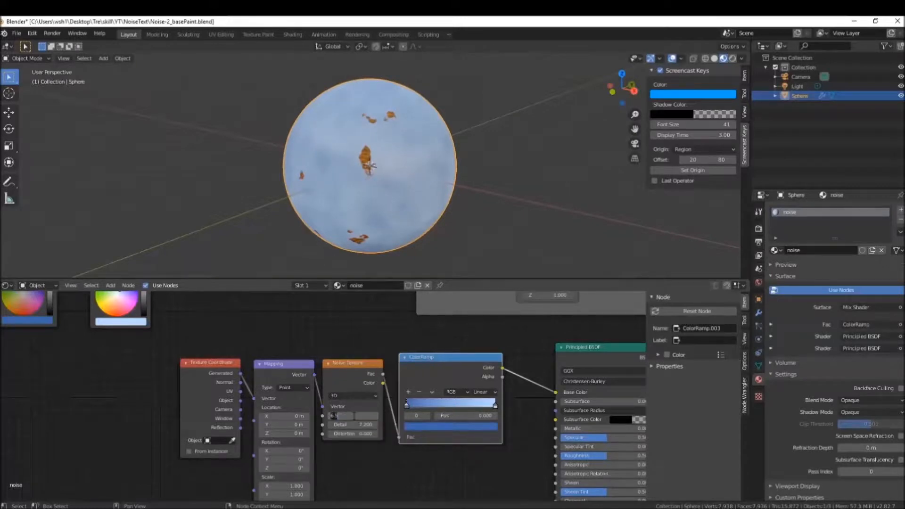
{"action": "key", "text": "BackSpace"}
{"action": "type", "text": "8"}
{"action": "key", "text": "Return"}
{"action": "middle_click_drag", "start_coordinate": [344, 180], "coordinate": [439, 193]}
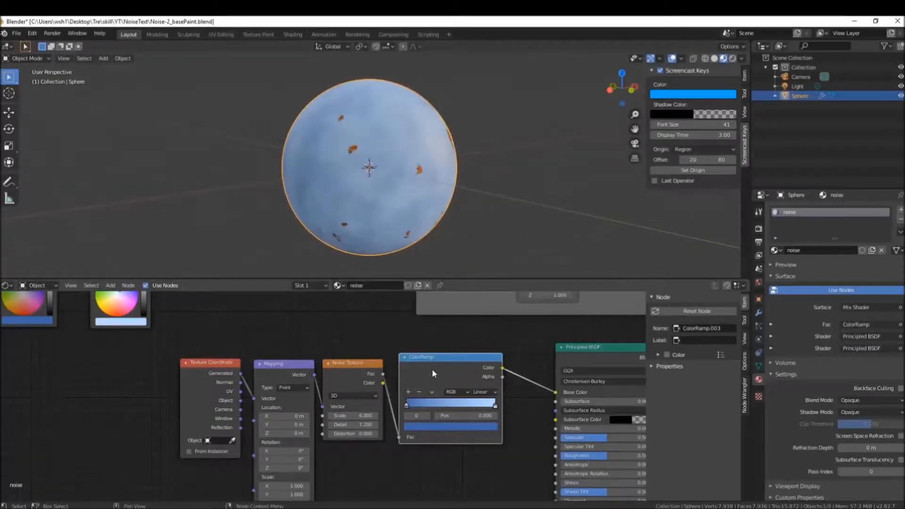
- Move the blue ColorRamp's dark stop to position 0.305 and inspect the colour contrast on the sphere
{"action": "mouse_move", "coordinate": [407, 404]}
{"action": "left_mouse_down"}
{"action": "mouse_move", "coordinate": [432, 404]}
{"action": "mouse_move", "coordinate": [414, 405]}
{"action": "mouse_move", "coordinate": [430, 405]}
{"action": "mouse_move", "coordinate": [414, 409]}
{"action": "mouse_move", "coordinate": [422, 410]}
{"action": "left_mouse_up"}
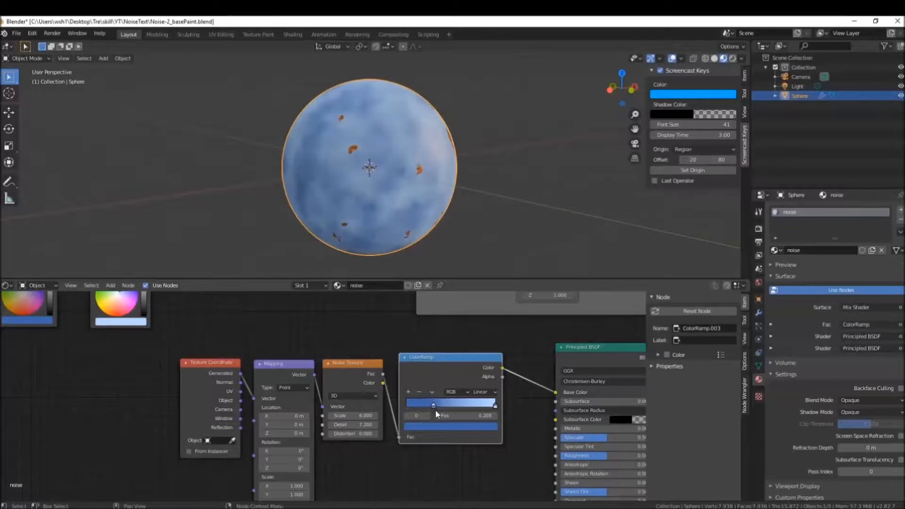
{"action": "left_click_drag", "start_coordinate": [436, 411], "coordinate": [438, 410]}
{"action": "middle_click_drag", "start_coordinate": [404, 178], "coordinate": [364, 177]}
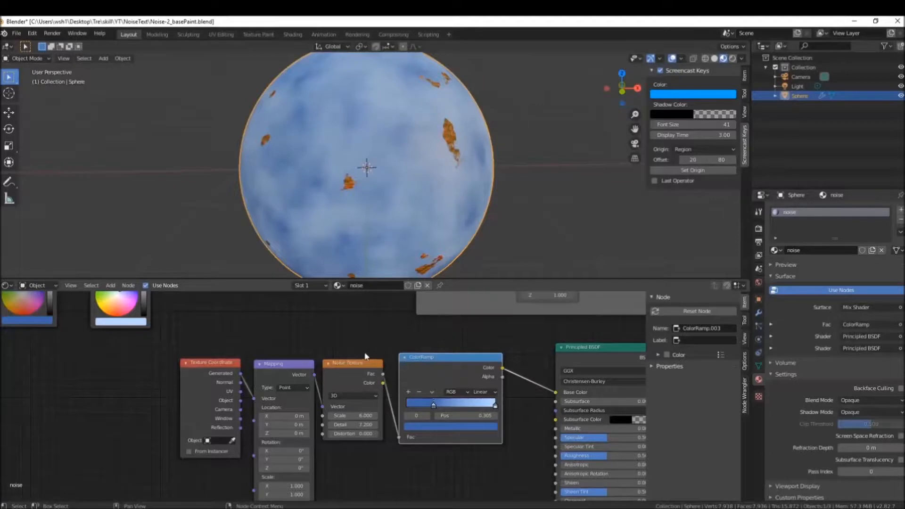
- Move the Texture Coordinate, Mapping, Noise Texture and ColorRamp nodes together, farther away from the paint shader
{"action": "left_click", "coordinate": [214, 365]}
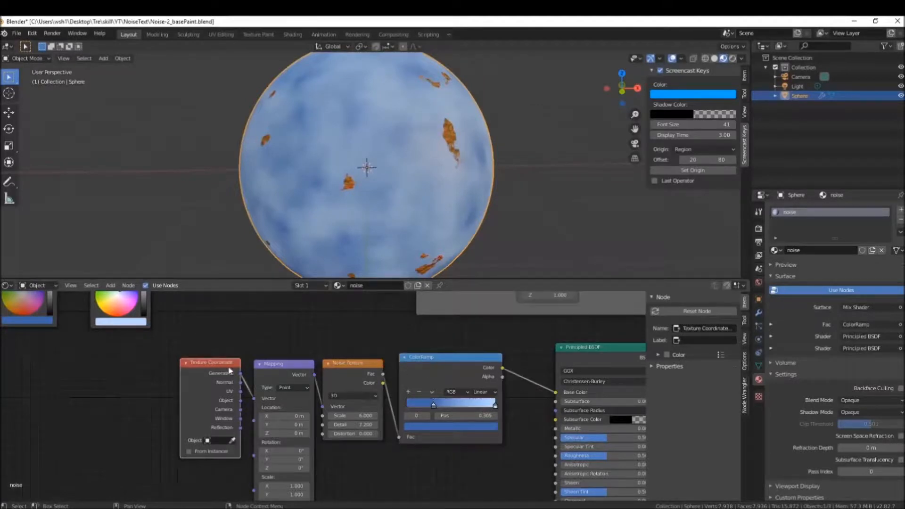
{"action": "left_click", "coordinate": [303, 365], "text": "shift"}
{"action": "left_click", "coordinate": [353, 364], "text": "shift"}
{"action": "left_click", "coordinate": [410, 362], "text": "shift"}
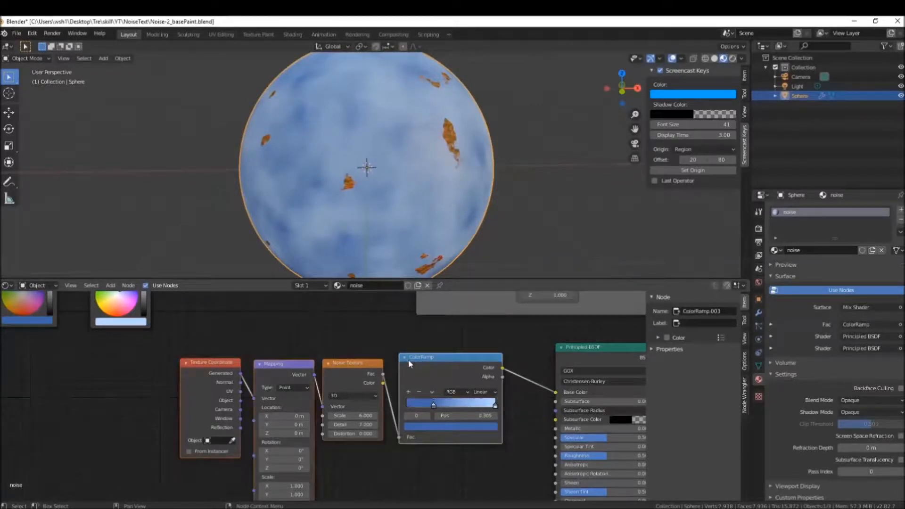
{"action": "key", "text": "g"}
{"action": "left_click", "coordinate": [357, 363]}
{"action": "scroll", "coordinate": [359, 367], "scroll_direction": "down", "scroll_amount": 2}
{"action": "middle_click_drag", "start_coordinate": [449, 436], "coordinate": [424, 413]}
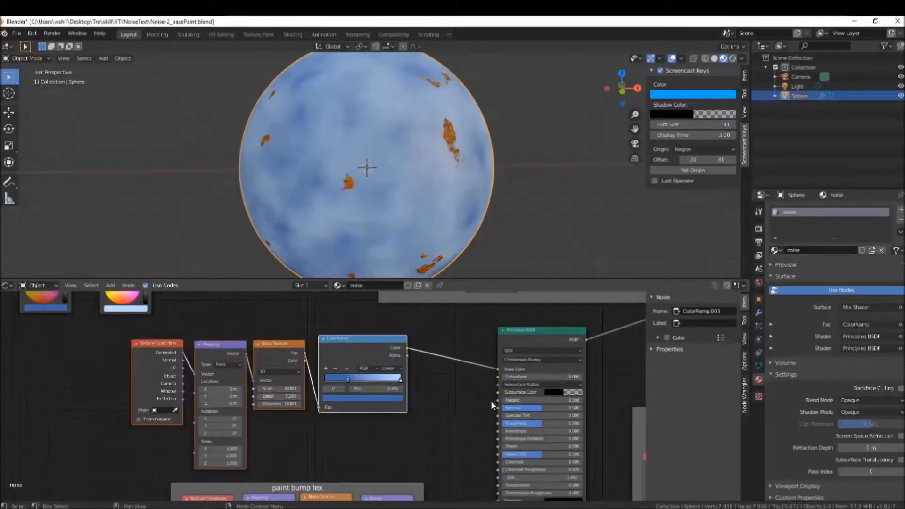
- Try Metallic values of 1 and 0.277 on the paint shader and return it to 0
{"action": "left_click_drag", "start_coordinate": [506, 400], "coordinate": [585, 400]}
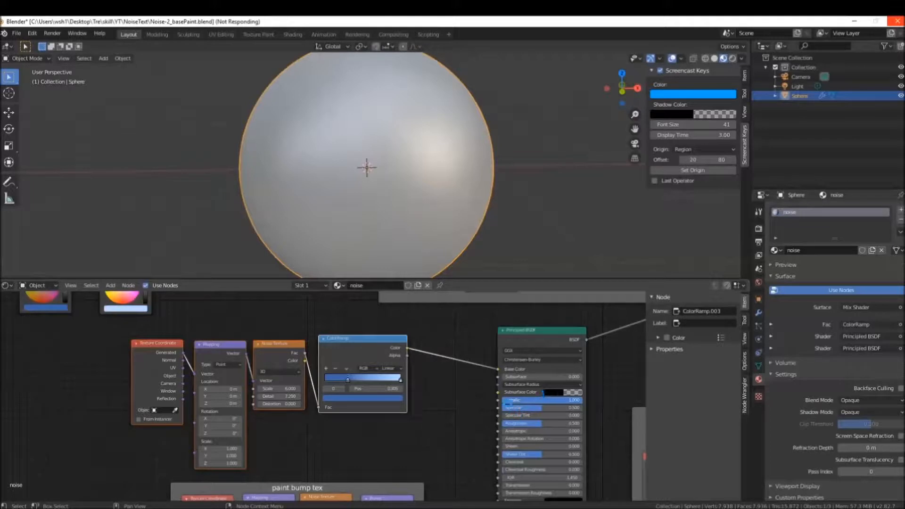
{"action": "type", "text": "0.277"}
{"action": "key", "text": "Return"}
{"action": "mouse_move", "coordinate": [525, 400]}
{"action": "left_mouse_down"}
{"action": "mouse_move", "coordinate": [576, 400]}
{"action": "mouse_move", "coordinate": [518, 400]}
{"action": "left_mouse_up"}
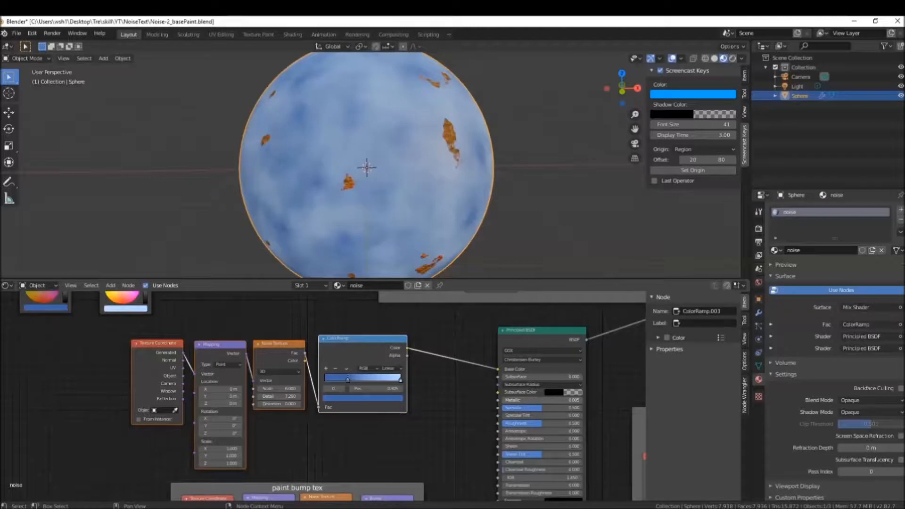
{"action": "left_click_drag", "start_coordinate": [518, 400], "coordinate": [516, 400]}
- Try a paint shader Roughness of 0.086, inspect the highlight and set it to 0.309
{"action": "mouse_move", "coordinate": [539, 424]}
{"action": "left_mouse_down"}
{"action": "mouse_move", "coordinate": [515, 424]}
{"action": "mouse_move", "coordinate": [539, 424]}
{"action": "mouse_move", "coordinate": [531, 424]}
{"action": "left_mouse_up"}
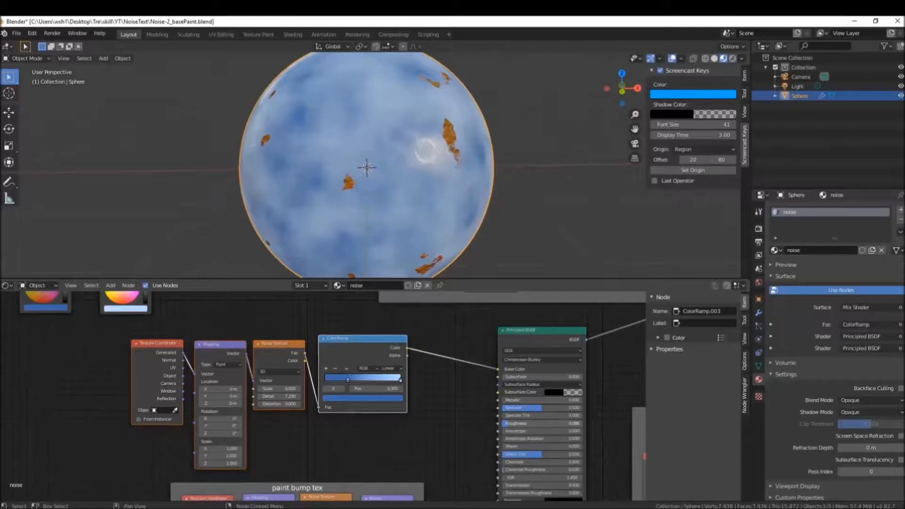
{"action": "middle_click_drag", "start_coordinate": [448, 141], "coordinate": [403, 162]}
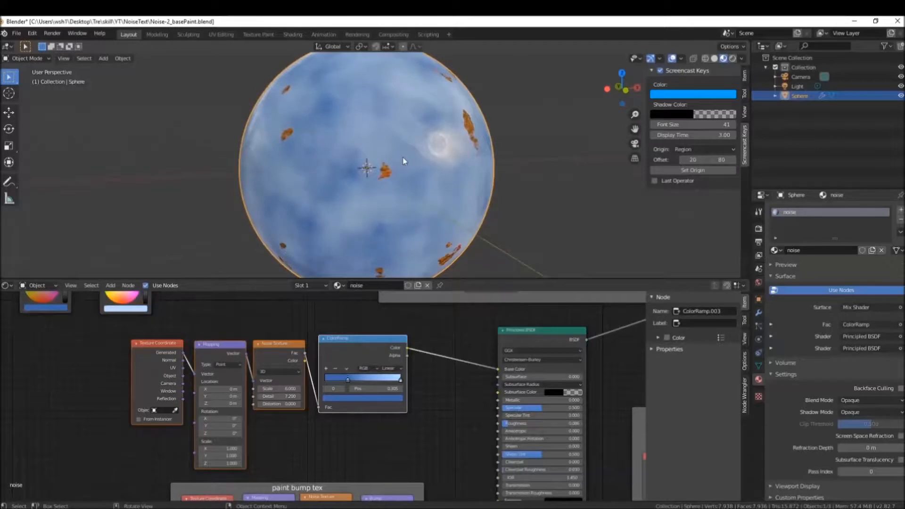
{"action": "left_click_drag", "start_coordinate": [514, 423], "coordinate": [540, 424]}
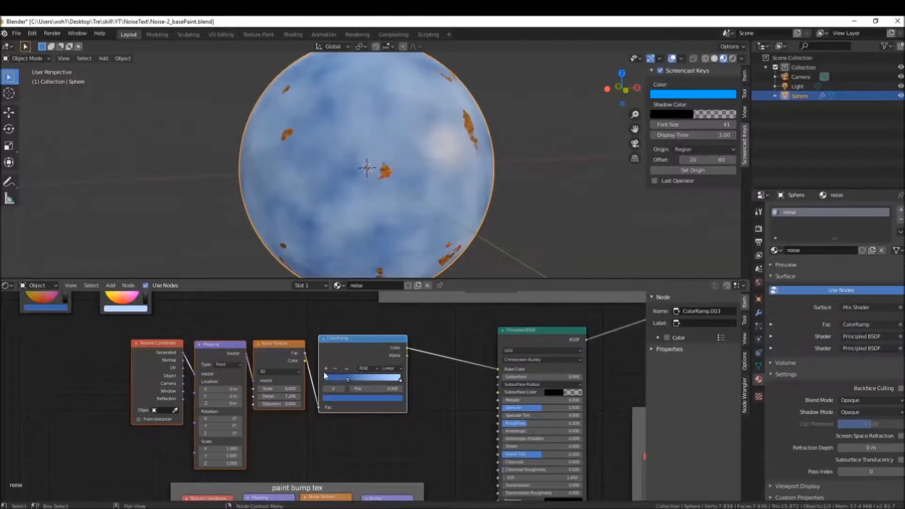
- Shift the colour node chain up slightly and add a second ColorRamp directly below the blue one
{"action": "left_click_drag", "start_coordinate": [375, 341], "coordinate": [372, 333]}
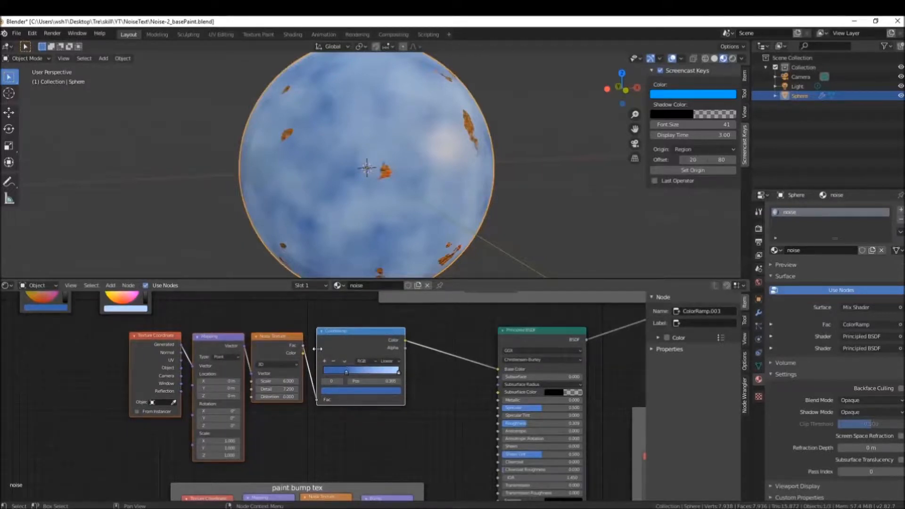
{"action": "left_click", "coordinate": [289, 340]}
{"action": "left_click", "coordinate": [351, 333]}
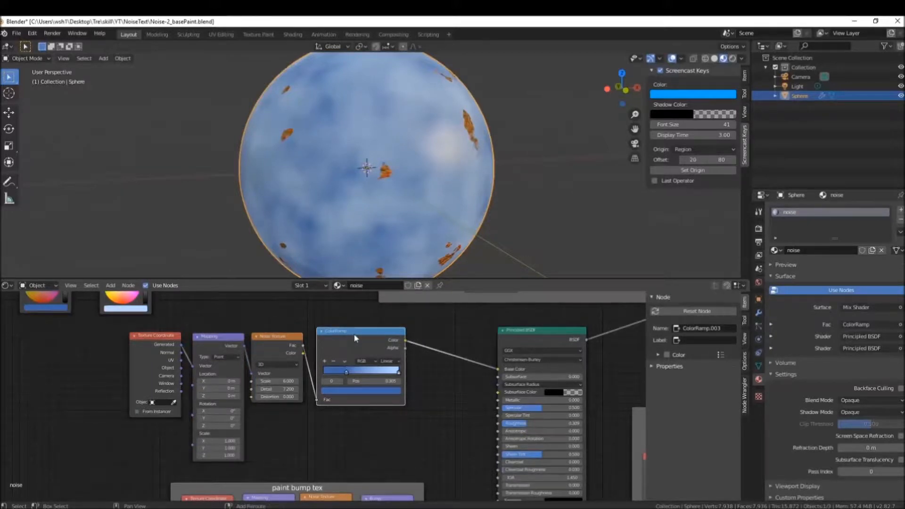
{"action": "left_click", "coordinate": [434, 403]}
{"action": "key", "text": "shift+a"}
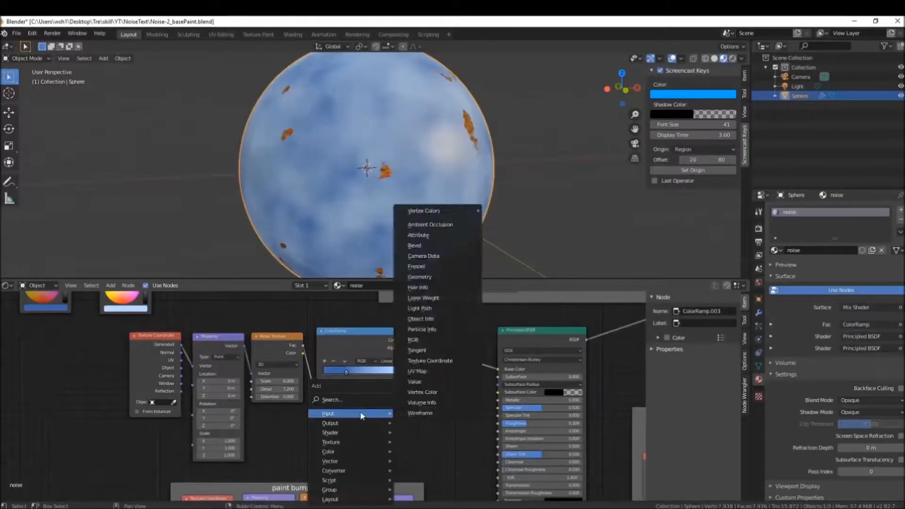
{"action": "left_click", "coordinate": [362, 399]}
{"action": "type", "text": "color"}
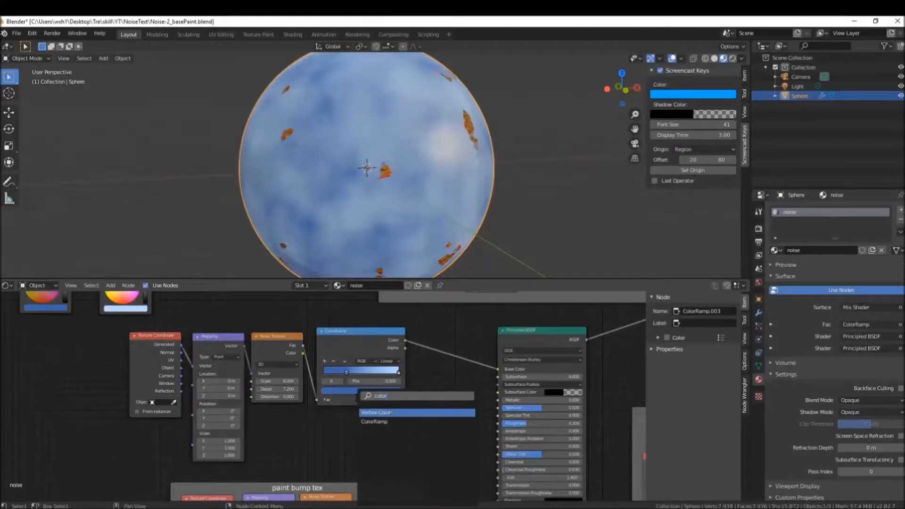
{"action": "key", "text": "Down"}
{"action": "key", "text": "Return"}
{"action": "left_click", "coordinate": [317, 410]}
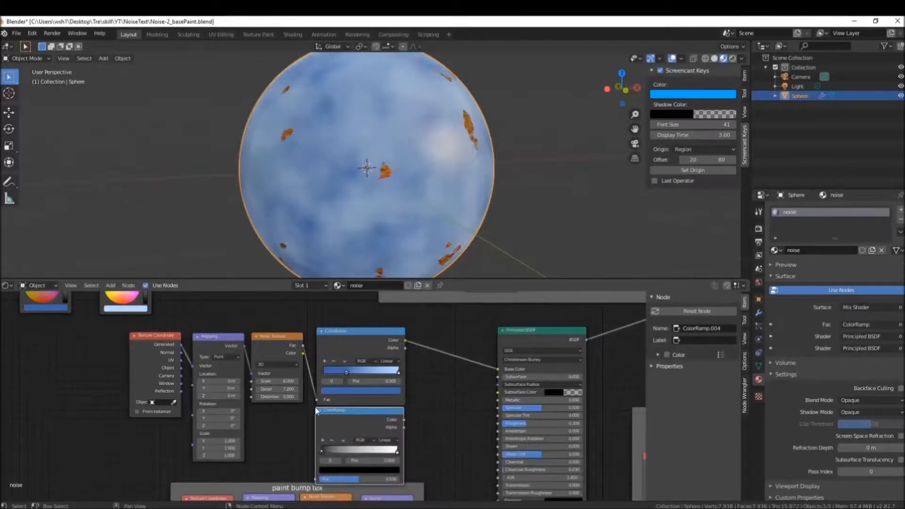
- Move the paint bump tex frame down to clear space for the new ColorRamp
{"action": "scroll", "coordinate": [428, 434], "scroll_direction": "down", "scroll_amount": 1}
{"action": "scroll", "coordinate": [428, 435], "scroll_direction": "down", "scroll_amount": 1}
{"action": "left_click", "coordinate": [393, 465]}
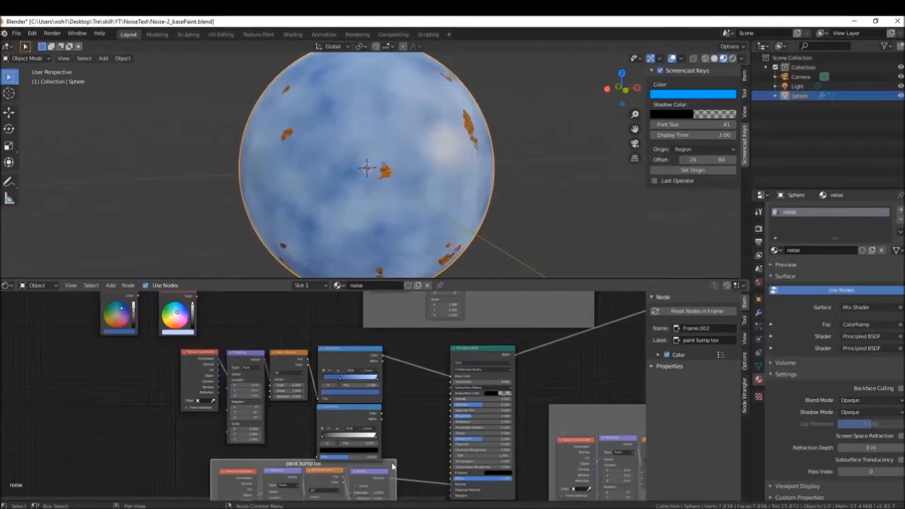
{"action": "left_click_drag", "start_coordinate": [392, 466], "coordinate": [393, 475]}
- Connect the Noise Texture's Fac output to the new ColorRamp and its Color output to the paint shader's Roughness
{"action": "left_click_drag", "start_coordinate": [308, 359], "coordinate": [317, 456]}
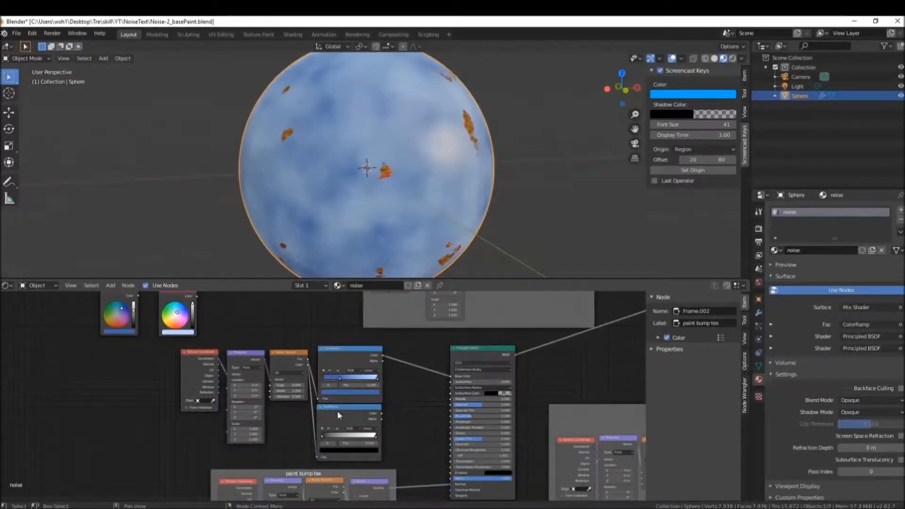
{"action": "left_click_drag", "start_coordinate": [383, 413], "coordinate": [452, 415]}
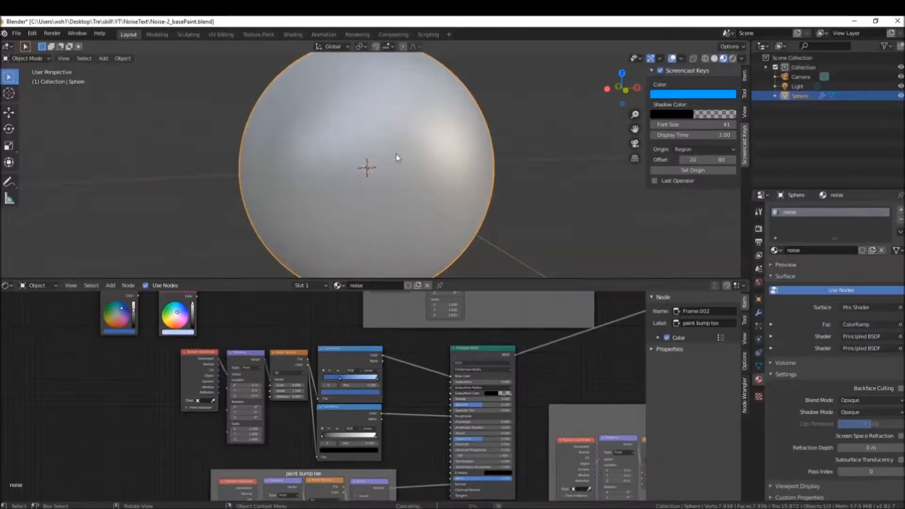
{"action": "mouse_move", "coordinate": [396, 156]}
{"action": "middle_mouse_down"}
{"action": "mouse_move", "coordinate": [400, 193]}
{"action": "mouse_move", "coordinate": [405, 124]}
{"action": "mouse_move", "coordinate": [451, 124]}
{"action": "mouse_move", "coordinate": [477, 112]}
{"action": "mouse_move", "coordinate": [518, 131]}
{"action": "mouse_move", "coordinate": [406, 173]}
{"action": "mouse_move", "coordinate": [407, 152]}
{"action": "mouse_move", "coordinate": [427, 185]}
{"action": "mouse_move", "coordinate": [411, 157]}
{"action": "mouse_move", "coordinate": [434, 159]}
{"action": "mouse_move", "coordinate": [400, 163]}
{"action": "mouse_move", "coordinate": [409, 157]}
{"action": "middle_mouse_up"}
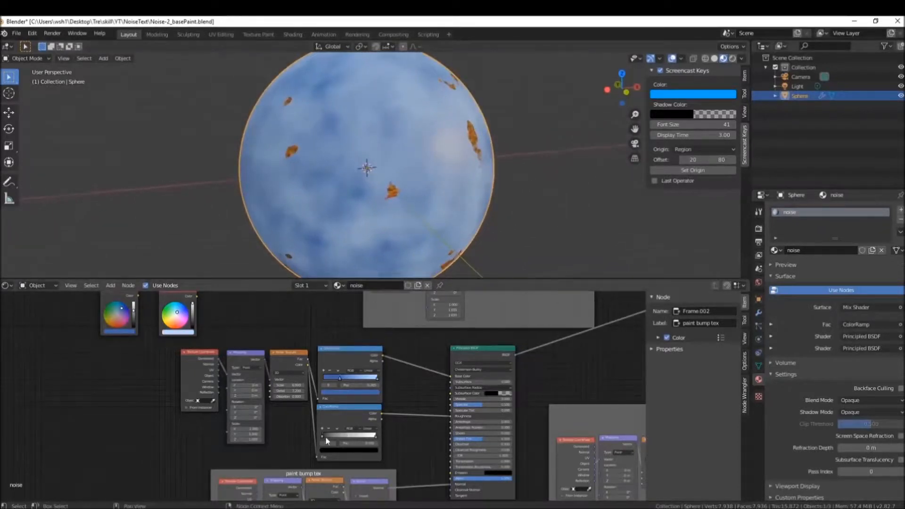
- Try shifting the roughness ramp's black stop toward the middle, inspect the shine and return it to the start
{"action": "left_click_drag", "start_coordinate": [321, 435], "coordinate": [341, 437]}
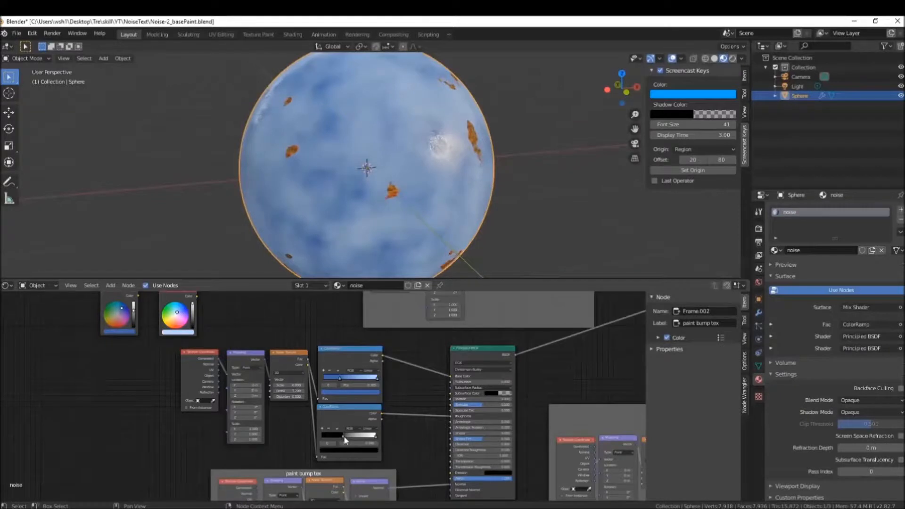
{"action": "middle_click_drag", "start_coordinate": [405, 155], "coordinate": [367, 162]}
{"action": "left_click_drag", "start_coordinate": [346, 439], "coordinate": [324, 438]}
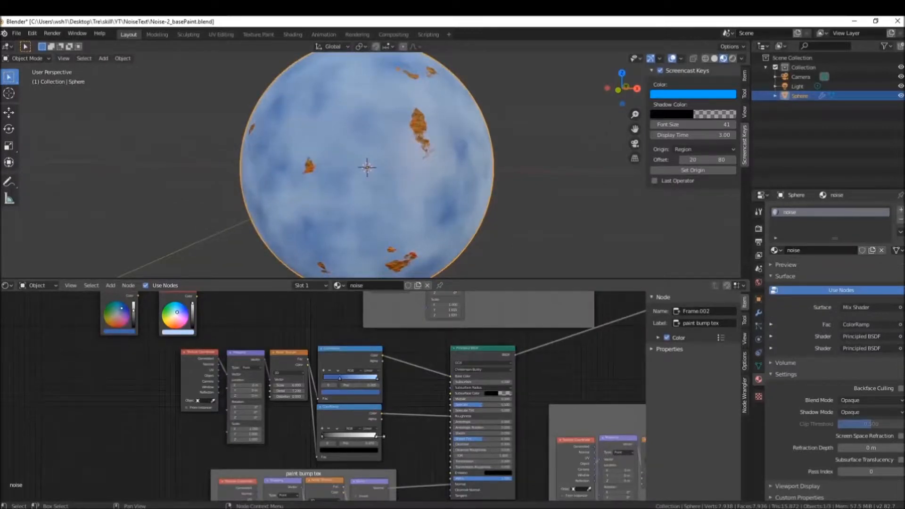
- Move the roughness ramp's white stop inward to just past the middle and inspect the sphere's shine
{"action": "left_click_drag", "start_coordinate": [376, 441], "coordinate": [381, 443]}
{"action": "left_click", "coordinate": [378, 442]}
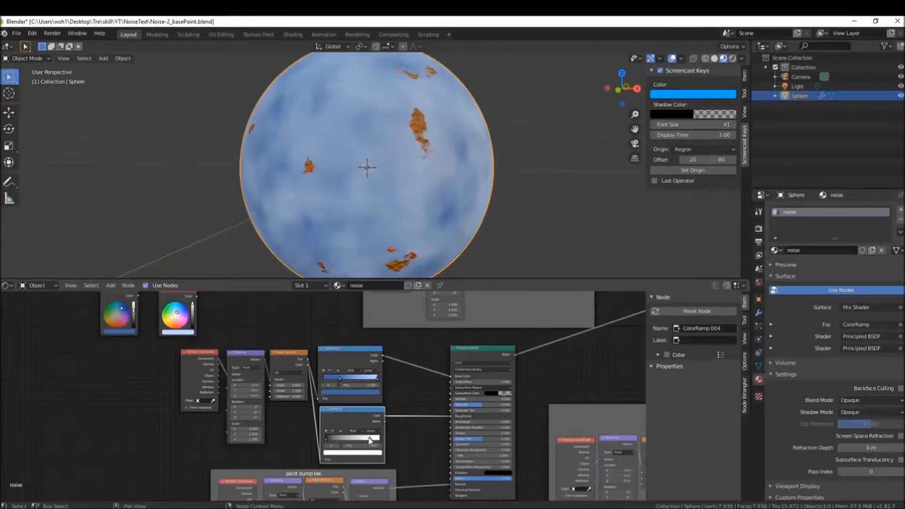
{"action": "left_click_drag", "start_coordinate": [364, 440], "coordinate": [350, 440]}
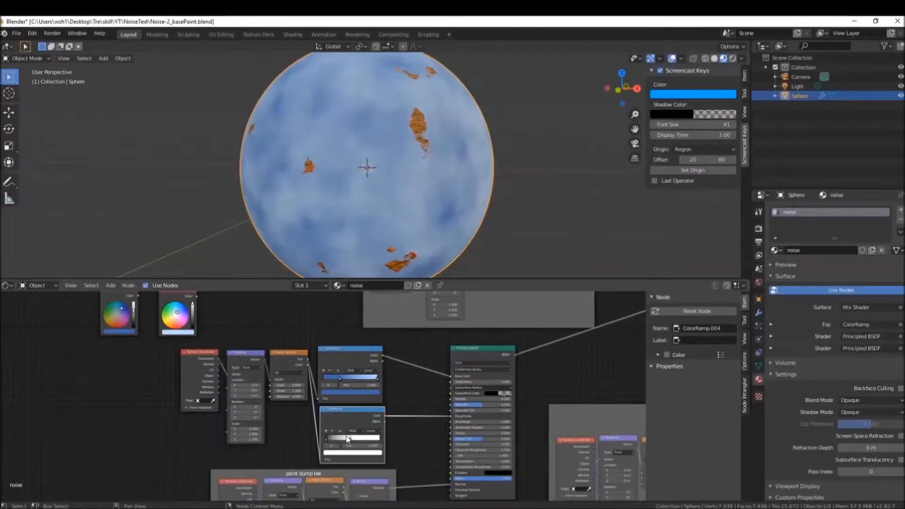
{"action": "middle_click_drag", "start_coordinate": [410, 218], "coordinate": [417, 137]}
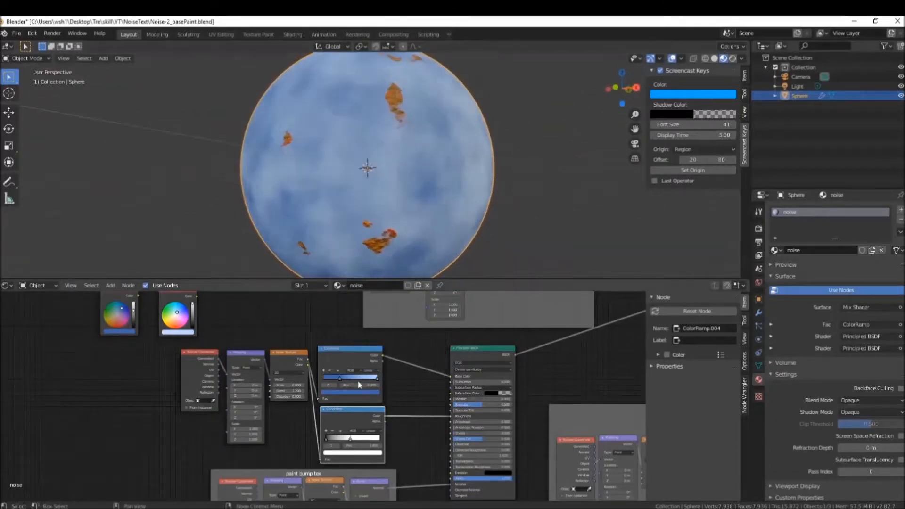
{"action": "left_click_drag", "start_coordinate": [351, 441], "coordinate": [359, 440]}
{"action": "middle_click_drag", "start_coordinate": [330, 197], "coordinate": [332, 222]}
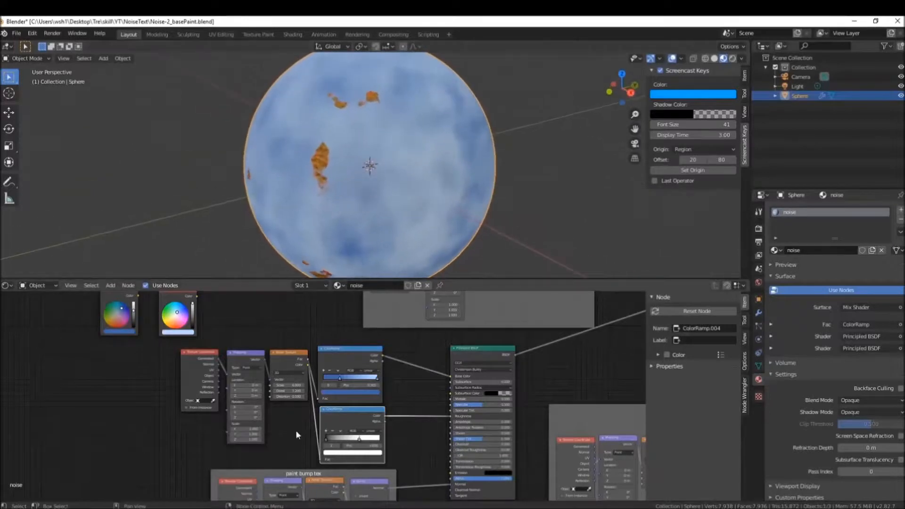
- Move the roughness ramp's black stop slightly toward the white stop and lighten its colour to dark grey
{"action": "left_click", "coordinate": [326, 439]}
{"action": "middle_click_drag", "start_coordinate": [348, 131], "coordinate": [368, 226]}
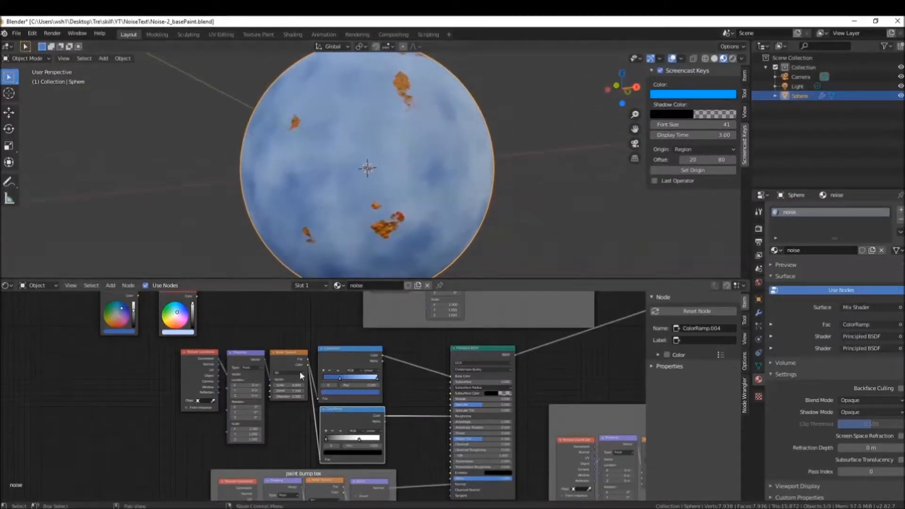
{"action": "left_click_drag", "start_coordinate": [330, 440], "coordinate": [338, 440]}
{"action": "middle_click_drag", "start_coordinate": [426, 197], "coordinate": [436, 190]}
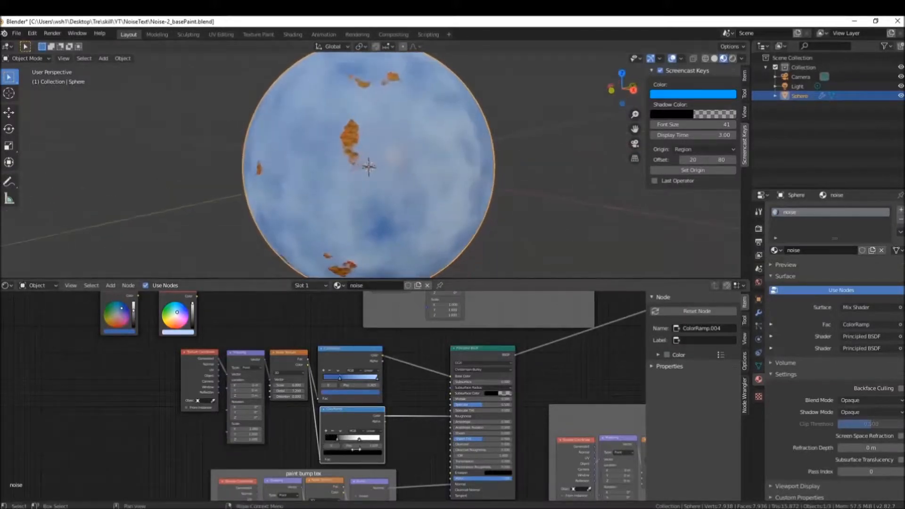
{"action": "left_click", "coordinate": [336, 452]}
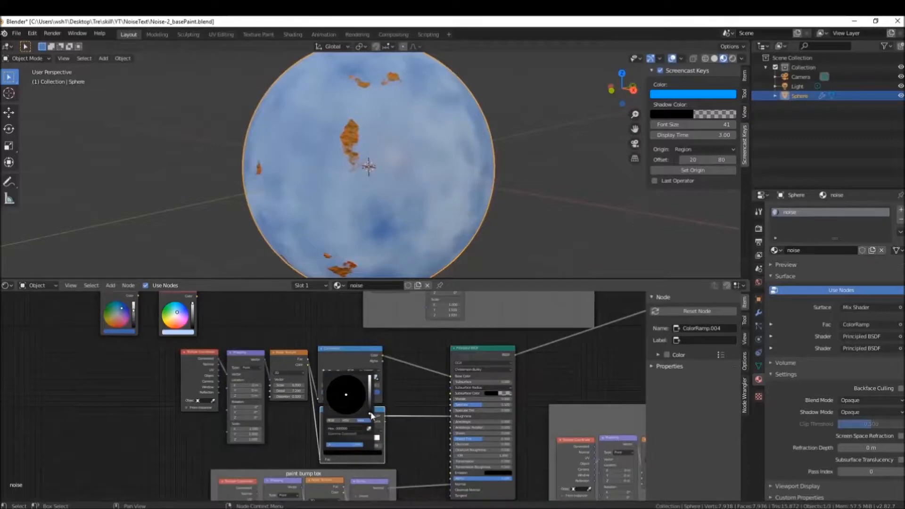
{"action": "left_click_drag", "start_coordinate": [370, 417], "coordinate": [370, 406]}
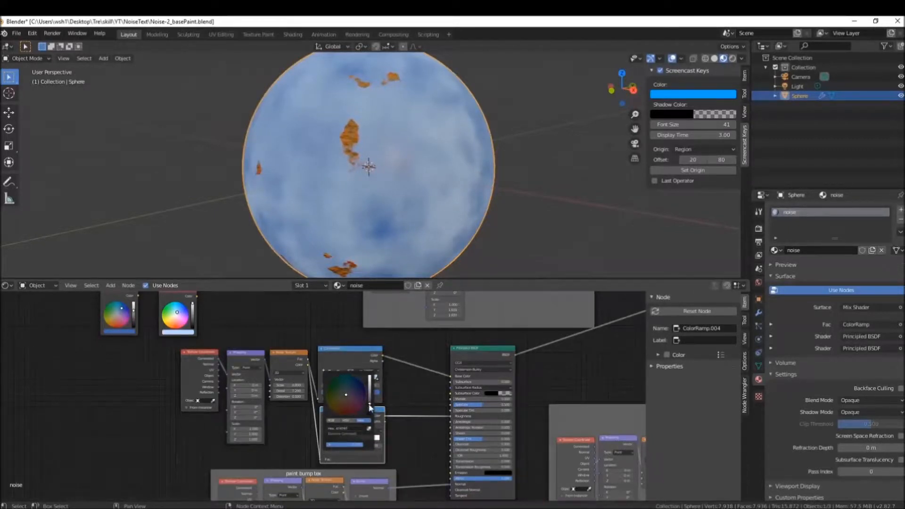
- Group the paint's Texture Coordinate, Mapping, Noise Texture and both ColorRamp nodes in one frame
{"action": "middle_click_drag", "start_coordinate": [369, 188], "coordinate": [420, 120]}
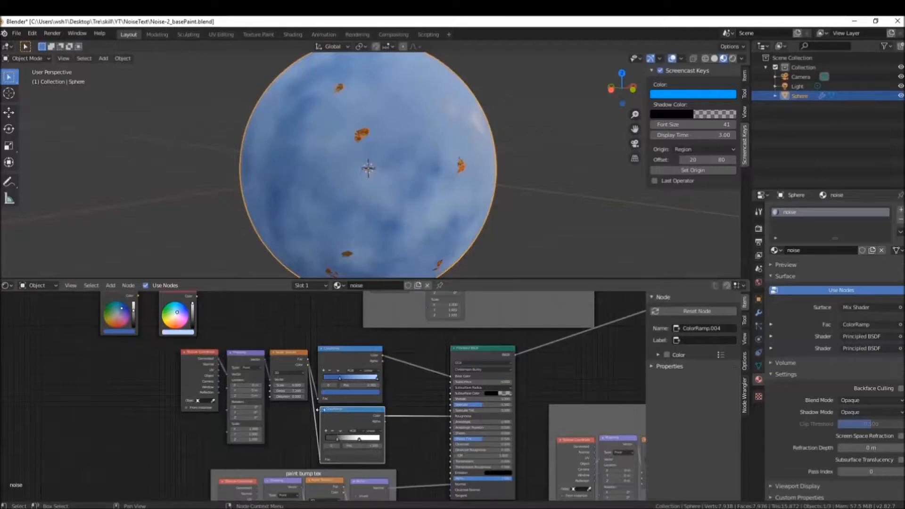
{"action": "middle_click_drag", "start_coordinate": [368, 171], "coordinate": [343, 177]}
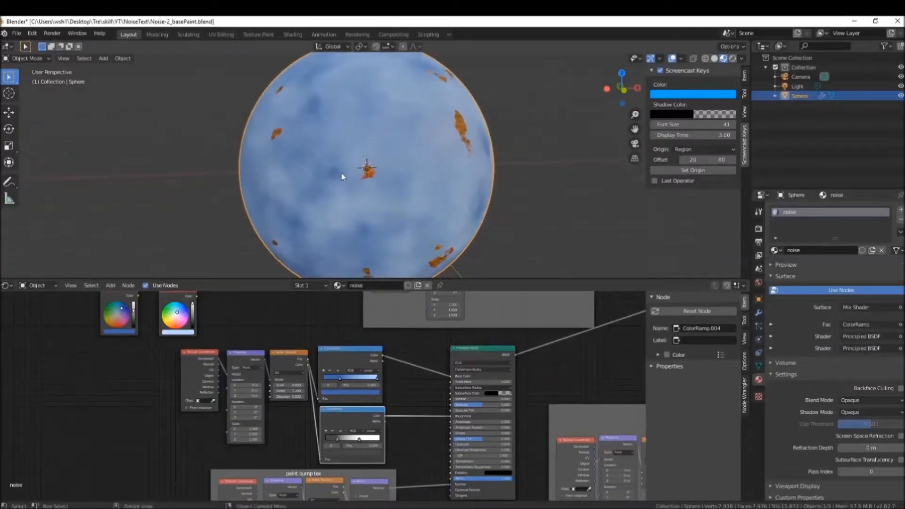
{"action": "left_click", "coordinate": [204, 352]}
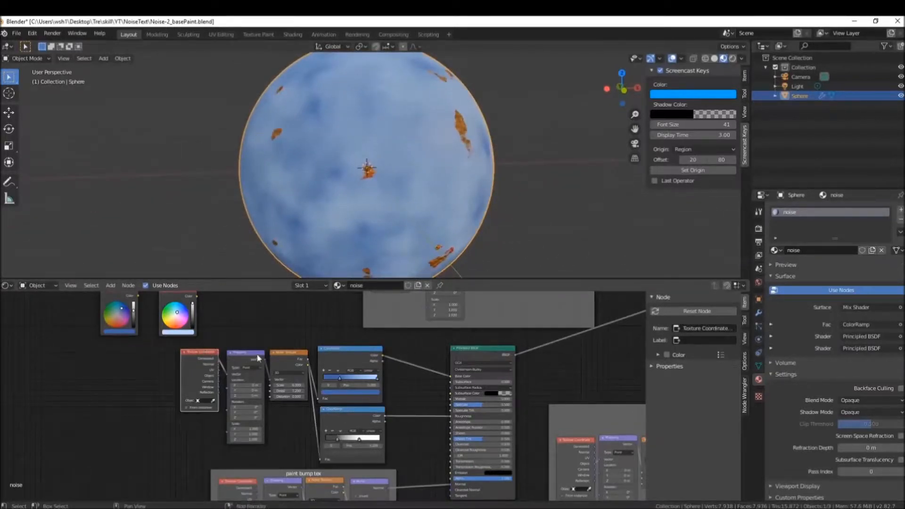
{"action": "left_click", "coordinate": [238, 353], "text": "shift"}
{"action": "left_click", "coordinate": [286, 354], "text": "shift"}
{"action": "left_click", "coordinate": [357, 351], "text": "shift"}
{"action": "left_click", "coordinate": [338, 412], "text": "shift"}
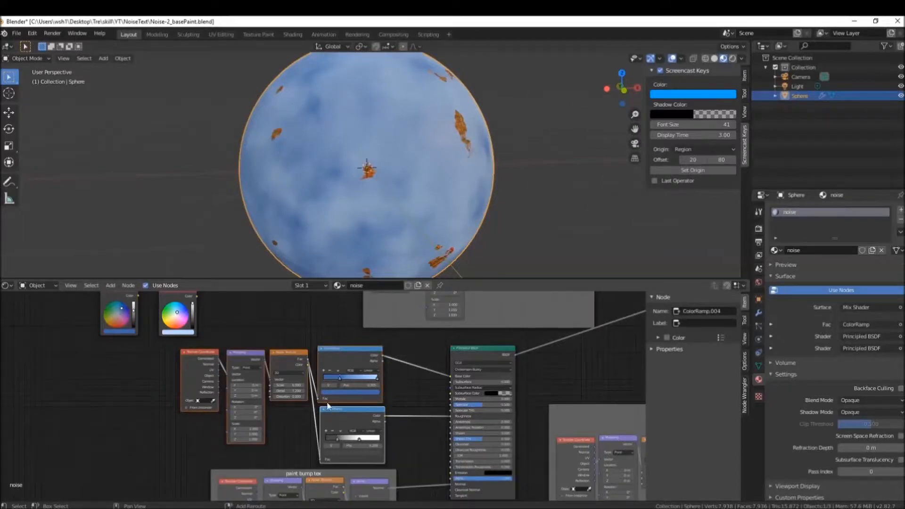
{"action": "key", "text": "ctrl+j"}
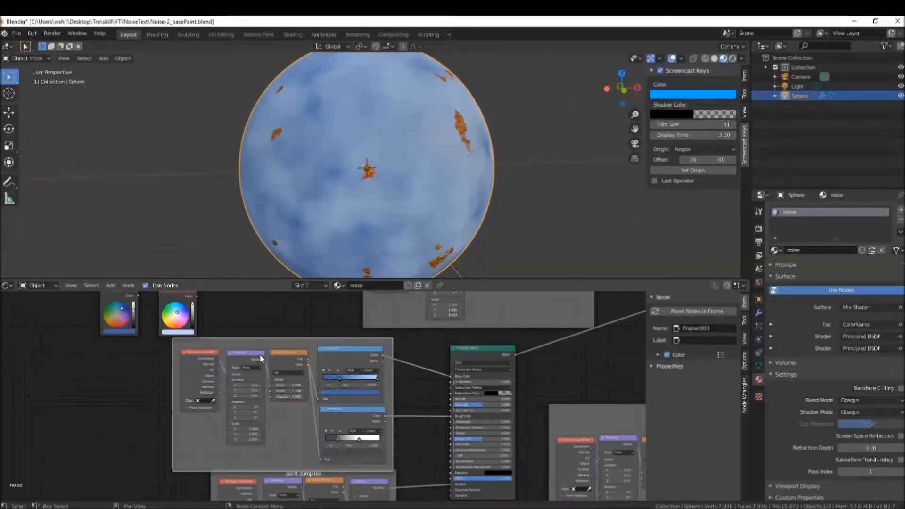
- Shift the new frame clear of the paint bump frame and label it "base paint"
{"action": "left_click_drag", "start_coordinate": [284, 343], "coordinate": [300, 336]}
{"action": "left_click", "coordinate": [700, 339]}
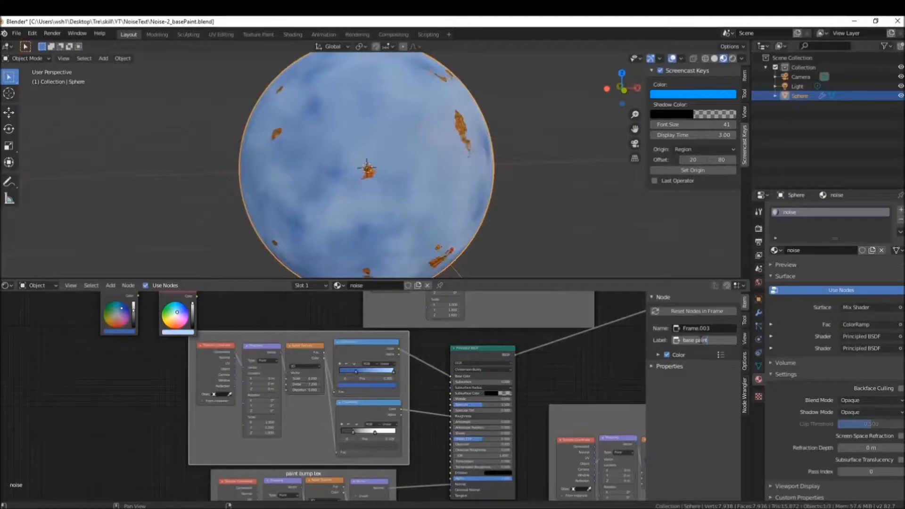
{"action": "key", "text": "Return"}
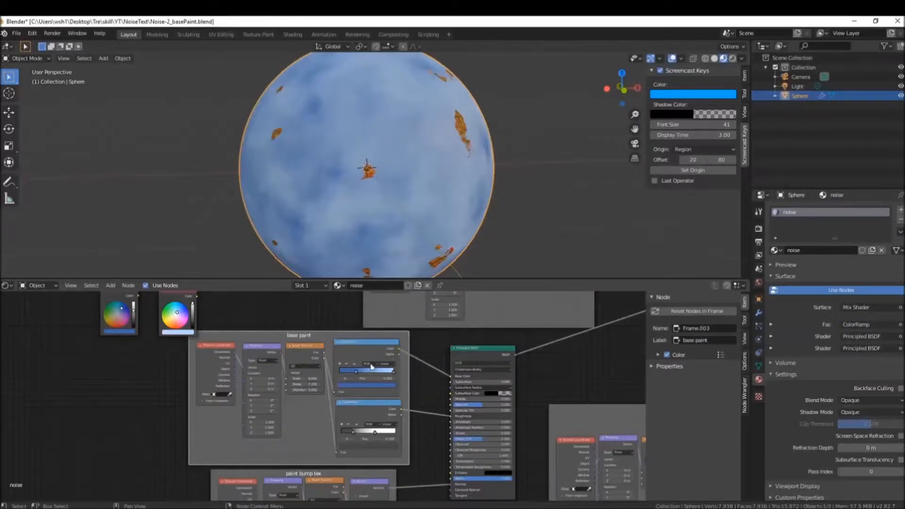
- Delete the two unused RGB colour nodes from the node tree
{"action": "scroll", "coordinate": [328, 360], "scroll_direction": "down", "scroll_amount": 2}
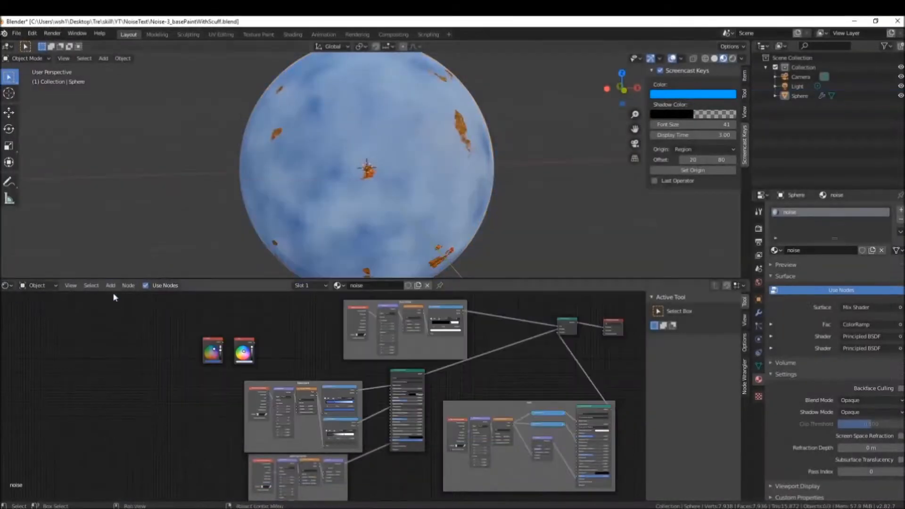
{"action": "scroll", "coordinate": [279, 337], "scroll_direction": "down", "scroll_amount": 3}
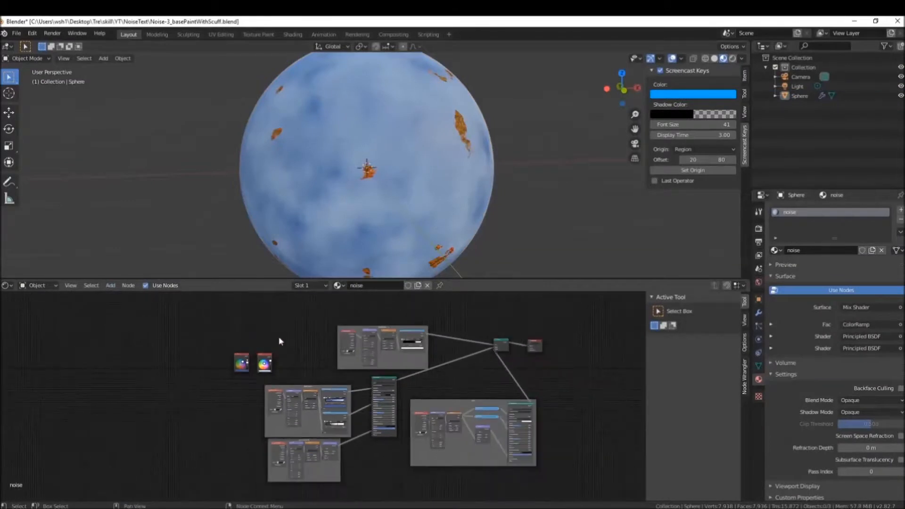
{"action": "scroll", "coordinate": [300, 377], "scroll_direction": "up", "scroll_amount": 5}
{"action": "left_click", "coordinate": [269, 379]}
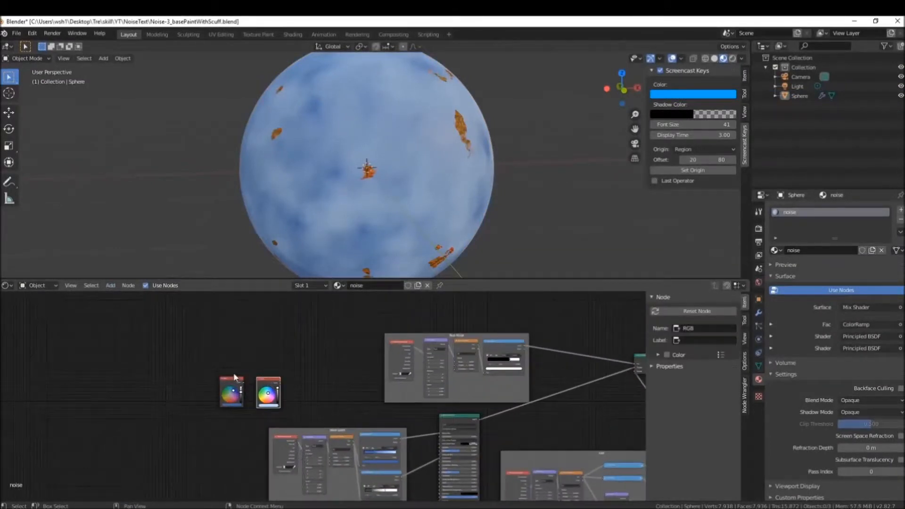
{"action": "left_click", "coordinate": [234, 377], "text": "shift"}
{"action": "key", "text": "x"}
- Duplicate the base paint's Texture Coordinate, Mapping, Noise Texture and roughness ColorRamp, placing the copies beside the originals
{"action": "mouse_move", "coordinate": [303, 385]}
{"action": "middle_mouse_down"}
{"action": "mouse_move", "coordinate": [264, 337]}
{"action": "mouse_move", "coordinate": [284, 375]}
{"action": "middle_mouse_up"}
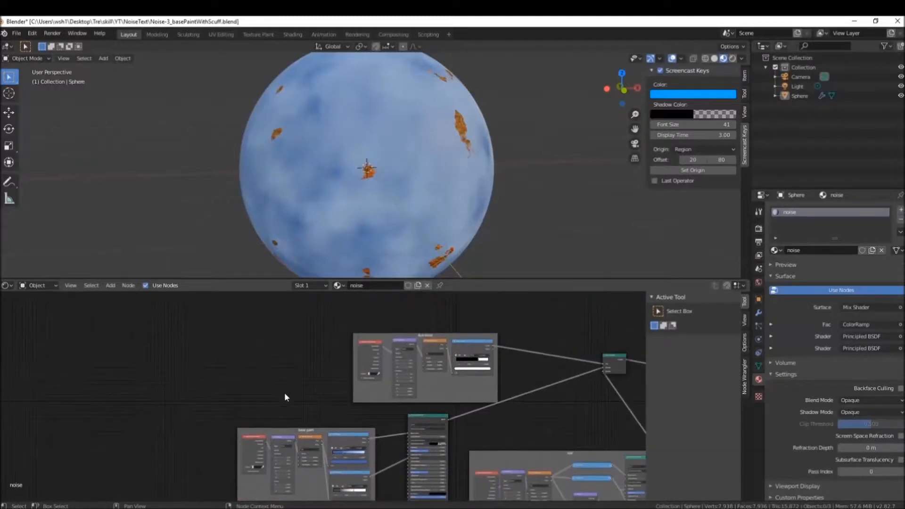
{"action": "scroll", "coordinate": [284, 392], "scroll_direction": "up", "scroll_amount": 3}
{"action": "middle_click_drag", "start_coordinate": [270, 414], "coordinate": [280, 361]}
{"action": "scroll", "coordinate": [277, 381], "scroll_direction": "up", "scroll_amount": 4}
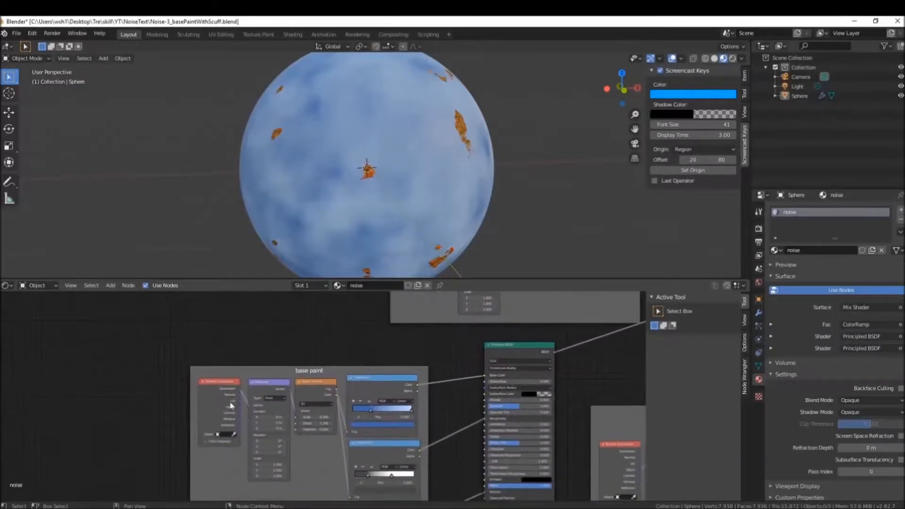
{"action": "left_click", "coordinate": [226, 383]}
{"action": "left_click", "coordinate": [309, 382]}
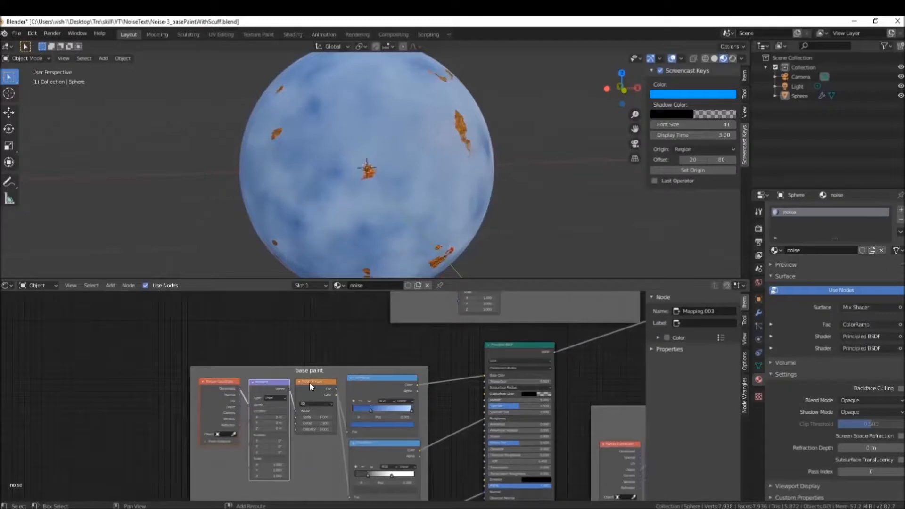
{"action": "left_click", "coordinate": [370, 448]}
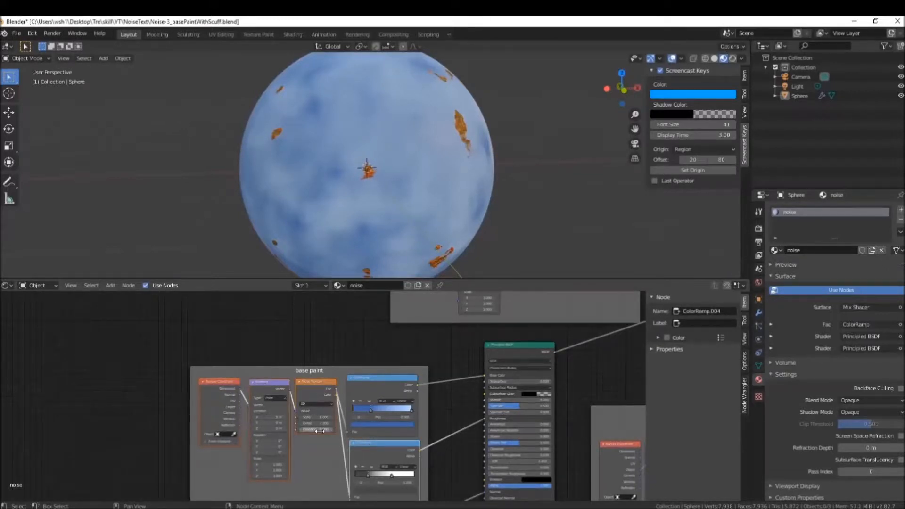
{"action": "key", "text": "shift+d"}
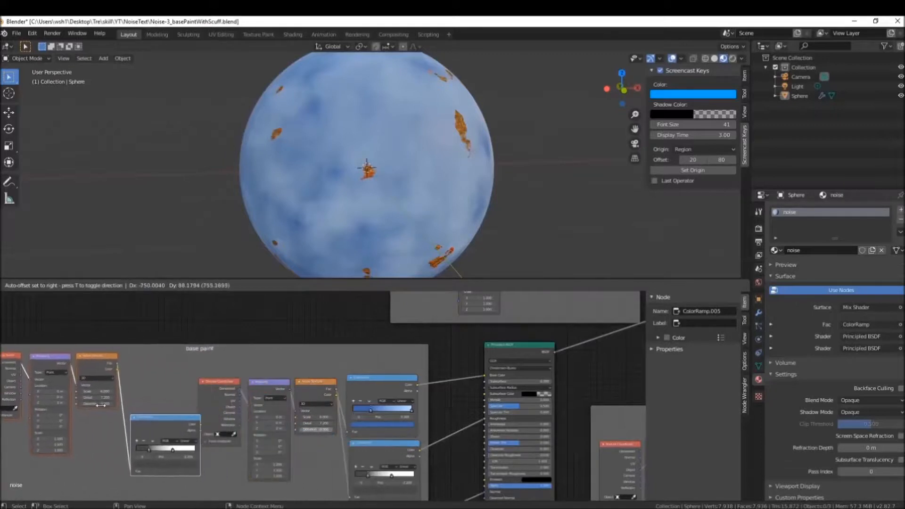
{"action": "left_click", "coordinate": [77, 409]}
{"action": "scroll", "coordinate": [100, 389], "scroll_direction": "down", "scroll_amount": 4}
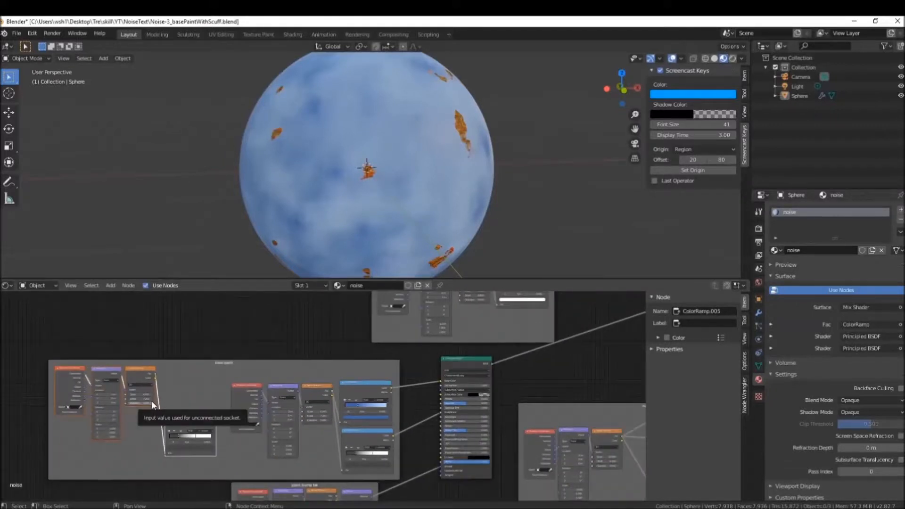
- Group the duplicated nodes in their own frame and move it above the base paint frame
{"action": "key", "text": "ctrl+j"}
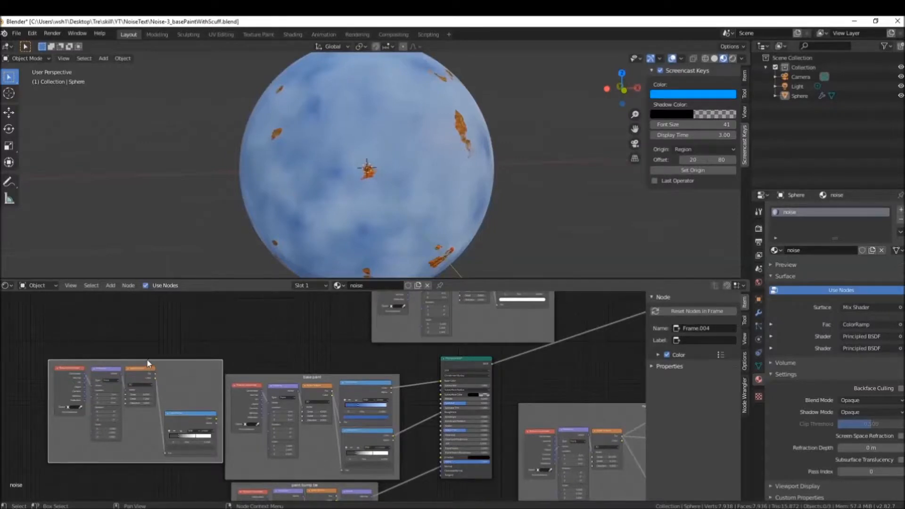
{"action": "left_click_drag", "start_coordinate": [147, 363], "coordinate": [257, 297]}
{"action": "scroll", "coordinate": [250, 422], "scroll_direction": "down", "scroll_amount": 3}
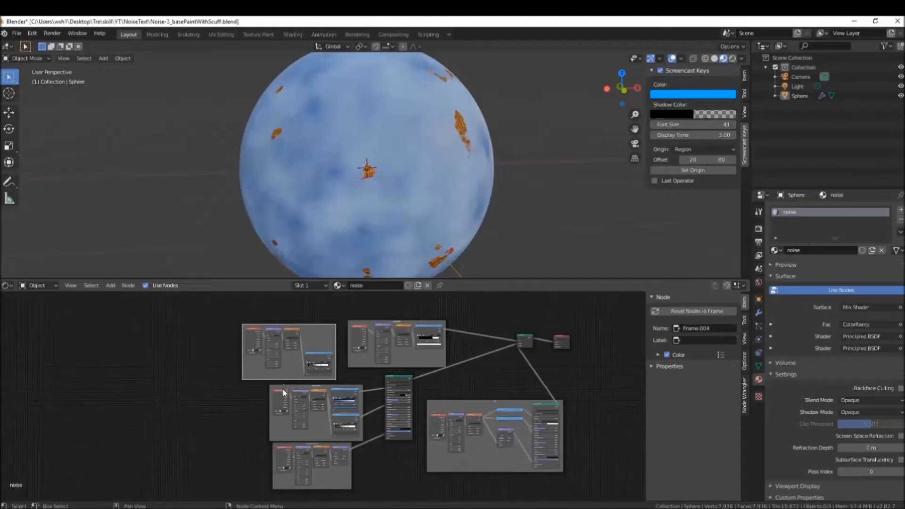
- Line up the base paint and paint bump tex frames in a column beneath the new frame
{"action": "left_click", "coordinate": [291, 387]}
{"action": "left_click_drag", "start_coordinate": [291, 387], "coordinate": [263, 388]}
{"action": "left_click_drag", "start_coordinate": [335, 442], "coordinate": [305, 450]}
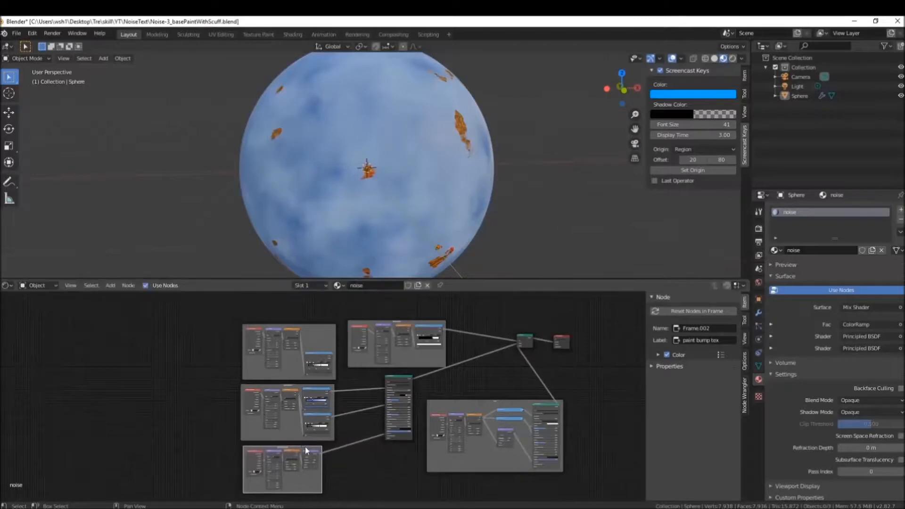
{"action": "key", "text": "g"}
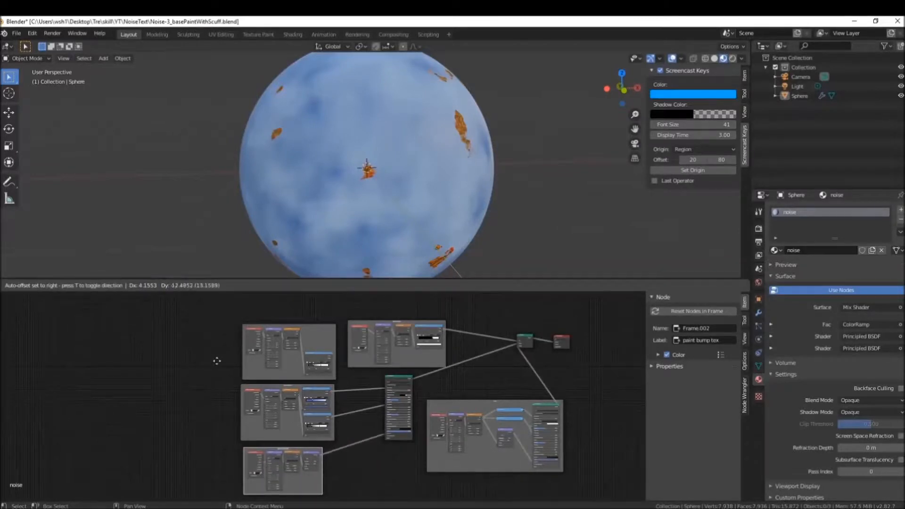
{"action": "left_click", "coordinate": [216, 354]}
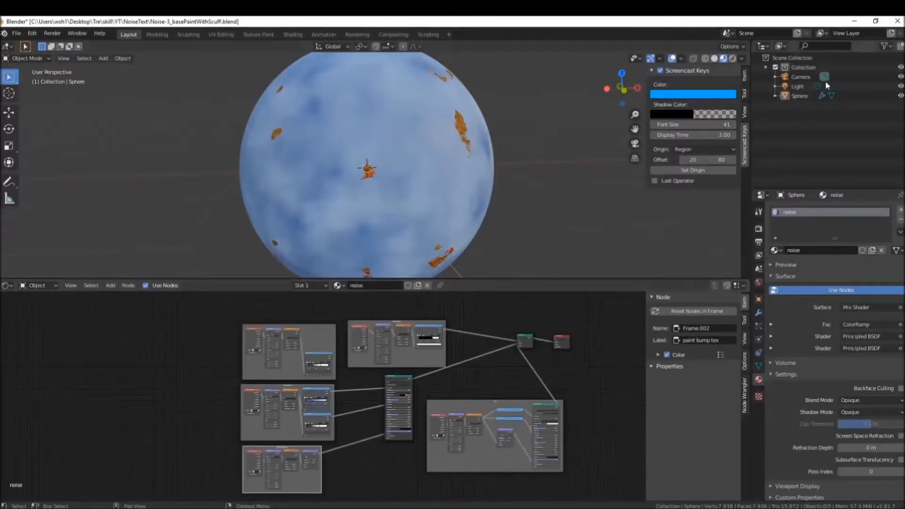
- Turn on the Screencast Keys display and nudge the Rust Mask frame slightly upward
{"action": "left_click", "coordinate": [659, 70]}
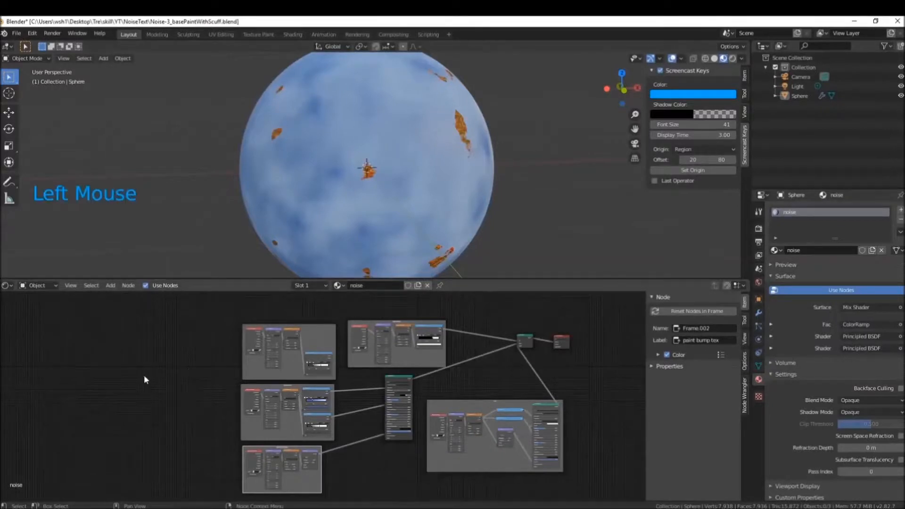
{"action": "left_click", "coordinate": [309, 329]}
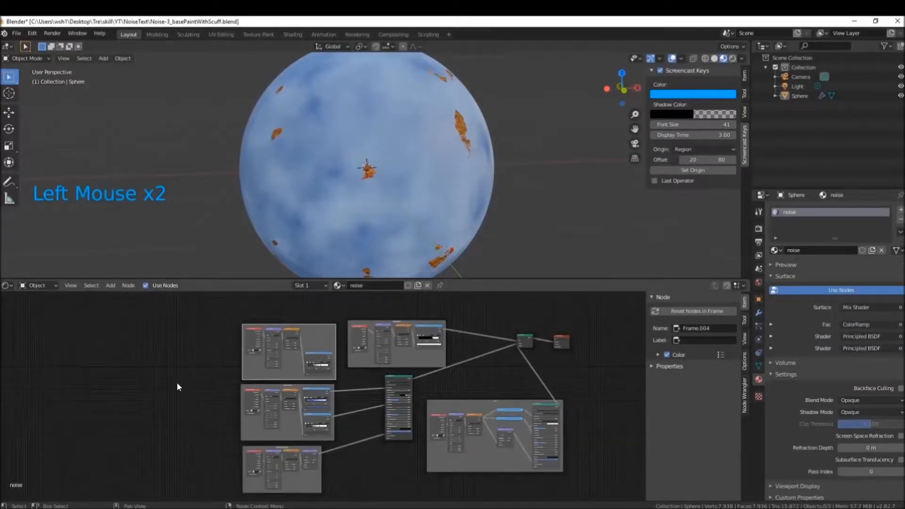
{"action": "left_click_drag", "start_coordinate": [411, 327], "coordinate": [411, 321]}
- Move the duplicated ColorRamp up beside its Noise Texture and connect its Color output to the paint shader's Base Color
{"action": "scroll", "coordinate": [316, 369], "scroll_direction": "up", "scroll_amount": 7}
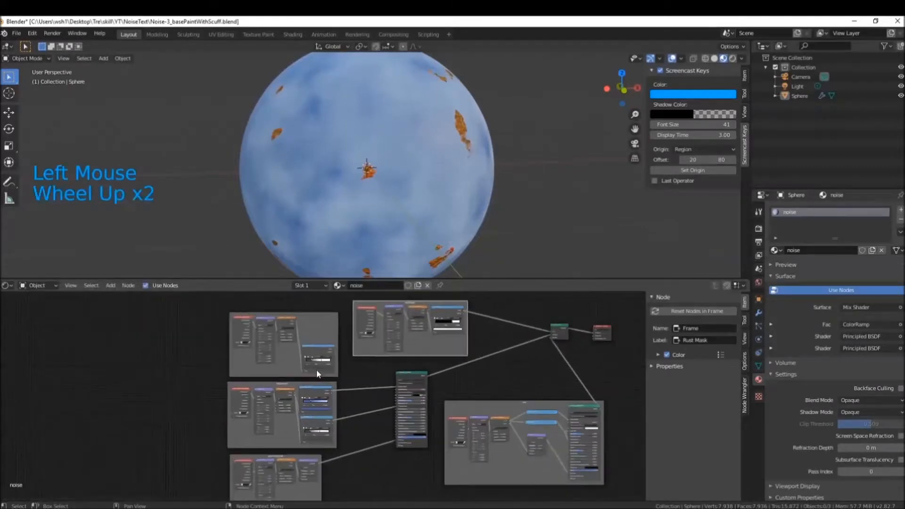
{"action": "middle_click_drag", "start_coordinate": [315, 369], "coordinate": [404, 430]}
{"action": "scroll", "coordinate": [403, 394], "scroll_direction": "up", "scroll_amount": 2}
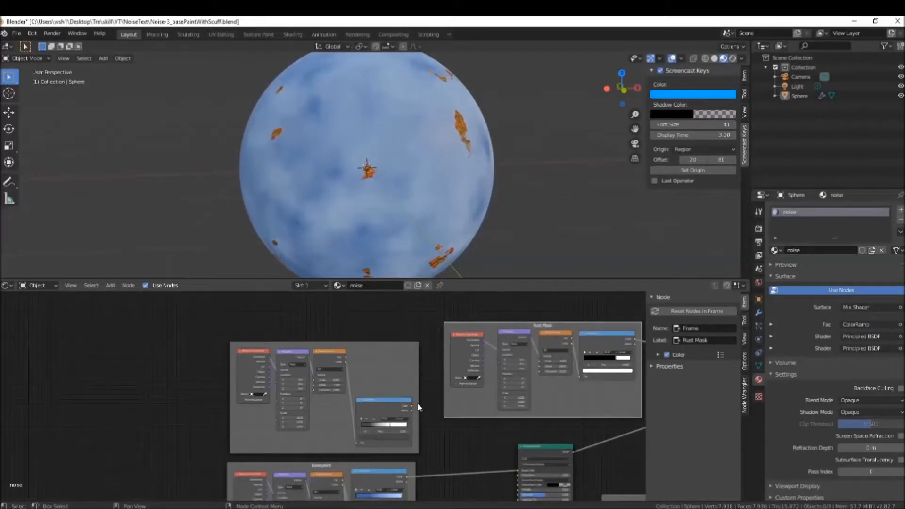
{"action": "left_click_drag", "start_coordinate": [391, 405], "coordinate": [388, 357]}
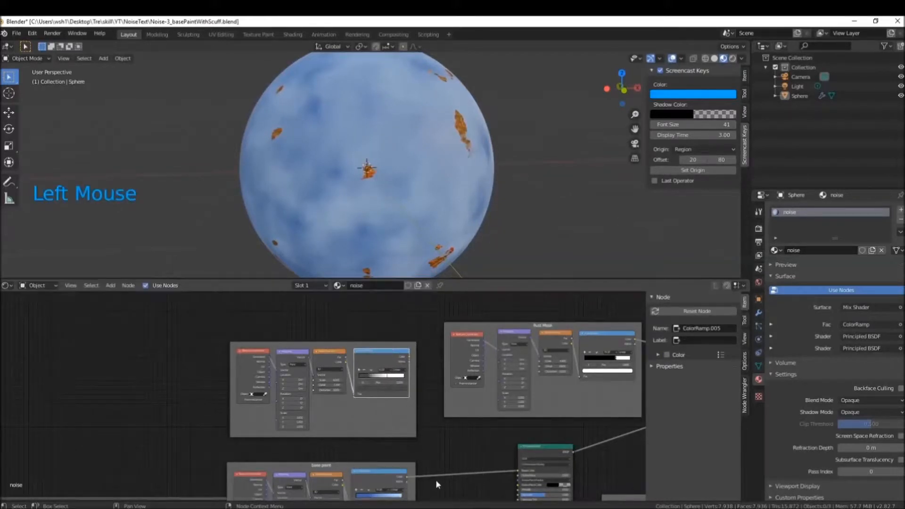
{"action": "middle_click_drag", "start_coordinate": [437, 454], "coordinate": [394, 420]}
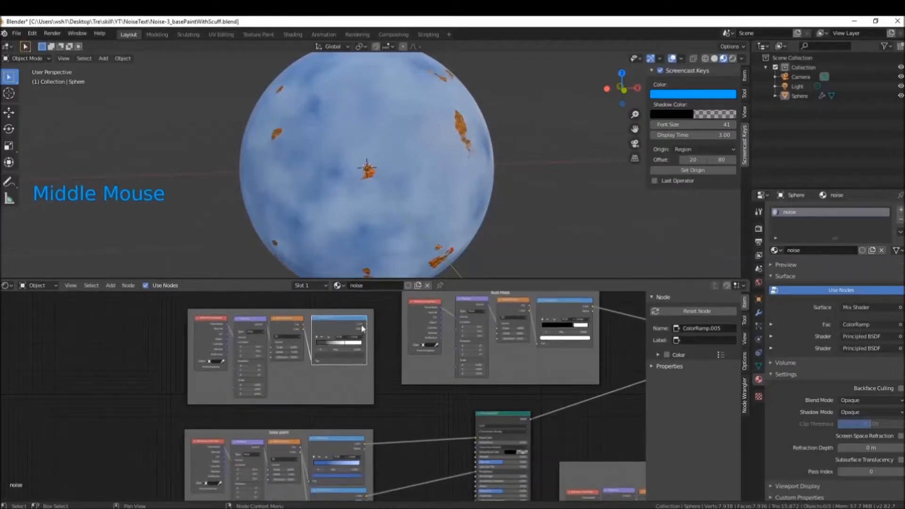
{"action": "left_click_drag", "start_coordinate": [368, 325], "coordinate": [479, 441]}
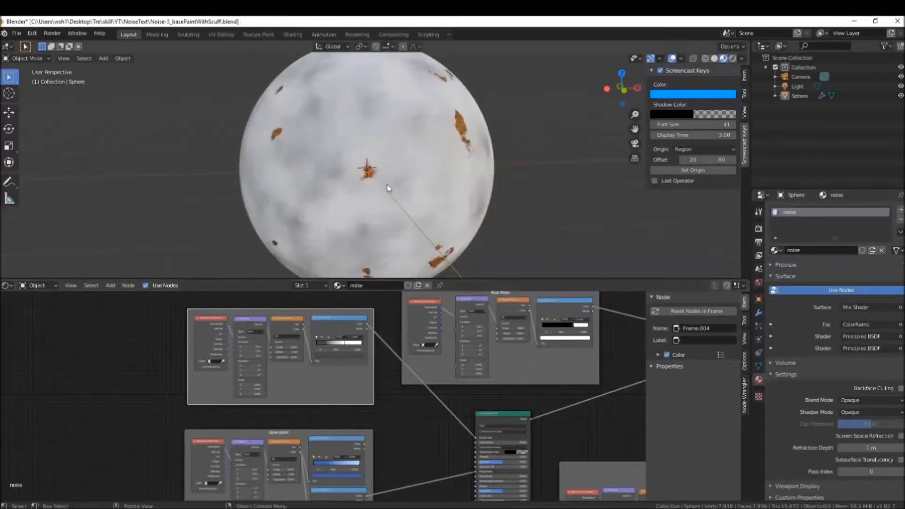
- Set the duplicated Noise Texture's Scale to 8.7 and its Detail to 3.5
{"action": "mouse_move", "coordinate": [341, 181]}
{"action": "middle_mouse_down"}
{"action": "mouse_move", "coordinate": [345, 174]}
{"action": "mouse_move", "coordinate": [347, 185]}
{"action": "middle_mouse_up"}
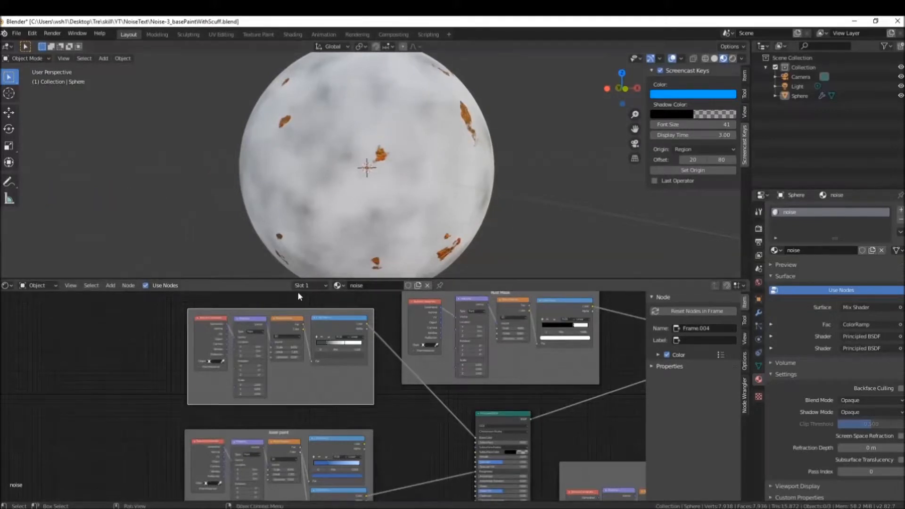
{"action": "scroll", "coordinate": [301, 341], "scroll_direction": "up", "scroll_amount": 3}
{"action": "middle_click_drag", "start_coordinate": [293, 371], "coordinate": [313, 414]}
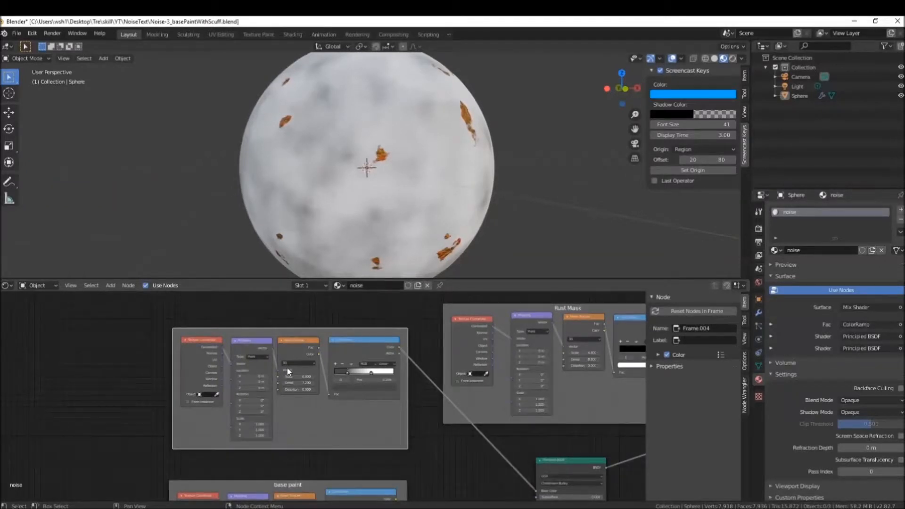
{"action": "left_click", "coordinate": [295, 377]}
{"action": "type", "text": "8.7"}
{"action": "key", "text": "Return"}
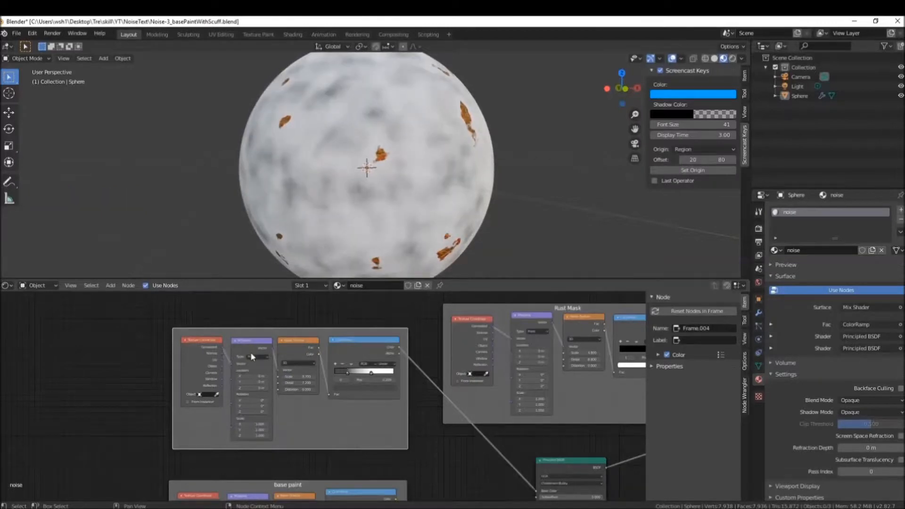
{"action": "left_click", "coordinate": [304, 383]}
{"action": "type", "text": "3"}
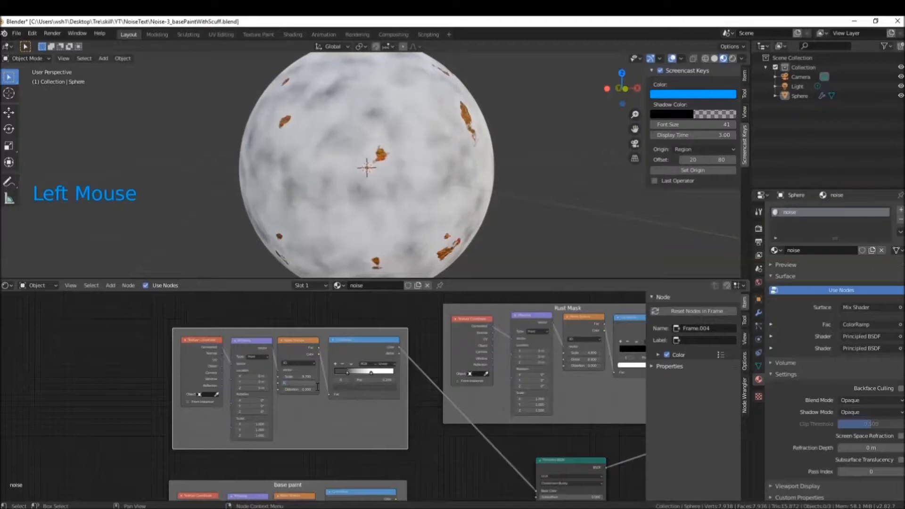
{"action": "type", "text": ".5"}
{"action": "key", "text": "Return"}
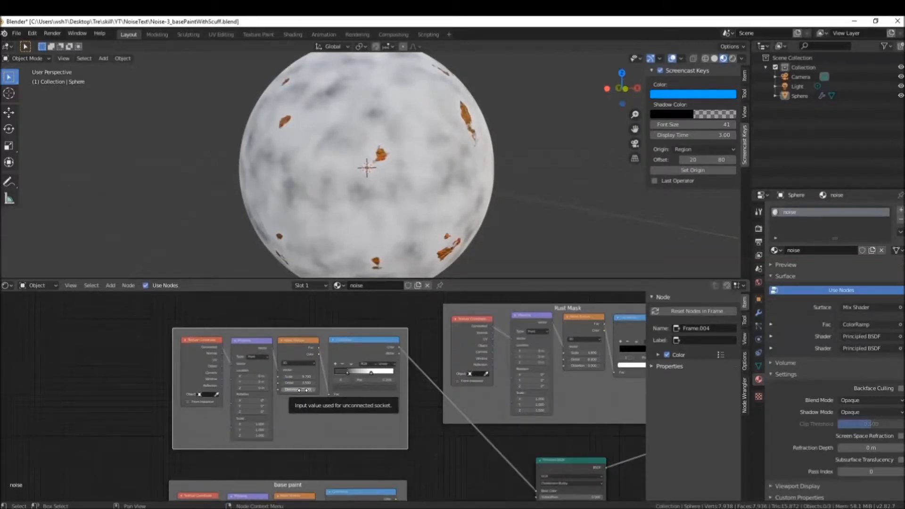
- Try several Distortion values on the duplicated Noise Texture and set it to 6.6
{"action": "middle_click_drag", "start_coordinate": [358, 156], "coordinate": [378, 156]}
{"action": "left_click", "coordinate": [298, 389]}
{"action": "type", "text": "1"}
{"action": "key", "text": "Return"}
{"action": "left_click_drag", "start_coordinate": [307, 390], "coordinate": [330, 390]}
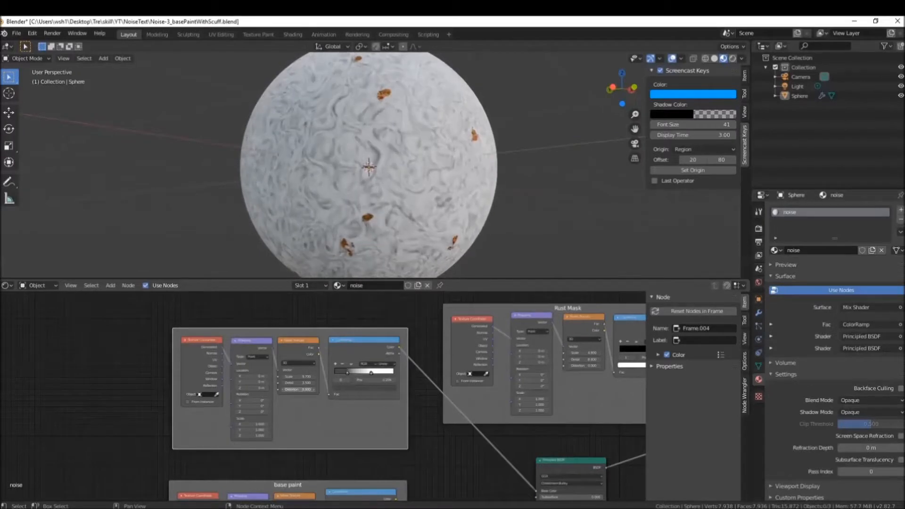
{"action": "mouse_move", "coordinate": [292, 390]}
{"action": "left_mouse_down"}
{"action": "mouse_move", "coordinate": [308, 390]}
{"action": "mouse_move", "coordinate": [293, 390]}
{"action": "left_mouse_up"}
{"action": "left_click", "coordinate": [295, 390]}
{"action": "type", "text": "6.6"}
{"action": "key", "text": "Return"}
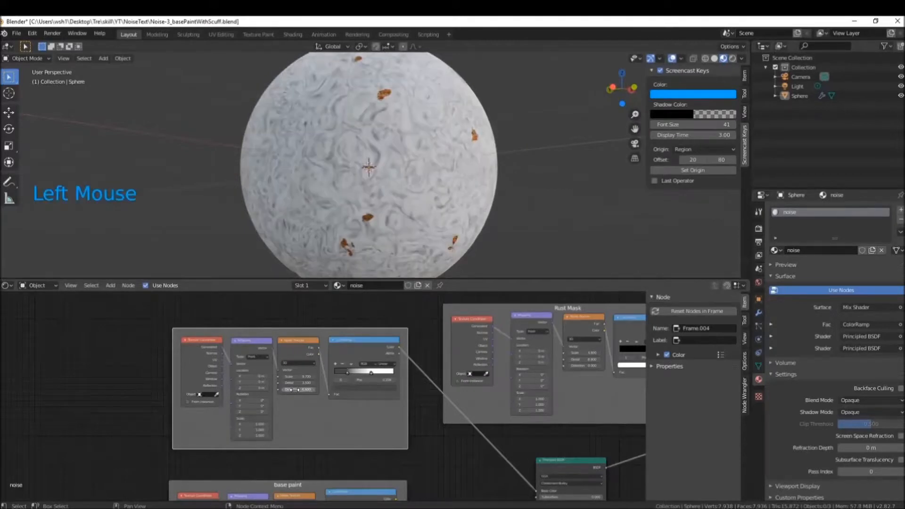
- On the duplicated ColorRamp, move the white stop to the far end and the black stop about two thirds along, leaving sparse white flecks
{"action": "left_click", "coordinate": [347, 373]}
{"action": "left_click_drag", "start_coordinate": [348, 372], "coordinate": [323, 370]}
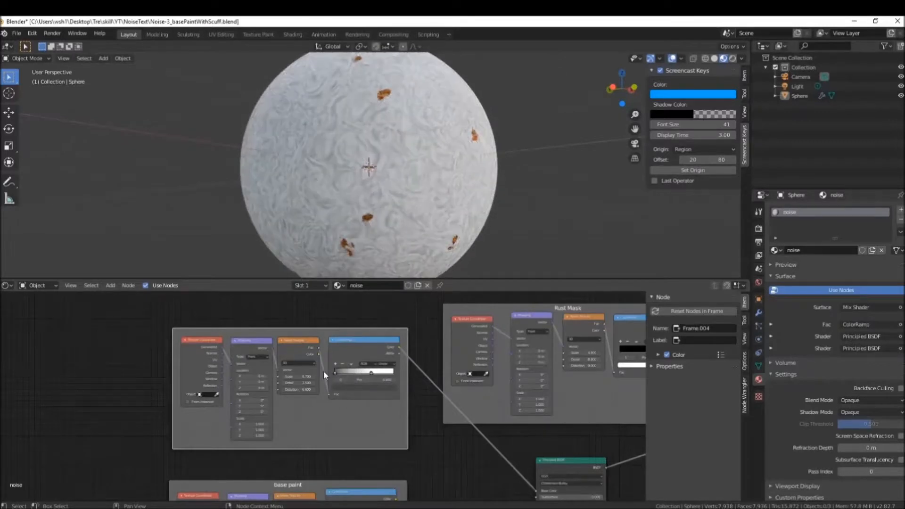
{"action": "left_click", "coordinate": [335, 387]}
{"action": "left_click_drag", "start_coordinate": [383, 334], "coordinate": [382, 347]}
{"action": "left_click_drag", "start_coordinate": [371, 373], "coordinate": [400, 376]}
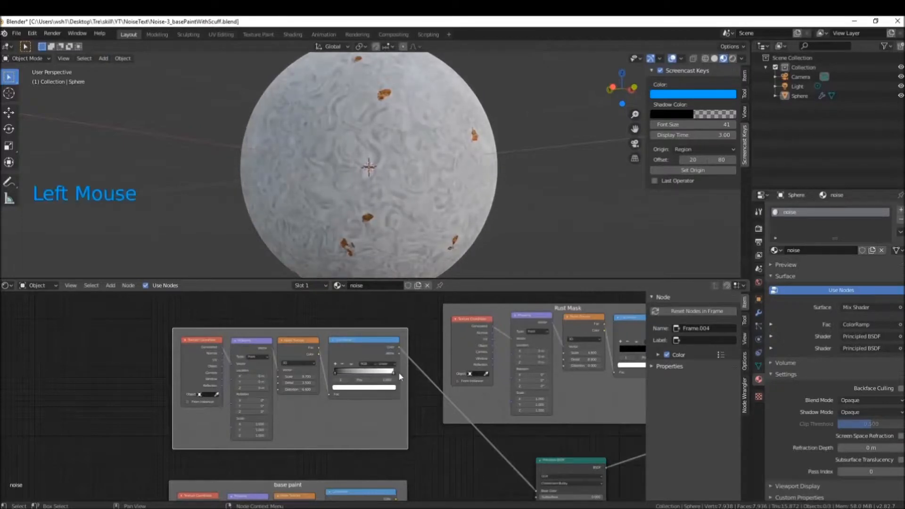
{"action": "left_click_drag", "start_coordinate": [334, 371], "coordinate": [379, 380]}
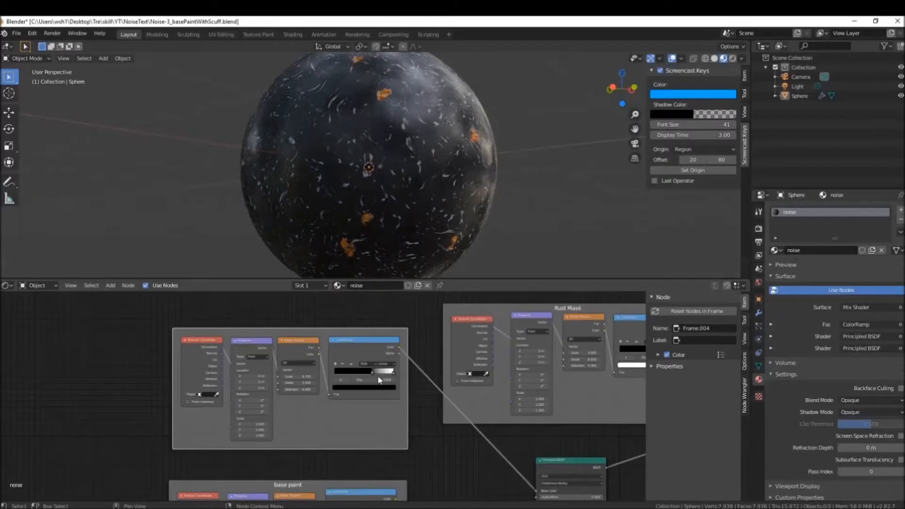
{"action": "left_click_drag", "start_coordinate": [380, 380], "coordinate": [382, 380]}
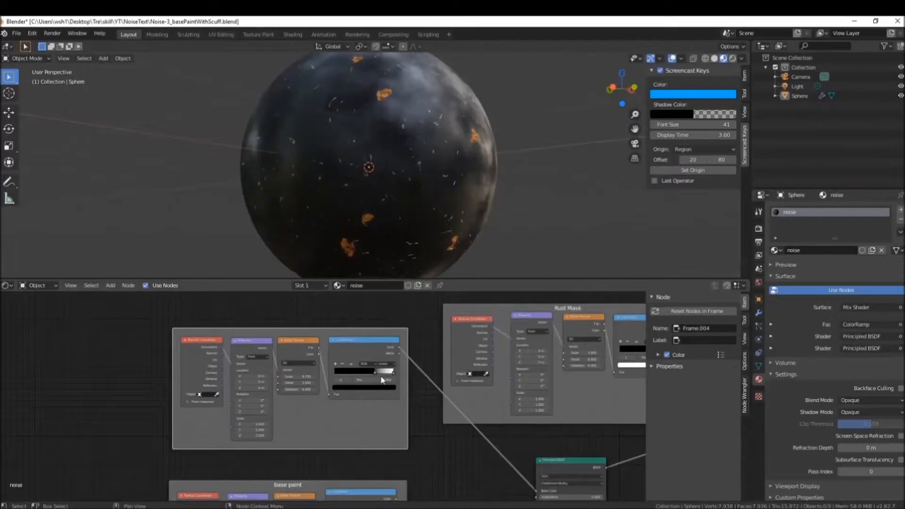
{"action": "mouse_move", "coordinate": [385, 380]}
{"action": "left_mouse_down"}
{"action": "mouse_move", "coordinate": [371, 380]}
{"action": "mouse_move", "coordinate": [386, 380]}
{"action": "left_mouse_up"}
{"action": "middle_click_drag", "start_coordinate": [377, 136], "coordinate": [453, 146]}
{"action": "mouse_move", "coordinate": [377, 371]}
{"action": "left_mouse_down"}
{"action": "mouse_move", "coordinate": [367, 373]}
{"action": "mouse_move", "coordinate": [376, 377]}
{"action": "left_mouse_up"}
- Examine the white scuff flecks across the sphere from several angles and distances
{"action": "middle_click_drag", "start_coordinate": [358, 189], "coordinate": [246, 136]}
{"action": "scroll", "coordinate": [277, 173], "scroll_direction": "down", "scroll_amount": 3}
{"action": "middle_click_drag", "start_coordinate": [277, 173], "coordinate": [326, 148]}
{"action": "scroll", "coordinate": [326, 148], "scroll_direction": "down", "scroll_amount": 3}
{"action": "scroll", "coordinate": [346, 313], "scroll_direction": "down", "scroll_amount": 1}
{"action": "scroll", "coordinate": [346, 313], "scroll_direction": "down", "scroll_amount": 2}
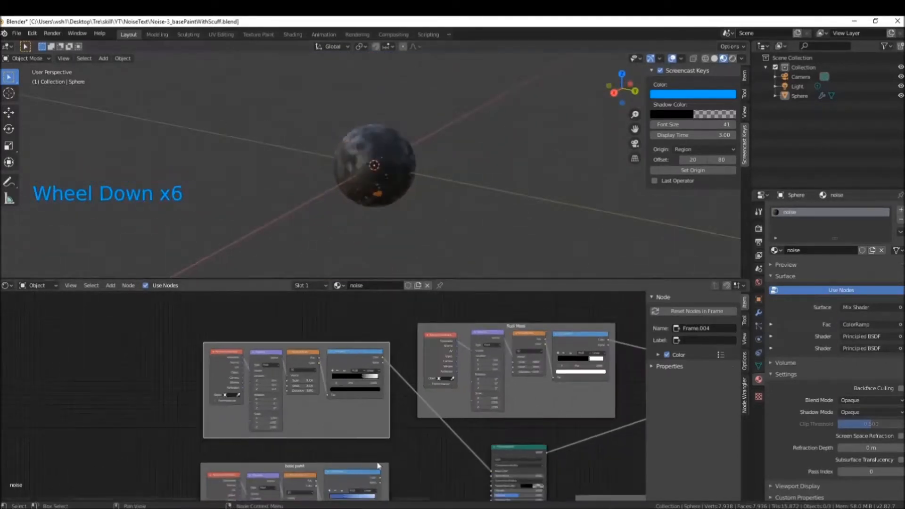
{"action": "middle_click_drag", "start_coordinate": [345, 313], "coordinate": [305, 259]}
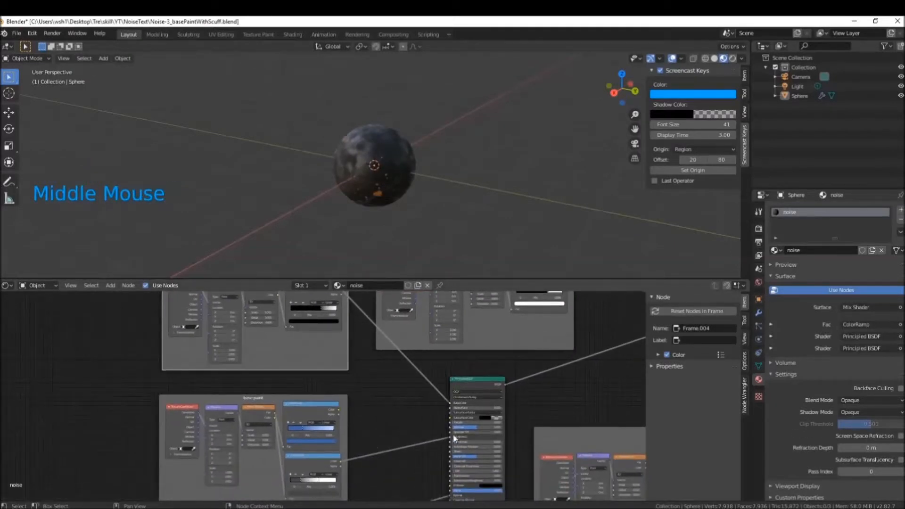
{"action": "middle_click_drag", "start_coordinate": [416, 156], "coordinate": [277, 157]}
{"action": "scroll", "coordinate": [451, 173], "scroll_direction": "up", "scroll_amount": 6}
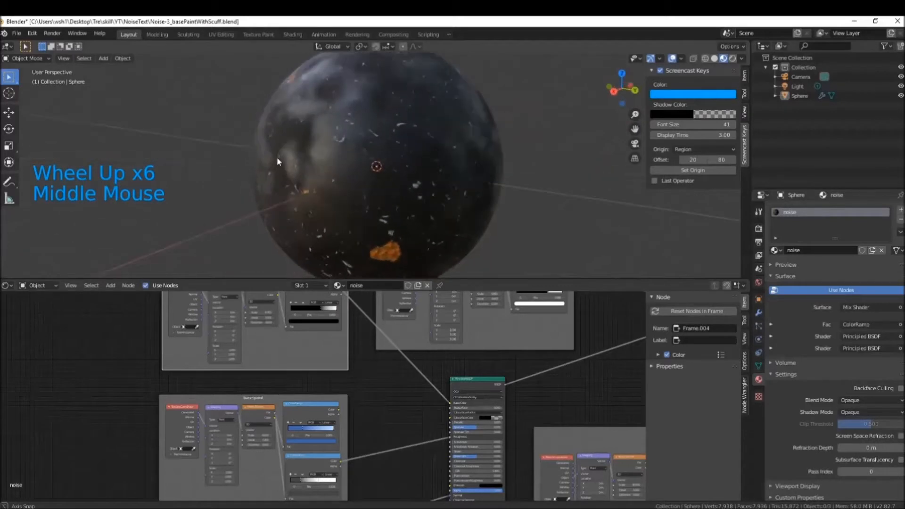
{"action": "middle_click_drag", "start_coordinate": [371, 377], "coordinate": [421, 450]}
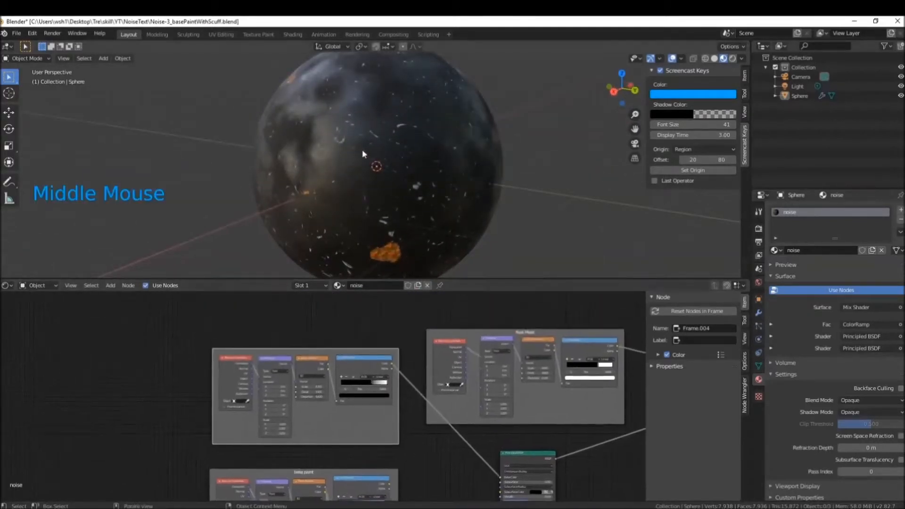
{"action": "middle_click_drag", "start_coordinate": [364, 137], "coordinate": [343, 201]}
{"action": "scroll", "coordinate": [427, 127], "scroll_direction": "up", "scroll_amount": 3}
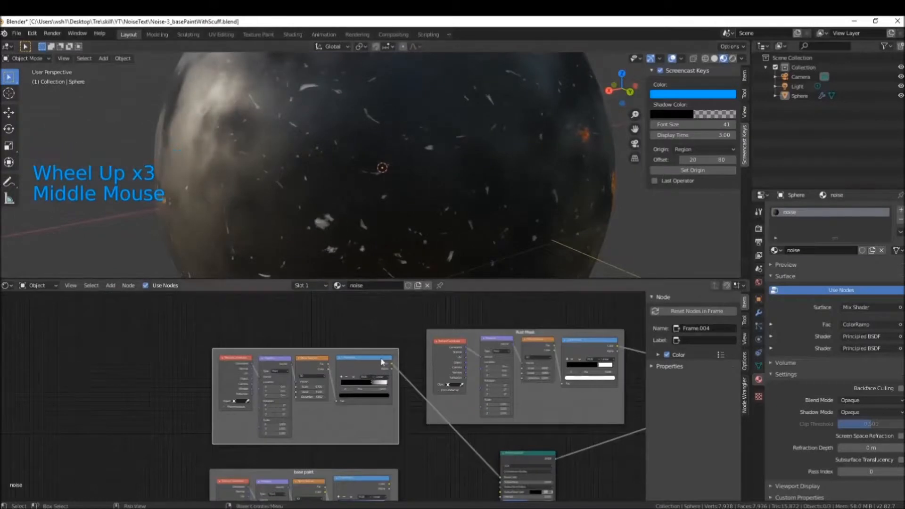
- Tighten the scuff ColorRamp by placing the white stop at about 0.75 and the black stop at about 0.69
{"action": "left_click", "coordinate": [380, 401]}
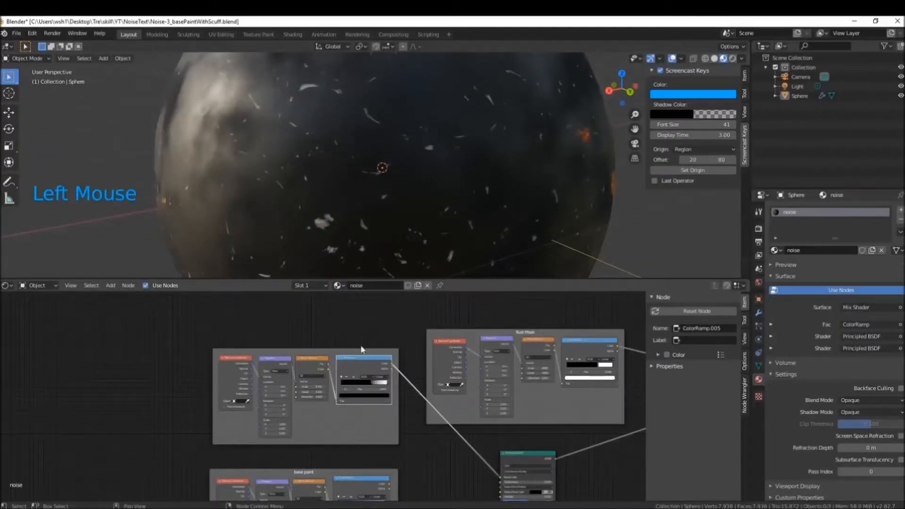
{"action": "scroll", "coordinate": [361, 350], "scroll_direction": "up", "scroll_amount": 6}
{"action": "left_click", "coordinate": [427, 377]}
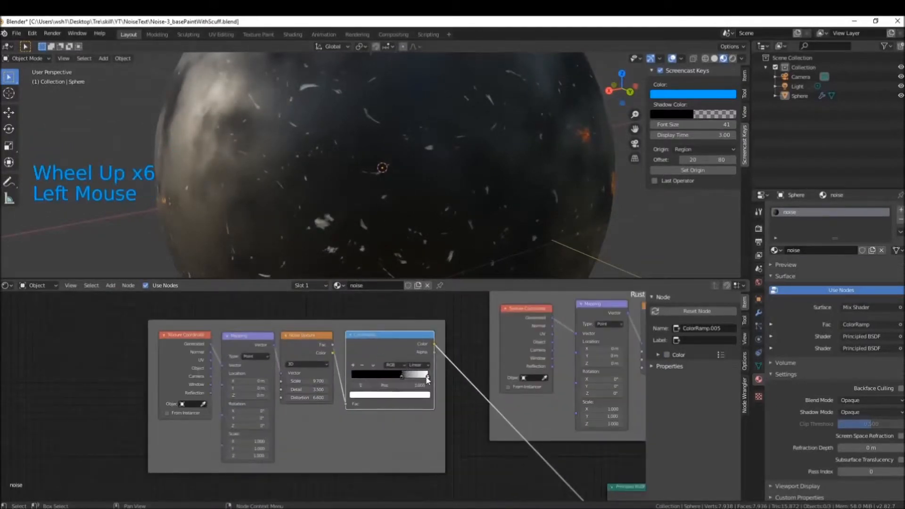
{"action": "left_click_drag", "start_coordinate": [427, 379], "coordinate": [408, 377]}
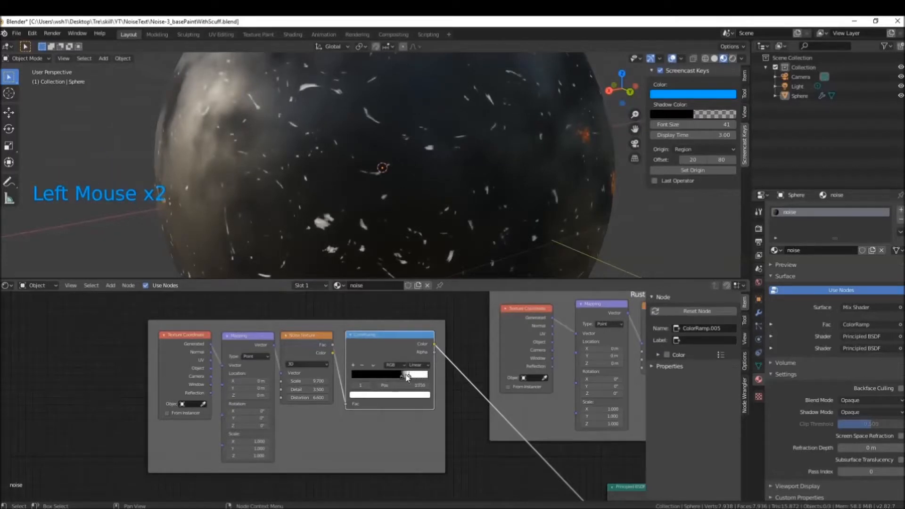
{"action": "scroll", "coordinate": [429, 233], "scroll_direction": "down", "scroll_amount": 4}
{"action": "middle_click_drag", "start_coordinate": [415, 191], "coordinate": [289, 206]}
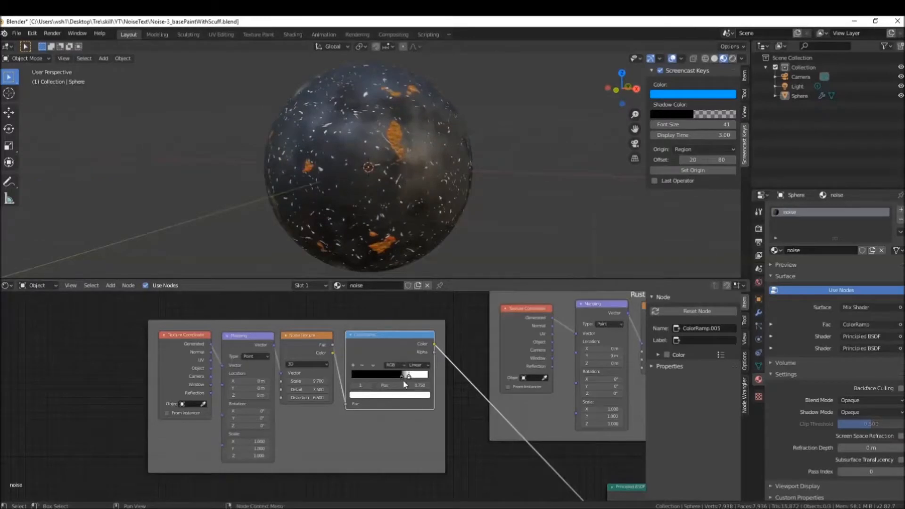
{"action": "left_click_drag", "start_coordinate": [407, 377], "coordinate": [405, 376]}
{"action": "middle_click_drag", "start_coordinate": [438, 151], "coordinate": [306, 281]}
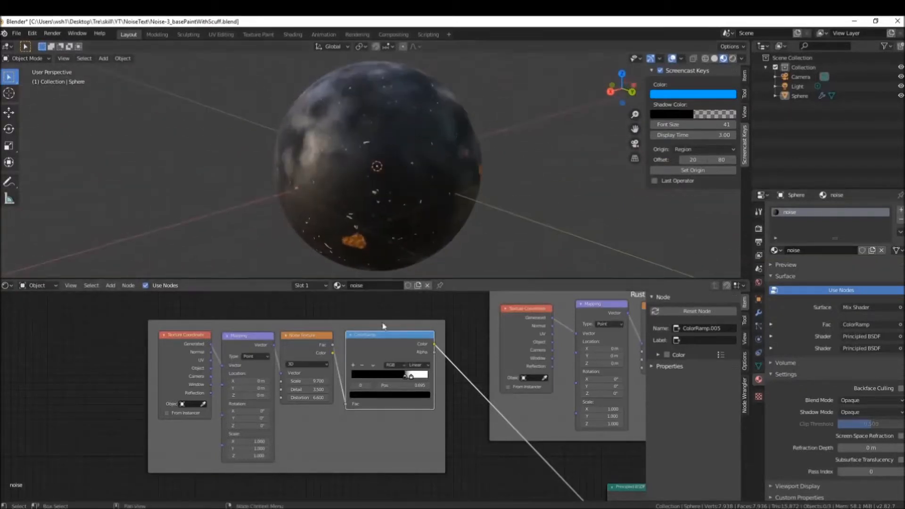
- Move the scuff ColorRamp's link on the paint's Principled BSDF from Base Color to Metallic
{"action": "scroll", "coordinate": [411, 378], "scroll_direction": "down", "scroll_amount": 4}
{"action": "scroll", "coordinate": [411, 378], "scroll_direction": "down", "scroll_amount": 1}
{"action": "middle_click_drag", "start_coordinate": [432, 466], "coordinate": [402, 430]}
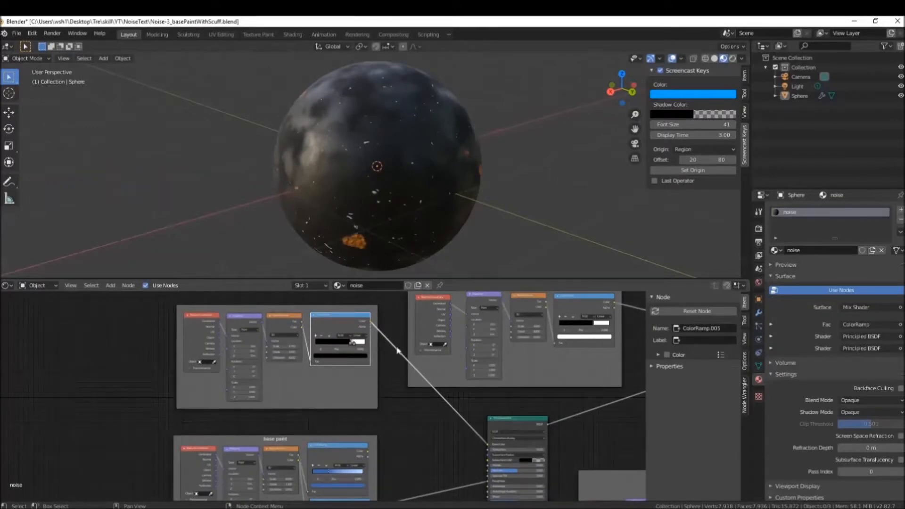
{"action": "middle_click_drag", "start_coordinate": [376, 203], "coordinate": [378, 201]}
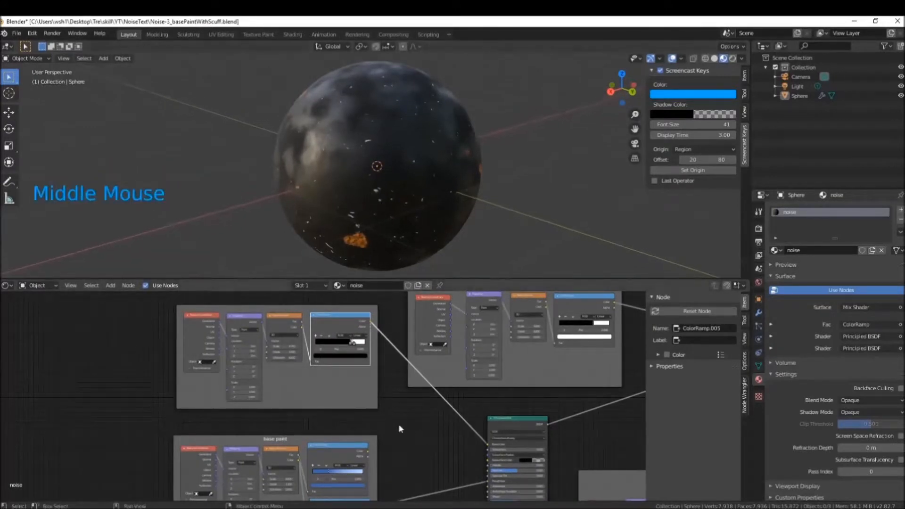
{"action": "middle_click_drag", "start_coordinate": [399, 427], "coordinate": [396, 424]}
{"action": "mouse_move", "coordinate": [376, 178]}
{"action": "middle_mouse_down"}
{"action": "mouse_move", "coordinate": [353, 183]}
{"action": "mouse_move", "coordinate": [385, 184]}
{"action": "middle_mouse_up"}
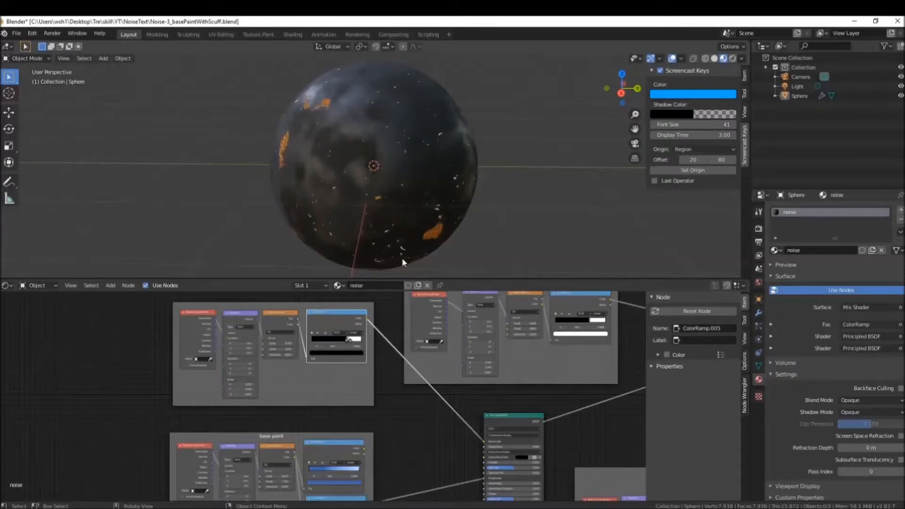
{"action": "left_click_drag", "start_coordinate": [484, 446], "coordinate": [486, 468]}
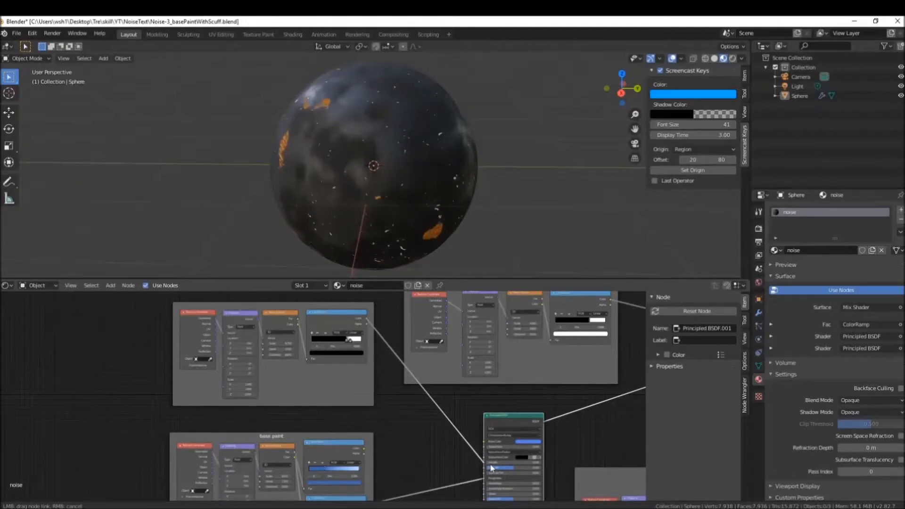
{"action": "left_click_drag", "start_coordinate": [490, 468], "coordinate": [490, 468]}
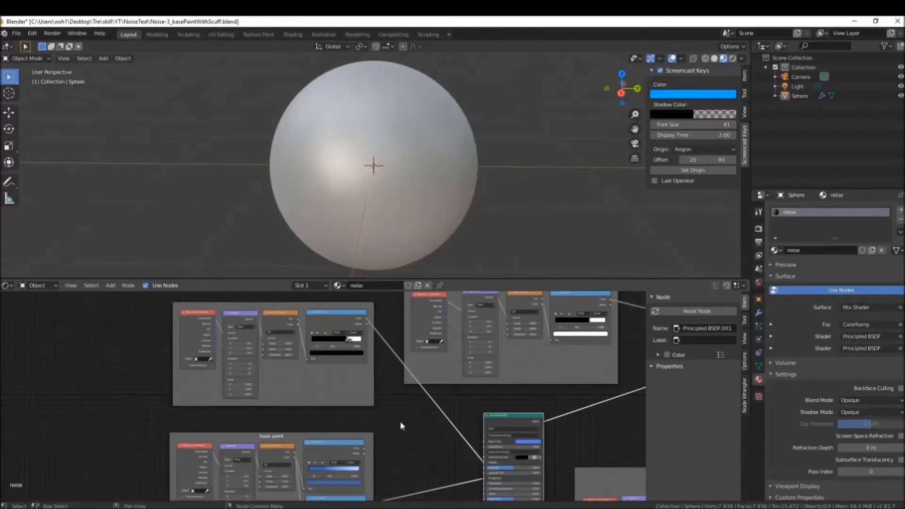
- Inspect how the metallic scuff specks look on the blue sphere and review the scuff and base paint nodes
{"action": "middle_click_drag", "start_coordinate": [401, 424], "coordinate": [430, 414]}
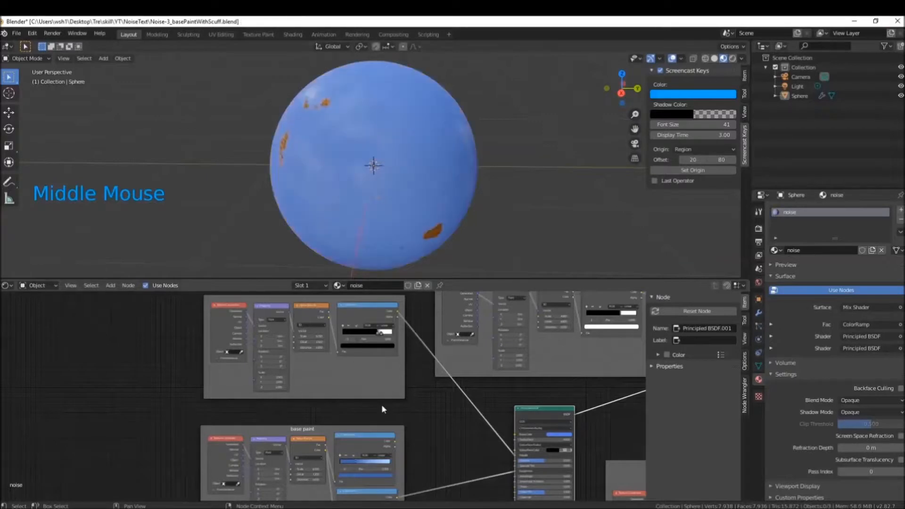
{"action": "middle_click_drag", "start_coordinate": [372, 226], "coordinate": [408, 196]}
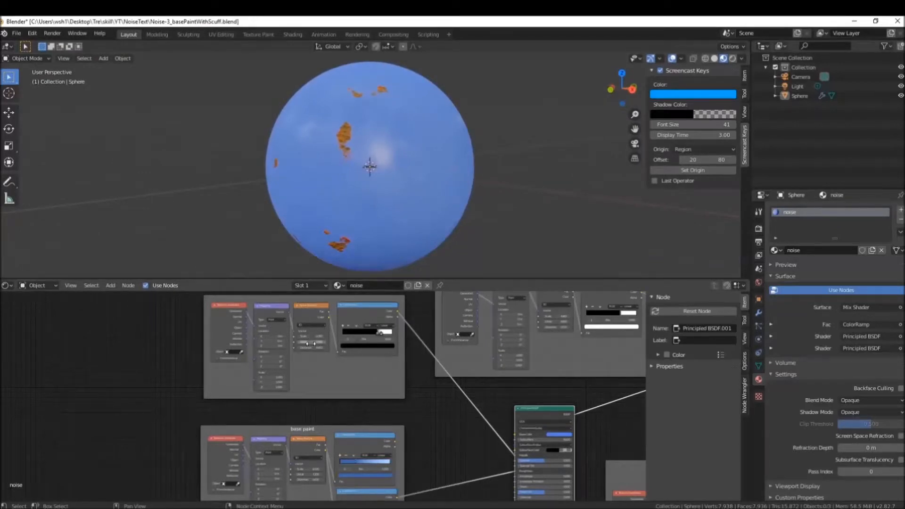
{"action": "scroll", "coordinate": [311, 356], "scroll_direction": "up", "scroll_amount": 5}
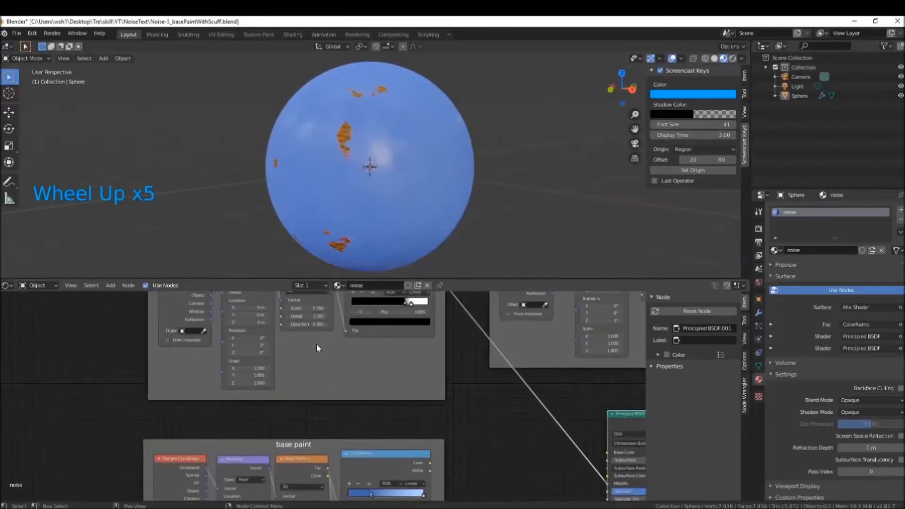
{"action": "middle_click_drag", "start_coordinate": [323, 439], "coordinate": [283, 456]}
{"action": "middle_click_drag", "start_coordinate": [315, 377], "coordinate": [289, 415]}
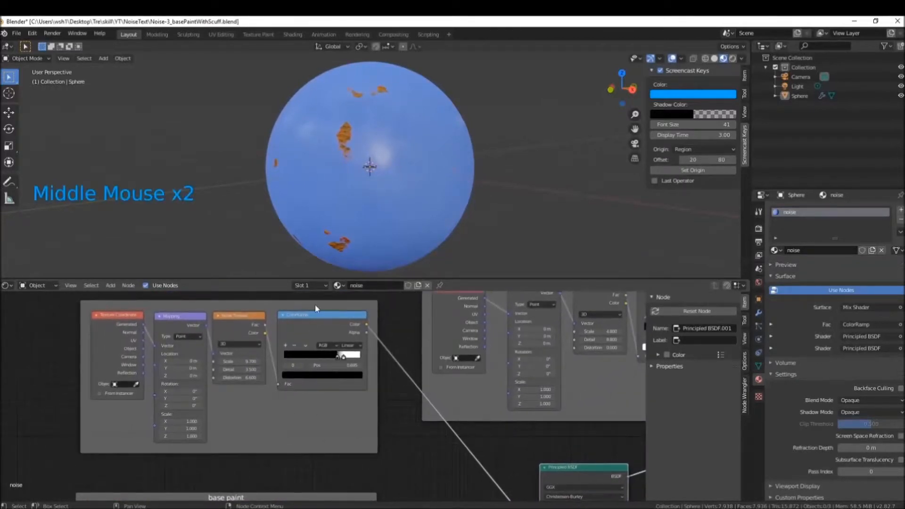
{"action": "middle_click_drag", "start_coordinate": [365, 192], "coordinate": [350, 219]}
{"action": "scroll", "coordinate": [383, 157], "scroll_direction": "up", "scroll_amount": 1}
{"action": "scroll", "coordinate": [404, 165], "scroll_direction": "up", "scroll_amount": 1}
{"action": "scroll", "coordinate": [351, 228], "scroll_direction": "down", "scroll_amount": 2}
{"action": "middle_click_drag", "start_coordinate": [386, 389], "coordinate": [365, 417]}
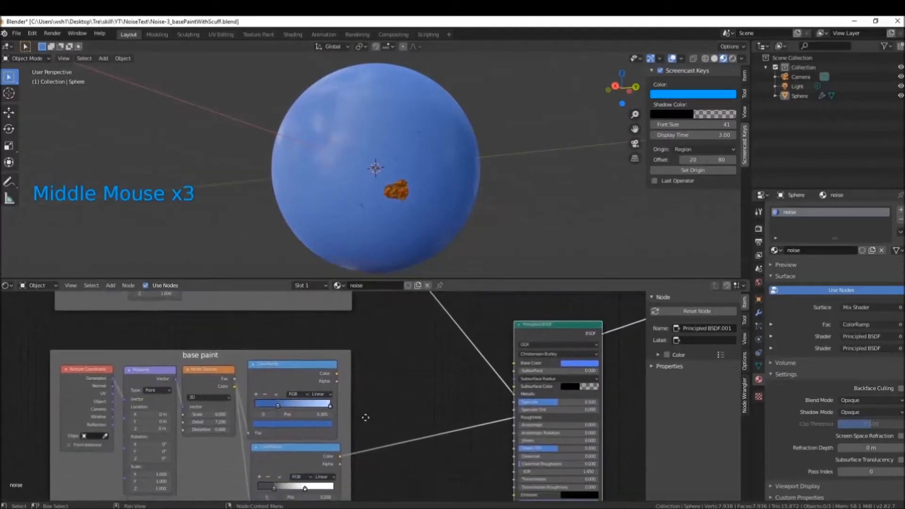
{"action": "middle_click_drag", "start_coordinate": [343, 188], "coordinate": [380, 217]}
{"action": "scroll", "coordinate": [382, 214], "scroll_direction": "up", "scroll_amount": 2}
{"action": "middle_click_drag", "start_coordinate": [388, 335], "coordinate": [417, 438]}
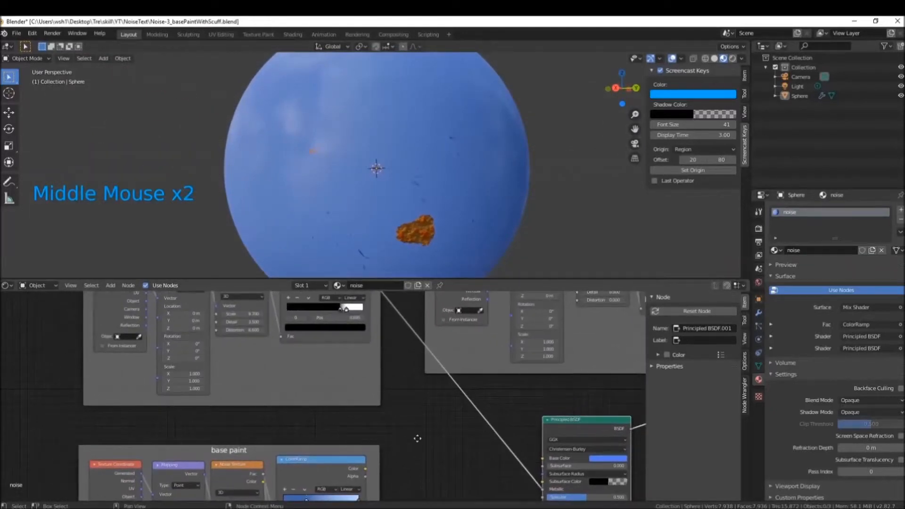
{"action": "middle_click_drag", "start_coordinate": [417, 438], "coordinate": [417, 438]}
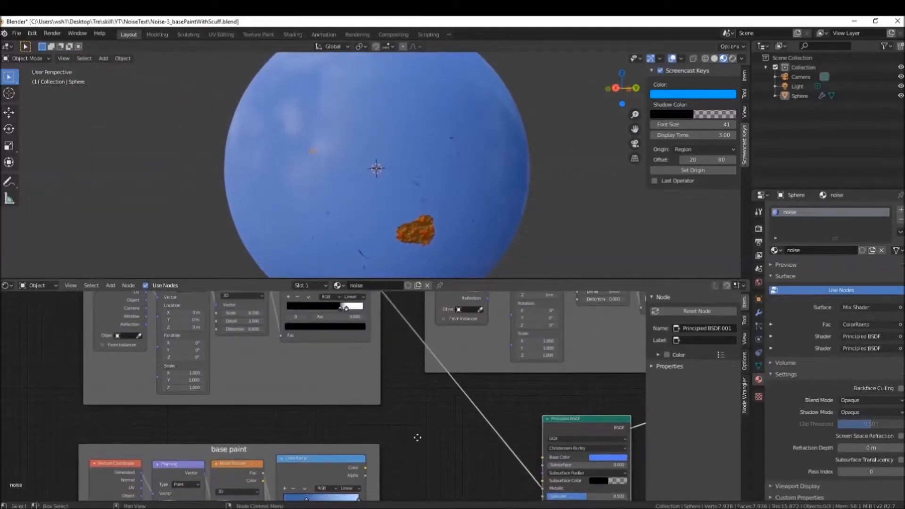
- Connect the Color output of the blue ColorRamp in the base paint frame to the paint shader's Base Color and check the sphere
{"action": "scroll", "coordinate": [394, 443], "scroll_direction": "down", "scroll_amount": 5}
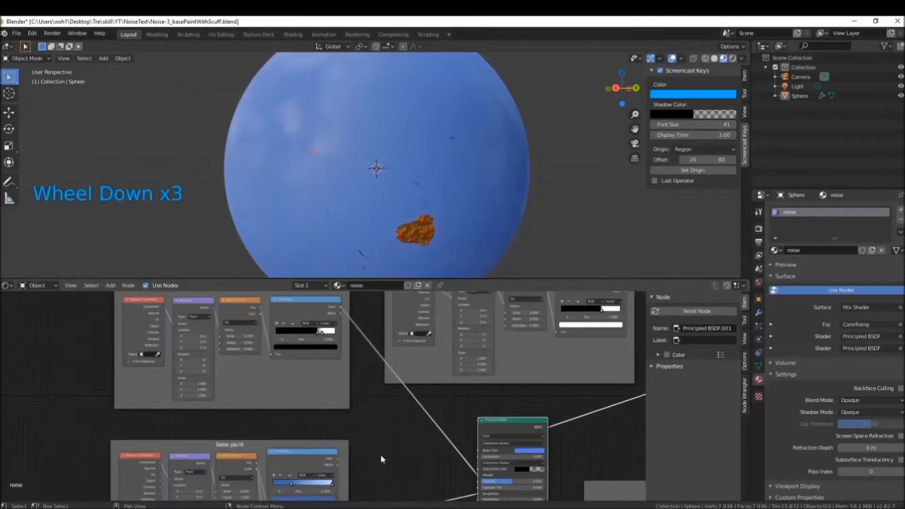
{"action": "scroll", "coordinate": [368, 450], "scroll_direction": "down", "scroll_amount": 2}
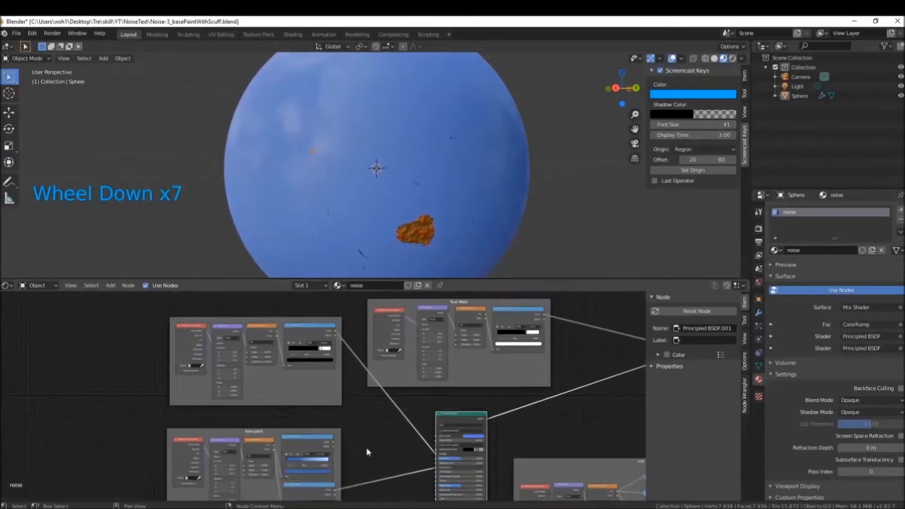
{"action": "left_click_drag", "start_coordinate": [332, 441], "coordinate": [435, 436]}
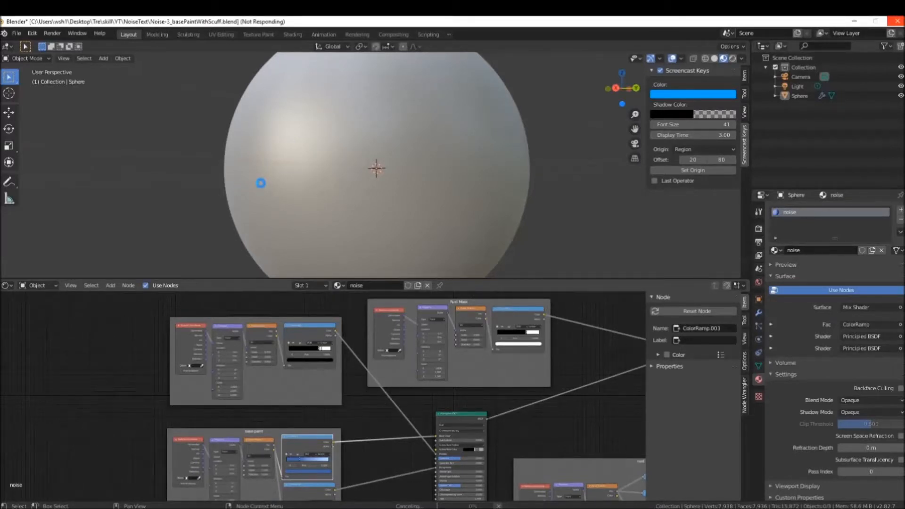
{"action": "middle_click_drag", "start_coordinate": [271, 135], "coordinate": [412, 130]}
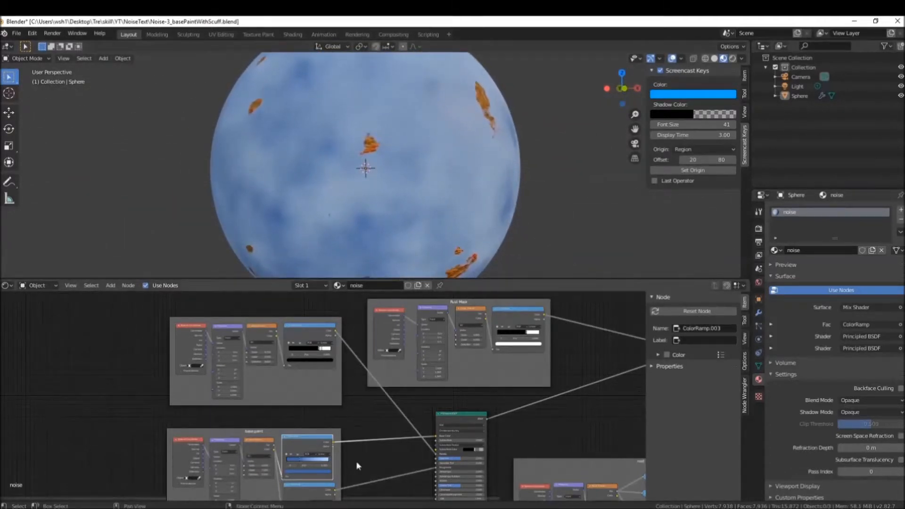
{"action": "mouse_move", "coordinate": [368, 410]}
{"action": "middle_mouse_down"}
{"action": "mouse_move", "coordinate": [349, 369]}
{"action": "mouse_move", "coordinate": [390, 418]}
{"action": "mouse_move", "coordinate": [379, 409]}
{"action": "middle_mouse_up"}
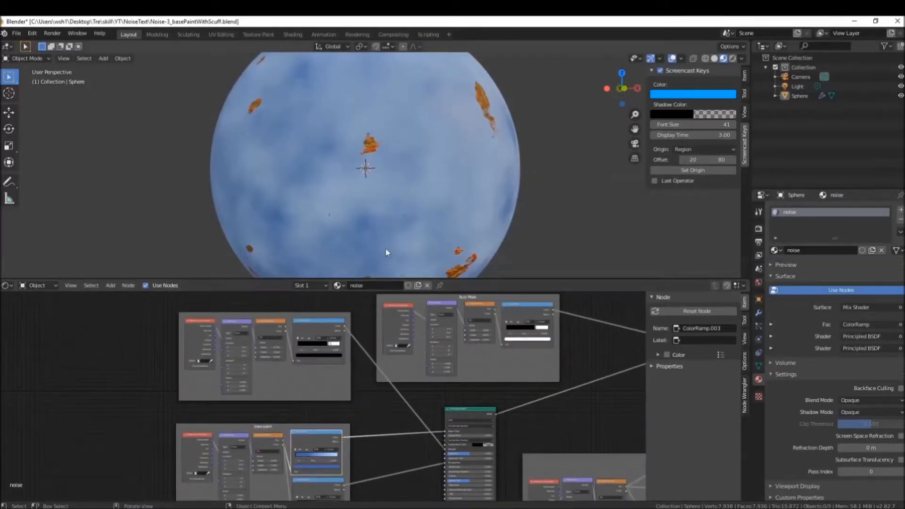
{"action": "middle_click_drag", "start_coordinate": [391, 183], "coordinate": [301, 241]}
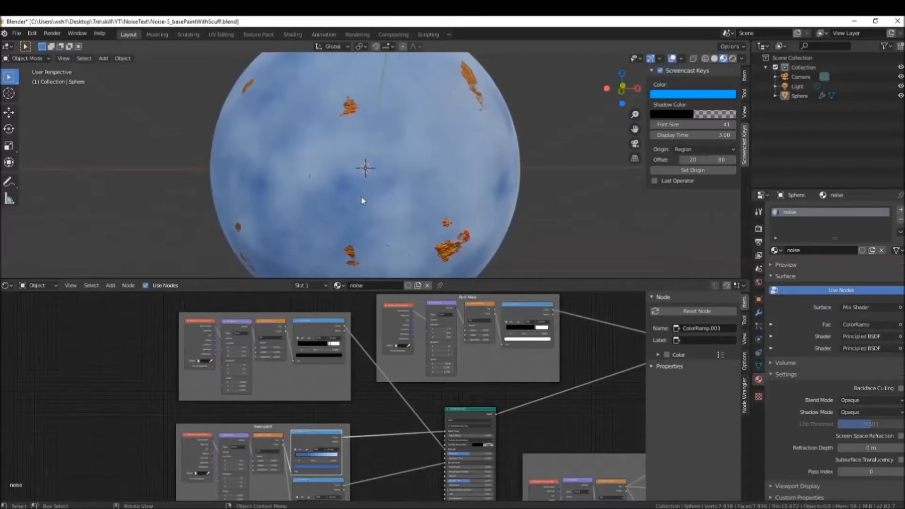
{"action": "middle_click_drag", "start_coordinate": [366, 192], "coordinate": [304, 222]}
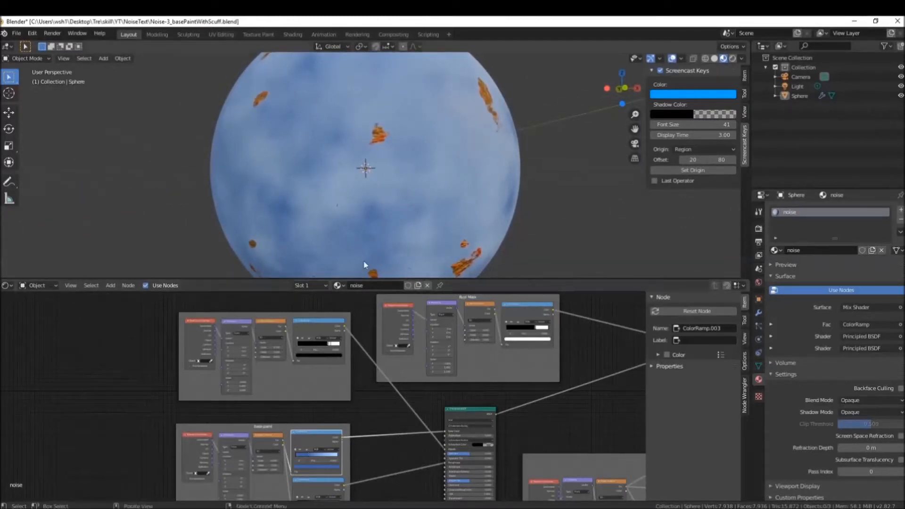
- Move the scuff node frame away from the others and add a MixRGB node between it and the base paint frame
{"action": "middle_click_drag", "start_coordinate": [362, 398], "coordinate": [345, 402]}
{"action": "left_click_drag", "start_coordinate": [302, 320], "coordinate": [243, 309]}
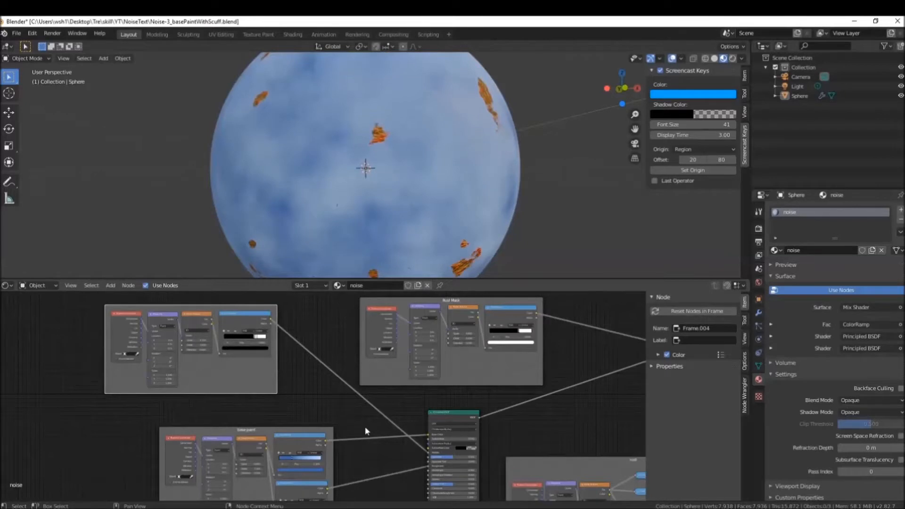
{"action": "key", "text": "shift+a"}
{"action": "left_click", "coordinate": [315, 400]}
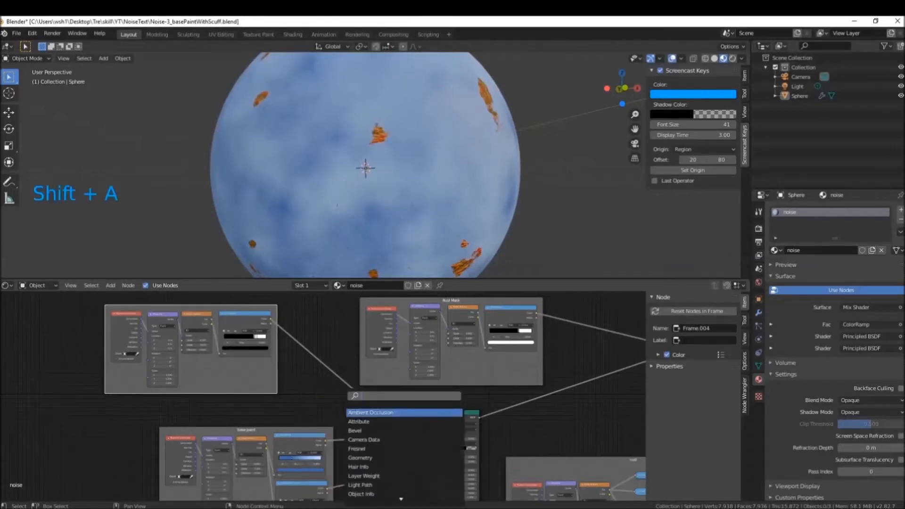
{"action": "type", "text": "mixrgb"}
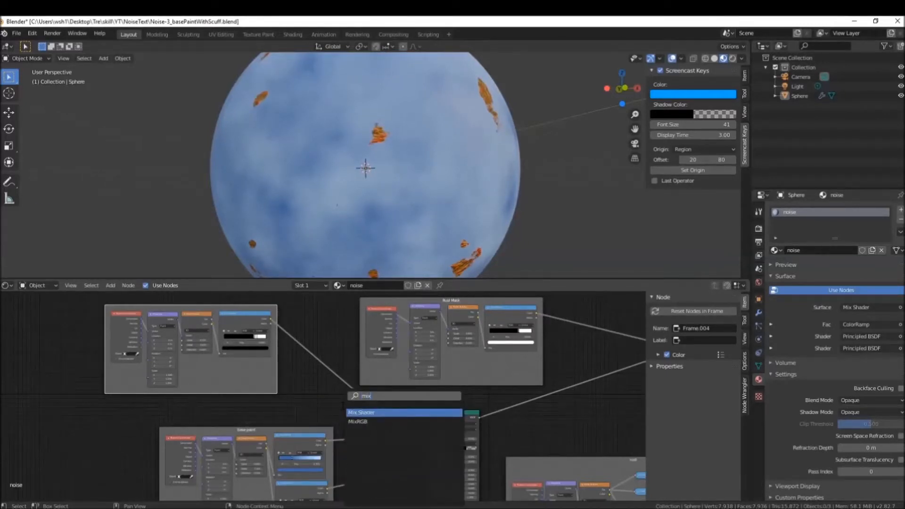
{"action": "key", "text": "Return"}
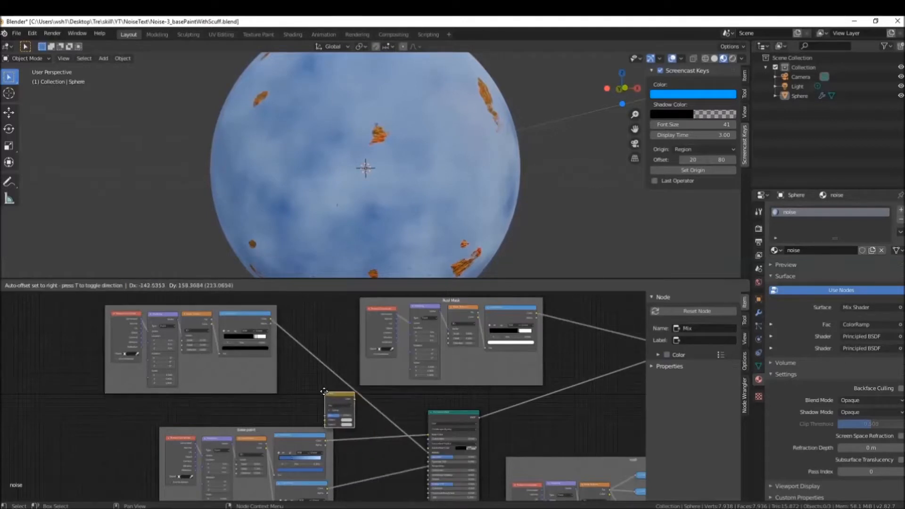
{"action": "left_click", "coordinate": [305, 384]}
{"action": "middle_click_drag", "start_coordinate": [348, 422], "coordinate": [405, 413]}
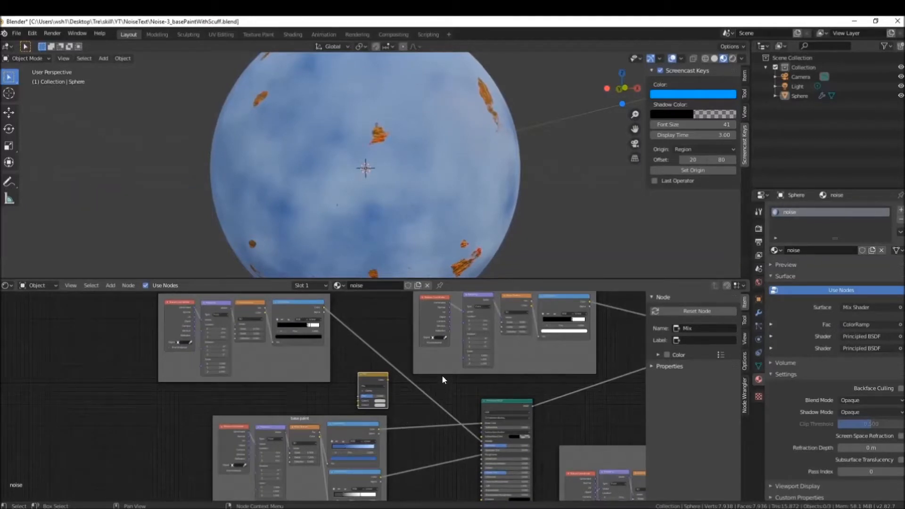
- Connect the scuff ColorRamp's Color output to the MixRGB node's Fac and brighten the node's Color2 to white
{"action": "left_click_drag", "start_coordinate": [370, 374], "coordinate": [381, 374]}
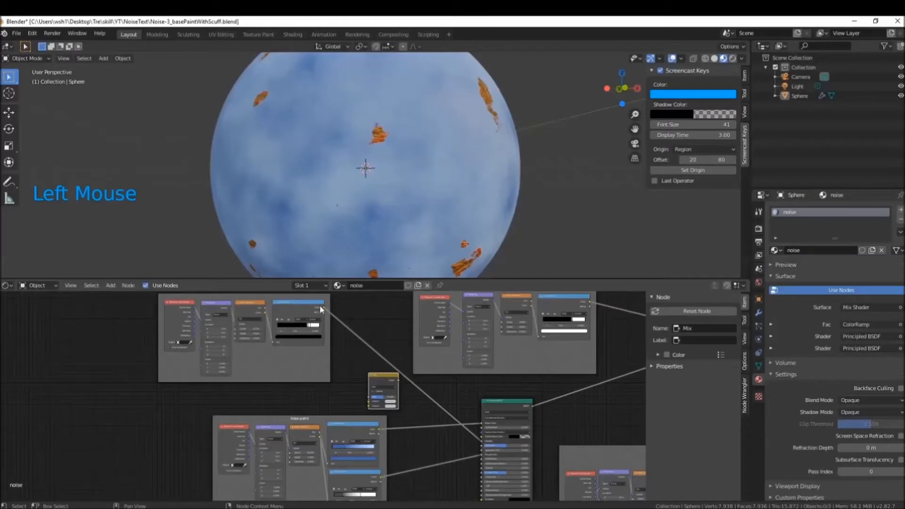
{"action": "left_click_drag", "start_coordinate": [323, 307], "coordinate": [400, 386]}
{"action": "left_click", "coordinate": [389, 378]}
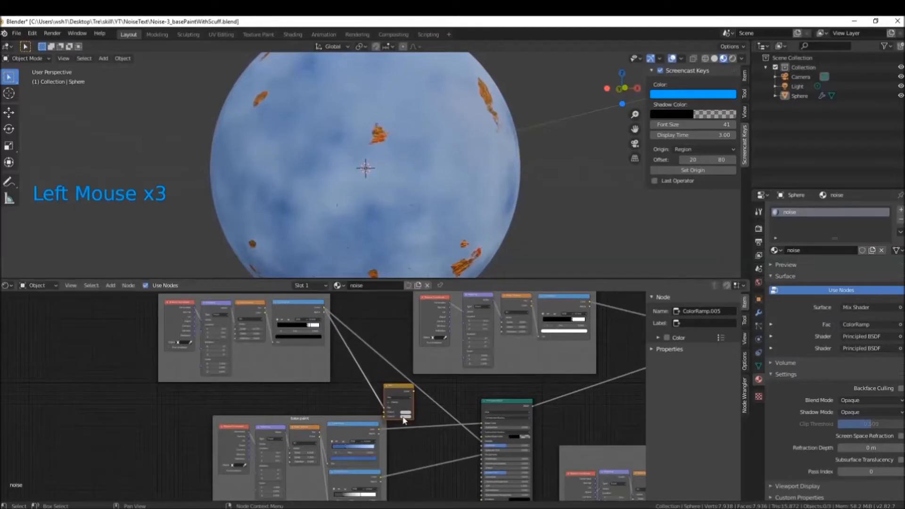
{"action": "left_click", "coordinate": [406, 417]}
{"action": "left_click_drag", "start_coordinate": [437, 363], "coordinate": [436, 354]}
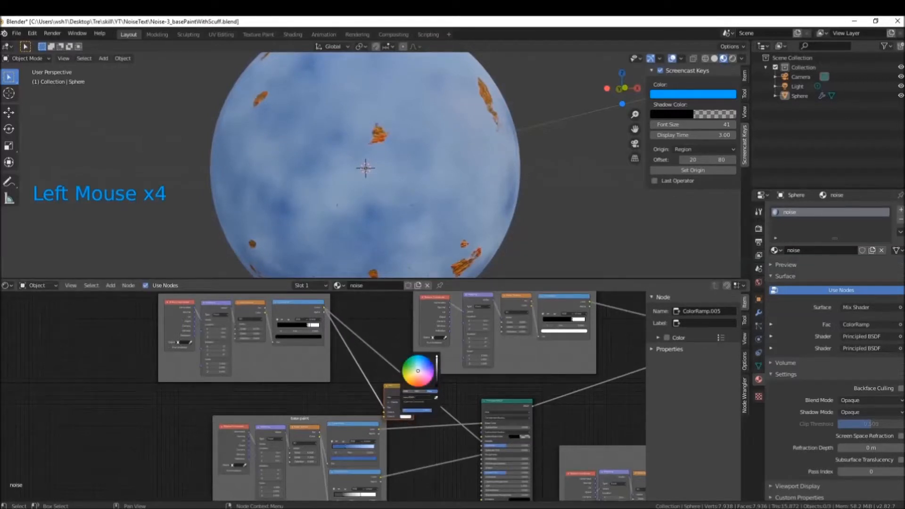
{"action": "left_click_drag", "start_coordinate": [403, 392], "coordinate": [406, 389]}
- Route the blue ColorRamp through the MixRGB node's Color1 into the paint shader's Base Color and check the scuffs on the sphere
{"action": "right_click_drag", "start_coordinate": [436, 419], "coordinate": [434, 432], "text": "shift"}
{"action": "left_click", "coordinate": [434, 426]}
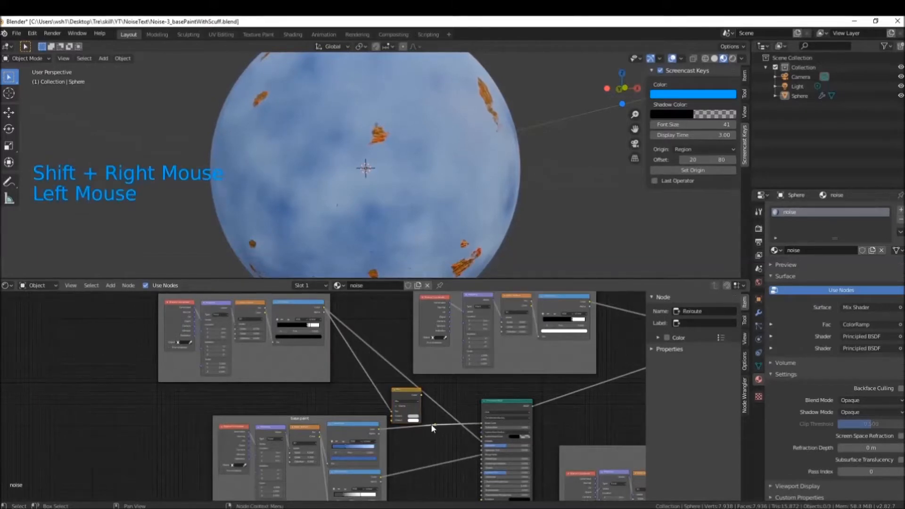
{"action": "key", "text": "x"}
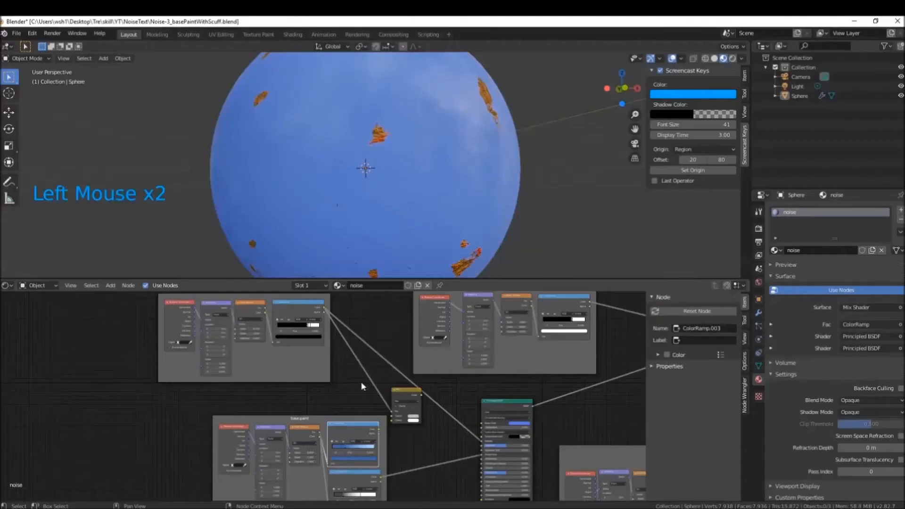
{"action": "left_click", "coordinate": [398, 393]}
{"action": "mouse_move", "coordinate": [403, 394]}
{"action": "left_mouse_down"}
{"action": "mouse_move", "coordinate": [416, 410]}
{"action": "mouse_move", "coordinate": [388, 429]}
{"action": "mouse_move", "coordinate": [399, 437]}
{"action": "left_mouse_up"}
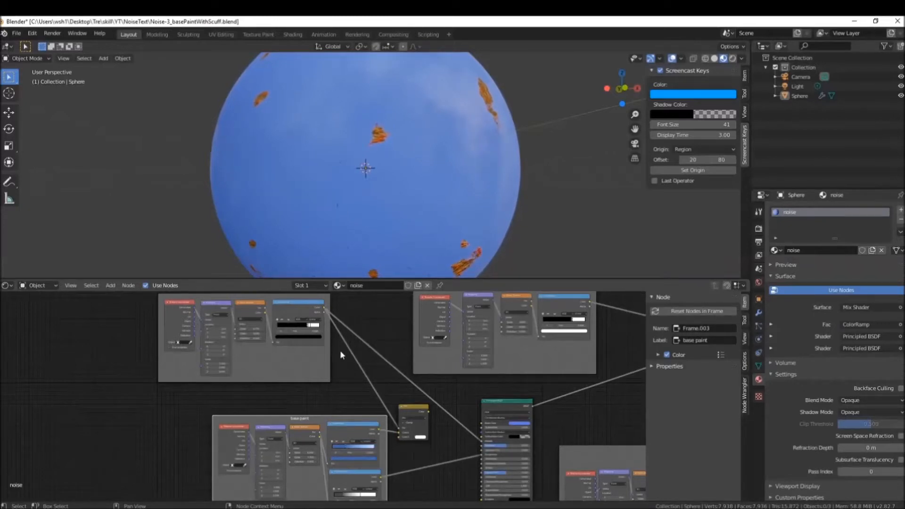
{"action": "left_click_drag", "start_coordinate": [430, 415], "coordinate": [484, 425]}
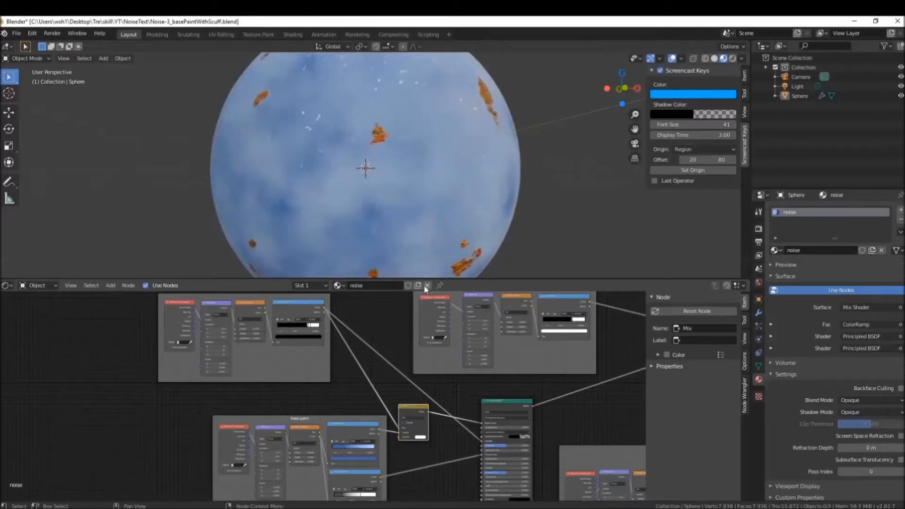
{"action": "middle_click_drag", "start_coordinate": [377, 217], "coordinate": [286, 153]}
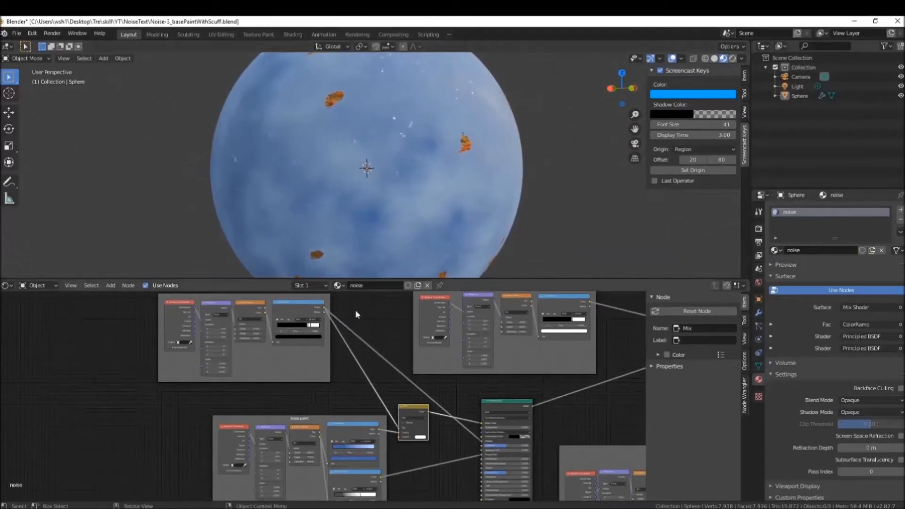
{"action": "left_click_drag", "start_coordinate": [409, 408], "coordinate": [412, 409]}
{"action": "middle_click_drag", "start_coordinate": [398, 154], "coordinate": [332, 176]}
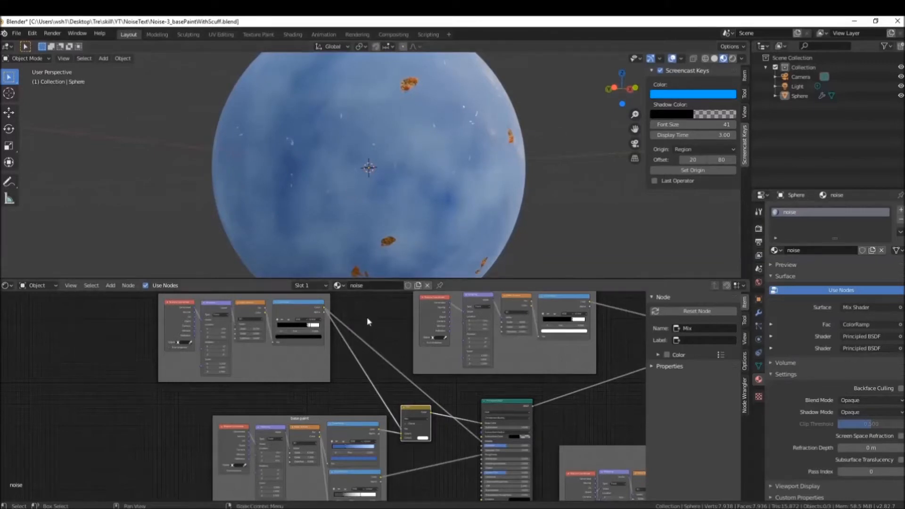
- Insert an Invert node on the link from the scuff ColorRamp to the paint shader's Metallic input
{"action": "key", "text": "shift+a"}
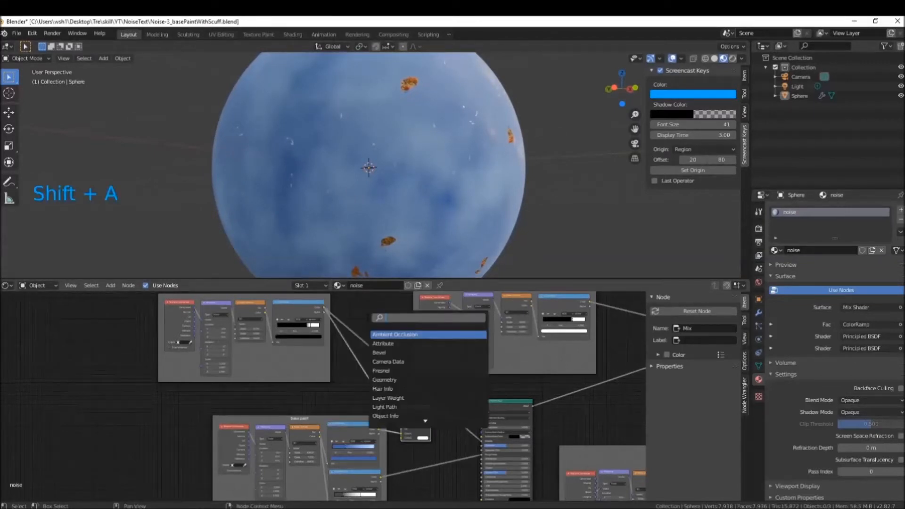
{"action": "type", "text": "inver"}
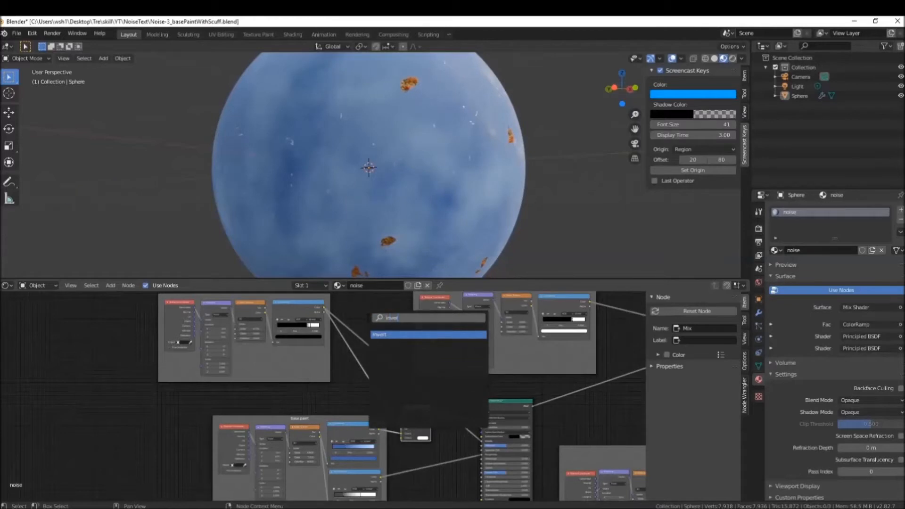
{"action": "key", "text": "Return"}
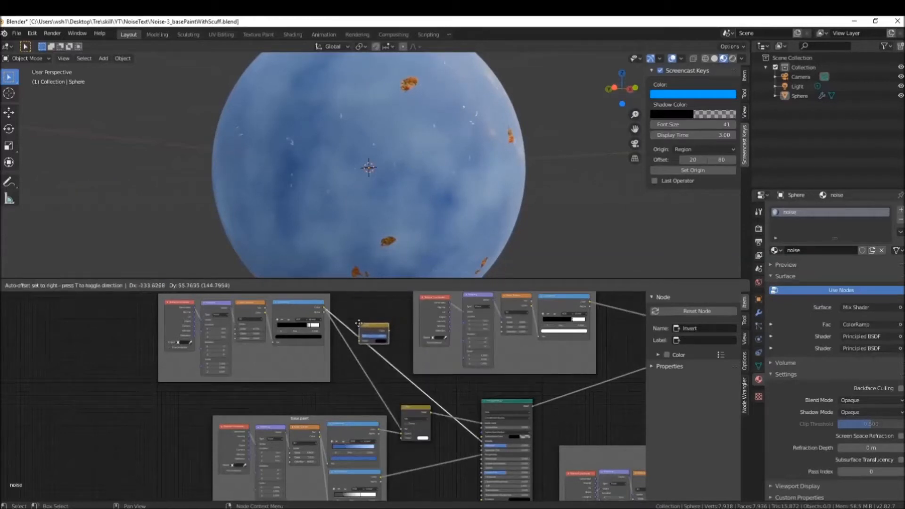
{"action": "left_click", "coordinate": [358, 325]}
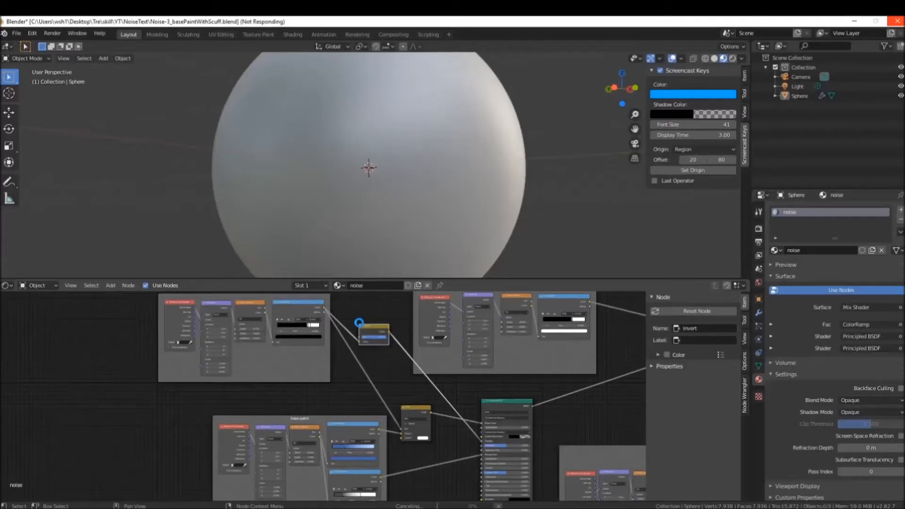
- Lower the Invert node's Fac to reduce the metallic effect and orbit the sphere to check the paint
{"action": "middle_click_drag", "start_coordinate": [343, 269], "coordinate": [302, 255]}
{"action": "scroll", "coordinate": [374, 202], "scroll_direction": "down", "scroll_amount": 2}
{"action": "left_click_drag", "start_coordinate": [381, 337], "coordinate": [371, 337]}
{"action": "middle_click_drag", "start_coordinate": [367, 156], "coordinate": [440, 84]}
{"action": "left_click", "coordinate": [376, 339]}
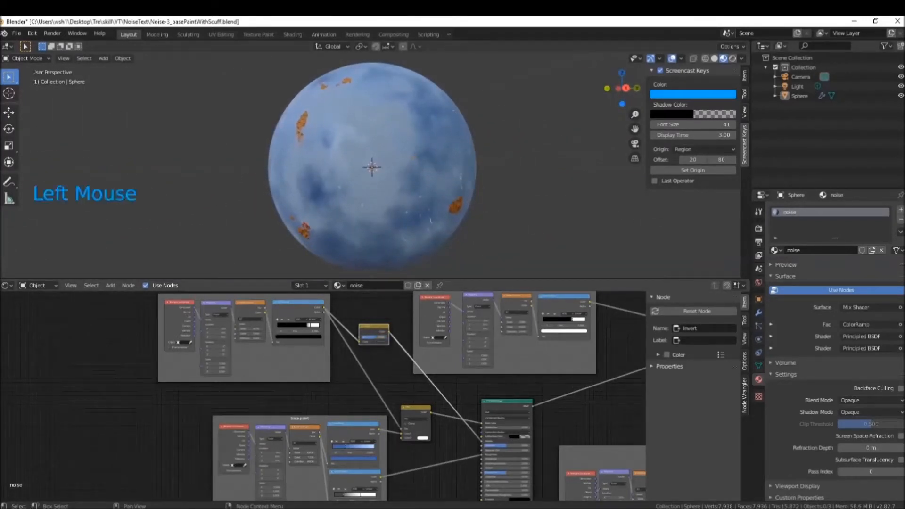
{"action": "middle_click_drag", "start_coordinate": [377, 221], "coordinate": [327, 171]}
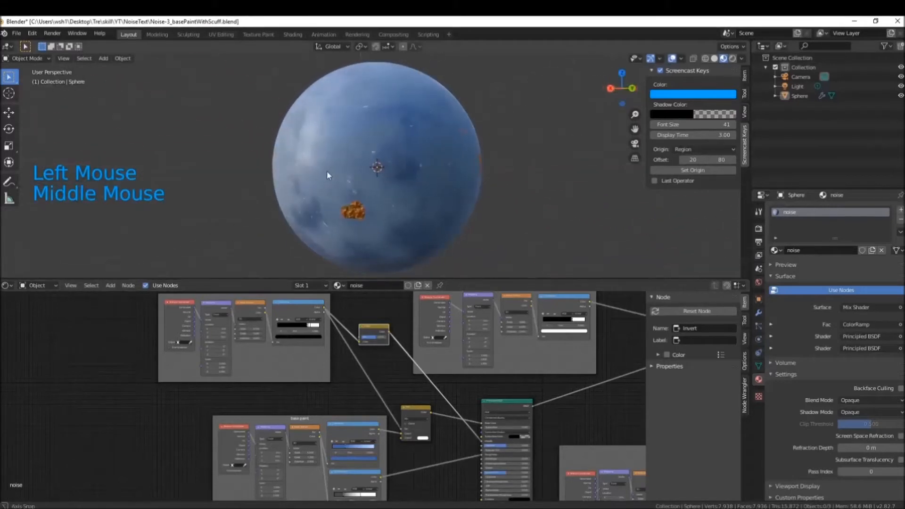
- Reposition the scuff frame and the Invert node, and label the frame "scratches"
{"action": "middle_click_drag", "start_coordinate": [294, 354], "coordinate": [384, 377]}
{"action": "left_click_drag", "start_coordinate": [371, 320], "coordinate": [396, 322]}
{"action": "left_click_drag", "start_coordinate": [462, 348], "coordinate": [485, 335]}
{"action": "left_click", "coordinate": [420, 326]}
{"action": "left_click_drag", "start_coordinate": [383, 320], "coordinate": [404, 328]}
{"action": "left_click", "coordinate": [708, 341]}
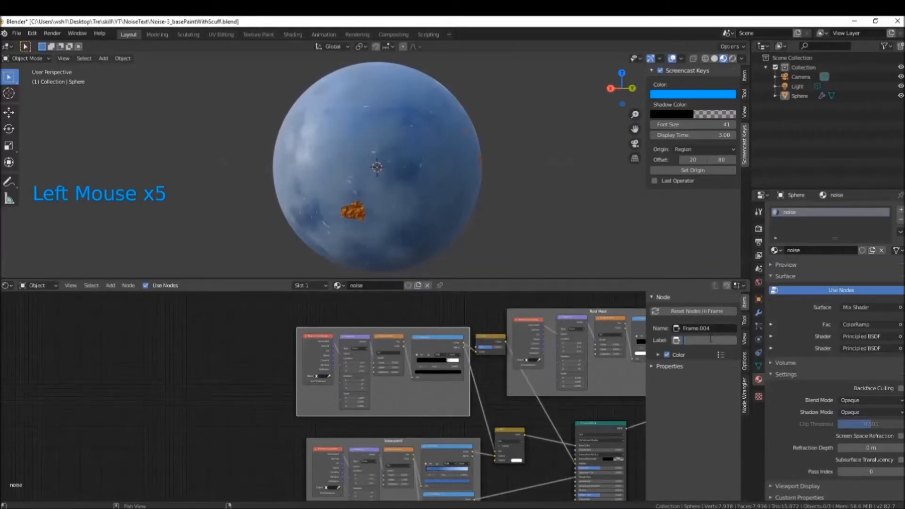
{"action": "type", "text": "scratches"}
{"action": "key", "text": "Return"}
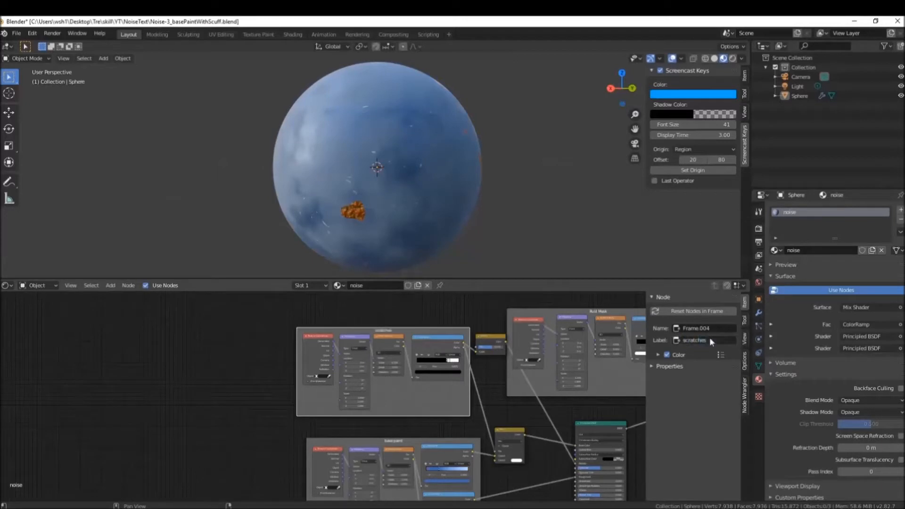
- Tidy the positions of the scratches frame, Invert and MixRGB nodes, and review the complete node tree and the sphere
{"action": "left_click", "coordinate": [425, 324]}
{"action": "left_click_drag", "start_coordinate": [416, 329], "coordinate": [387, 323]}
{"action": "left_click_drag", "start_coordinate": [496, 337], "coordinate": [479, 342]}
{"action": "left_click_drag", "start_coordinate": [514, 432], "coordinate": [514, 440]}
{"action": "scroll", "coordinate": [514, 439], "scroll_direction": "down", "scroll_amount": 4}
{"action": "middle_click_drag", "start_coordinate": [499, 466], "coordinate": [440, 424]}
{"action": "scroll", "coordinate": [447, 340], "scroll_direction": "down", "scroll_amount": 3}
{"action": "middle_click_drag", "start_coordinate": [462, 188], "coordinate": [318, 162]}
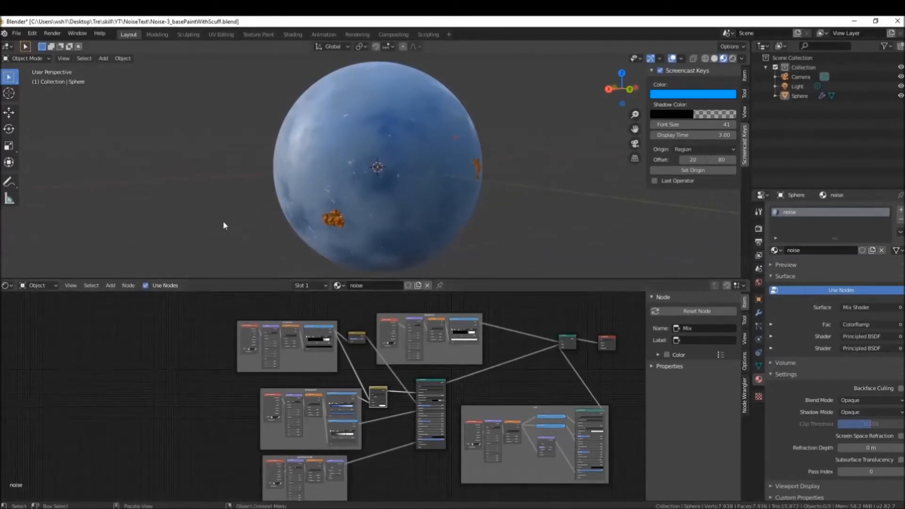
{"action": "middle_click_drag", "start_coordinate": [330, 207], "coordinate": [327, 210]}
- Split the 3D viewport horizontally, switch the new area to the Graph Editor, and enlarge it by shrinking the node editor
{"action": "left_click", "coordinate": [750, 251]}
{"action": "right_click", "coordinate": [751, 251]}
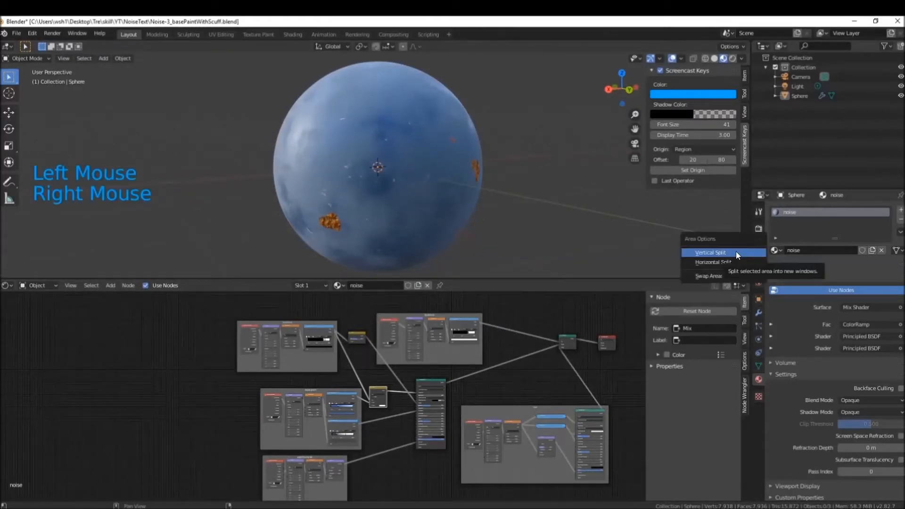
{"action": "left_click", "coordinate": [713, 262]}
{"action": "left_click", "coordinate": [166, 232]}
{"action": "left_click", "coordinate": [7, 239]}
{"action": "left_click", "coordinate": [7, 239]}
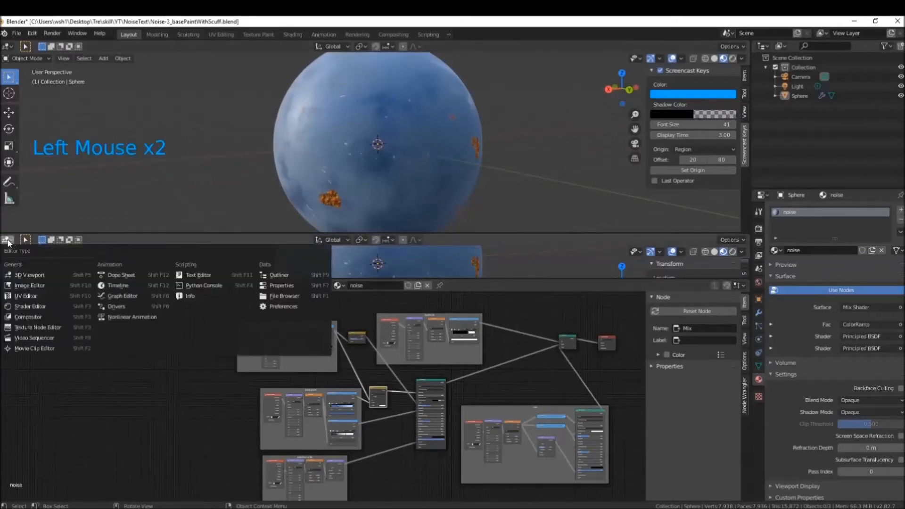
{"action": "left_click", "coordinate": [116, 297]}
{"action": "left_click_drag", "start_coordinate": [508, 234], "coordinate": [453, 163]}
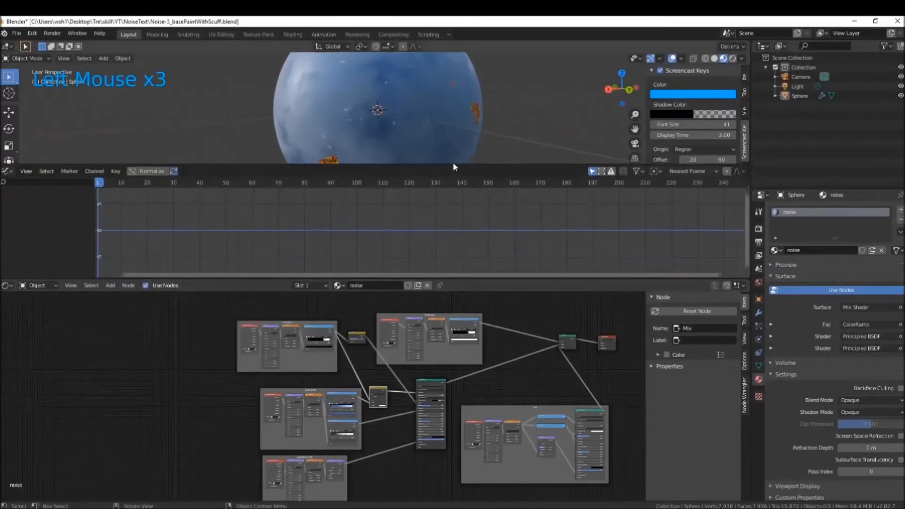
{"action": "left_click_drag", "start_coordinate": [470, 280], "coordinate": [470, 408]}
{"action": "left_click_drag", "start_coordinate": [470, 164], "coordinate": [434, 241]}
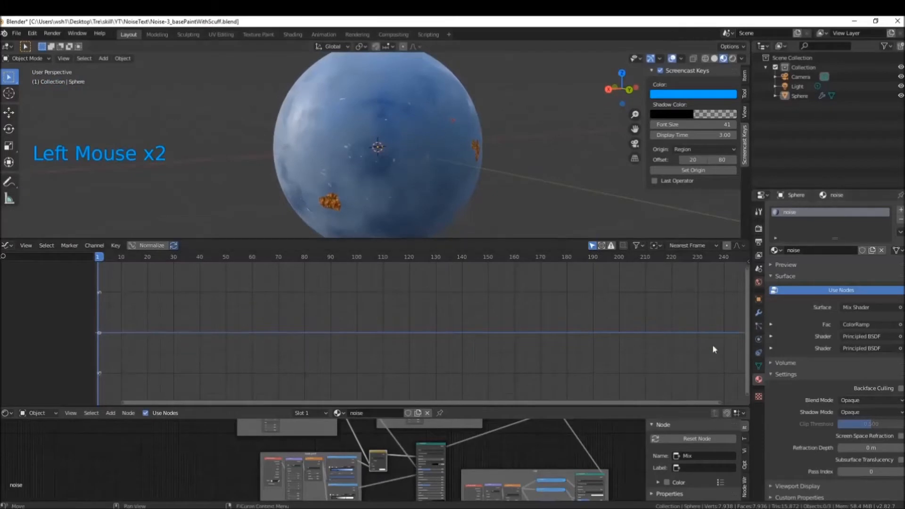
- Set the scene's end frame to 600 in the output properties
{"action": "left_click", "coordinate": [758, 228]}
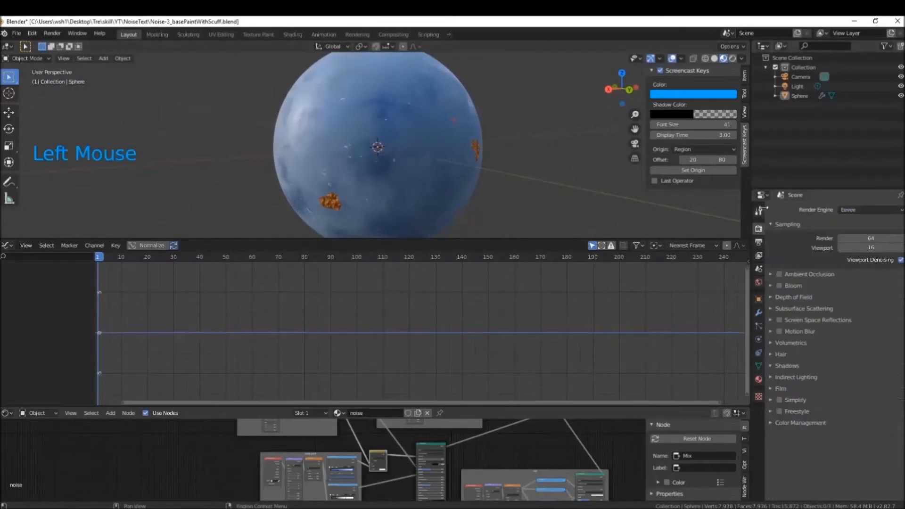
{"action": "left_click", "coordinate": [759, 243]}
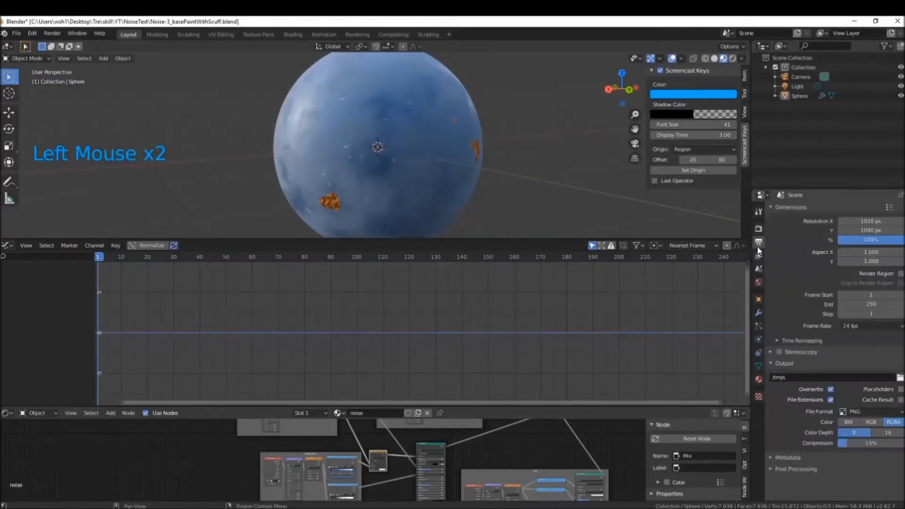
{"action": "left_click", "coordinate": [878, 315]}
{"action": "left_click", "coordinate": [862, 304]}
{"action": "type", "text": "600"}
{"action": "key", "text": "Return"}
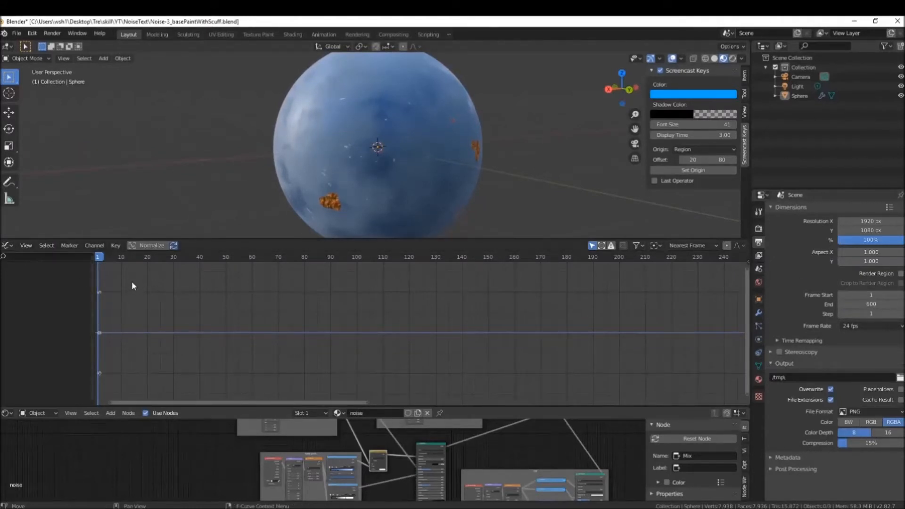
- Insert a Rotation keyframe on the sphere at frame 1
{"action": "left_click", "coordinate": [375, 118]}
{"action": "key", "text": "i"}
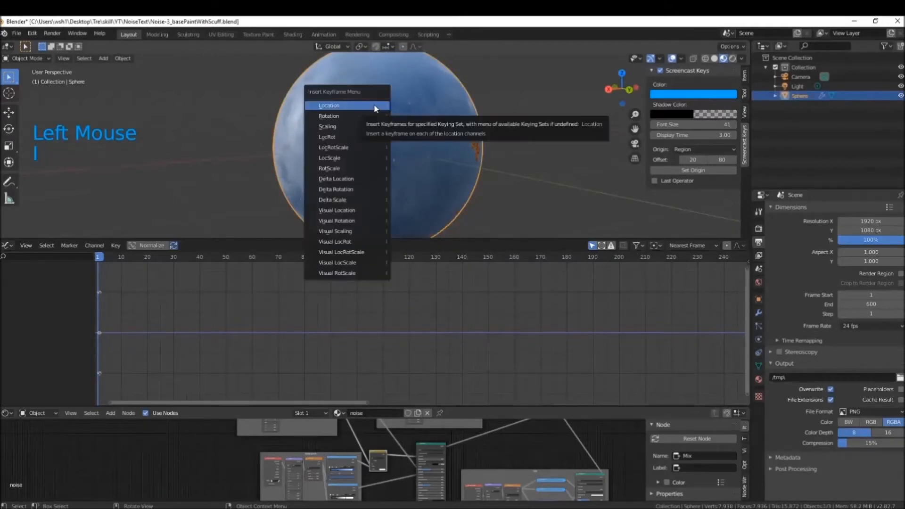
{"action": "left_click", "coordinate": [373, 117]}
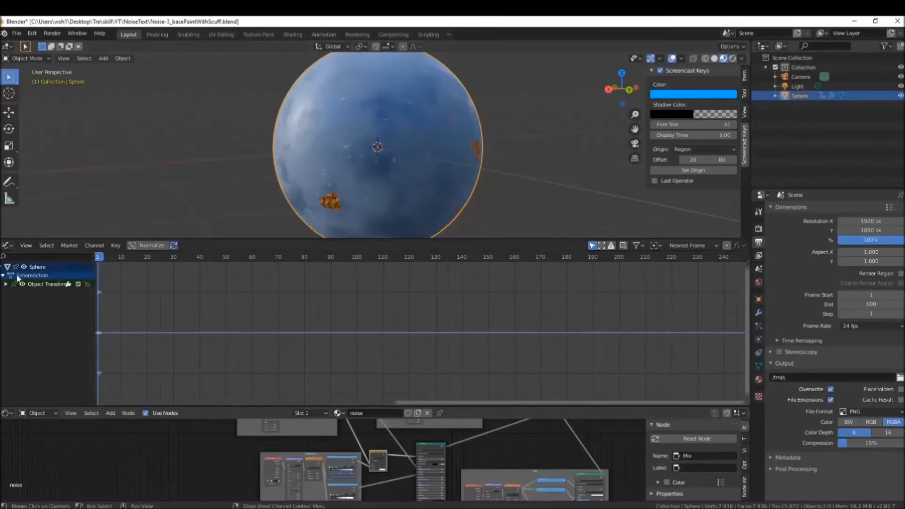
- Delete the sphere's X and Y Euler Rotation channels and select the keyframe on the Z Euler Rotation curve
{"action": "left_click", "coordinate": [6, 285]}
{"action": "left_click", "coordinate": [31, 292]}
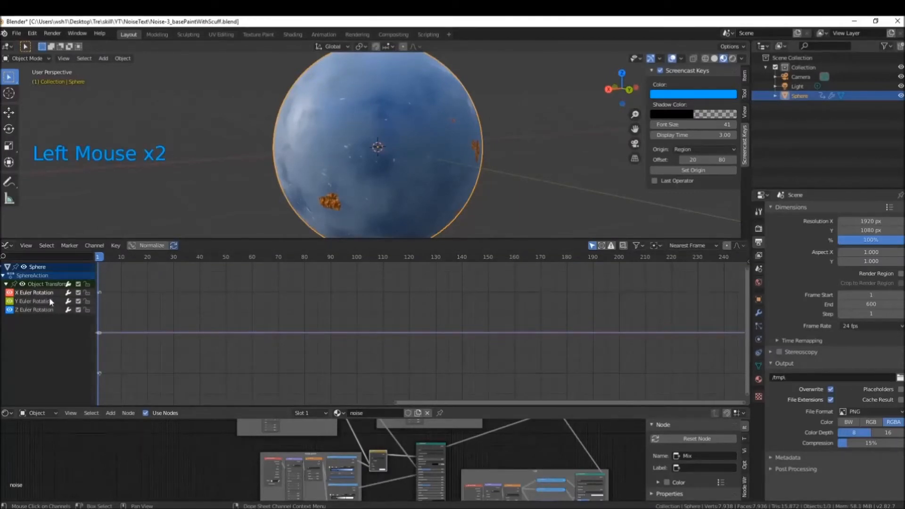
{"action": "key", "text": "Delete"}
{"action": "left_click", "coordinate": [39, 292]}
{"action": "key", "text": "Delete"}
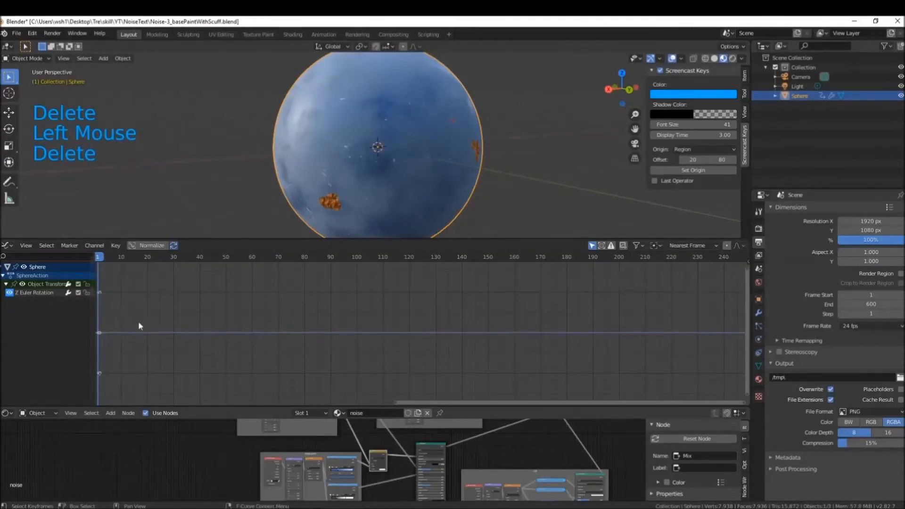
{"action": "left_click", "coordinate": [100, 335]}
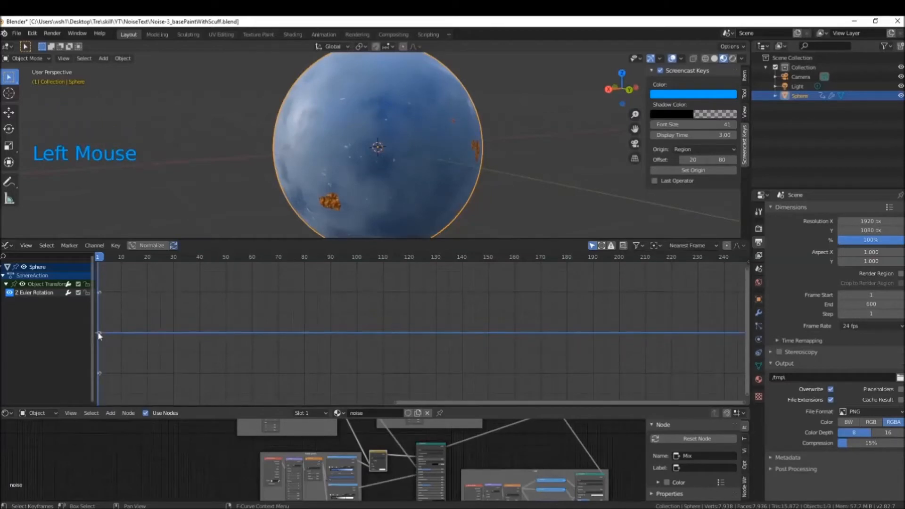
- Duplicate the Z Euler Rotation keyframe and place the copy further along the curve at about frame 196
{"action": "middle_click_drag", "start_coordinate": [105, 329], "coordinate": [145, 324]}
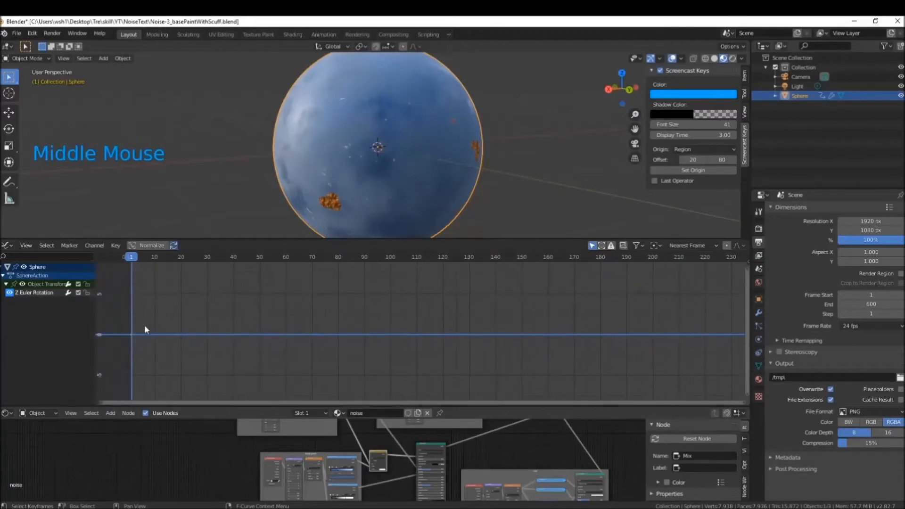
{"action": "key", "text": "shift+d"}
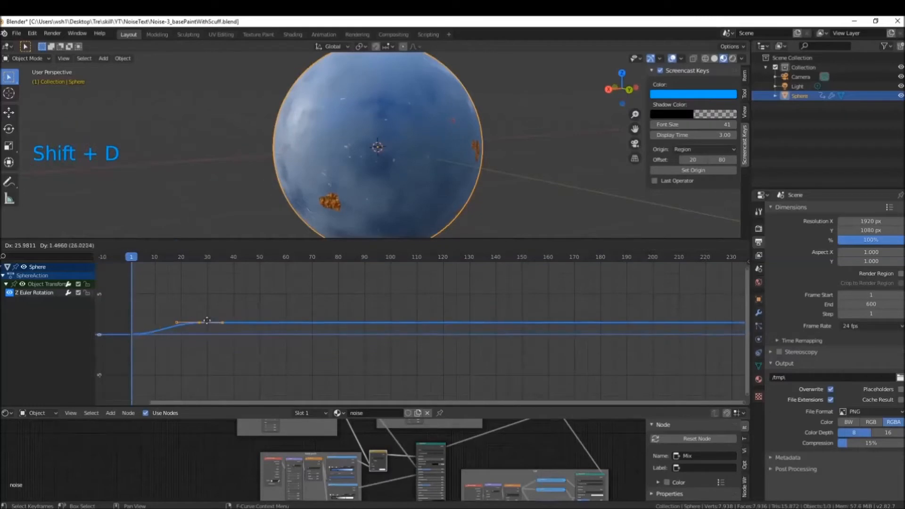
{"action": "left_click", "coordinate": [641, 290]}
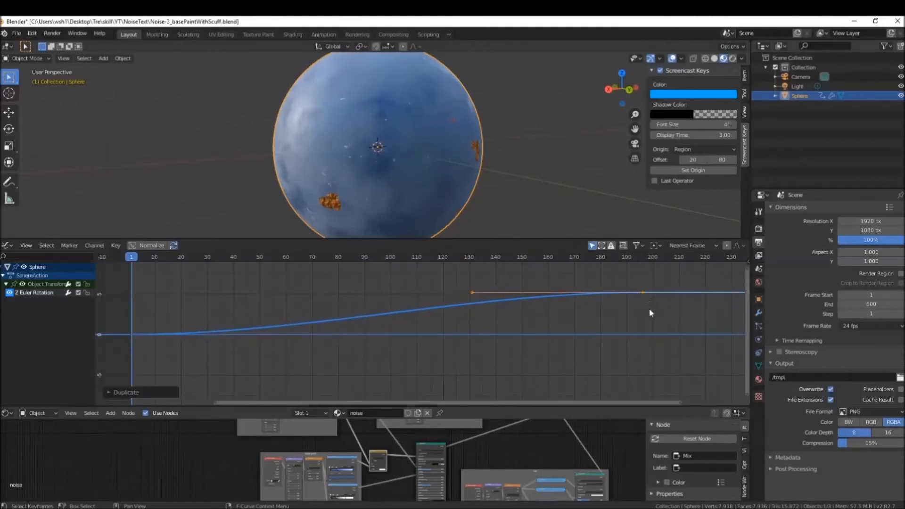
{"action": "middle_click_drag", "start_coordinate": [650, 313], "coordinate": [474, 322]}
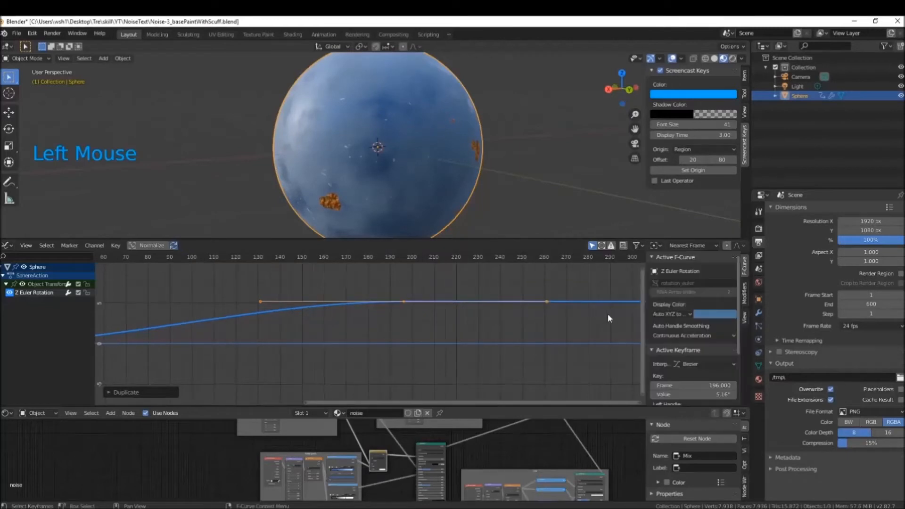
- Set the duplicated Z rotation keyframe's value to 360° and its frame to 600
{"action": "key", "text": "n"}
{"action": "key", "text": "n"}
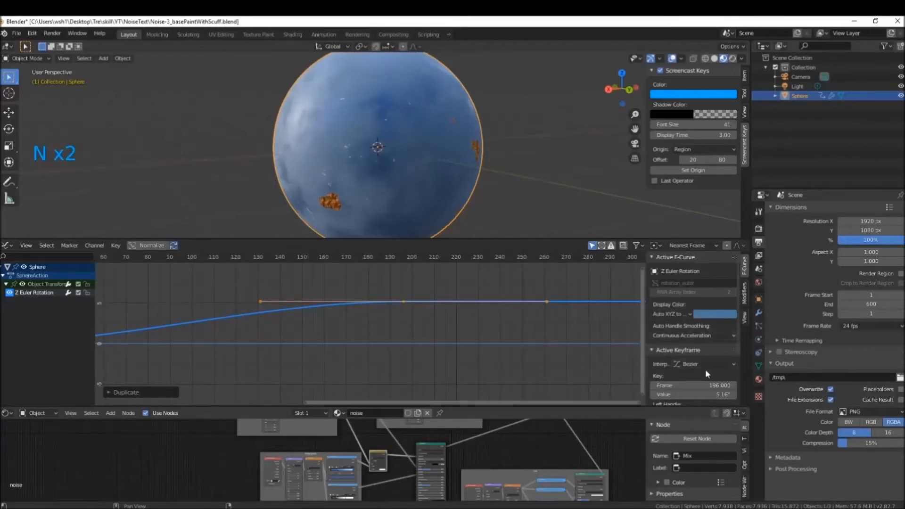
{"action": "scroll", "coordinate": [678, 334], "scroll_direction": "down", "scroll_amount": 3}
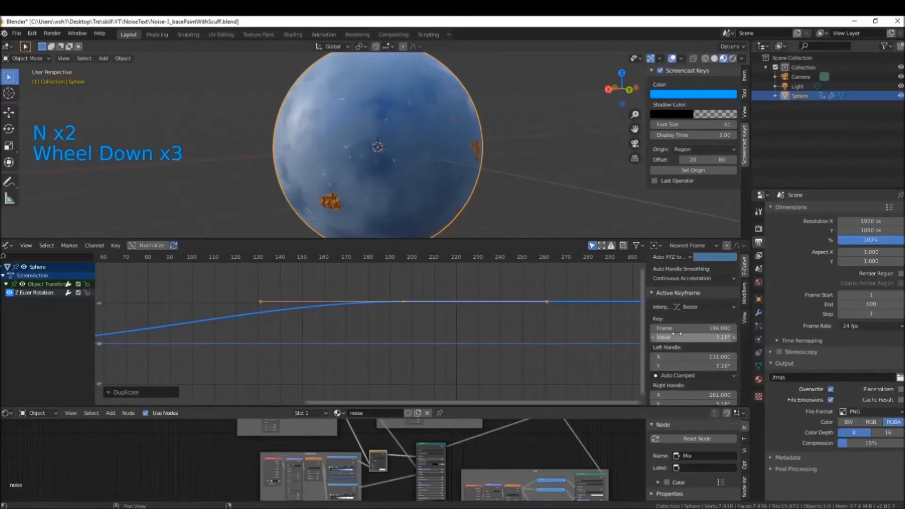
{"action": "left_click", "coordinate": [712, 337]}
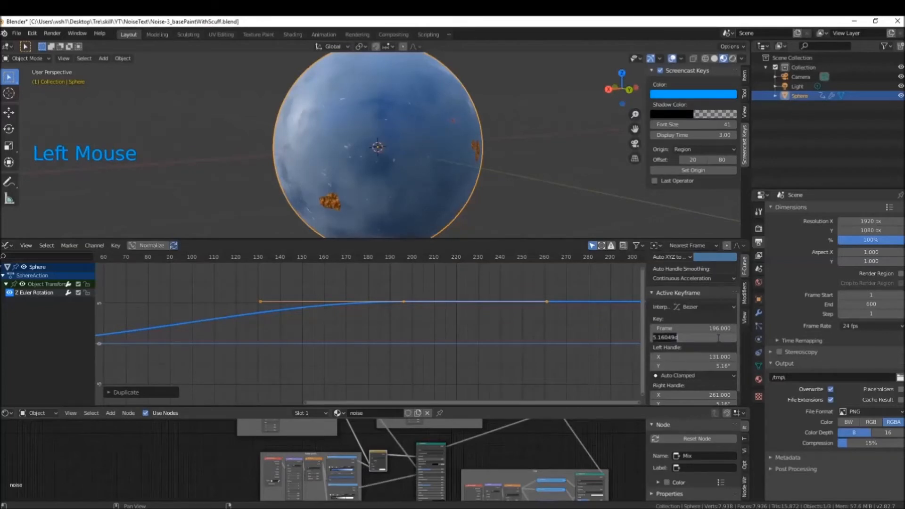
{"action": "type", "text": "360"}
{"action": "key", "text": "Return"}
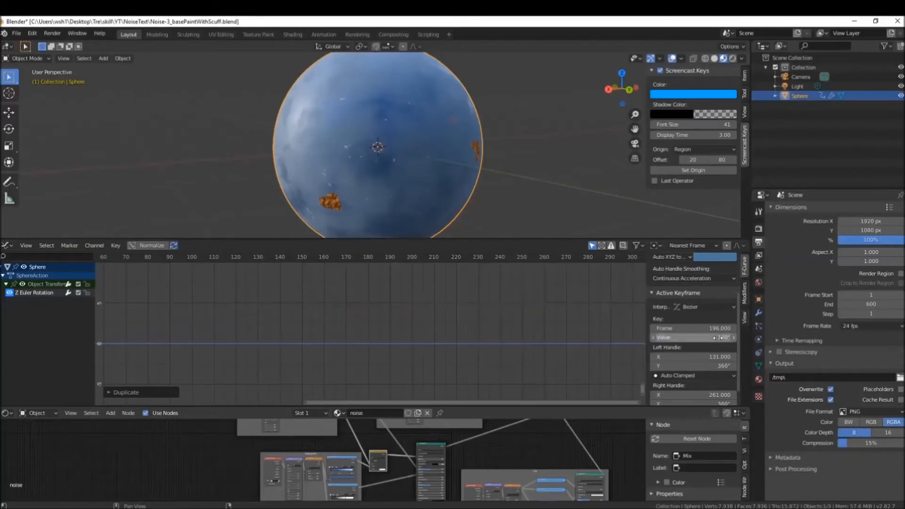
{"action": "scroll", "coordinate": [470, 312], "scroll_direction": "down", "scroll_amount": 16}
{"action": "middle_click_drag", "start_coordinate": [470, 312], "coordinate": [445, 347]}
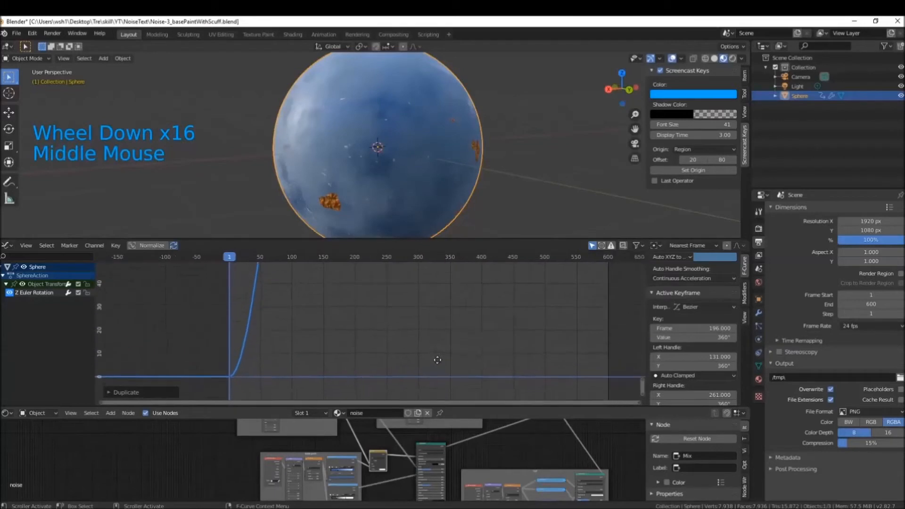
{"action": "left_click", "coordinate": [669, 328]}
{"action": "type", "text": "600"}
{"action": "key", "text": "Return"}
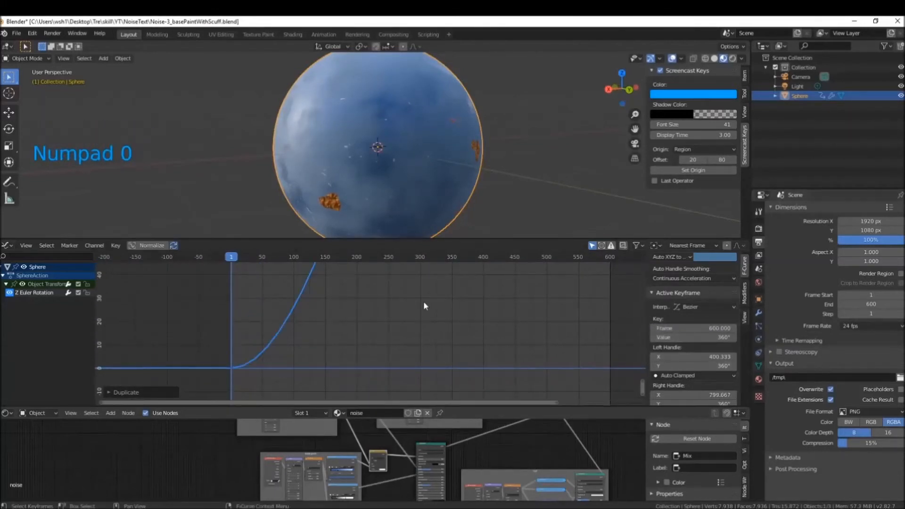
- Play the animation to check how the sphere's rotation speed follows the eased Z rotation curve
{"action": "scroll", "coordinate": [377, 310], "scroll_direction": "down", "scroll_amount": 9}
{"action": "middle_click_drag", "start_coordinate": [377, 310], "coordinate": [361, 362]}
{"action": "key", "text": "space"}
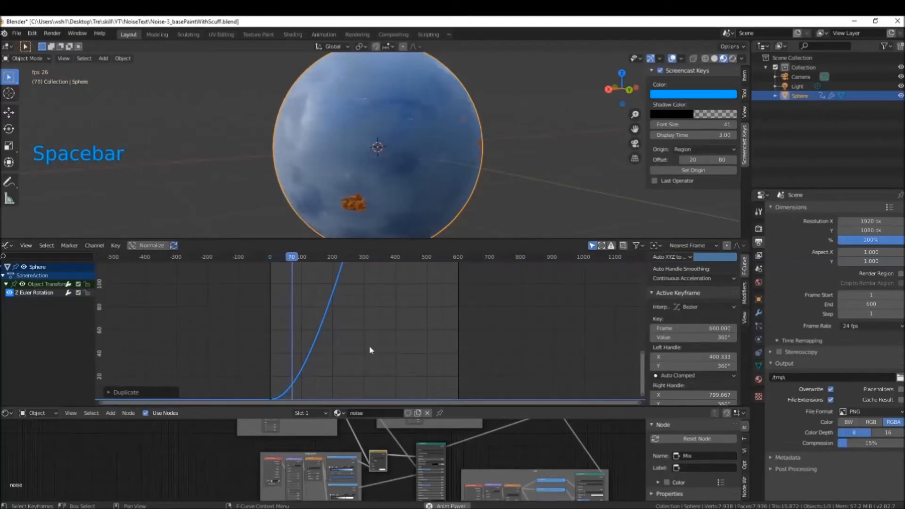
{"action": "scroll", "coordinate": [399, 341], "scroll_direction": "down", "scroll_amount": 15}
{"action": "middle_click_drag", "start_coordinate": [393, 318], "coordinate": [382, 347]}
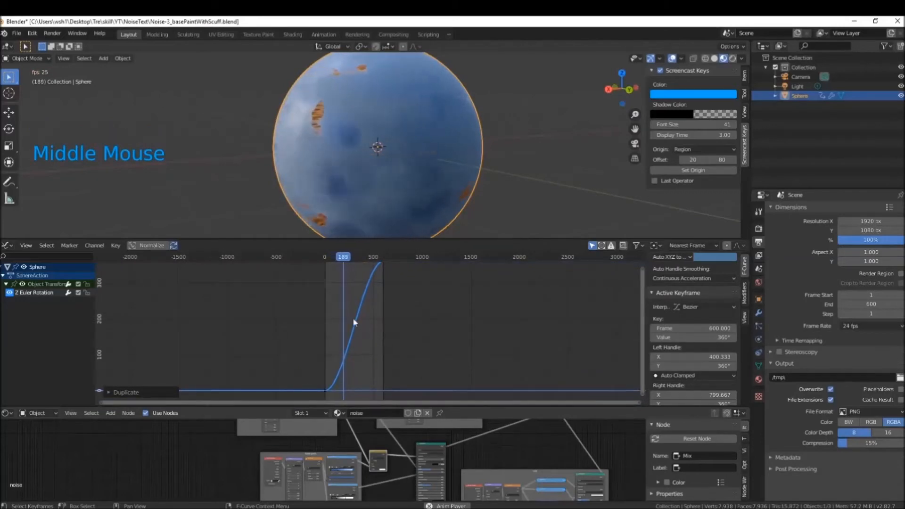
{"action": "key", "text": "space"}
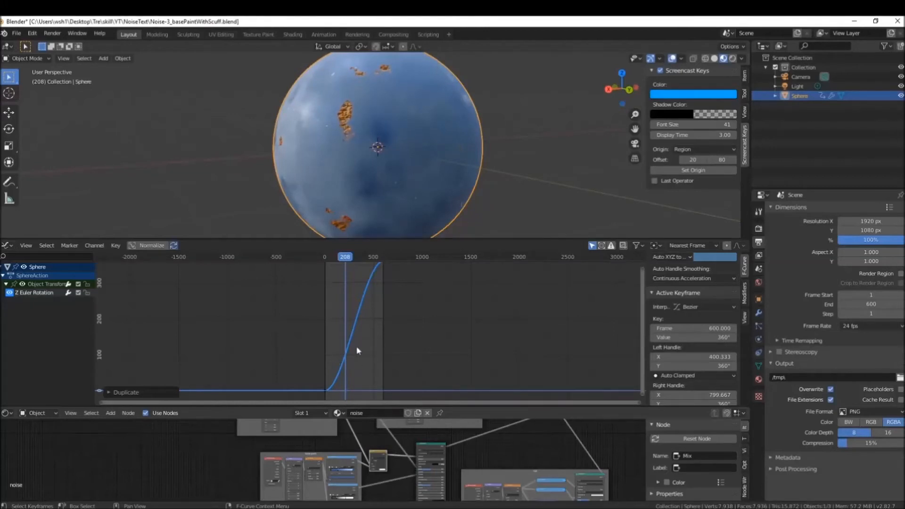
- Add the first keyframe to the selection and set the Z Euler Rotation curve to linear extrapolation
{"action": "left_click", "coordinate": [327, 388], "text": "shift"}
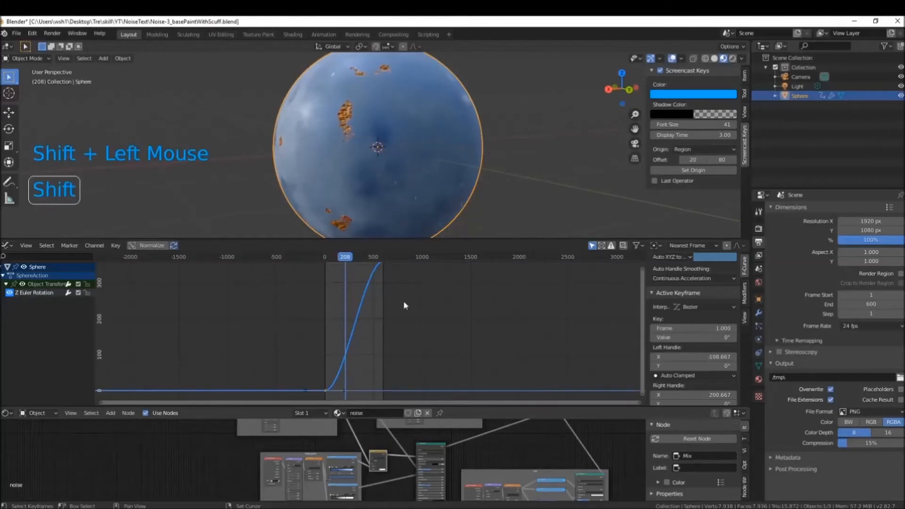
{"action": "left_click", "coordinate": [94, 245]}
{"action": "left_click", "coordinate": [116, 246]}
{"action": "mouse_move", "coordinate": [94, 245]}
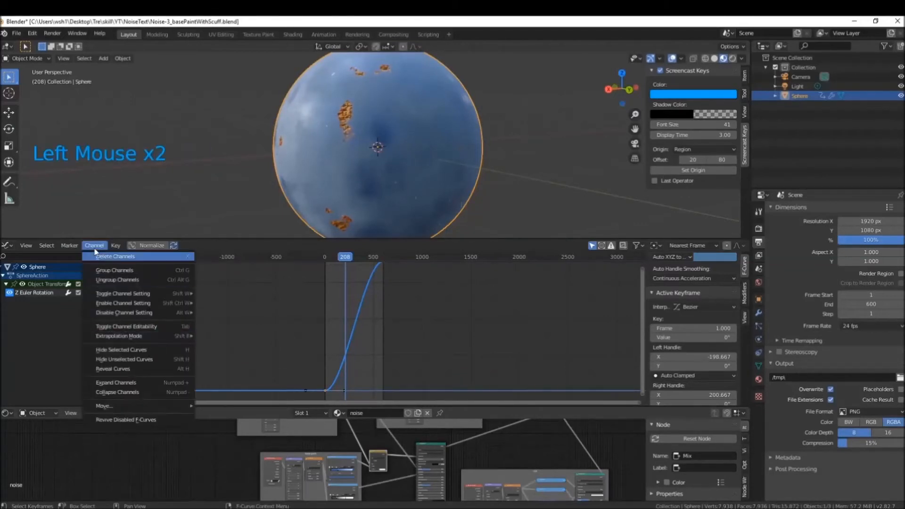
{"action": "mouse_move", "coordinate": [130, 337]}
{"action": "left_click", "coordinate": [227, 347]}
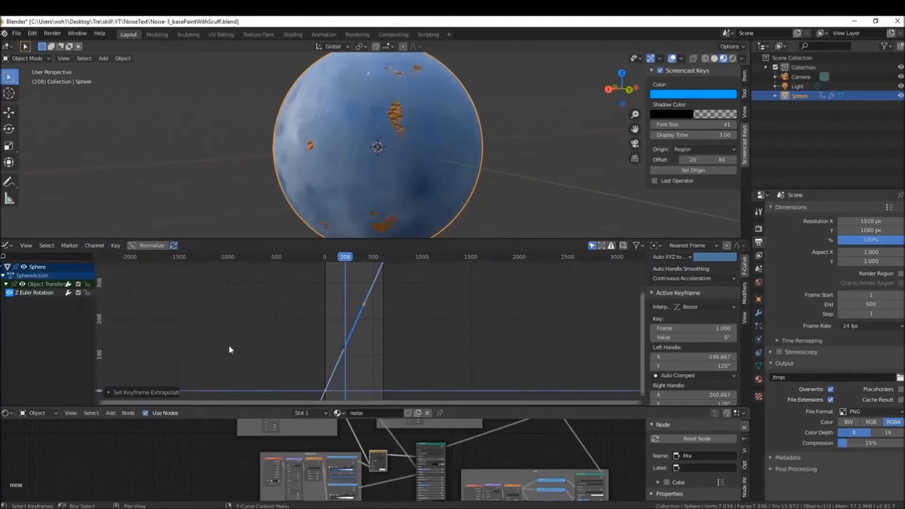
- Play back the animation to check that the sphere spins at a constant speed and loops smoothly
{"action": "key", "text": "space"}
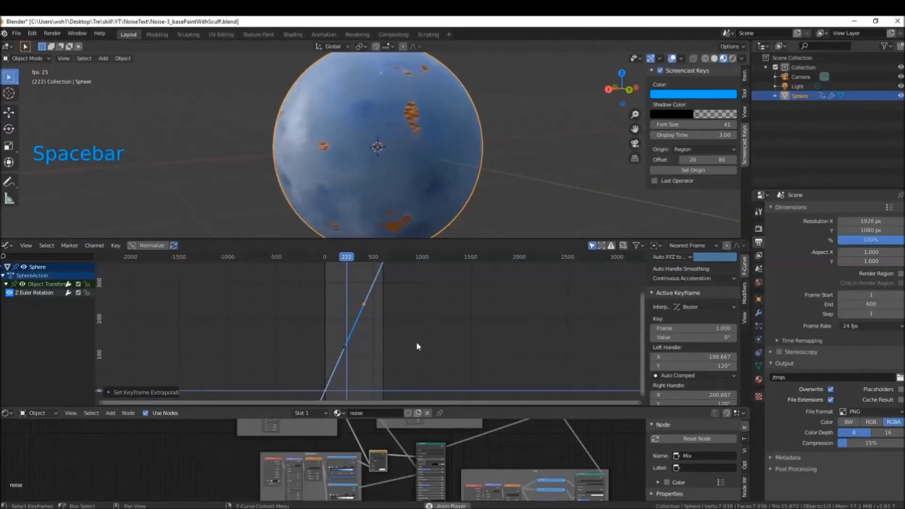
{"action": "scroll", "coordinate": [411, 324], "scroll_direction": "down", "scroll_amount": 4}
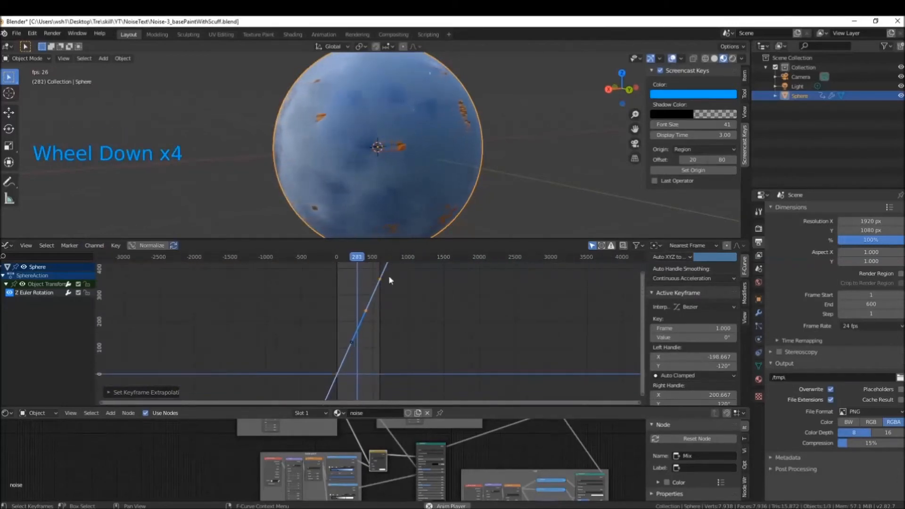
{"action": "left_click", "coordinate": [374, 258]}
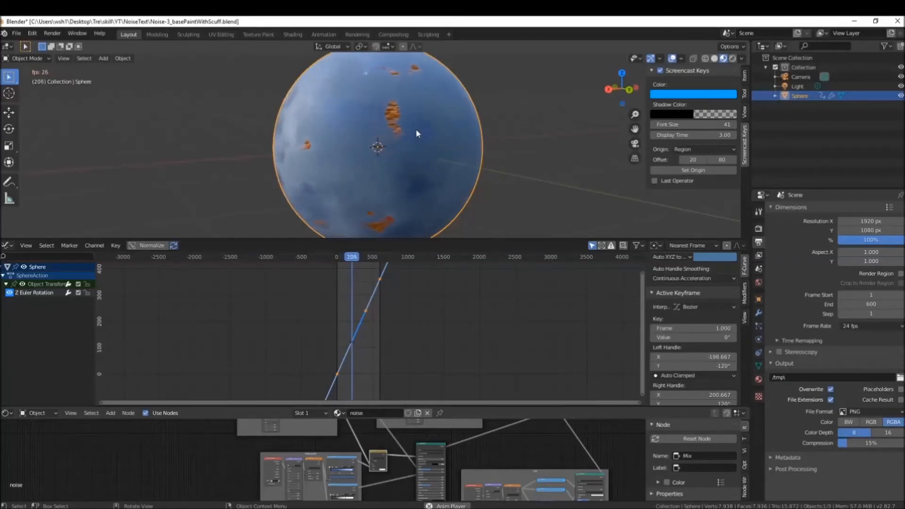
{"action": "key", "text": "space"}
- Switch the 3D viewport to the camera view, enable Lock Camera to View, and bring the camera closer to the sphere
{"action": "scroll", "coordinate": [454, 143], "scroll_direction": "down", "scroll_amount": 5}
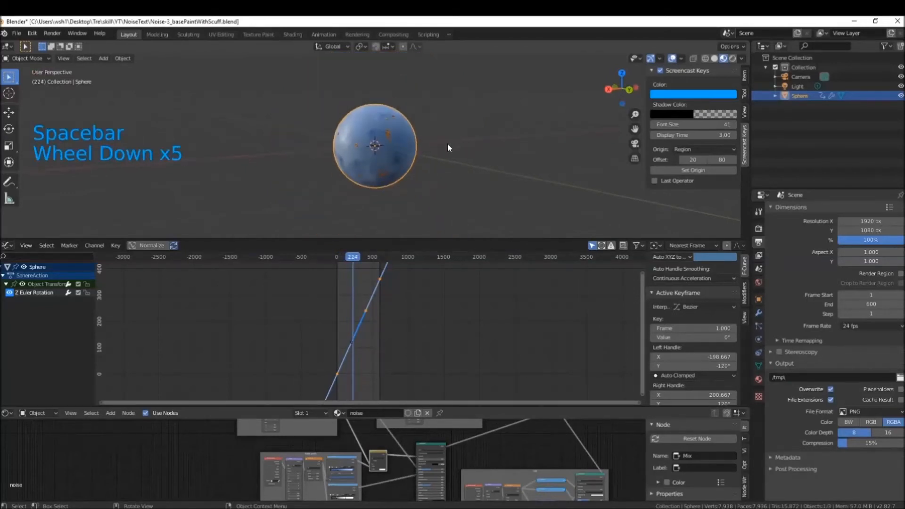
{"action": "key", "text": "KP_0"}
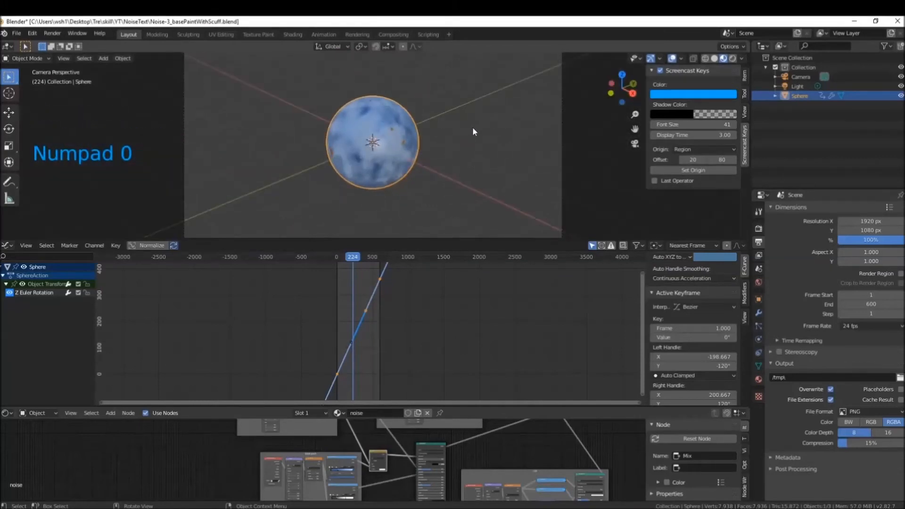
{"action": "scroll", "coordinate": [480, 125], "scroll_direction": "down", "scroll_amount": 2}
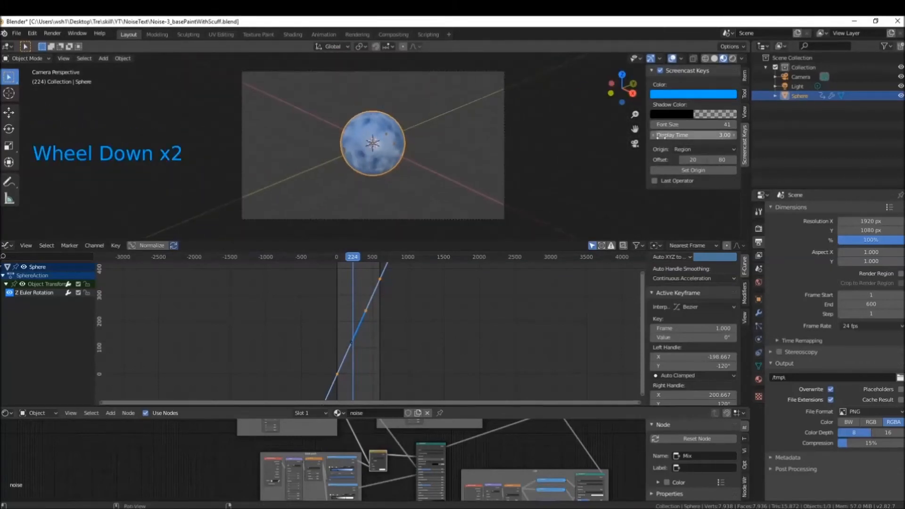
{"action": "left_click", "coordinate": [747, 138]}
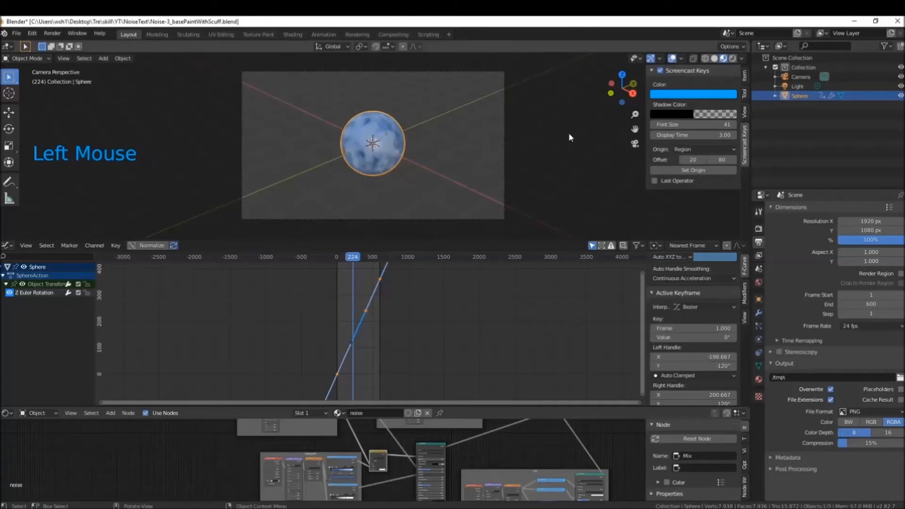
{"action": "left_click", "coordinate": [744, 114]}
{"action": "left_click", "coordinate": [732, 187]}
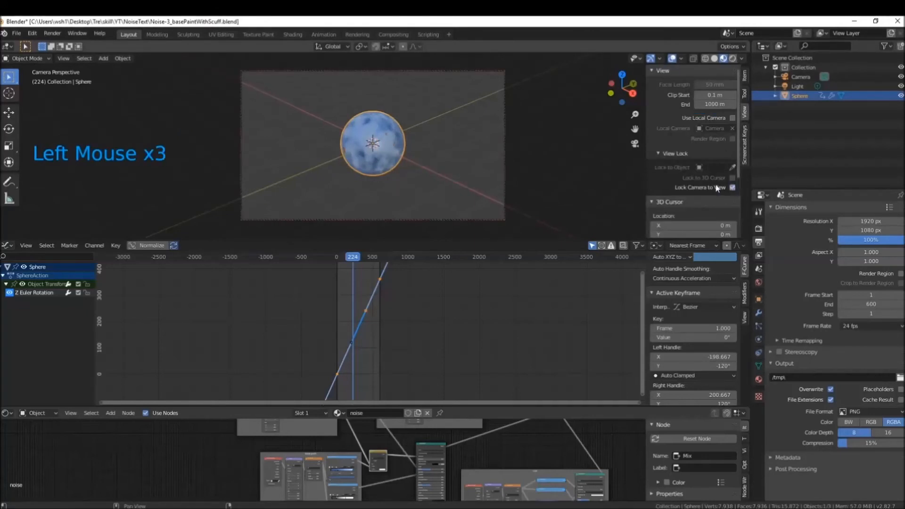
{"action": "scroll", "coordinate": [380, 126], "scroll_direction": "up", "scroll_amount": 2}
{"action": "scroll", "coordinate": [380, 126], "scroll_direction": "up", "scroll_amount": 1}
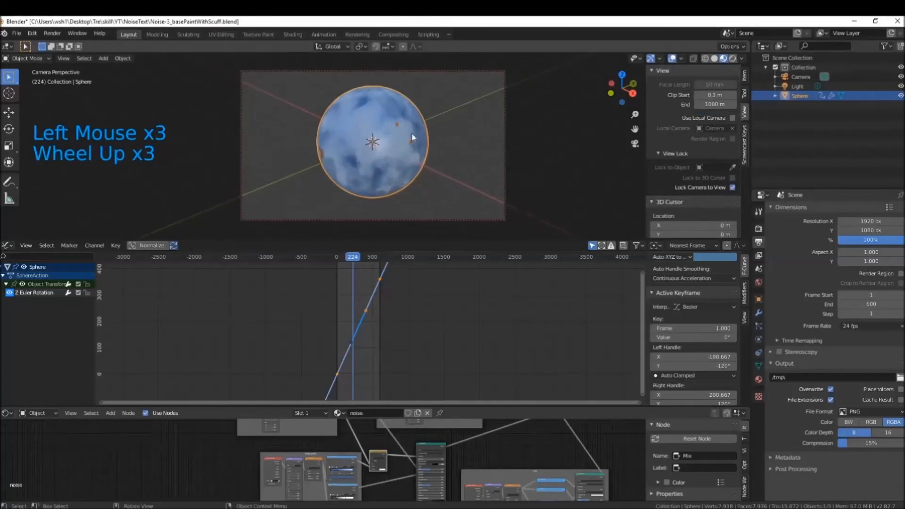
- Display the viewport in rendered shading and set the world background color to black
{"action": "left_click", "coordinate": [732, 58]}
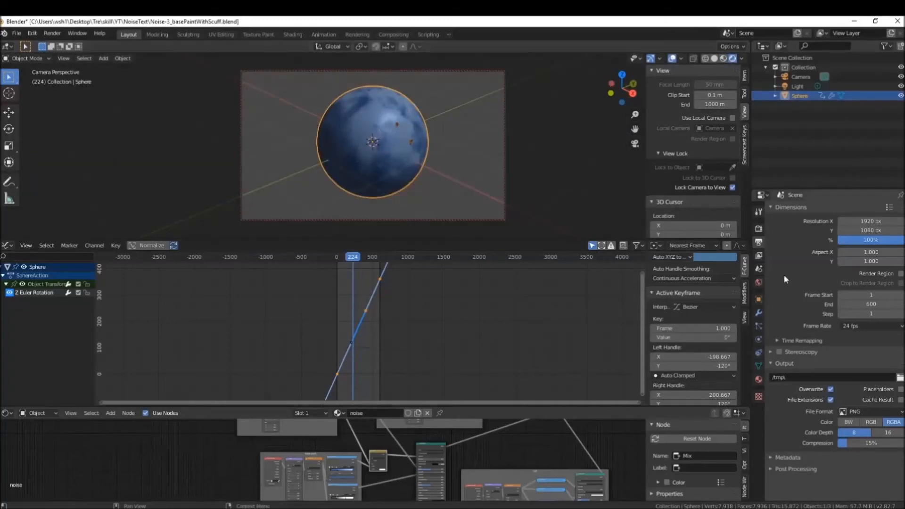
{"action": "left_click", "coordinate": [758, 268]}
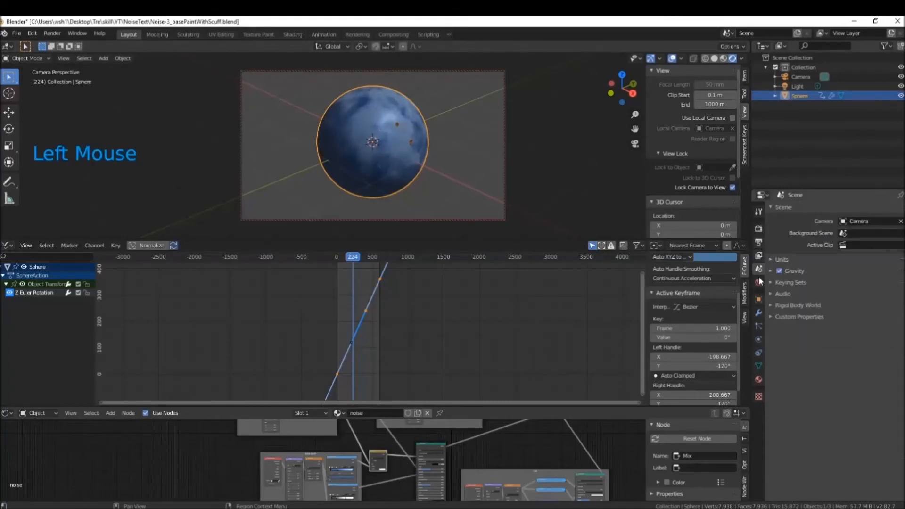
{"action": "left_click", "coordinate": [758, 282]}
{"action": "left_click", "coordinate": [866, 273]}
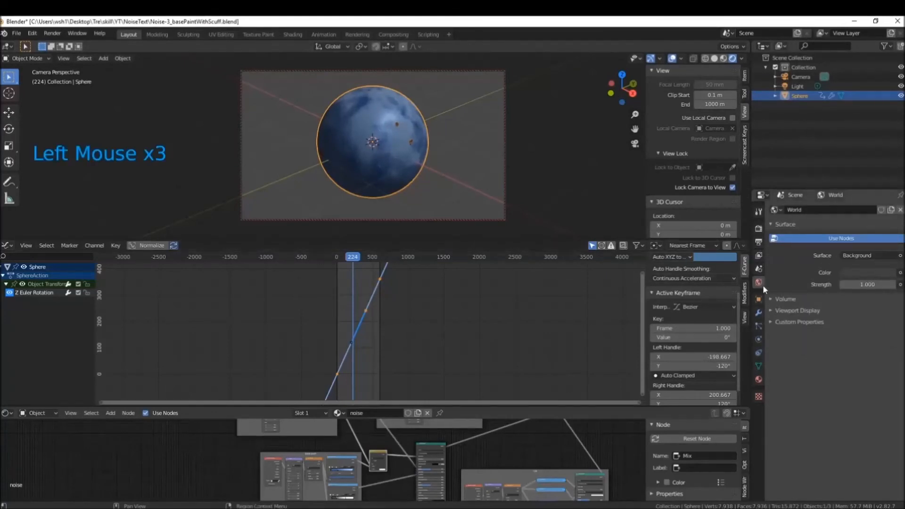
{"action": "left_click", "coordinate": [867, 273]}
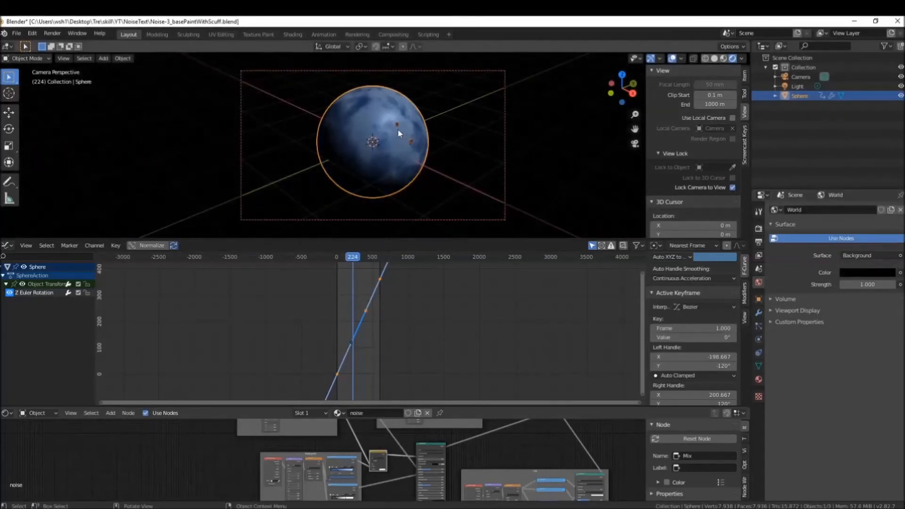
- Render the current frame to inspect the material, and preview the sphere's rotation through the camera
{"action": "key", "text": "F12"}
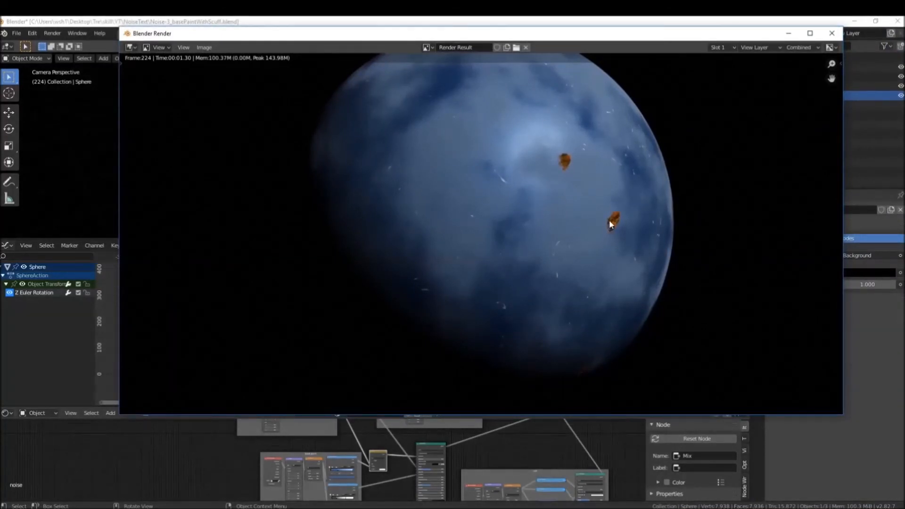
{"action": "left_click", "coordinate": [830, 34]}
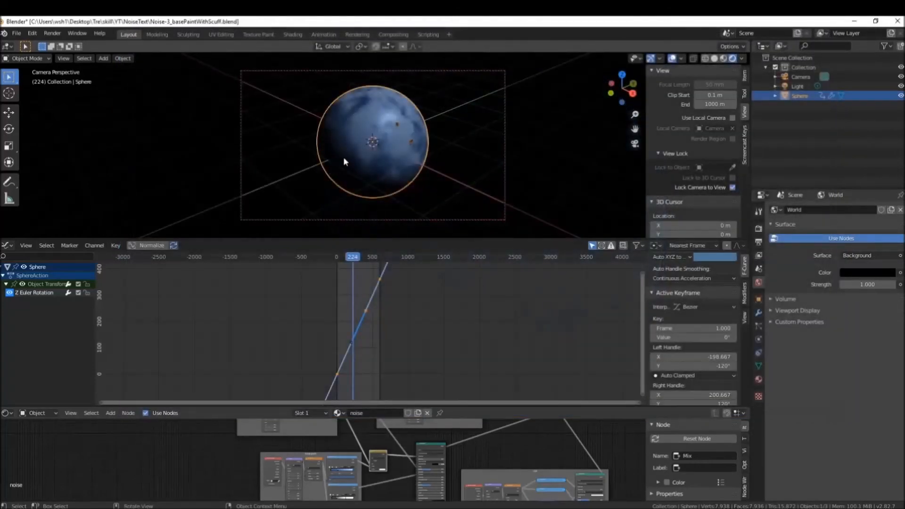
{"action": "key", "text": "space"}
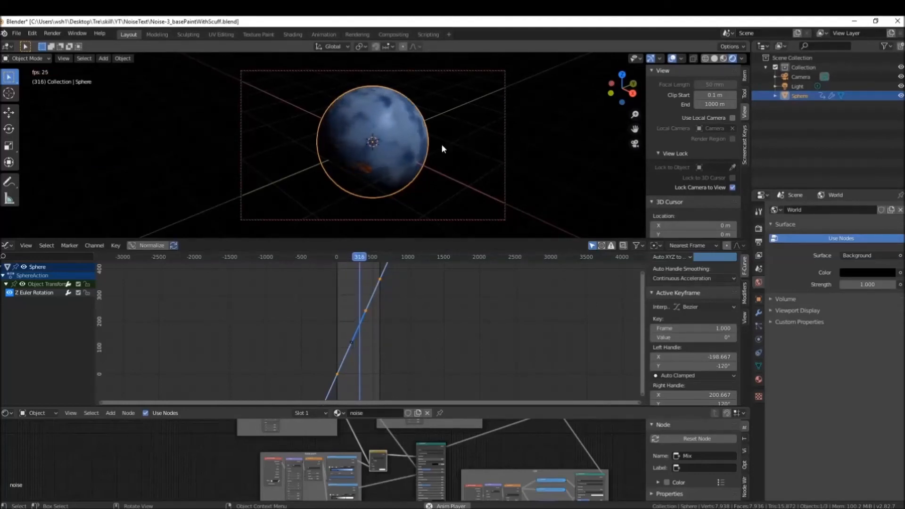
{"action": "key", "text": "space"}
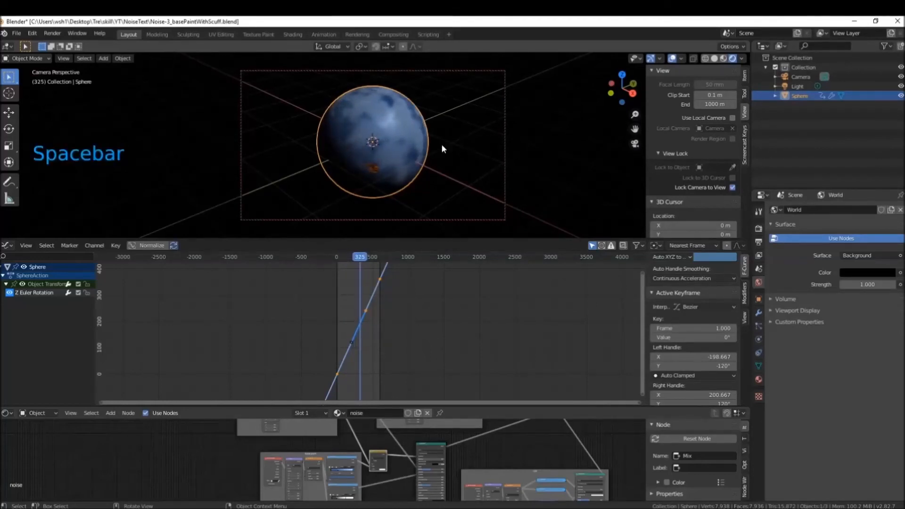
- Set the file format of the scene's render output to FFmpeg video
{"action": "left_click", "coordinate": [759, 229]}
{"action": "left_click", "coordinate": [759, 257]}
{"action": "left_click", "coordinate": [759, 271]}
{"action": "left_click", "coordinate": [762, 269]}
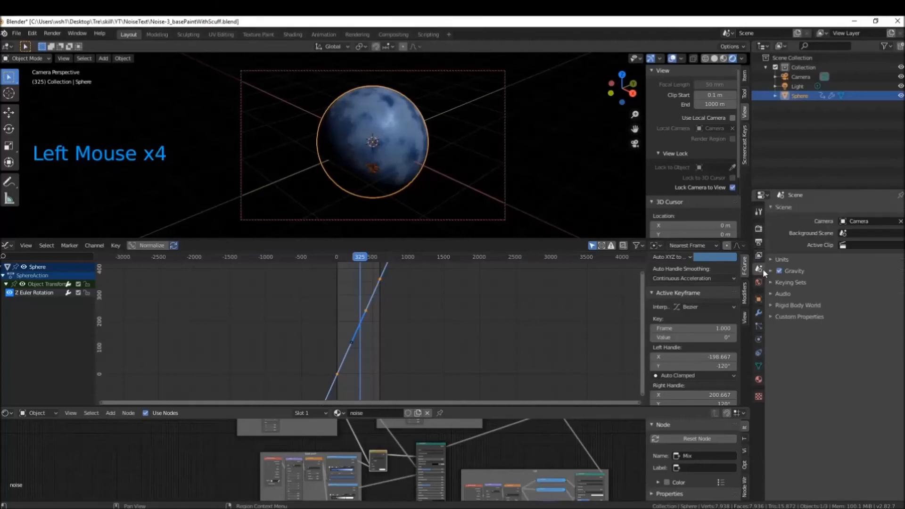
{"action": "left_click", "coordinate": [763, 243]}
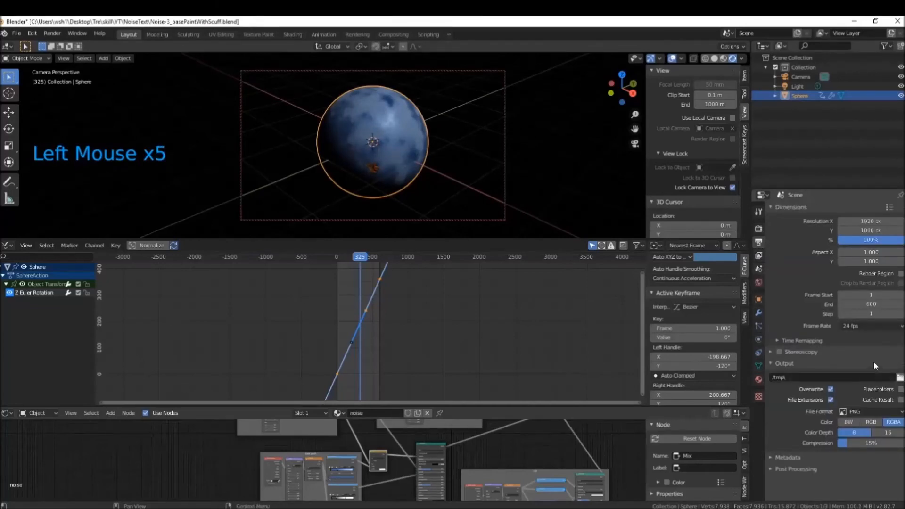
{"action": "left_click", "coordinate": [870, 411]}
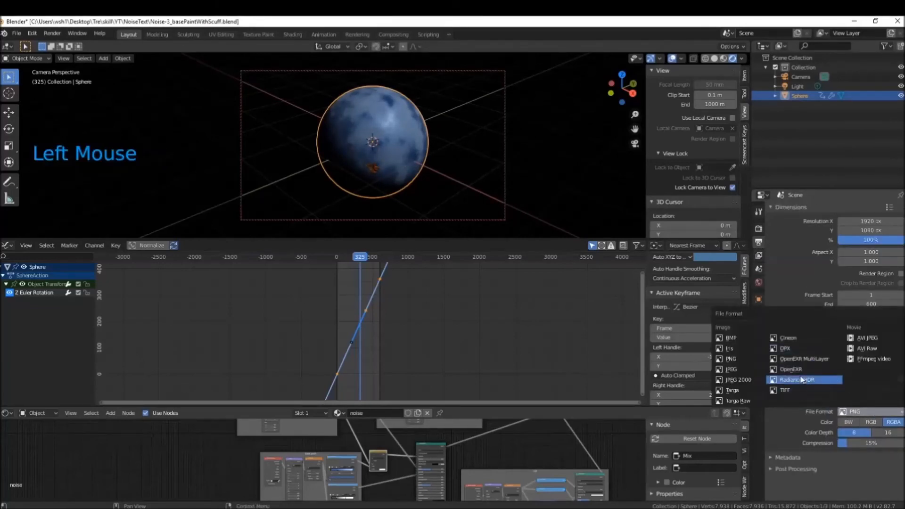
{"action": "left_click", "coordinate": [860, 361]}
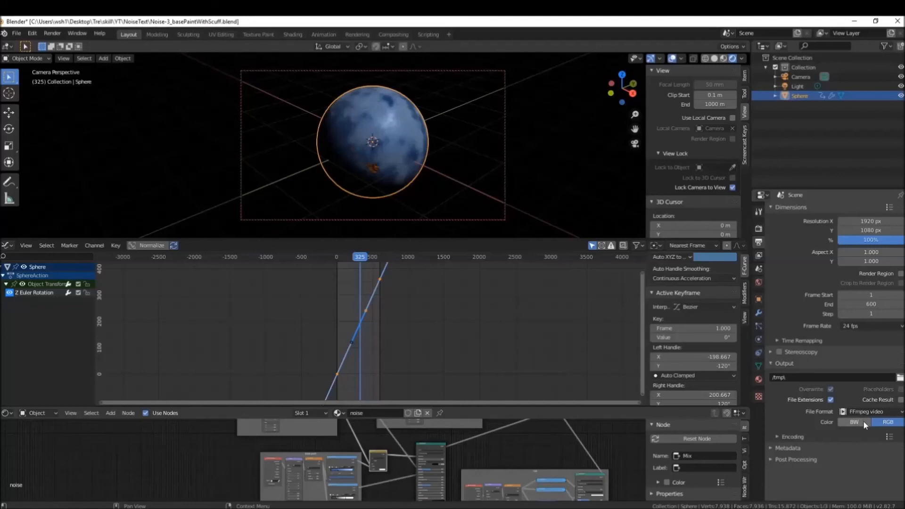
- Set the video encoding container to MPEG-4 and review the remaining encoding and output settings
{"action": "scroll", "coordinate": [833, 414], "scroll_direction": "down", "scroll_amount": 2}
{"action": "scroll", "coordinate": [833, 414], "scroll_direction": "up", "scroll_amount": 1}
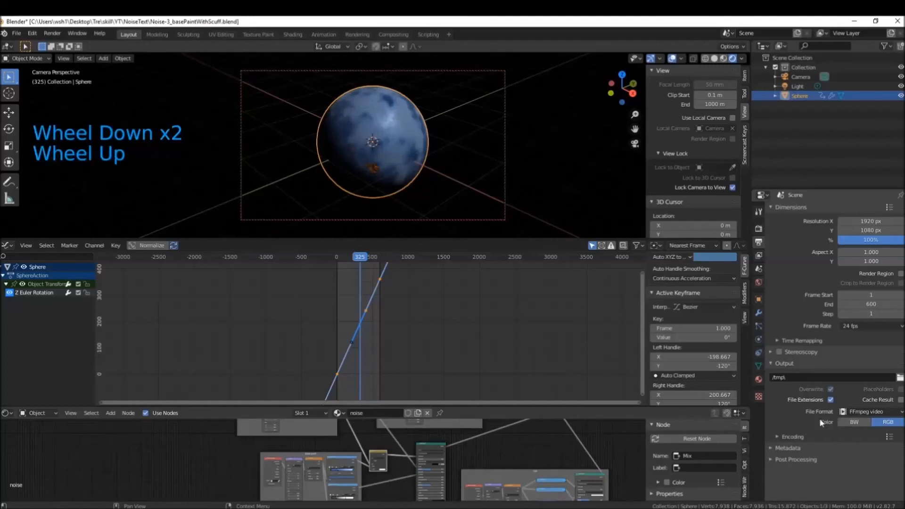
{"action": "left_click", "coordinate": [779, 437]}
{"action": "left_click", "coordinate": [856, 451]}
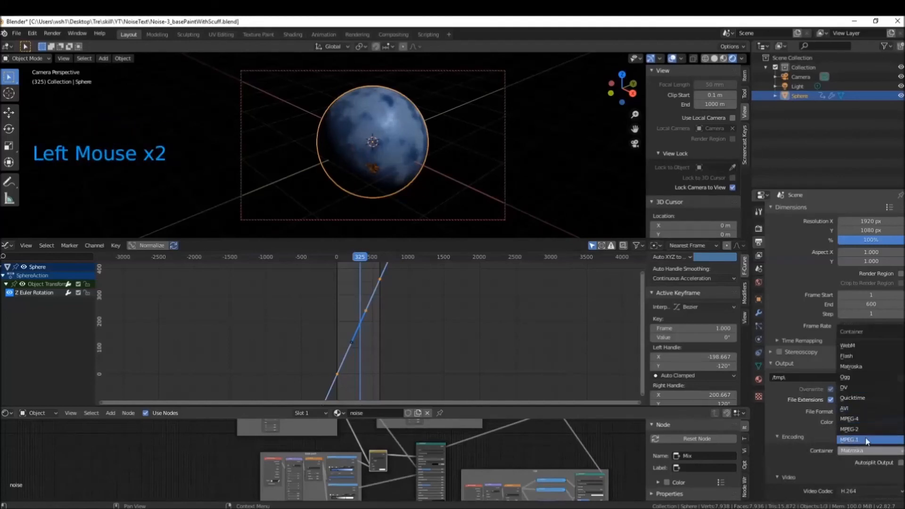
{"action": "left_click", "coordinate": [862, 420]}
{"action": "scroll", "coordinate": [848, 462], "scroll_direction": "down", "scroll_amount": 3}
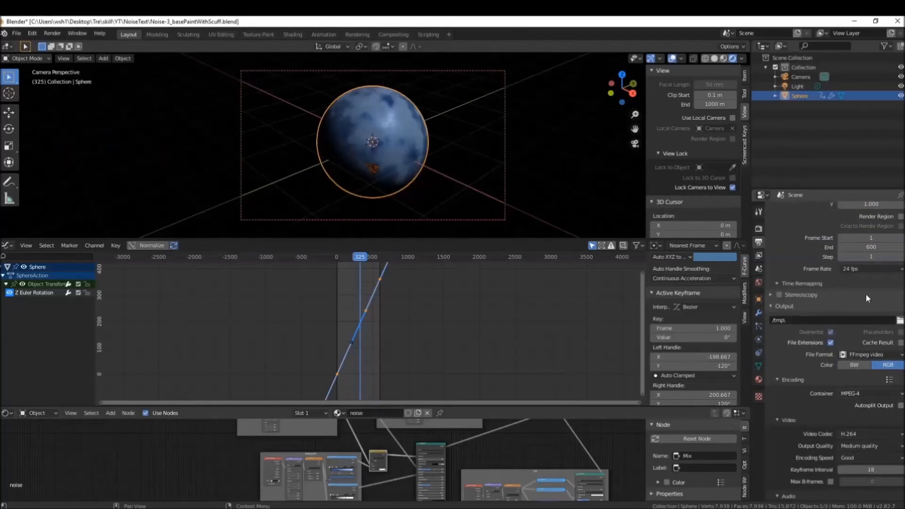
{"action": "scroll", "coordinate": [862, 330], "scroll_direction": "up", "scroll_amount": 7}
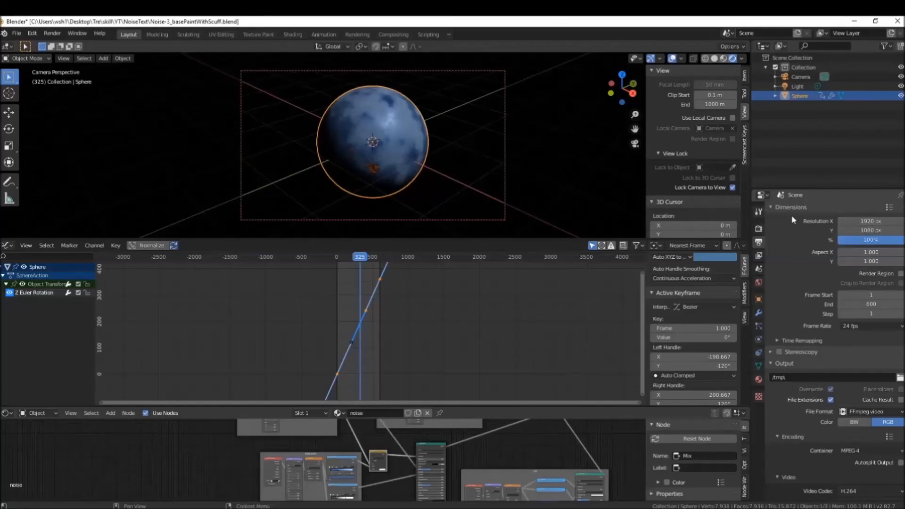
- Render the full animation of the rotating sphere with the Render Animation command
{"action": "left_click", "coordinate": [21, 31]}
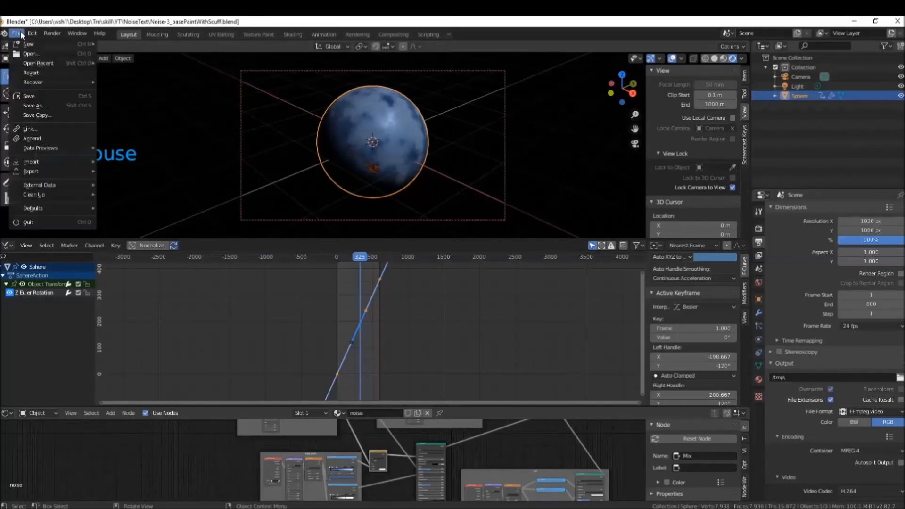
{"action": "mouse_move", "coordinate": [53, 37]}
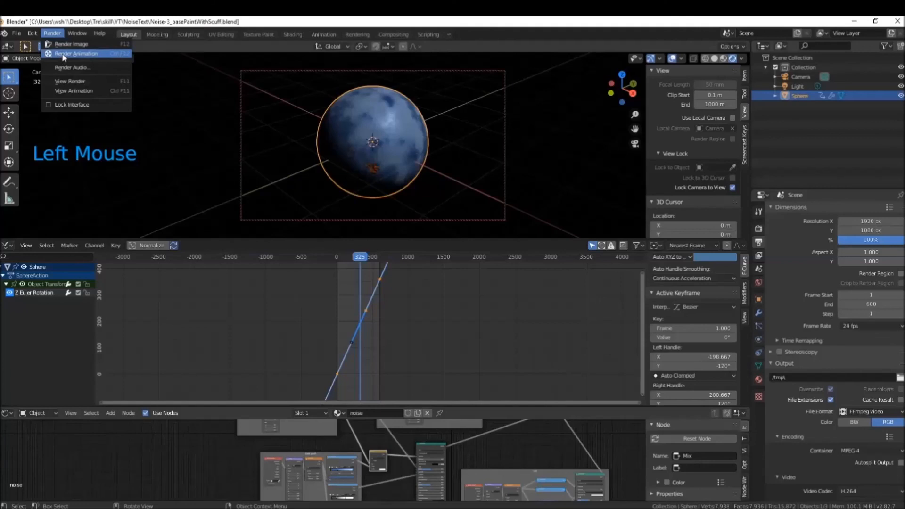